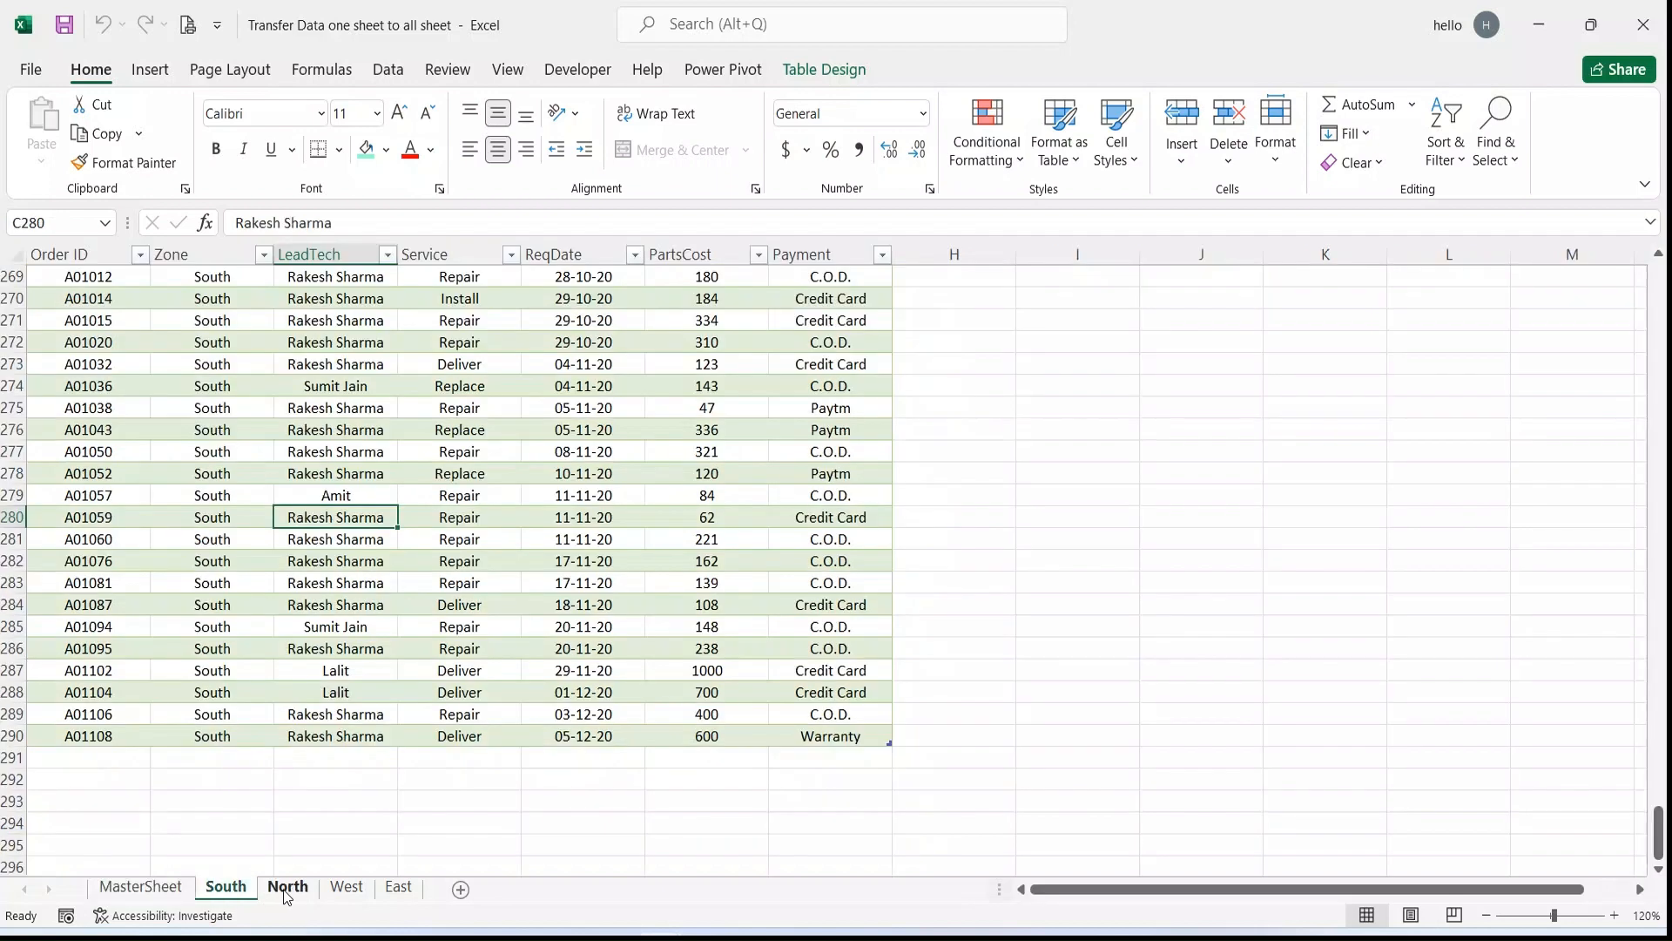
# Step: Look through the North, West and East sheets, and check the Zone filter options on MasterSheet
pyautogui.click(287, 887)
pyautogui.click(344, 888)
pyautogui.click(399, 889)
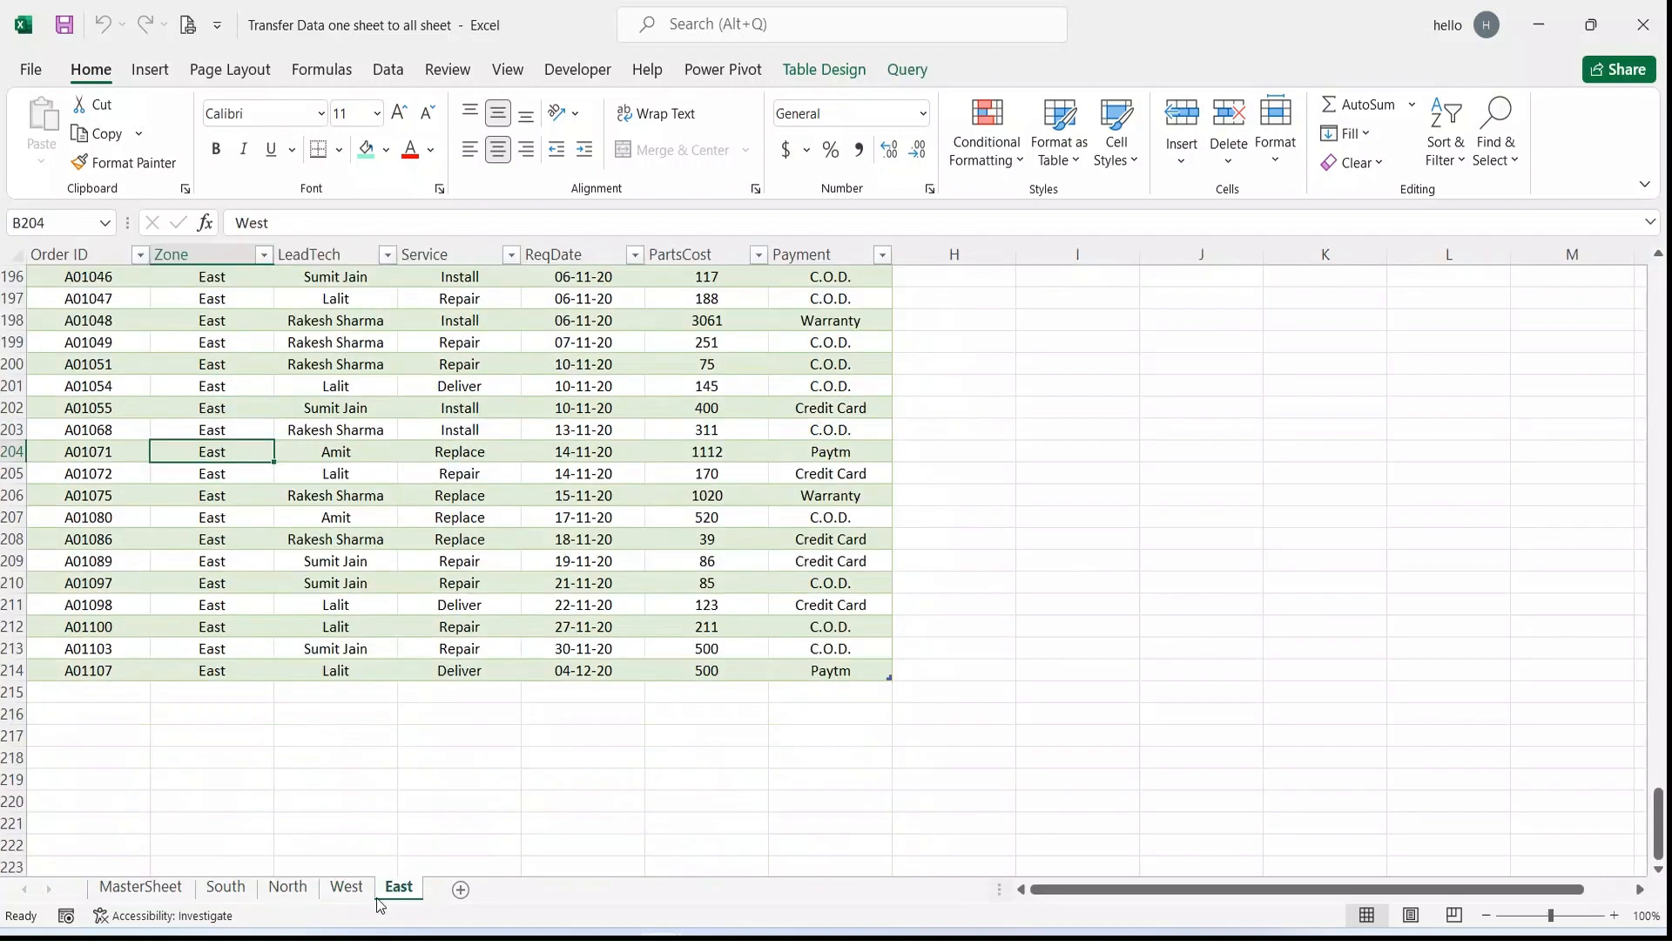
pyautogui.click(141, 886)
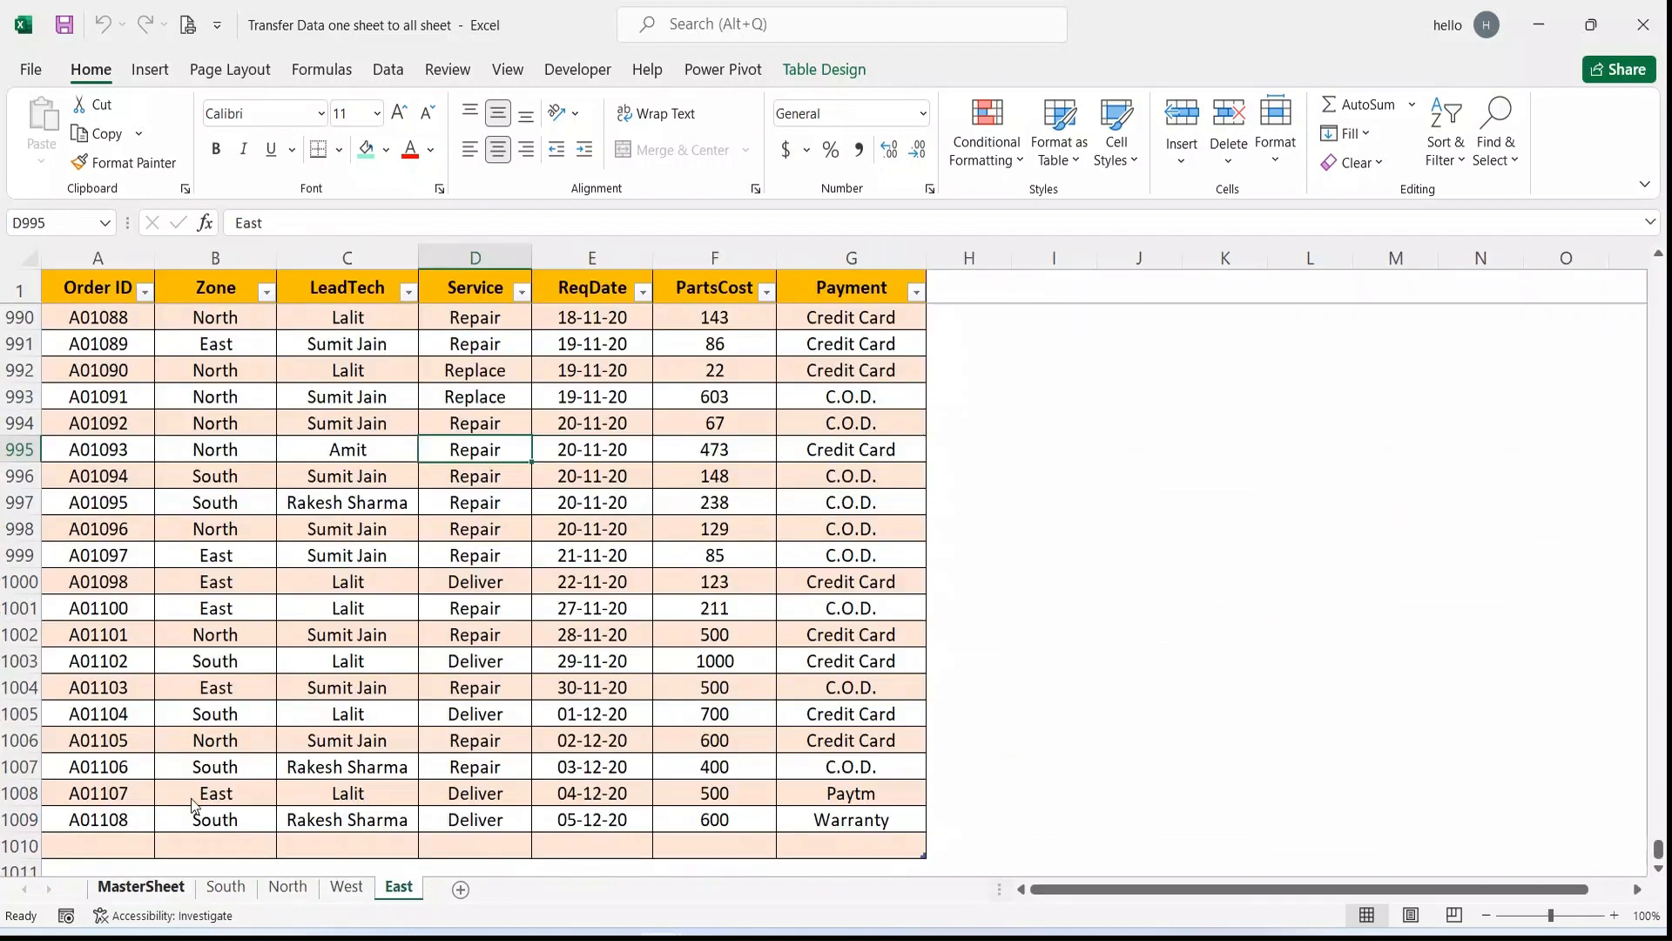
pyautogui.click(266, 291)
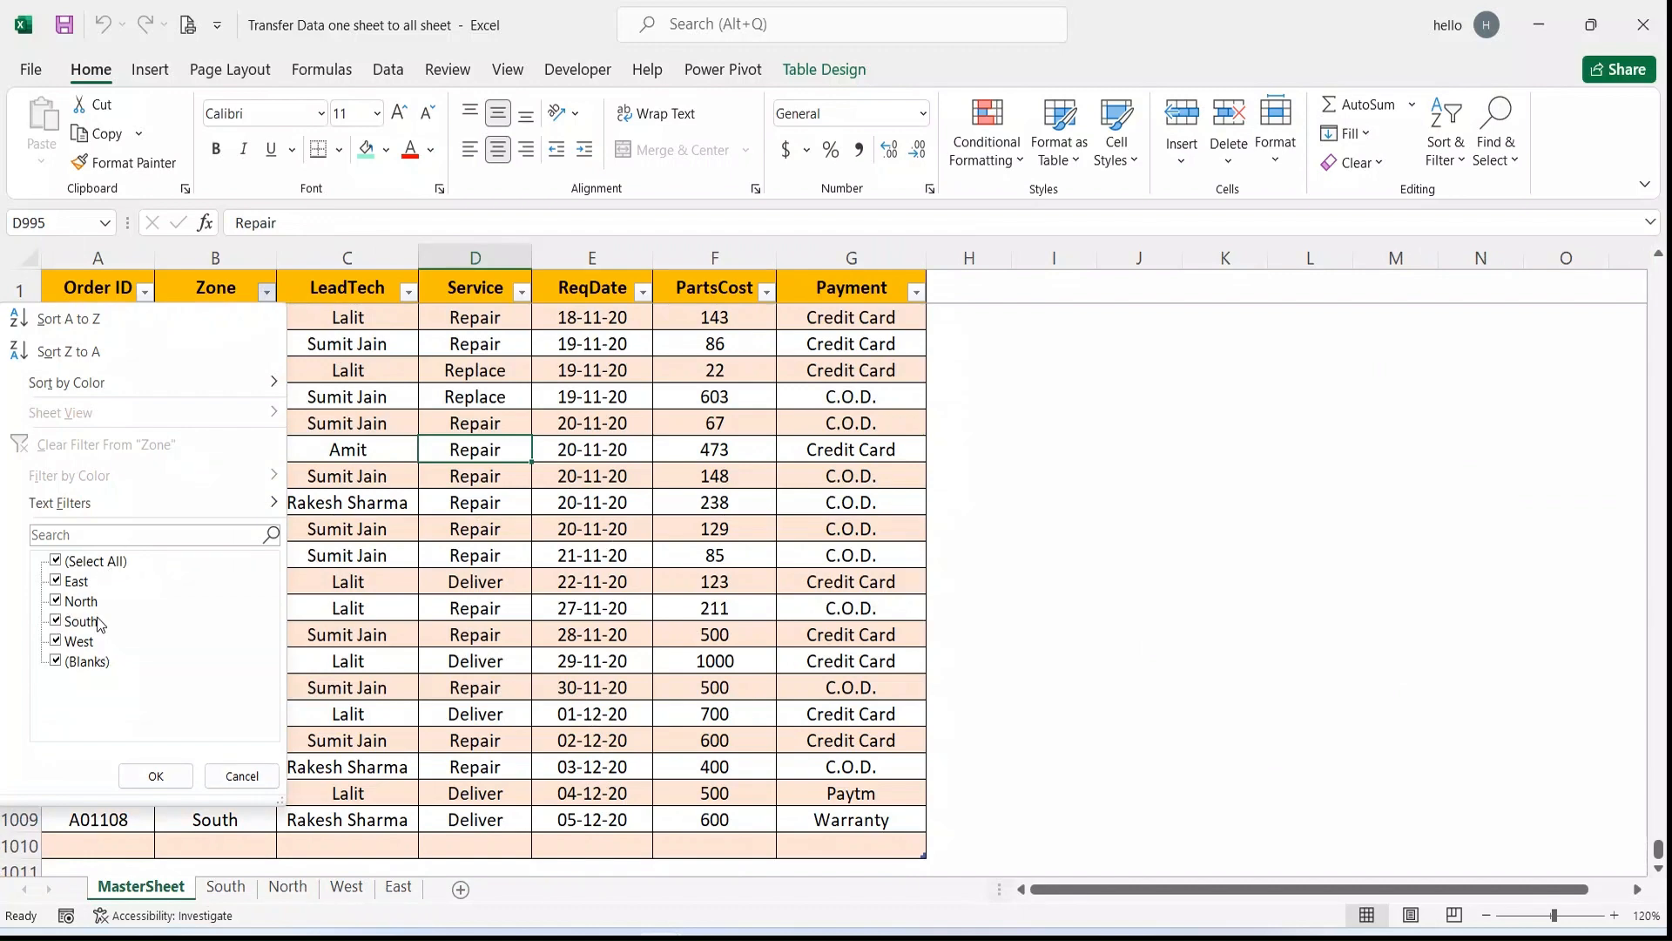
pyautogui.click(244, 775)
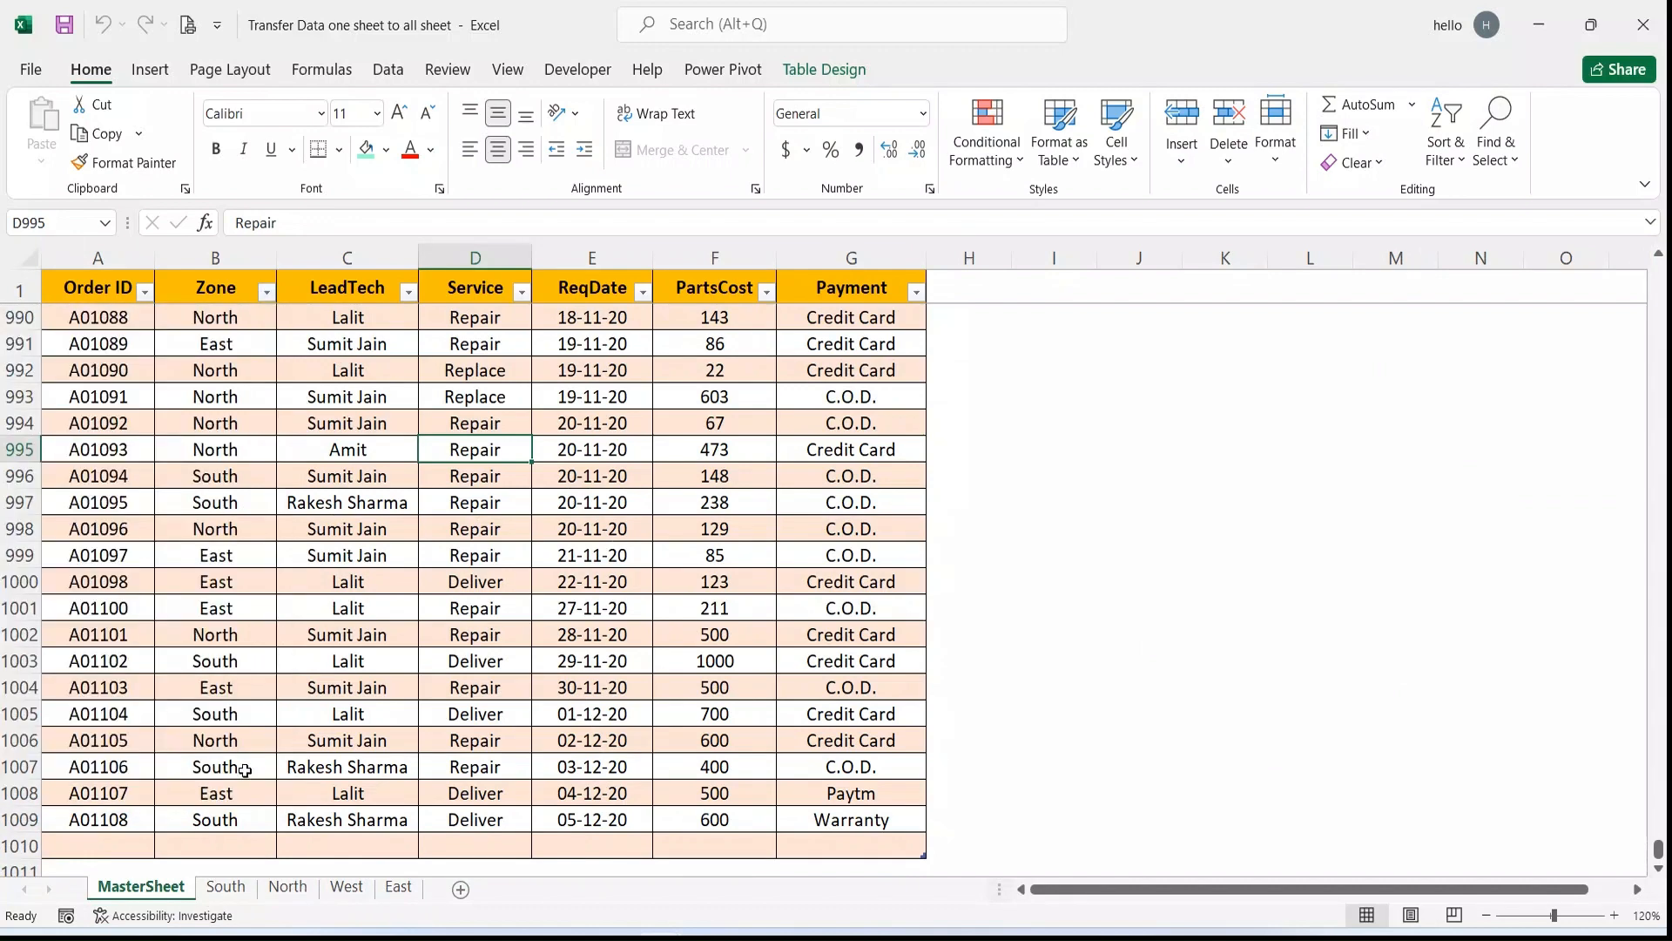
# Step: Start a new record in row 1010 of MasterSheet with the next order ID, zone East and the lead technician's name
pyautogui.click(122, 843)
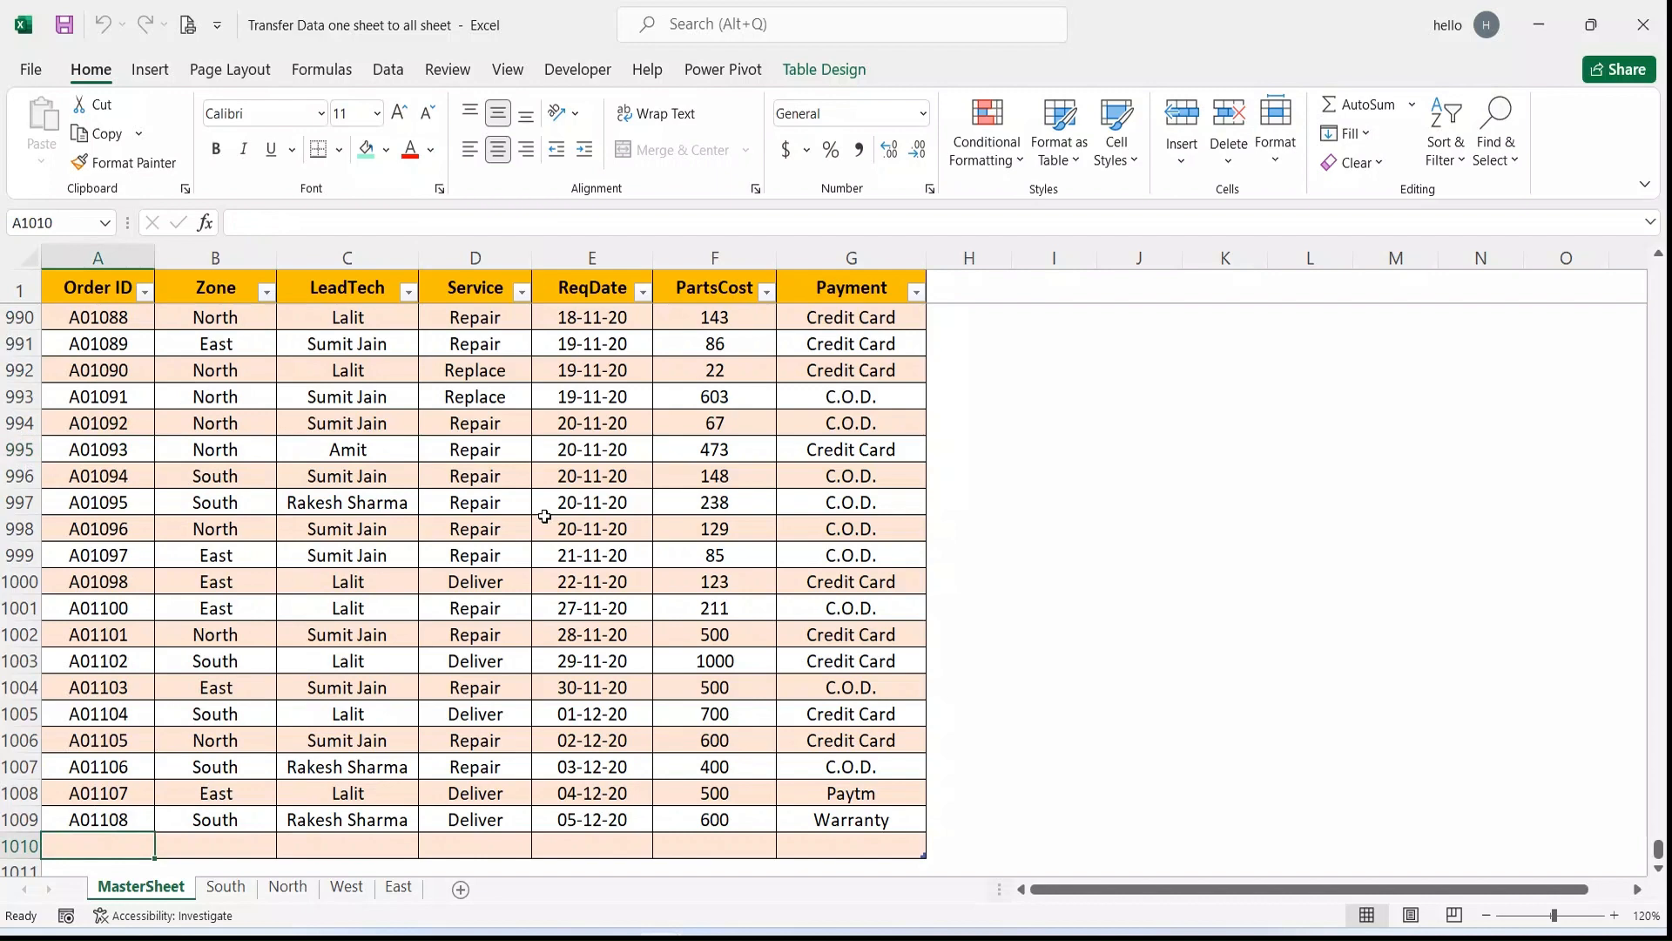
pyautogui.click(398, 892)
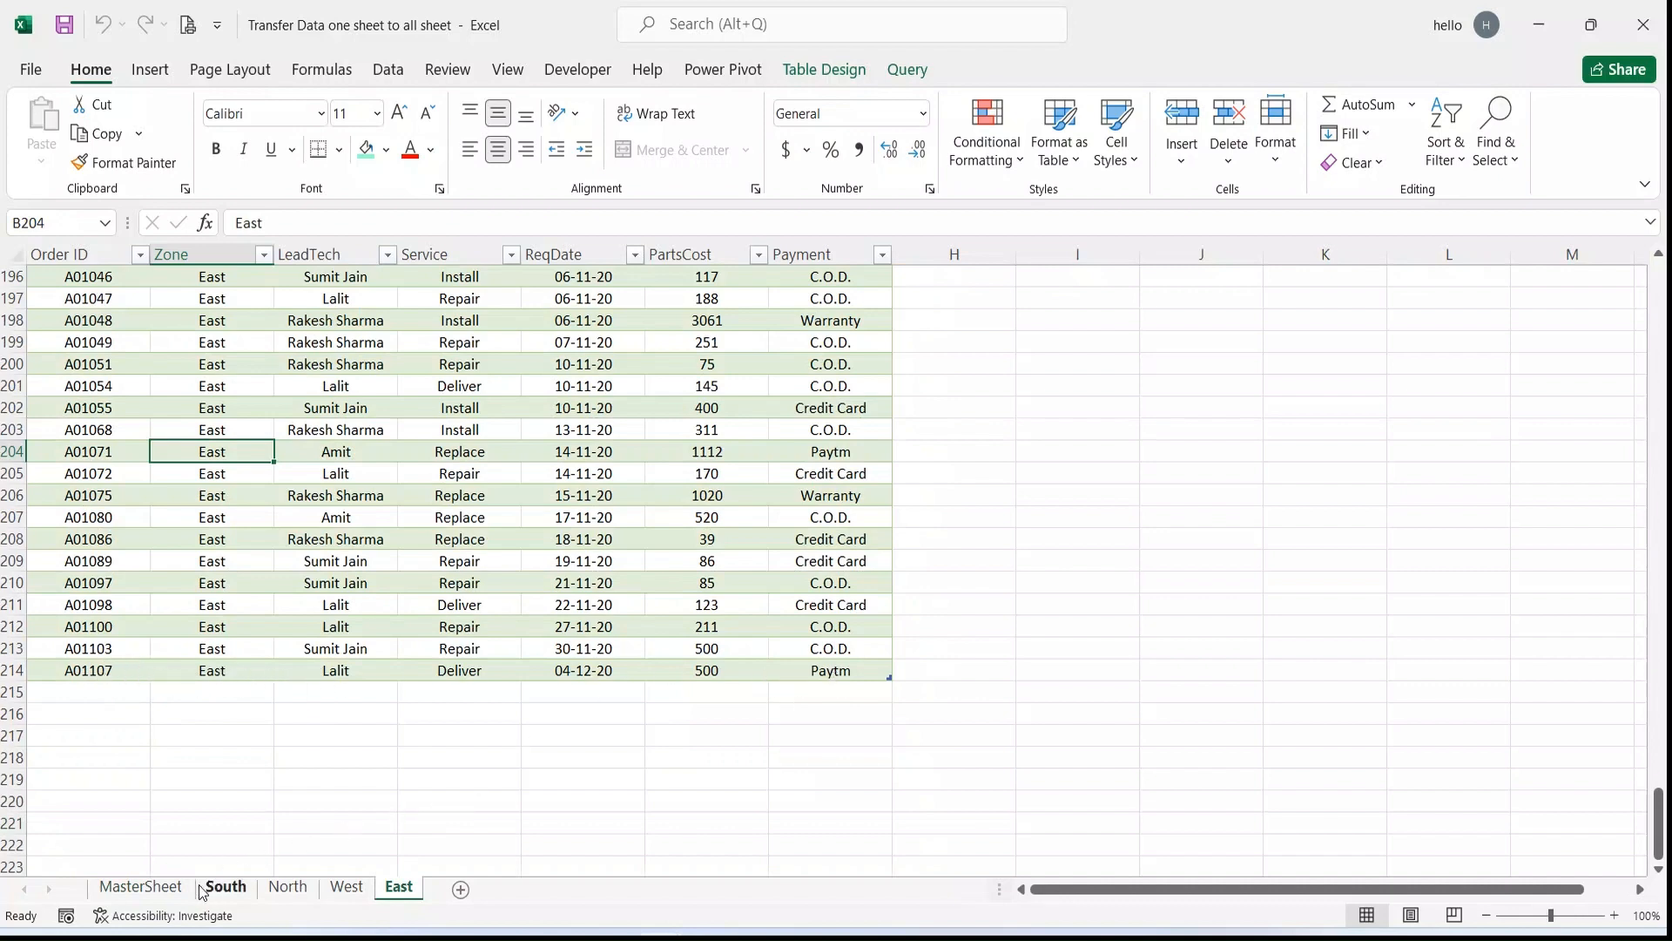
pyautogui.click(163, 897)
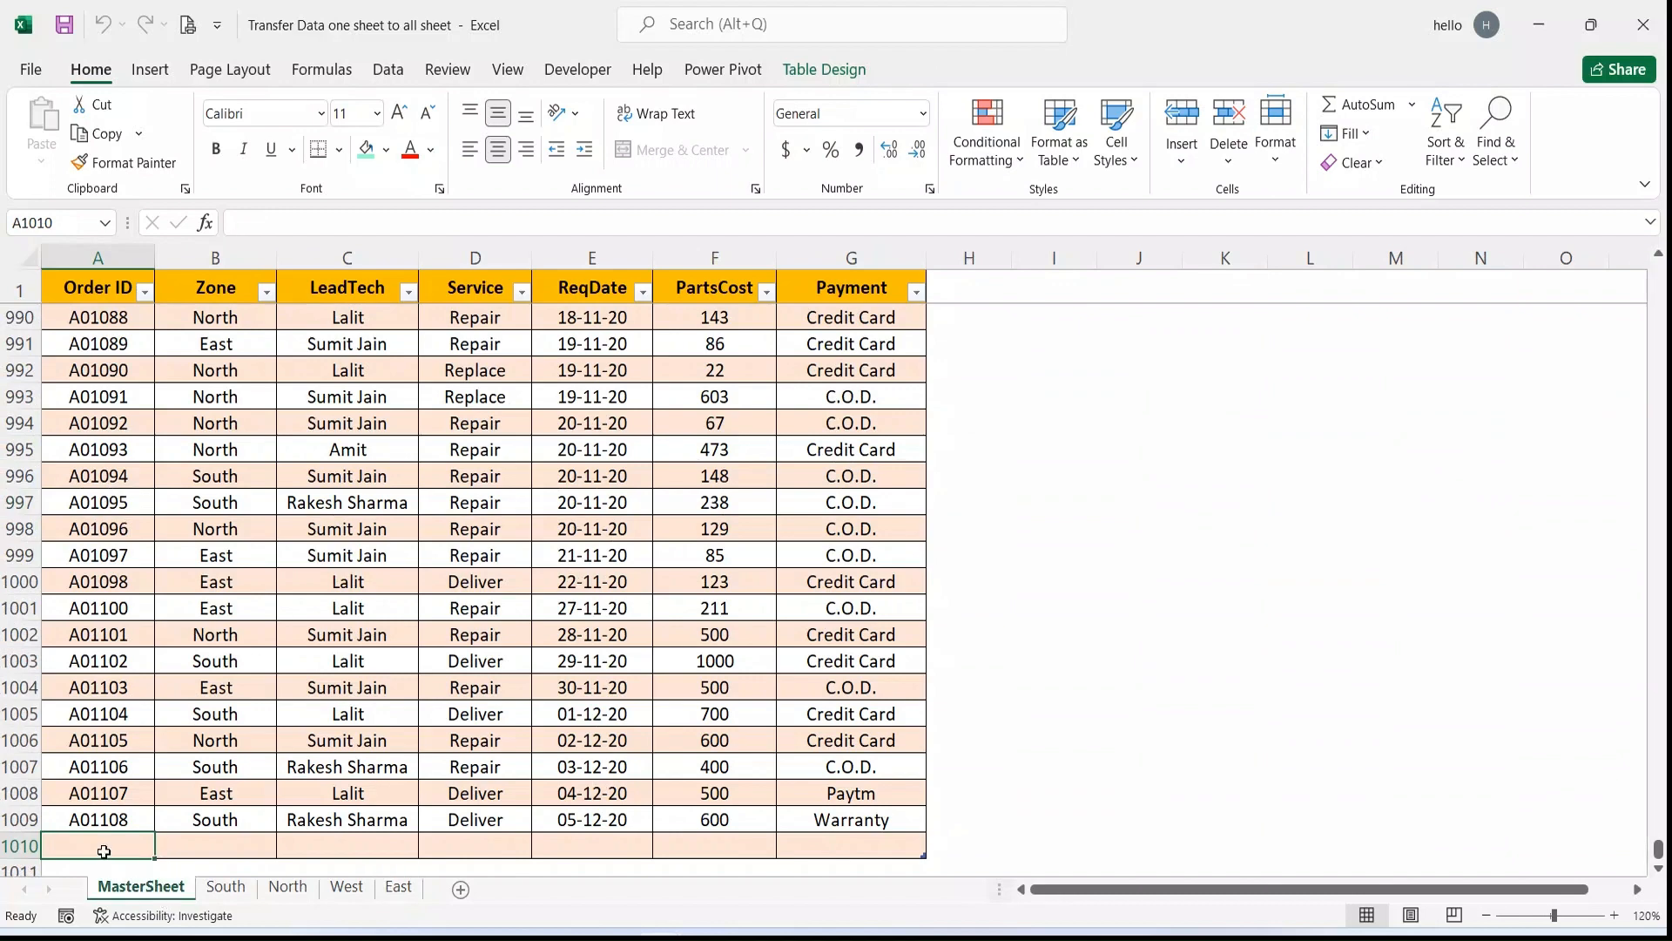
pyautogui.write('A')
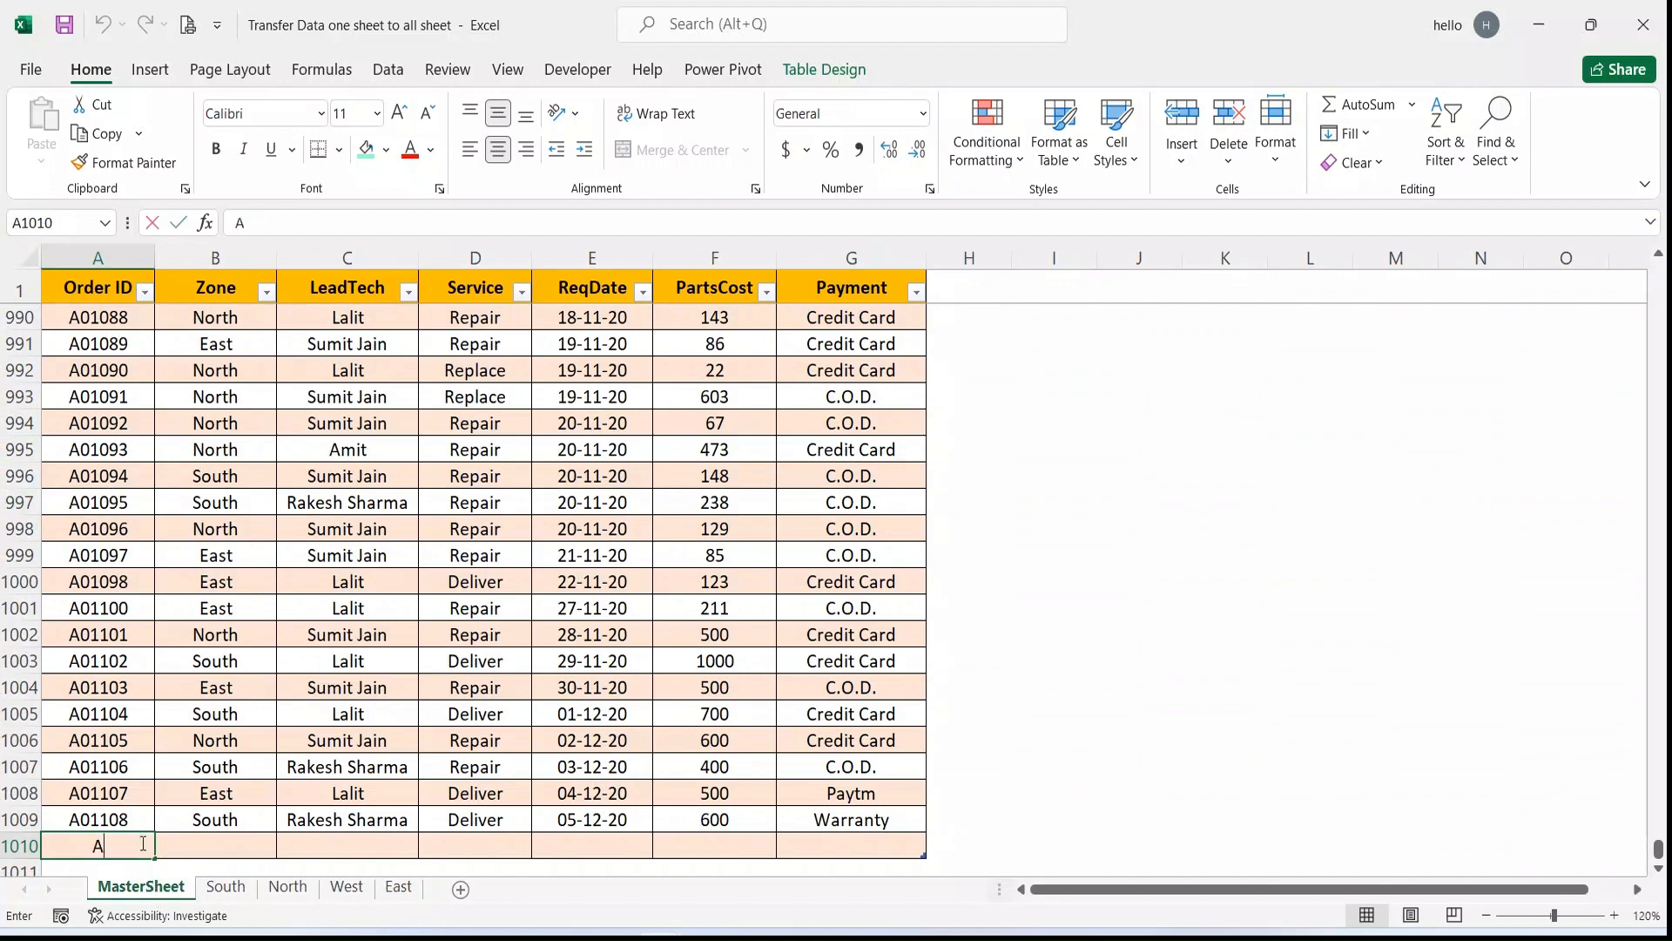
pyautogui.write('0')
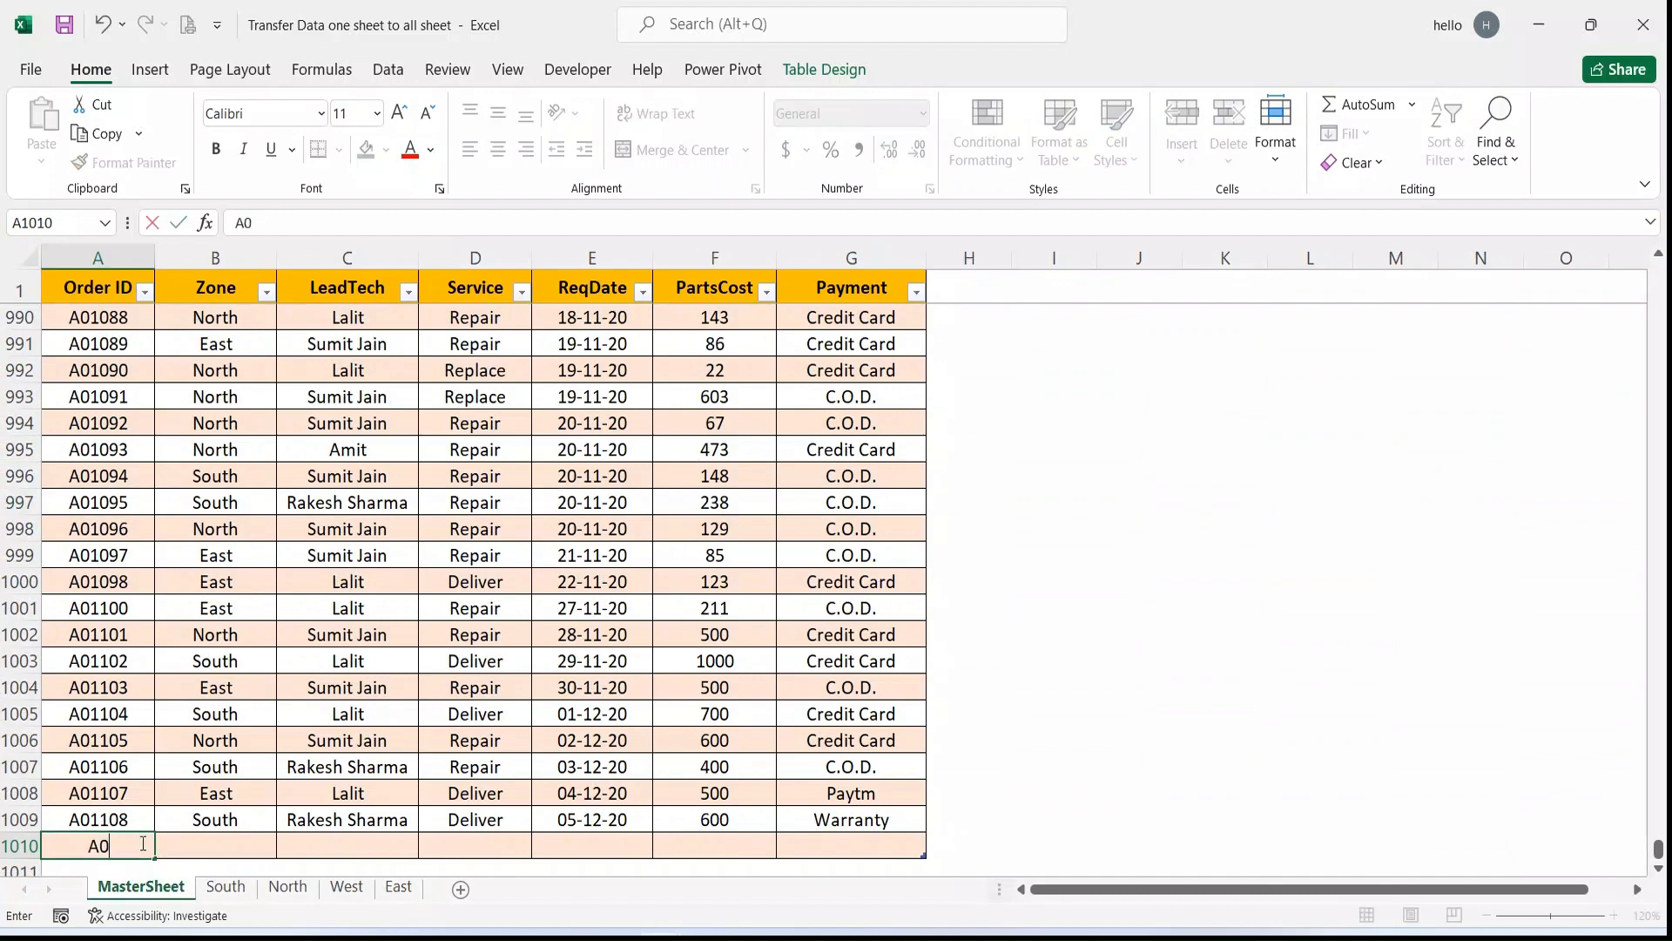
pyautogui.write('1109')
pyautogui.press('Tab')
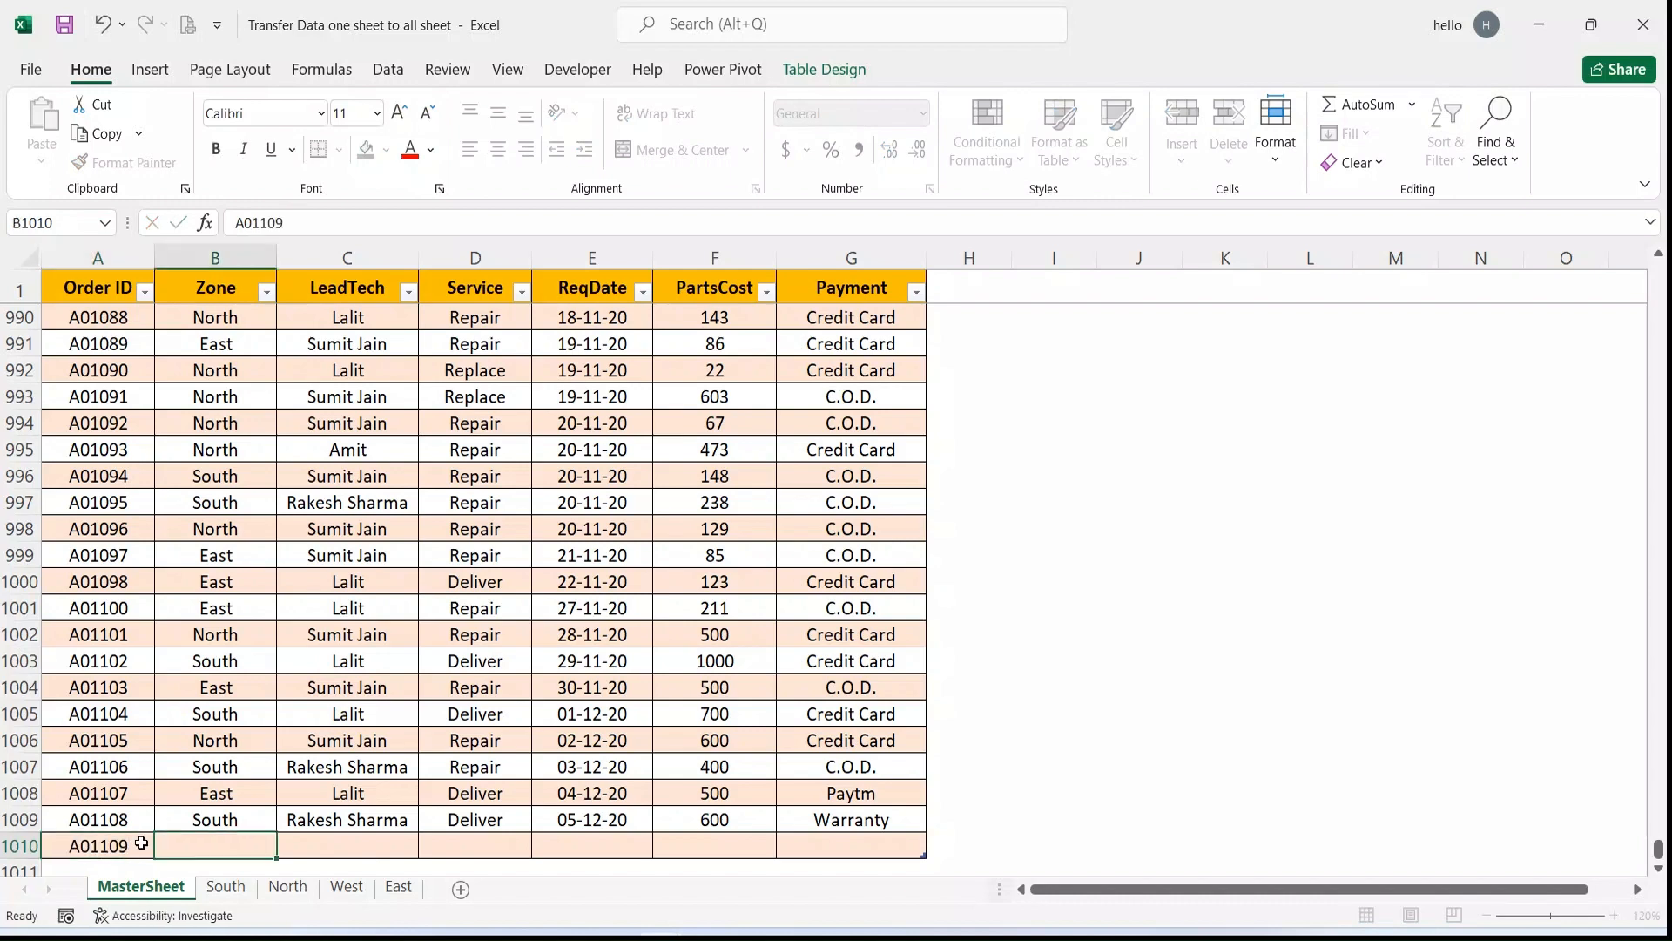
pyautogui.write('East')
pyautogui.press('Tab')
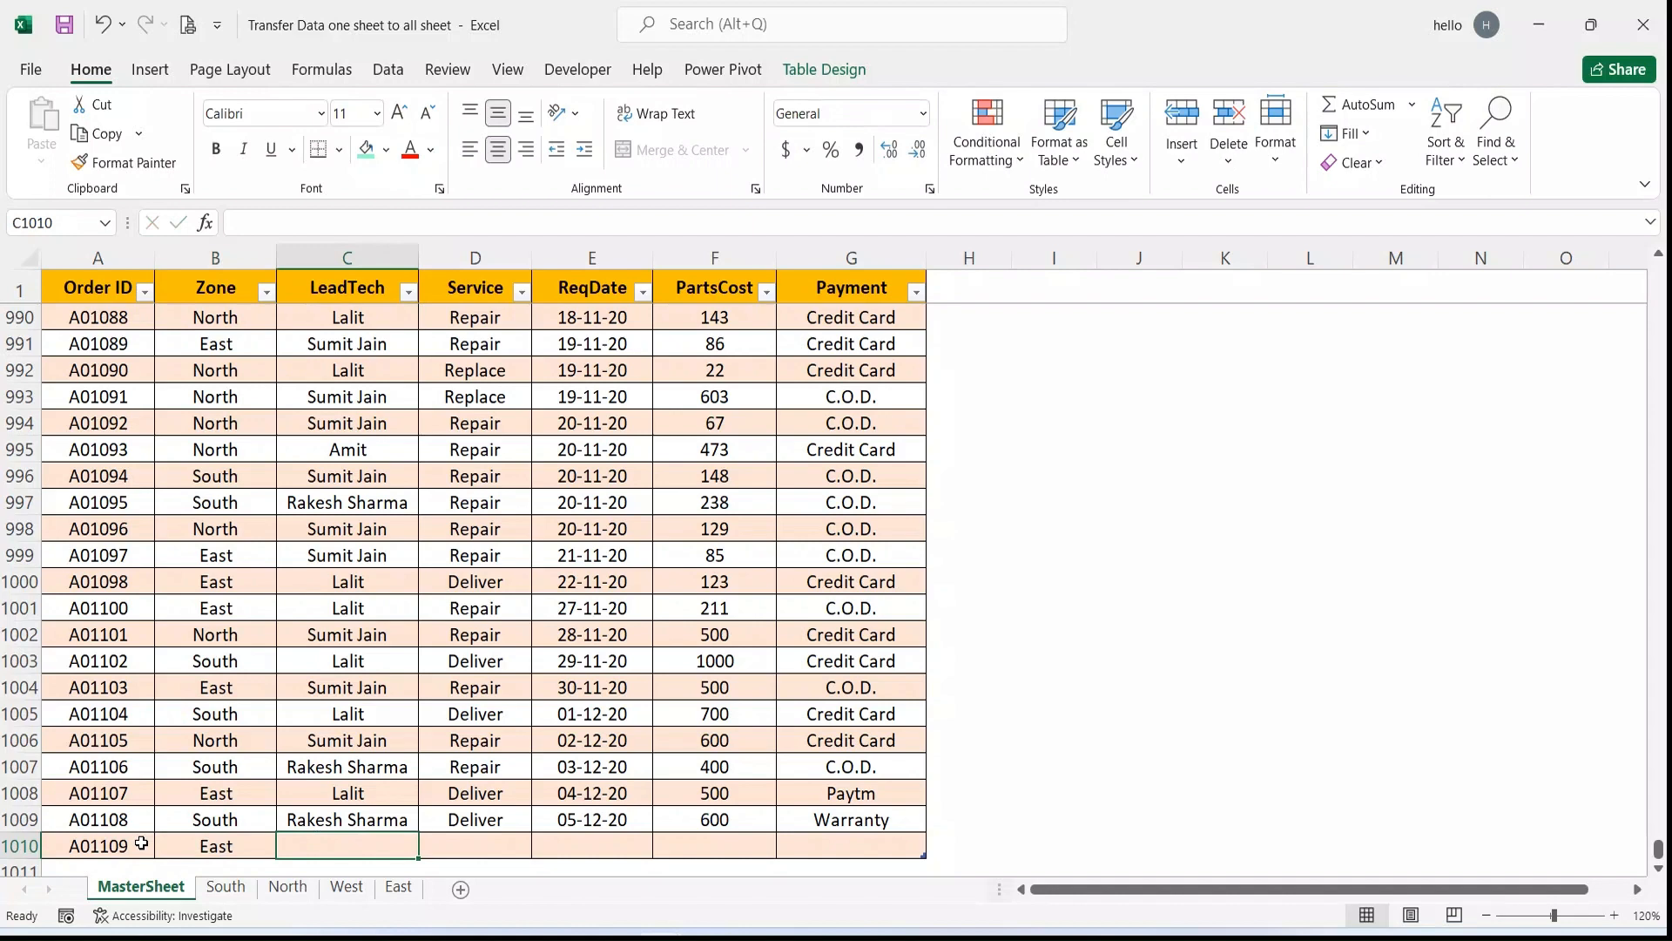
pyautogui.write('Sumit Jain')
pyautogui.press('Tab')
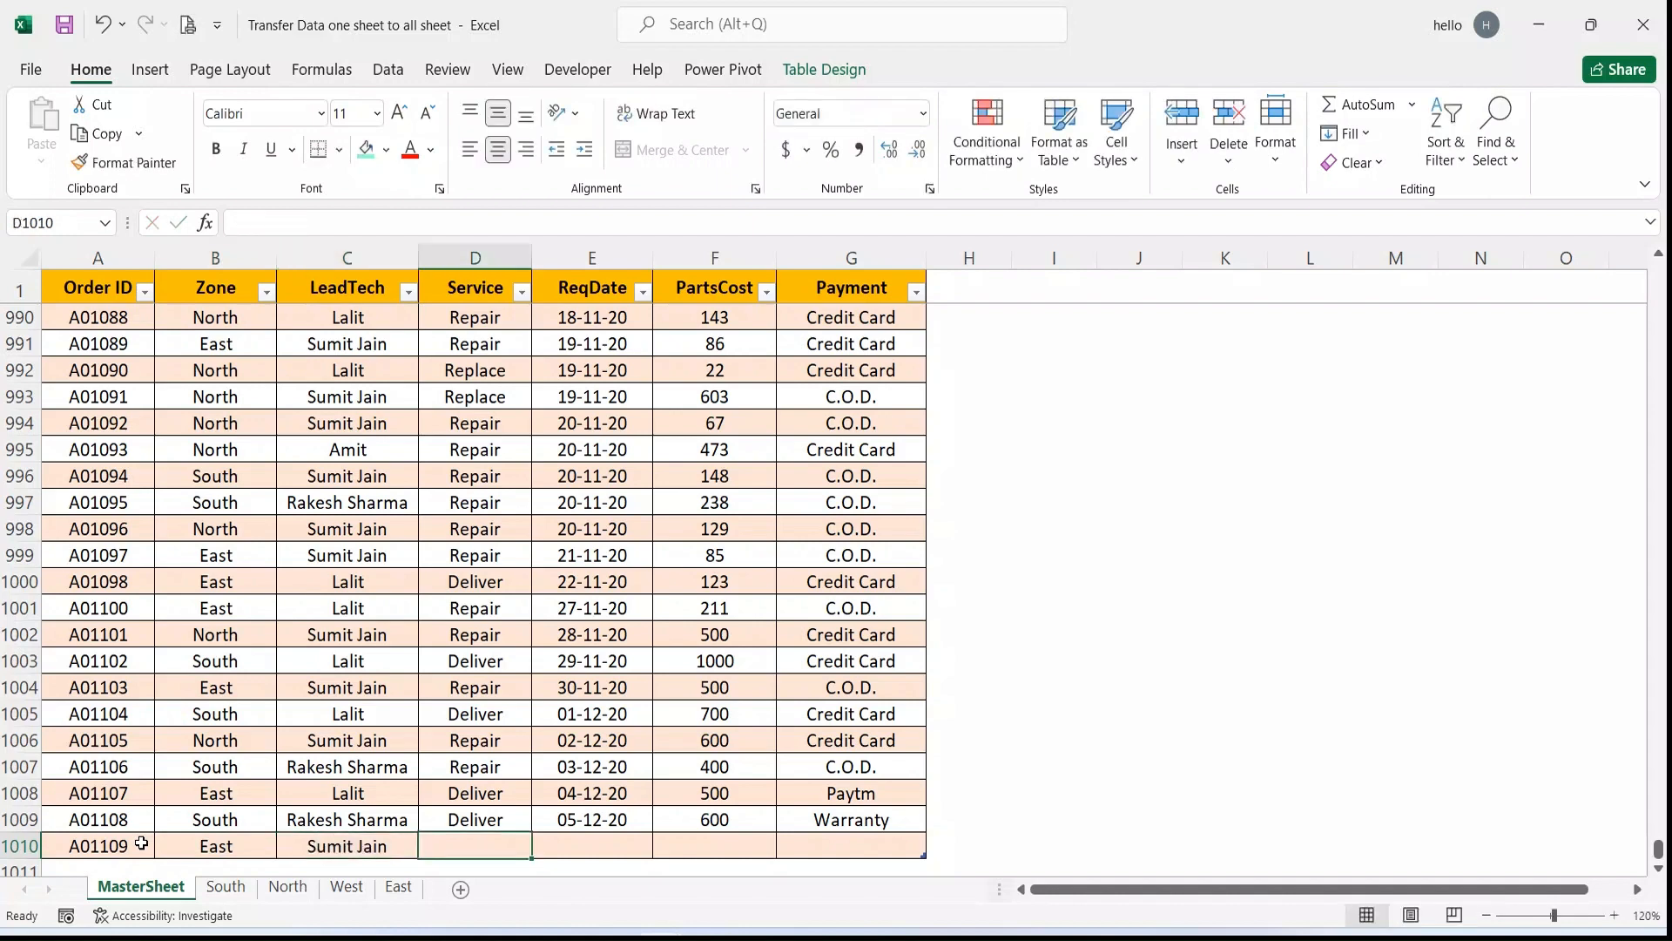
# Step: Complete row 1010 with service Repair, request date 6-12-20, parts cost 700 and payment Paytm
pyautogui.write('RE')
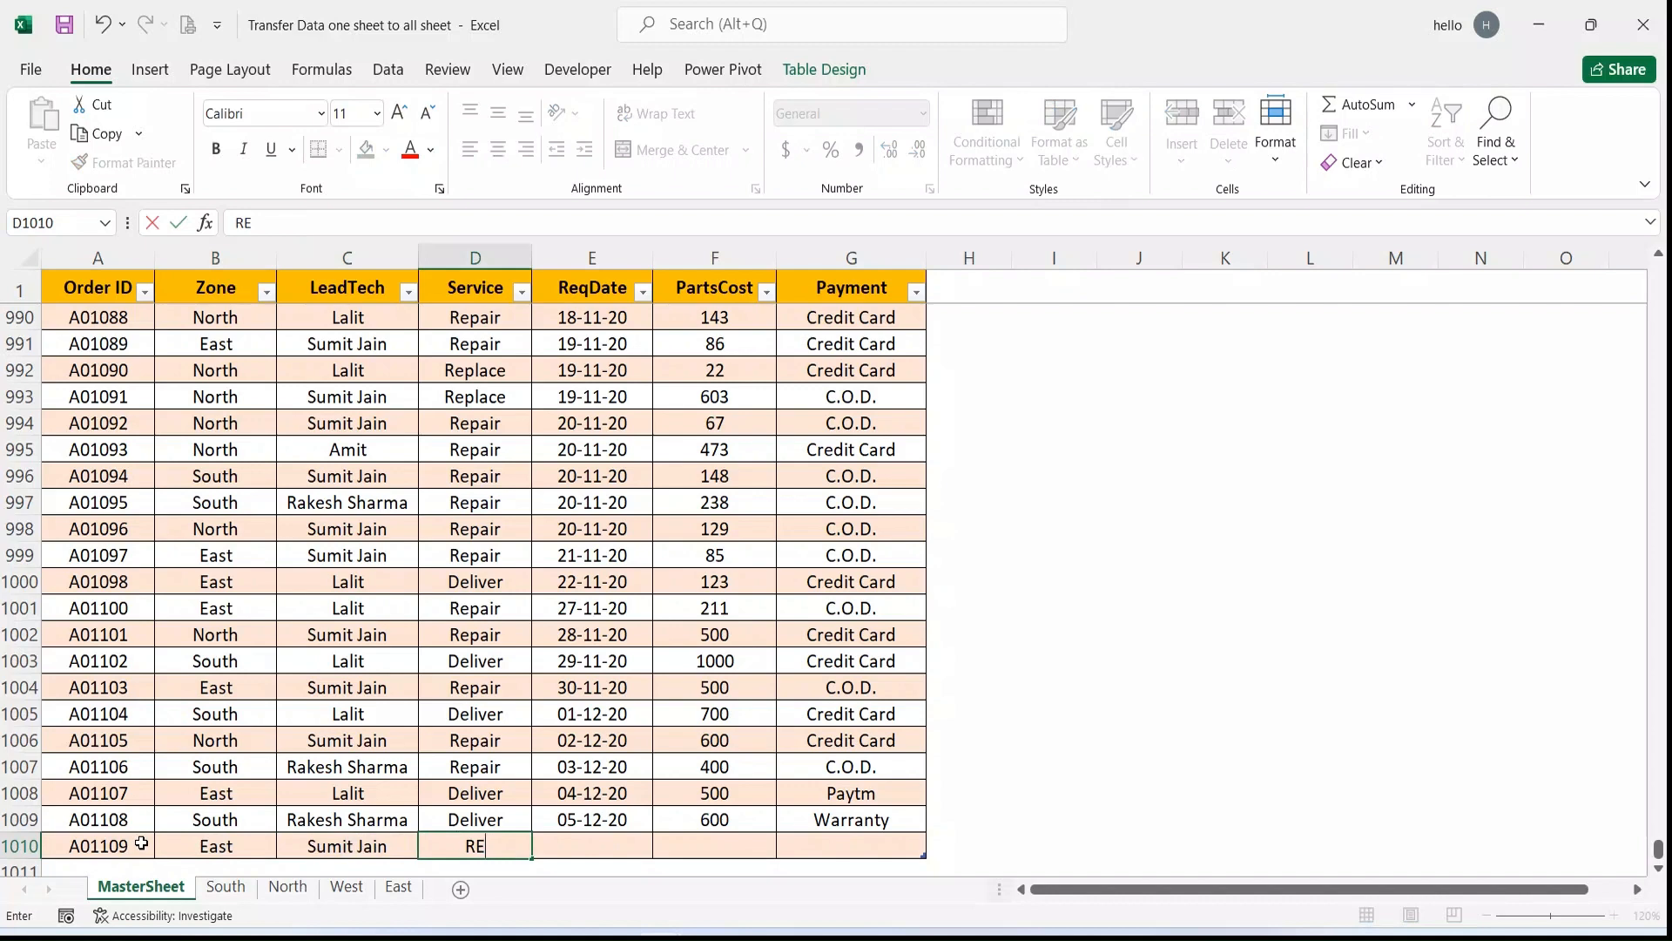
pyautogui.write('PAir')
pyautogui.press('Tab')
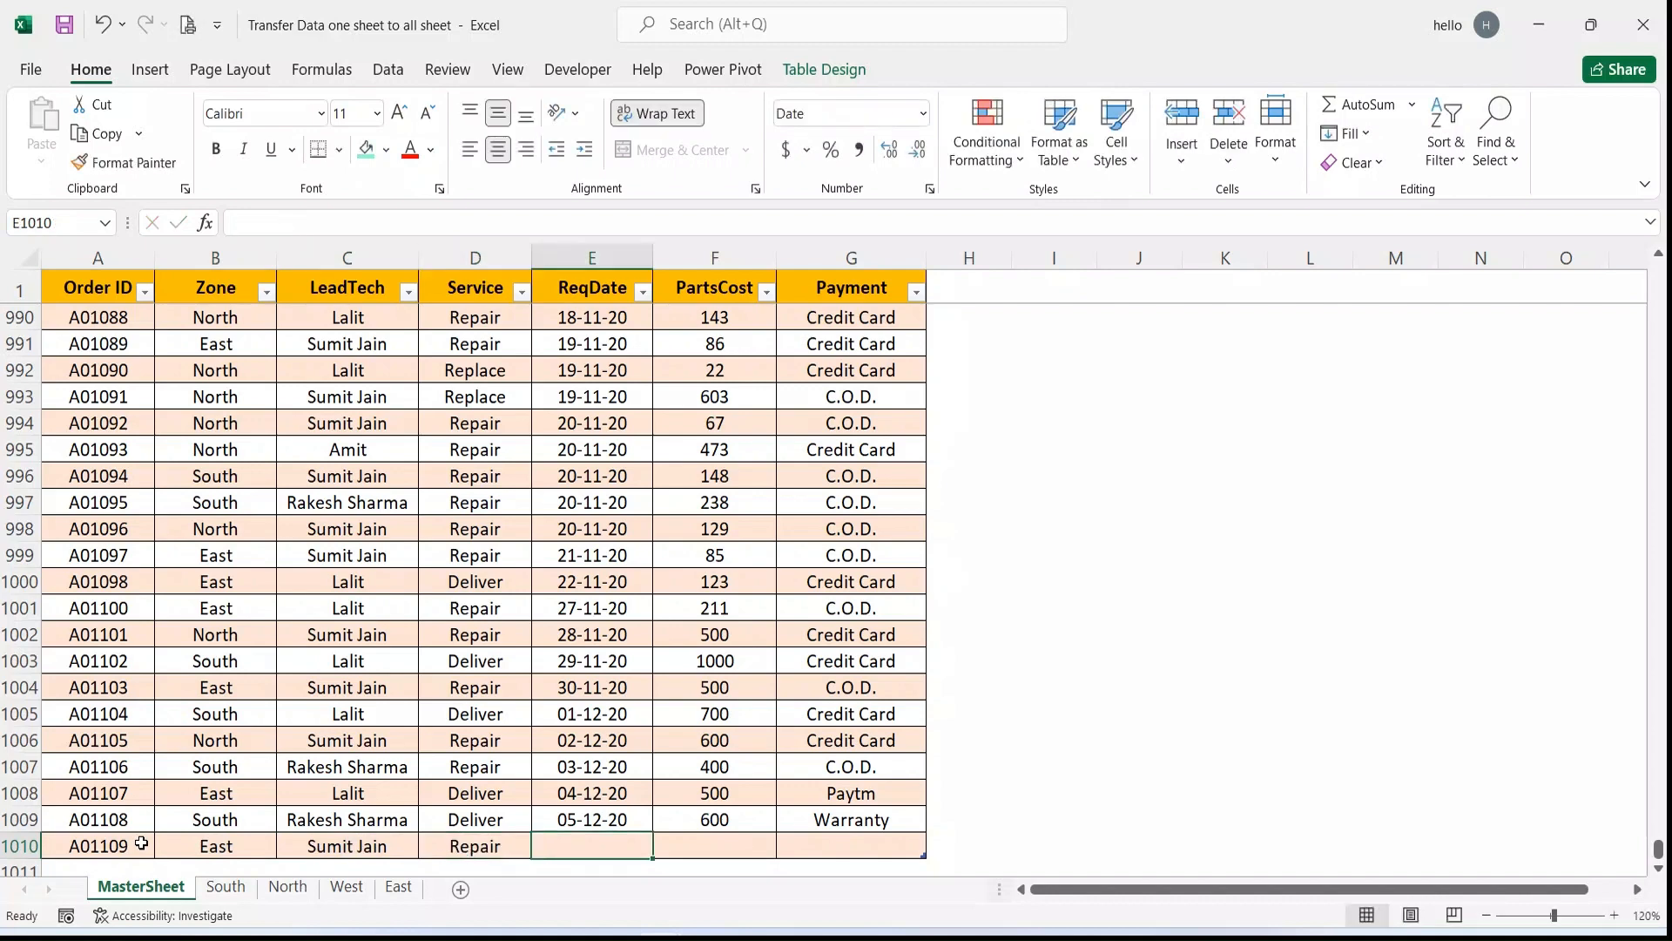
pyautogui.write('6')
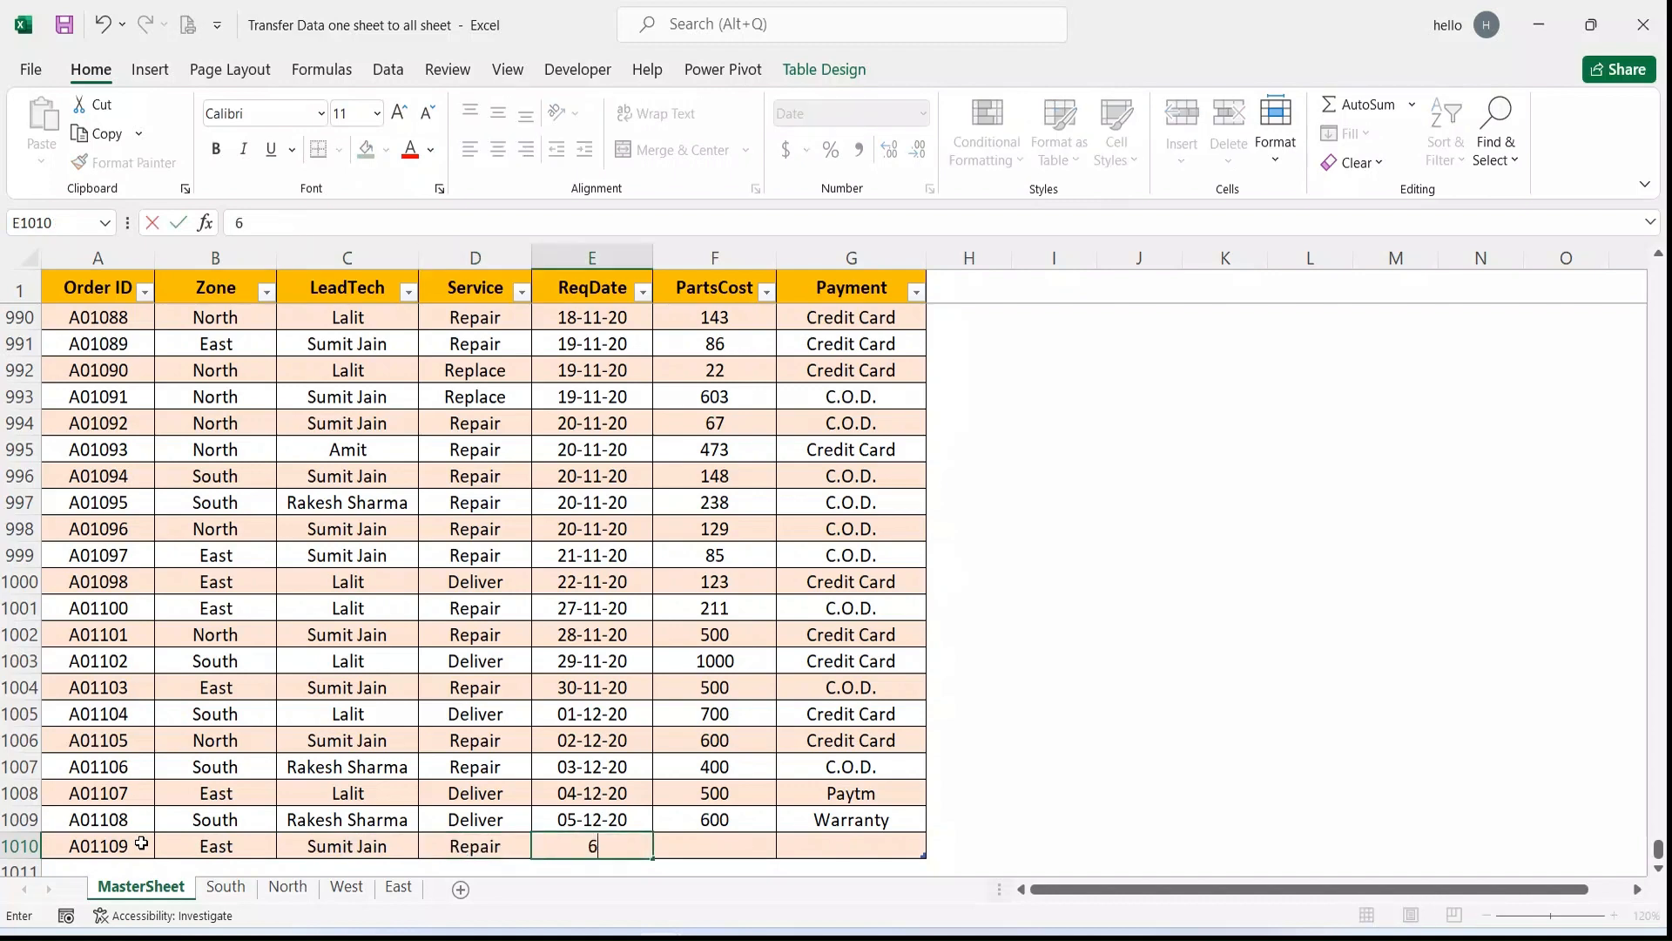
pyautogui.write('-12-20')
pyautogui.press('Tab')
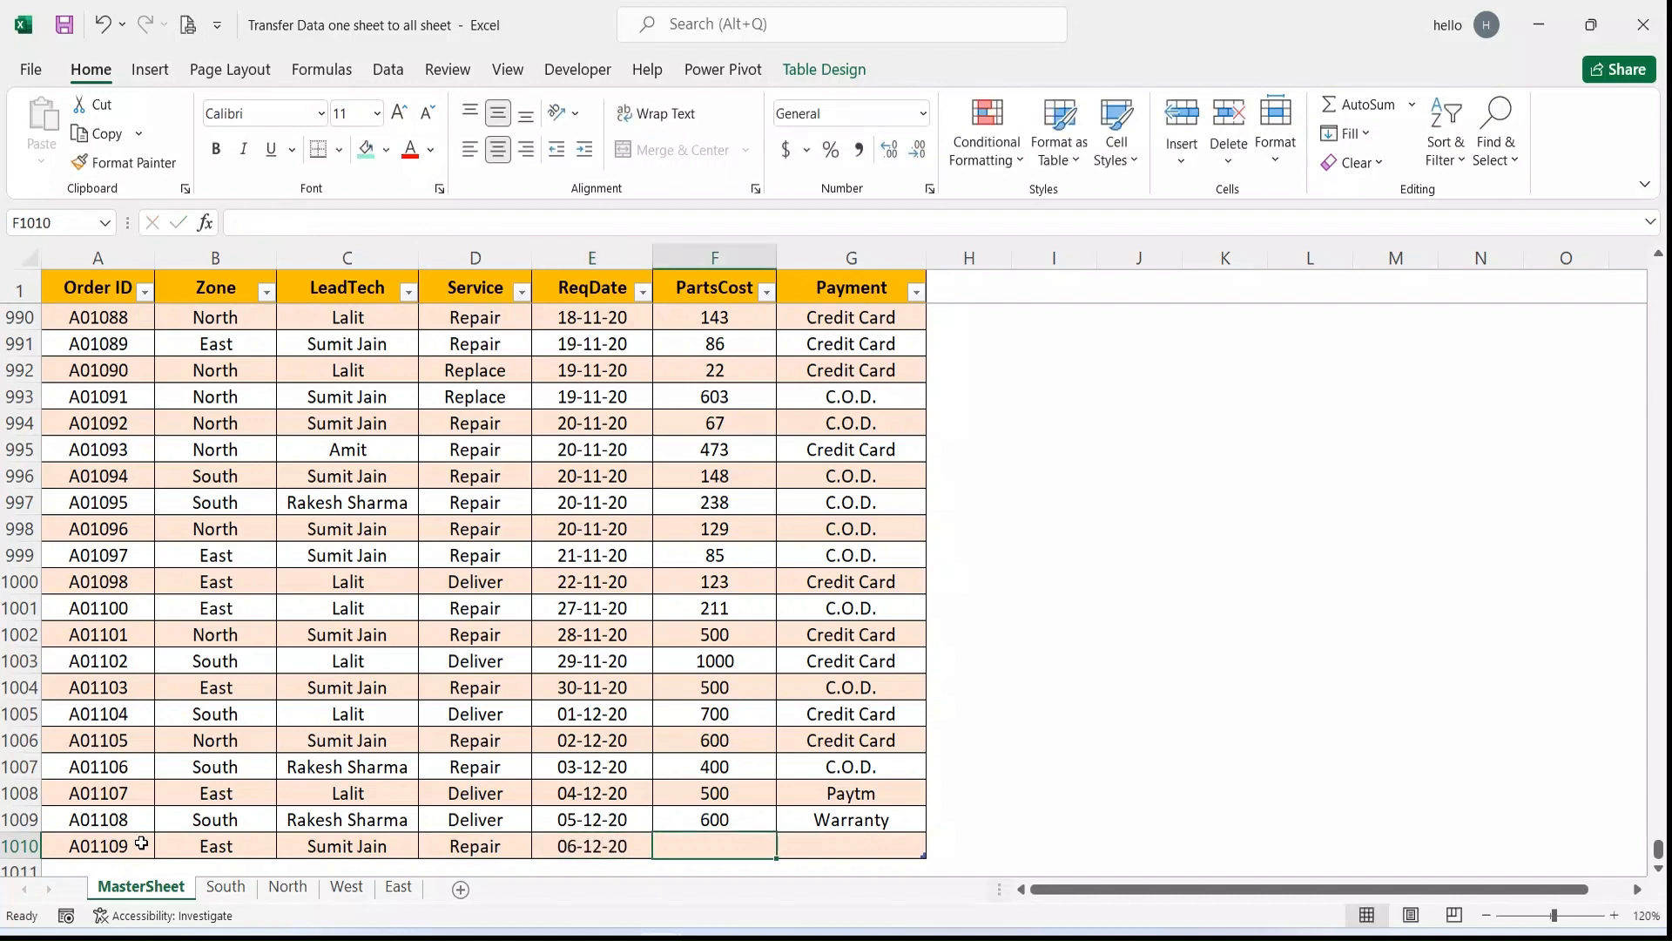
pyautogui.write('700')
pyautogui.press('Tab')
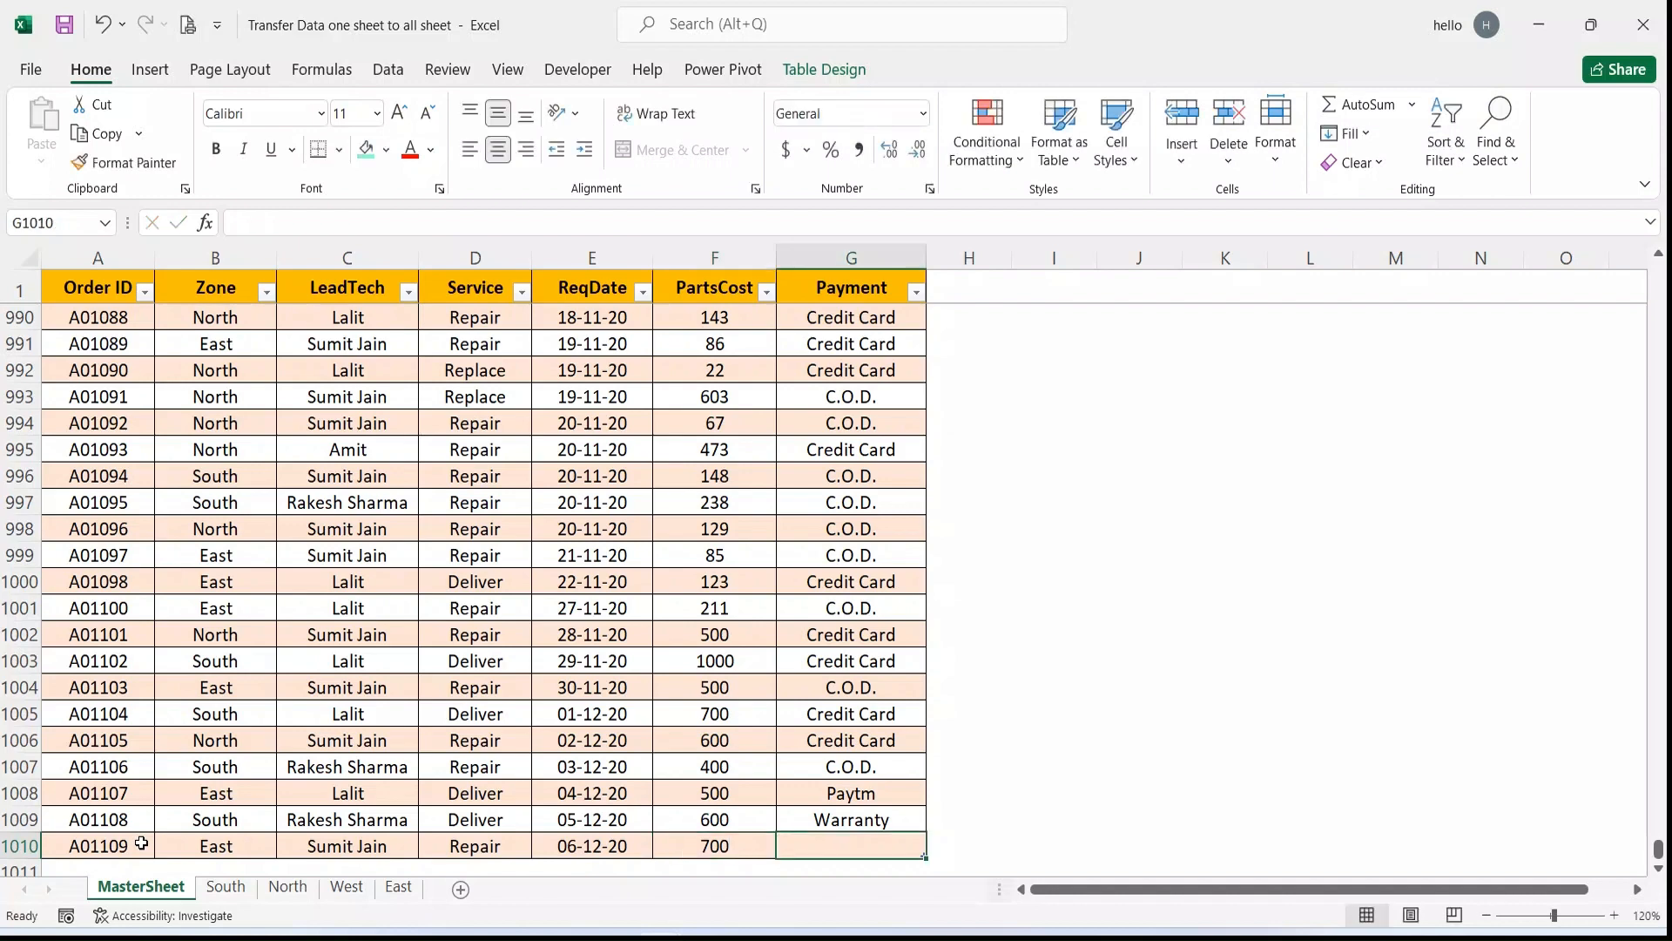
pyautogui.write('Paytm')
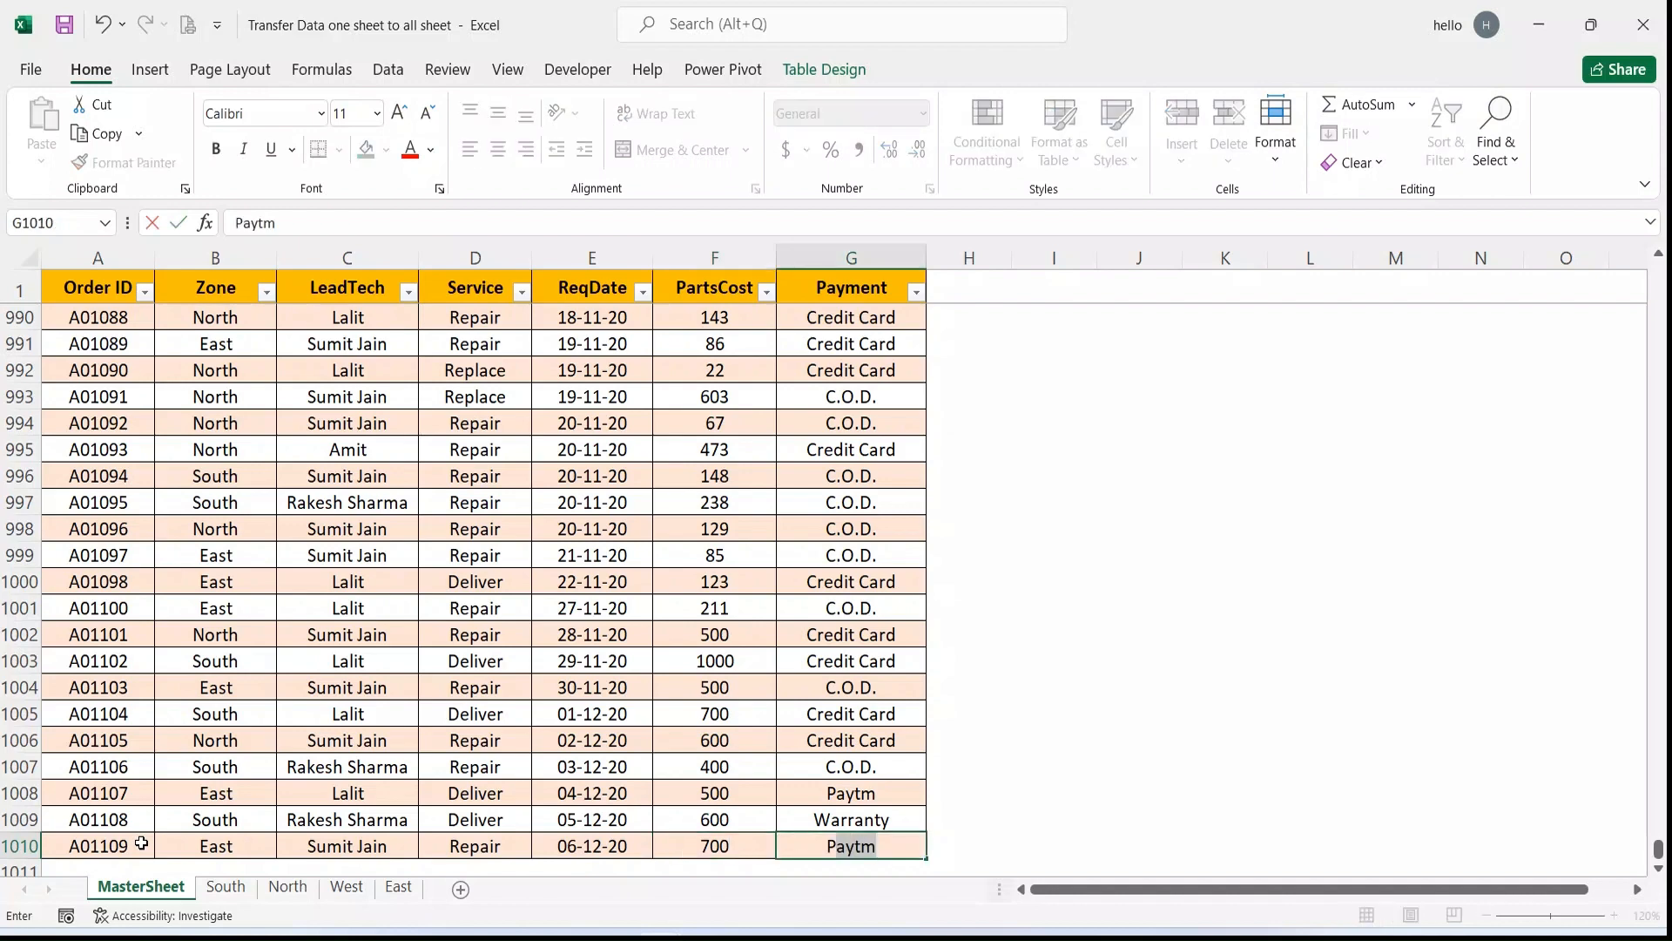
pyautogui.press('Return')
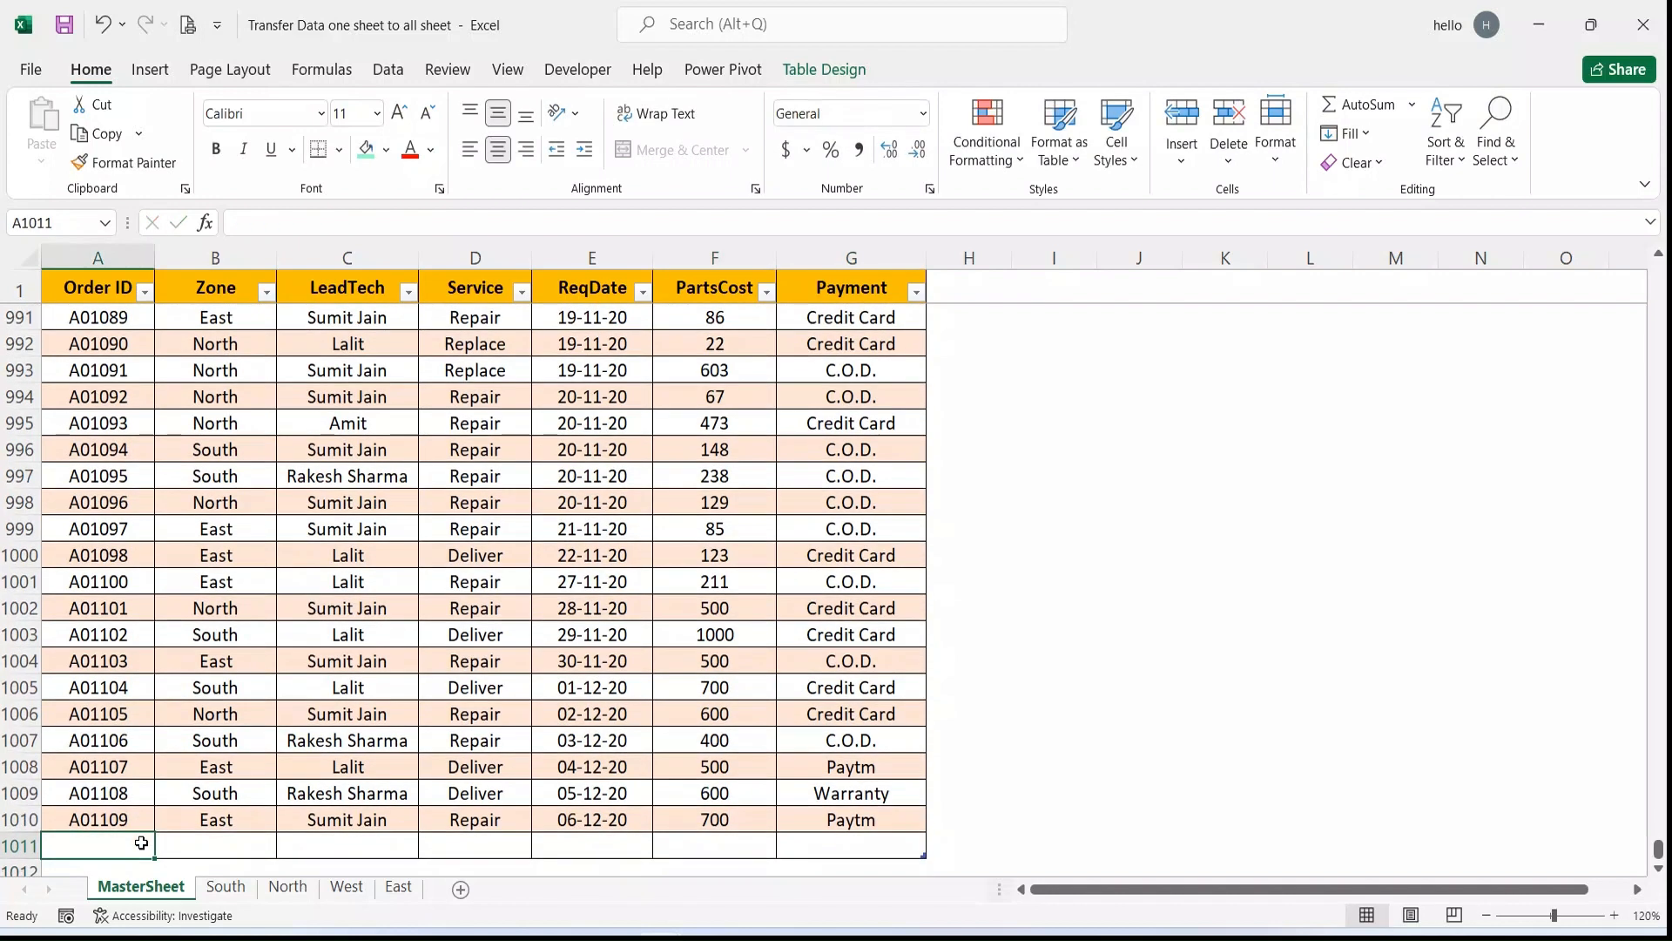
# Step: Refresh the table on the East sheet to pull in the new MasterSheet record
pyautogui.click(232, 823)
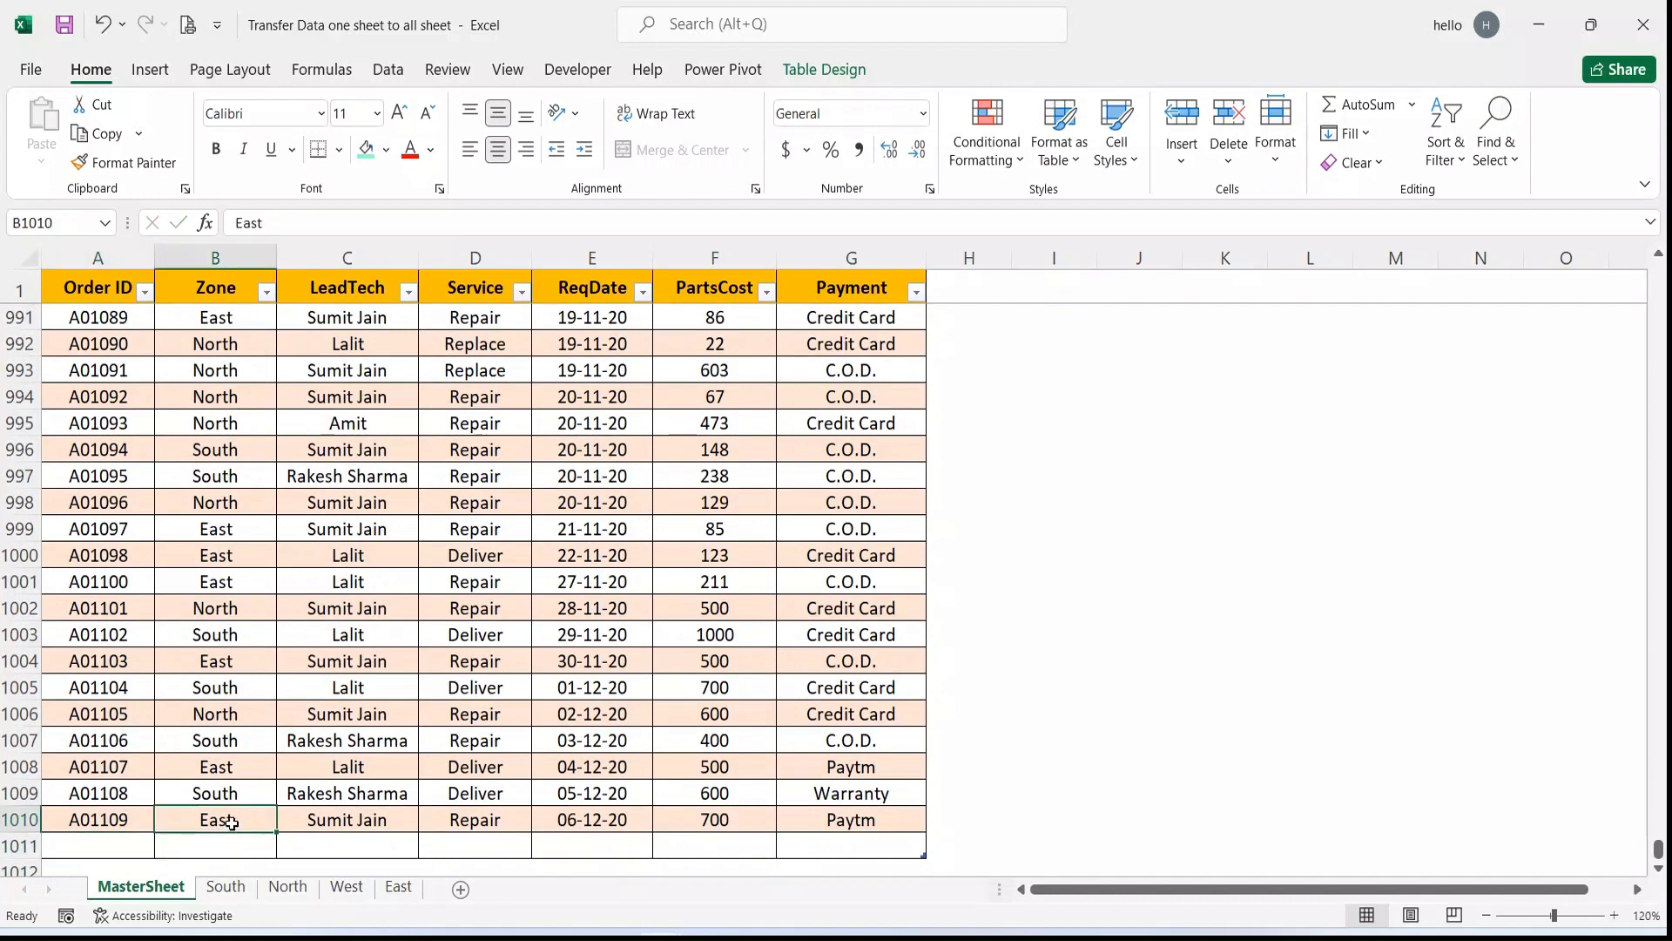
pyautogui.click(135, 819)
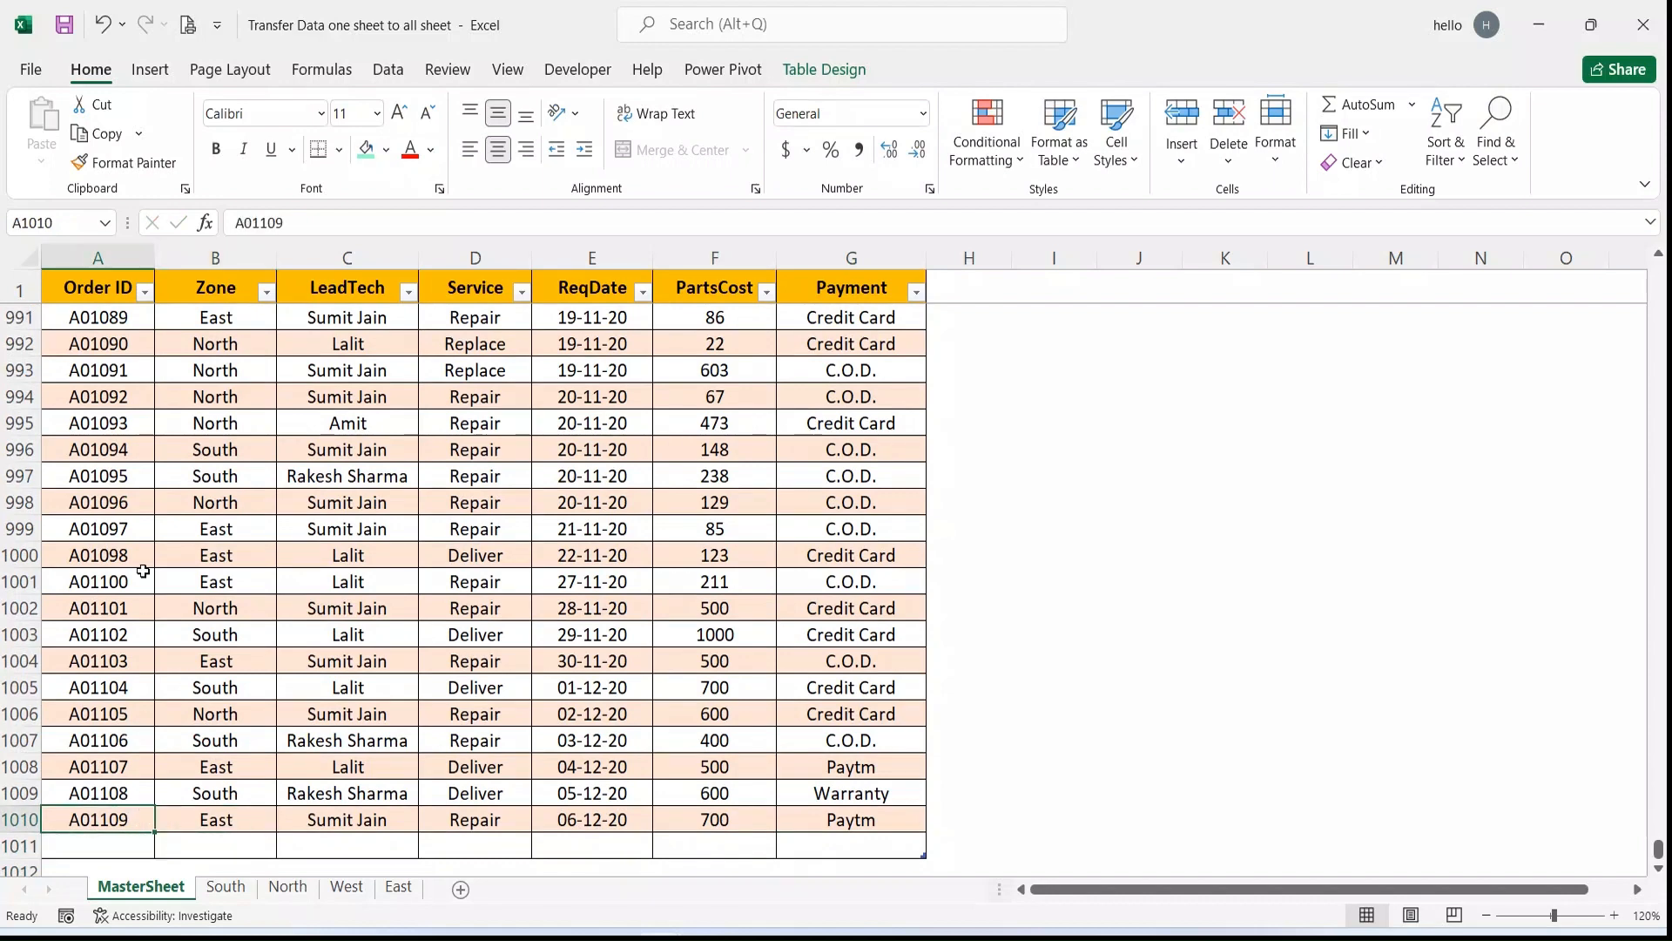
pyautogui.click(401, 888)
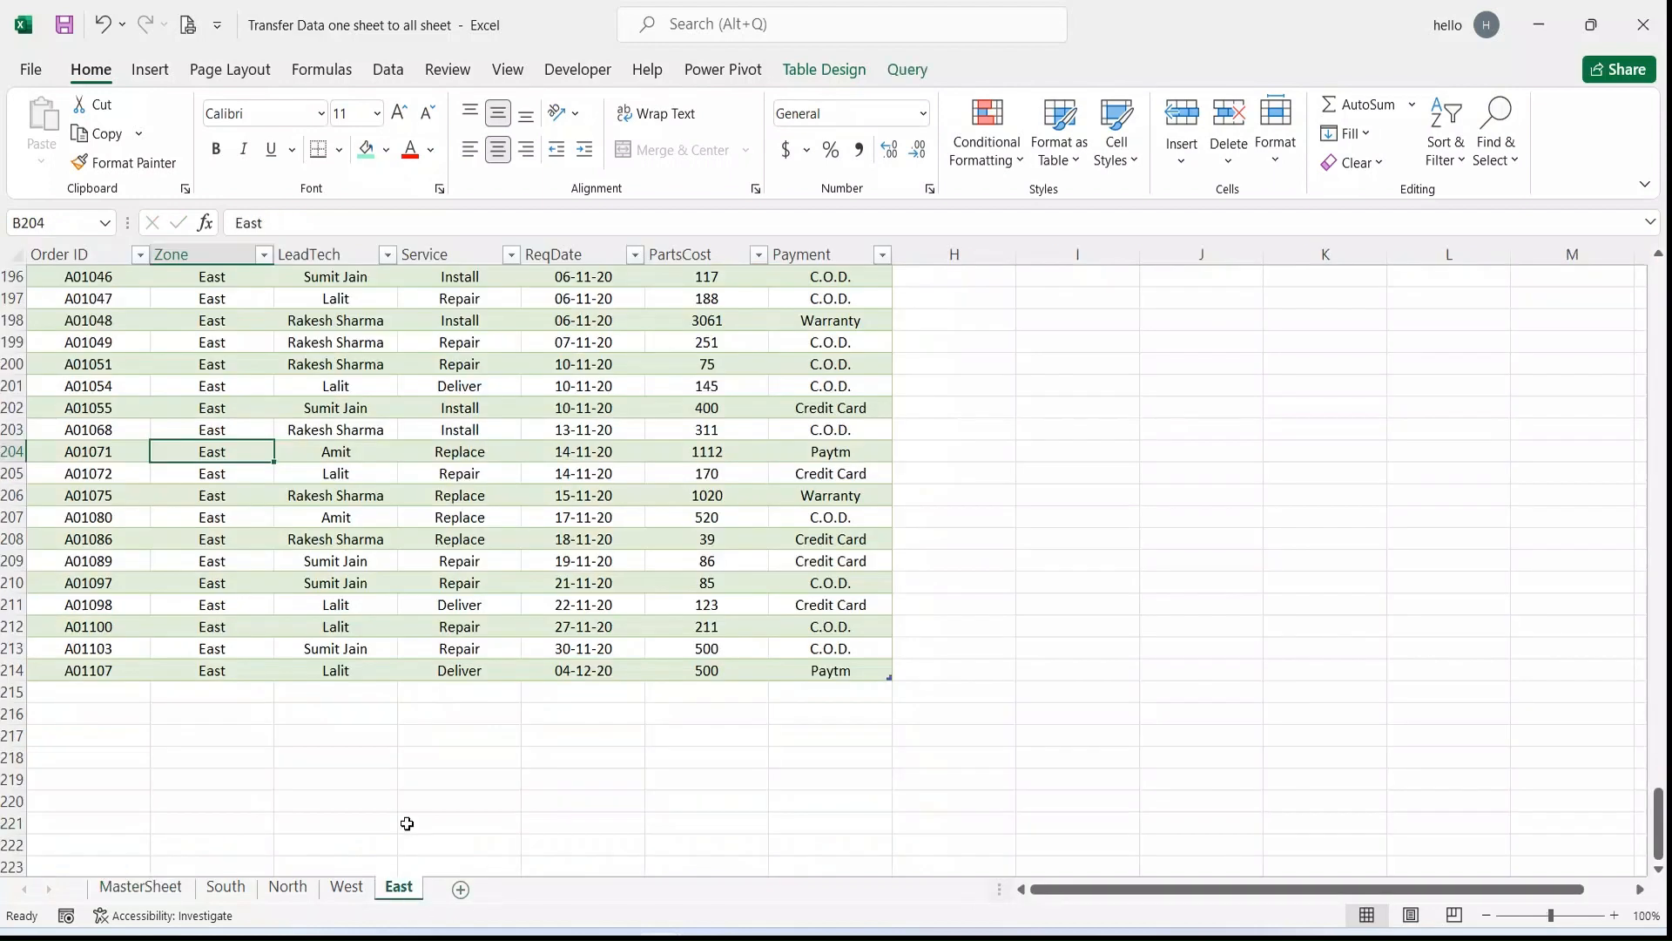
pyautogui.rightClick(365, 454)
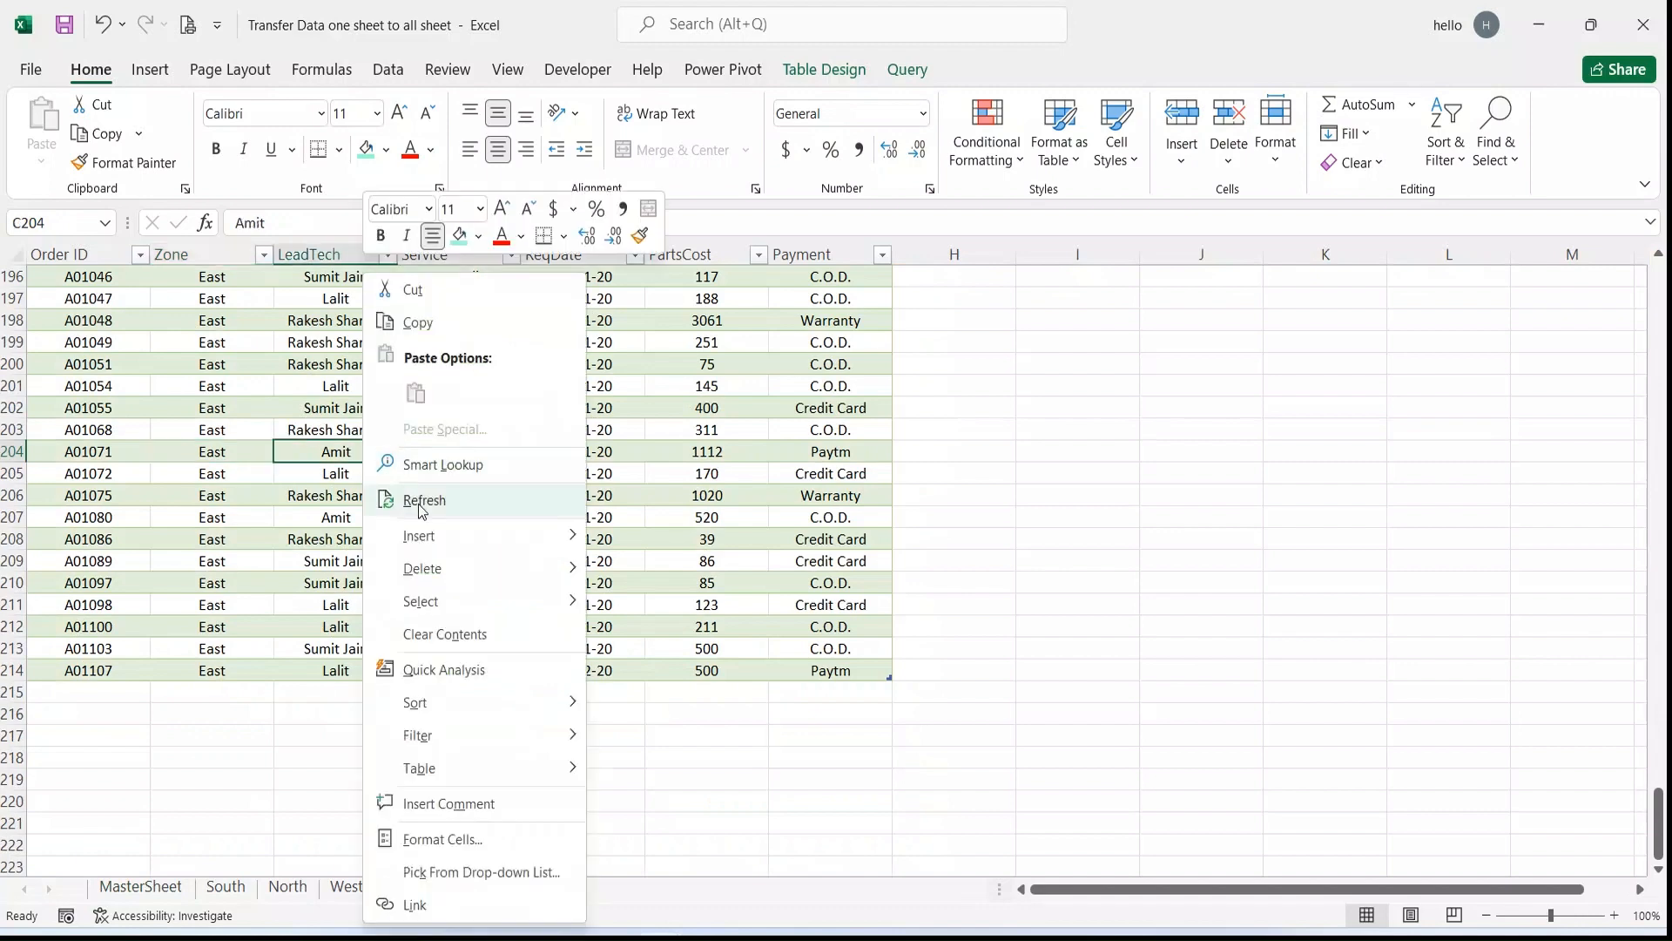
pyautogui.click(422, 502)
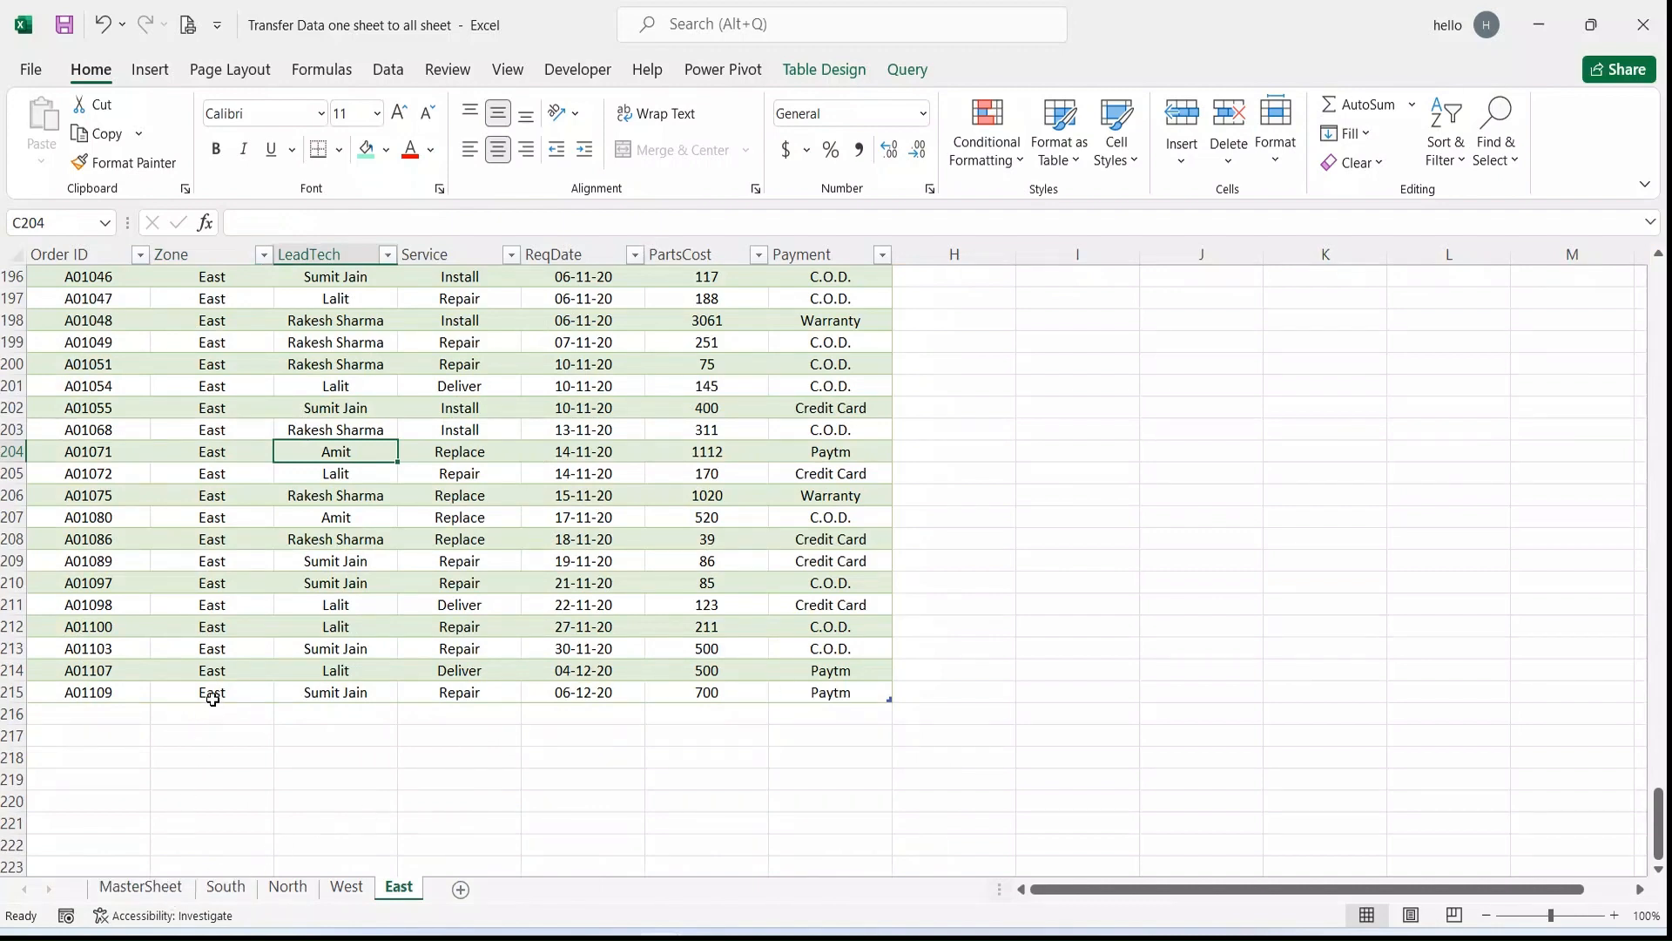
# Step: Change the zone of the new record in cell B1010 of MasterSheet to South
pyautogui.click(154, 888)
pyautogui.click(211, 824)
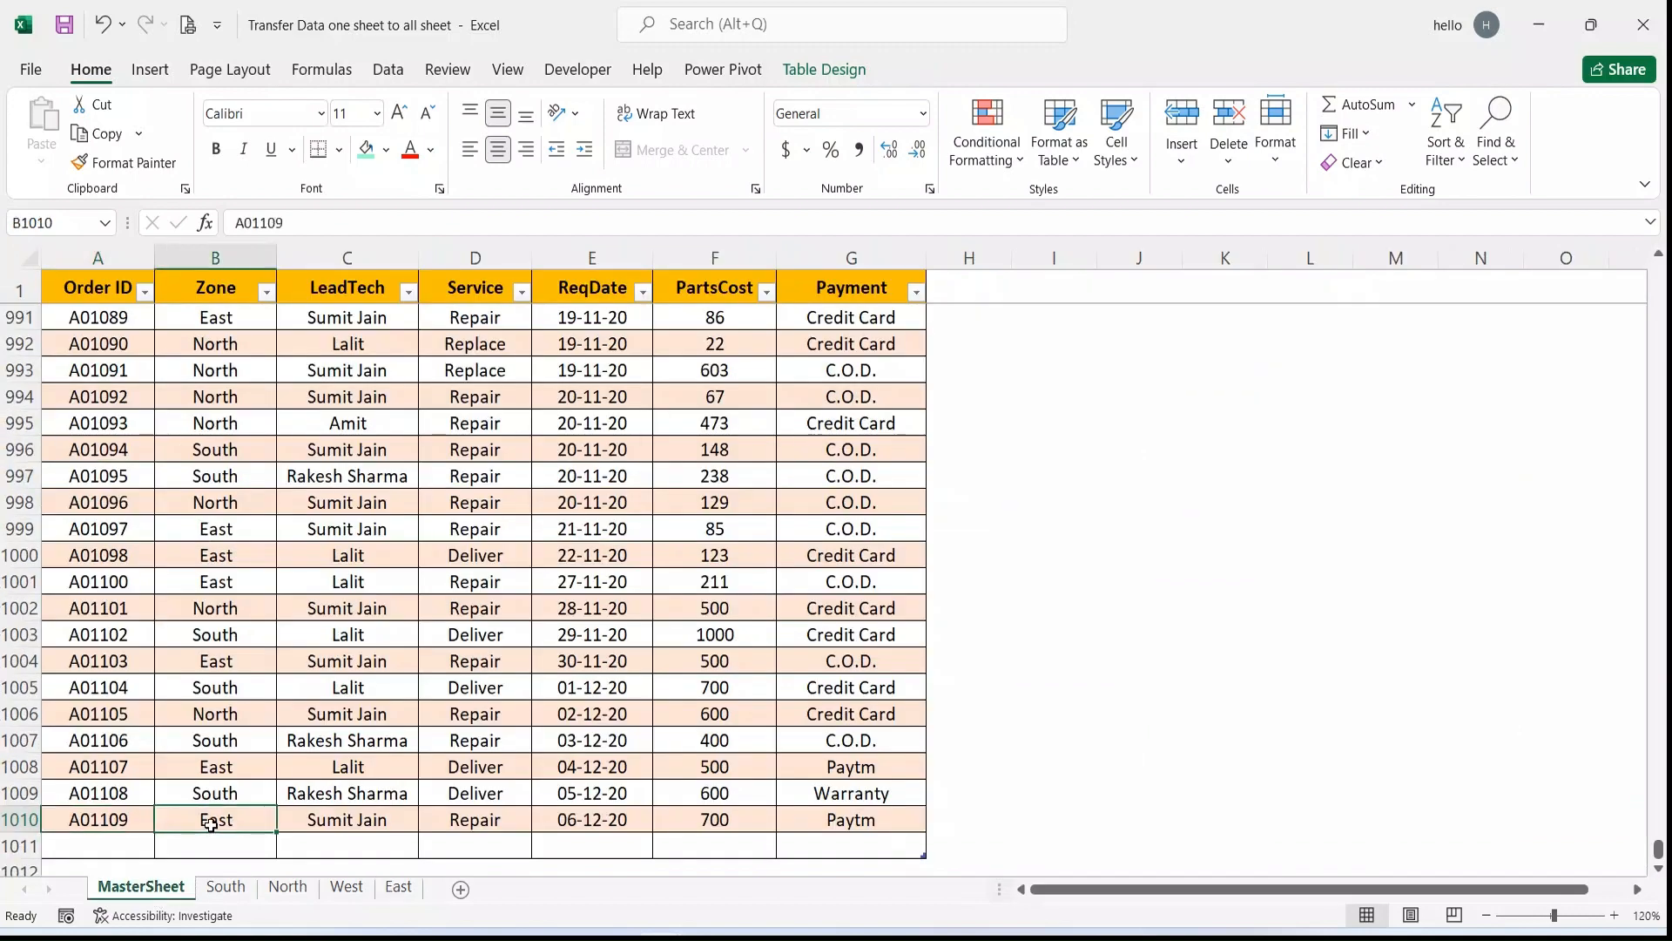
pyautogui.write('South')
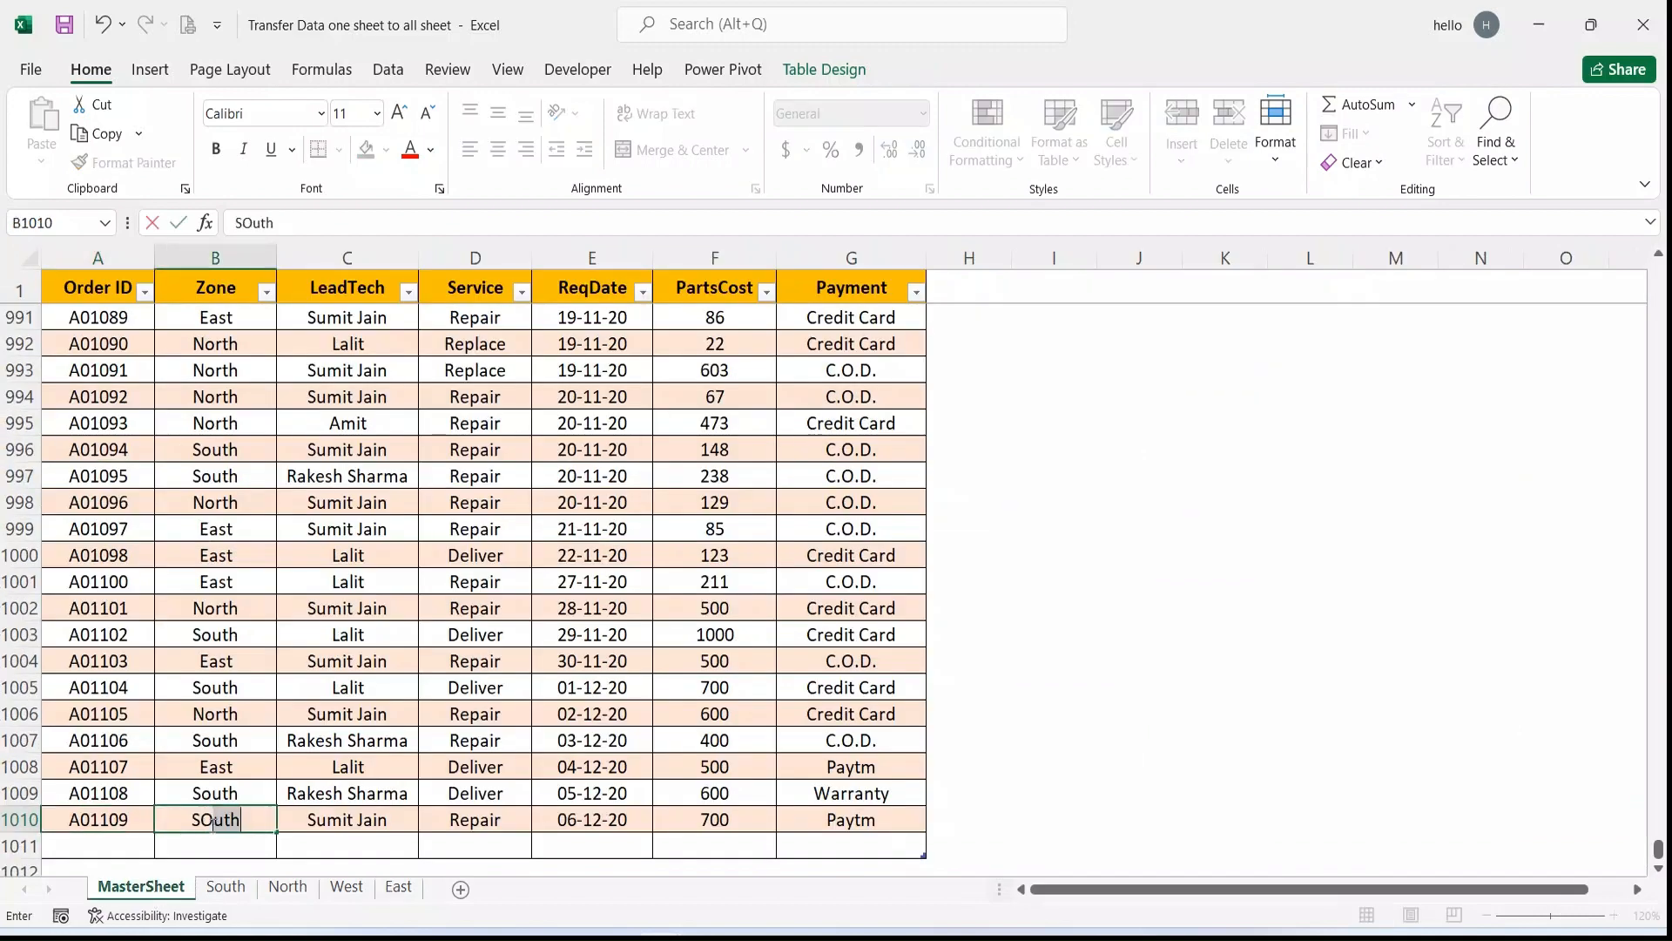
pyautogui.press('Tab')
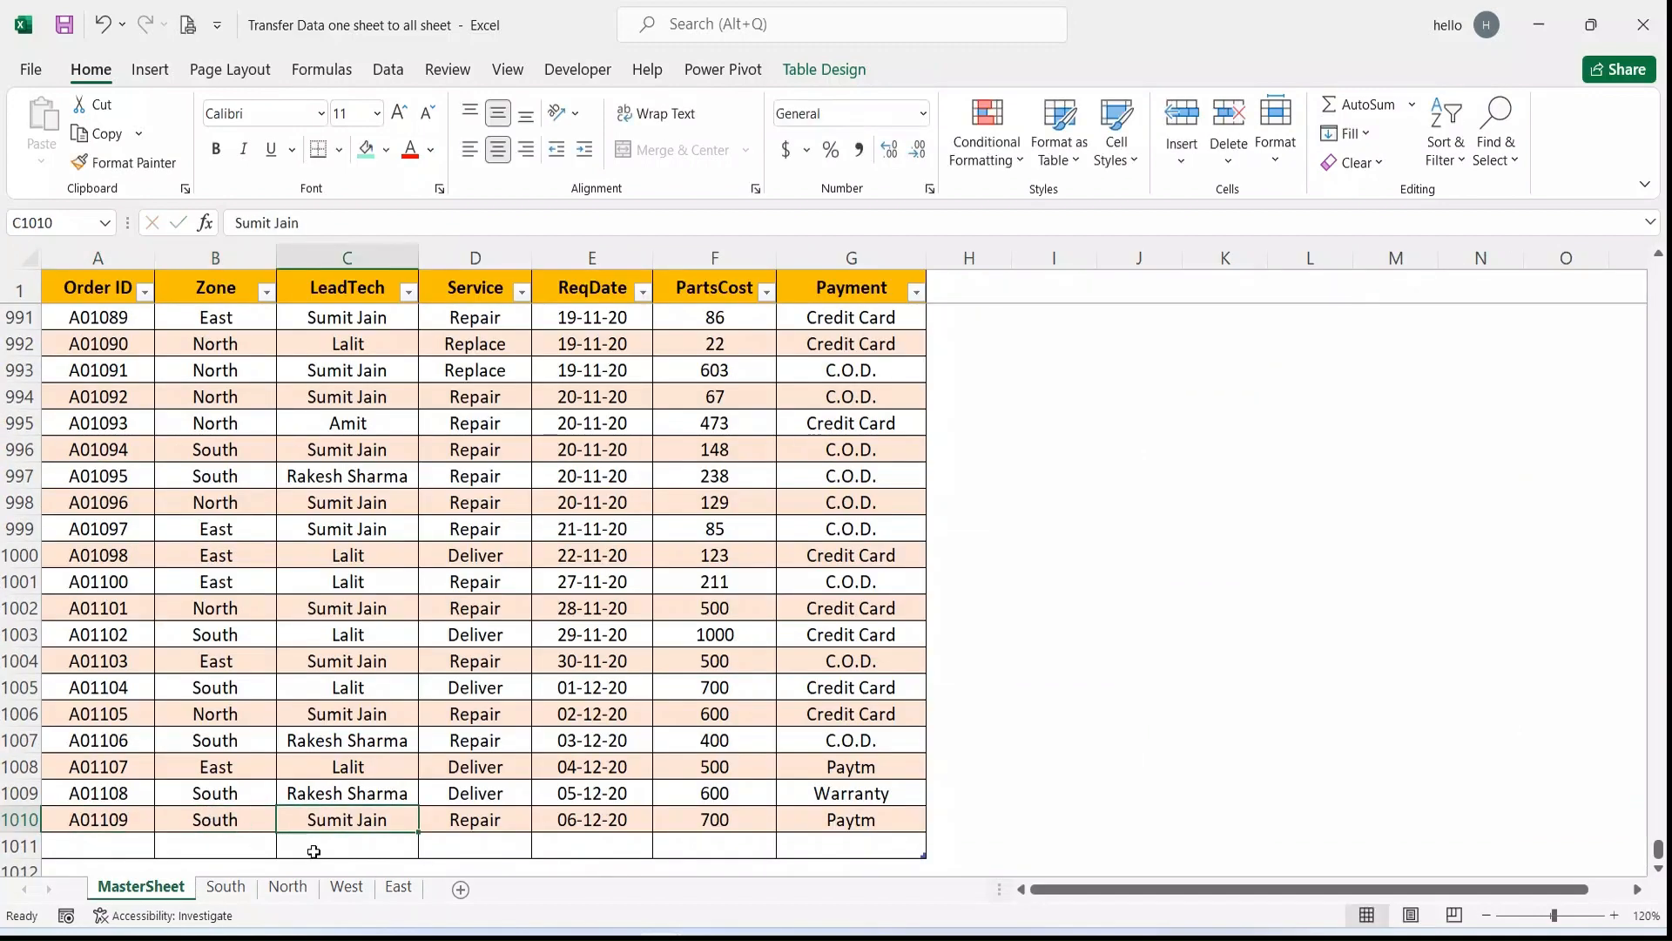
# Step: Refresh the tables on the East and South sheets to apply the record's changed zone
pyautogui.click(398, 886)
pyautogui.click(344, 488)
pyautogui.rightClick(344, 485)
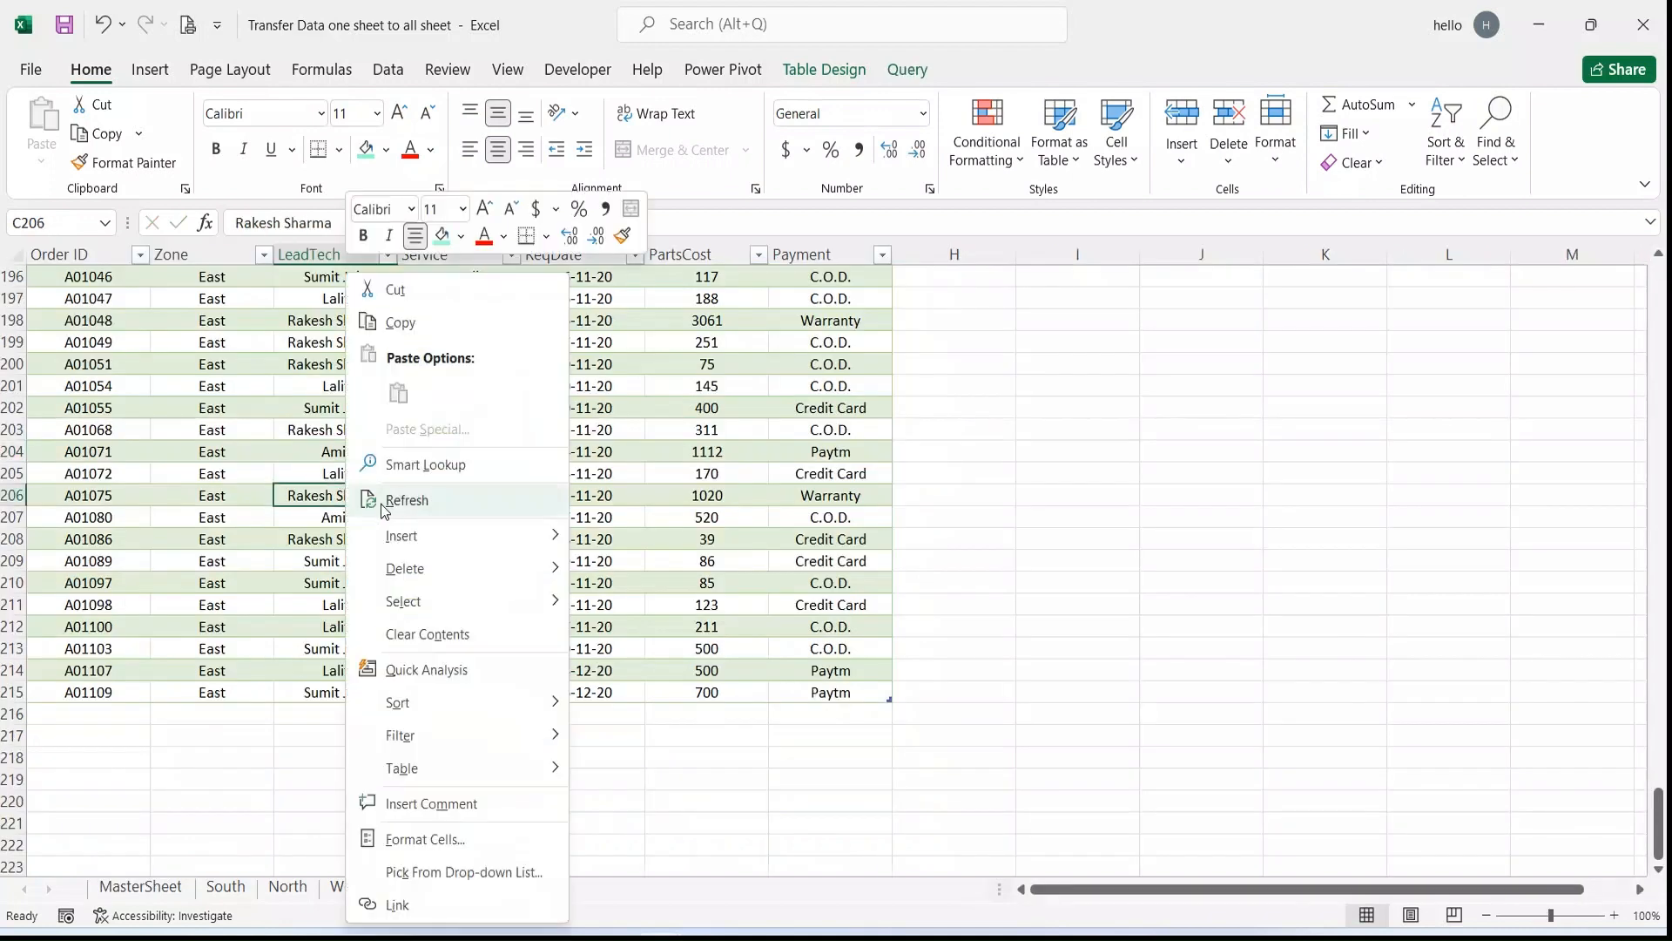
pyautogui.click(384, 496)
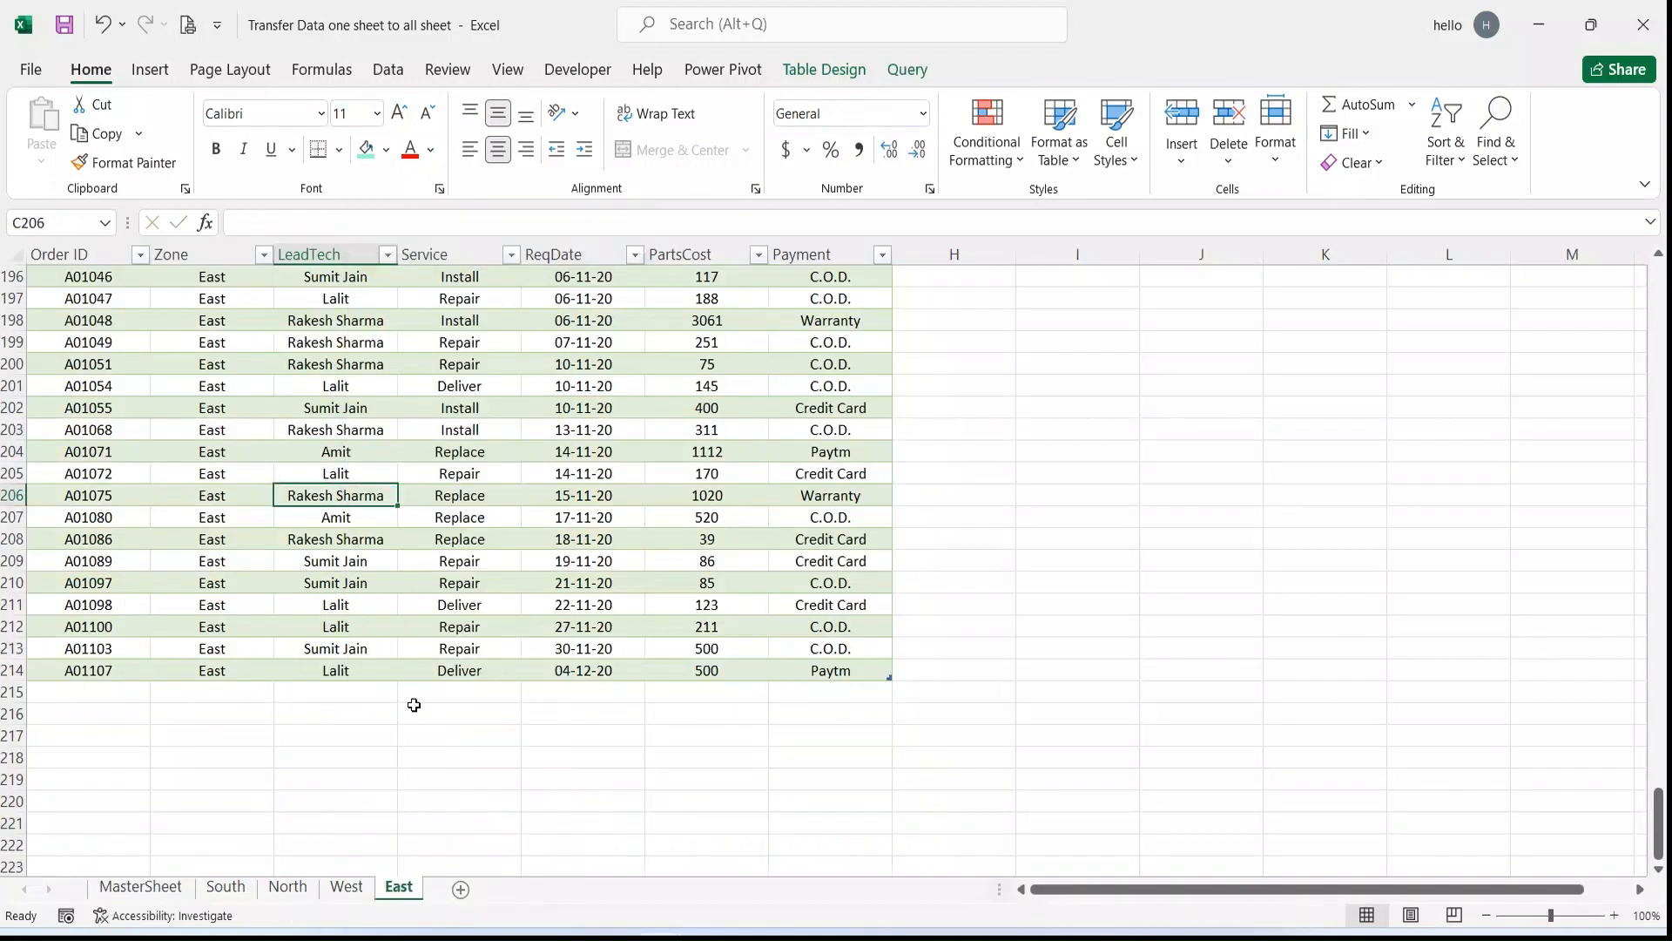
pyautogui.click(228, 888)
pyautogui.click(232, 485)
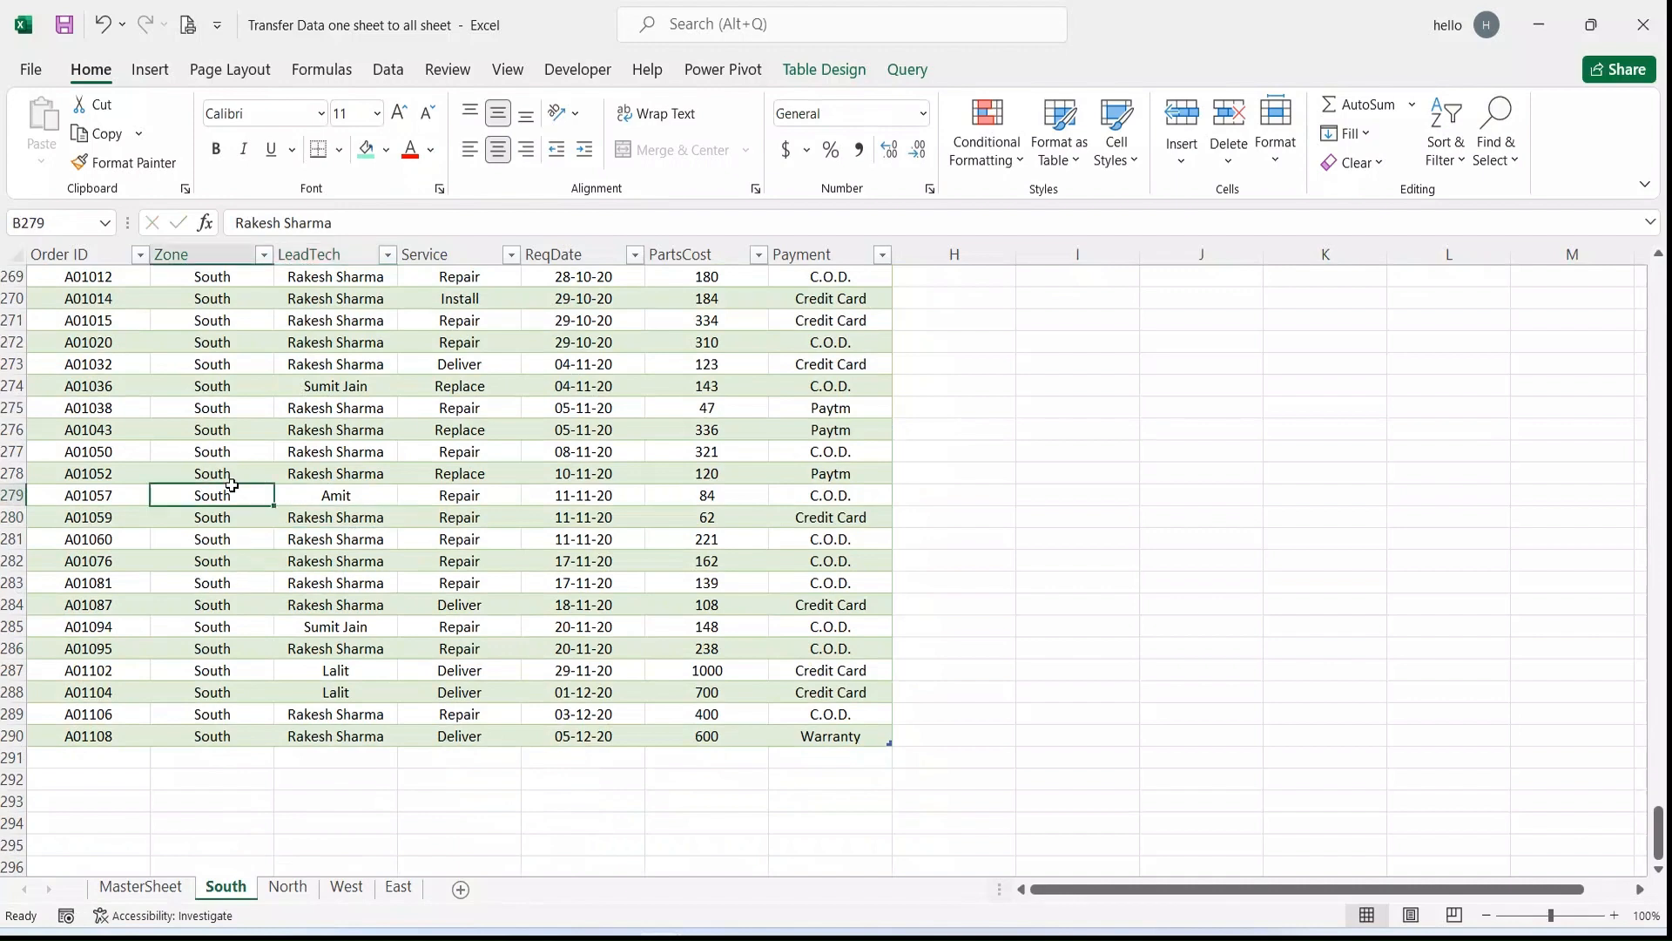
pyautogui.rightClick(231, 485)
pyautogui.click(287, 503)
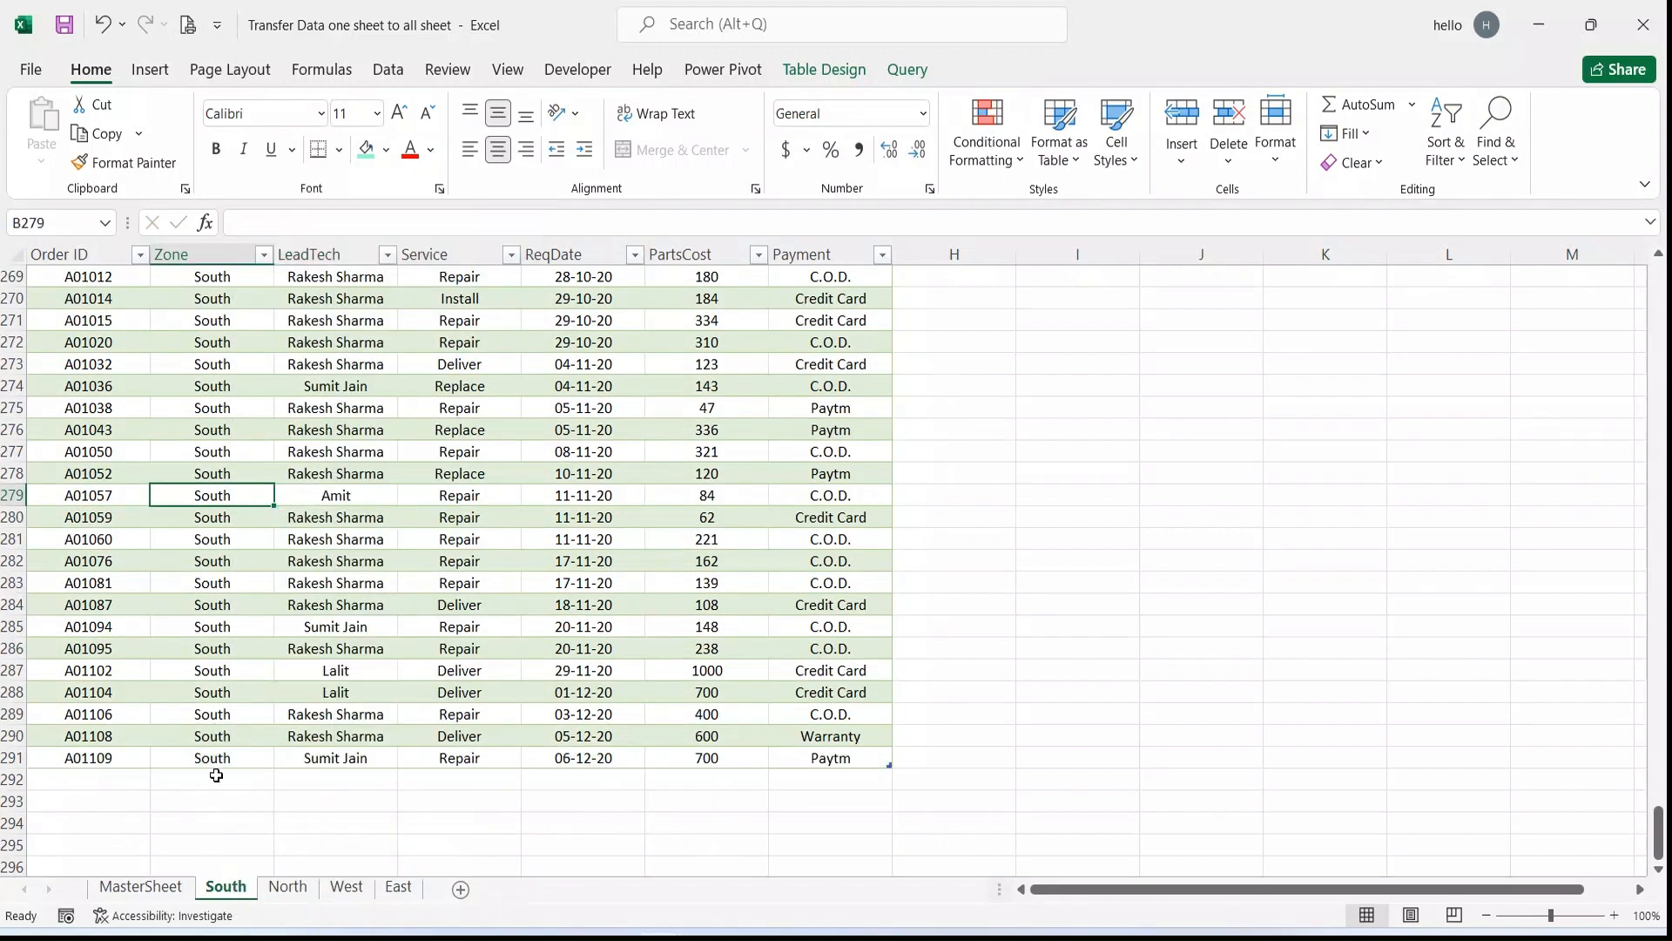
pyautogui.click(546, 538)
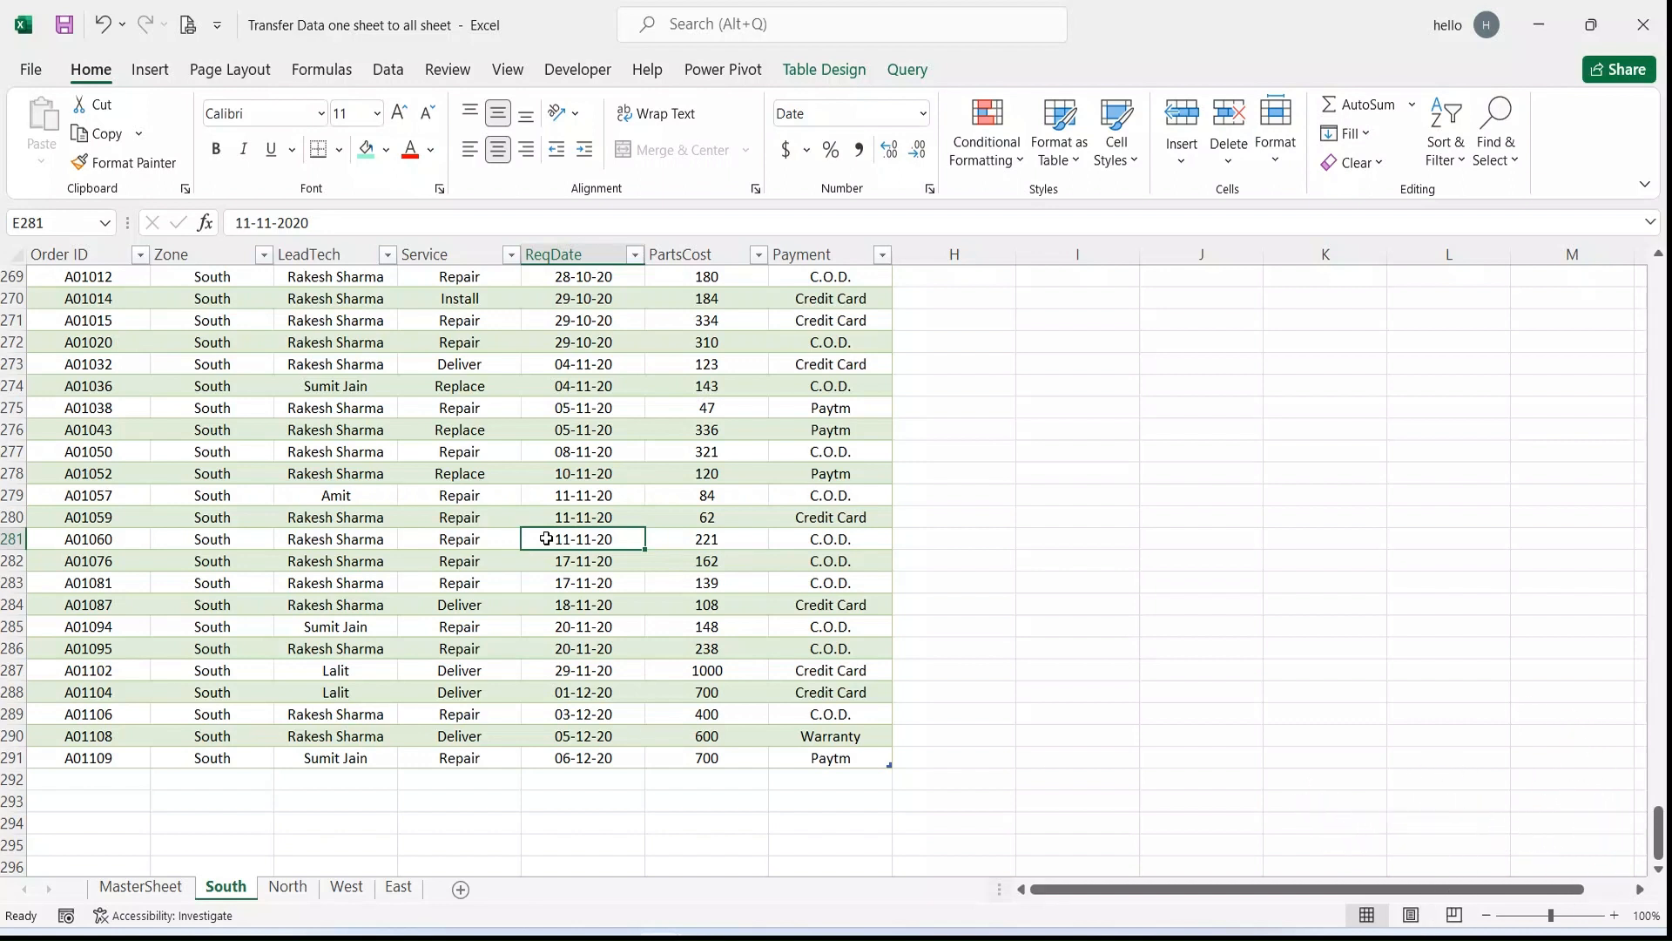
# Step: Close the "Transfer Data one sheet to all sheet" workbook and go to the MasterSheet table in Book1
pyautogui.click(1652, 26)
pyautogui.click(743, 502)
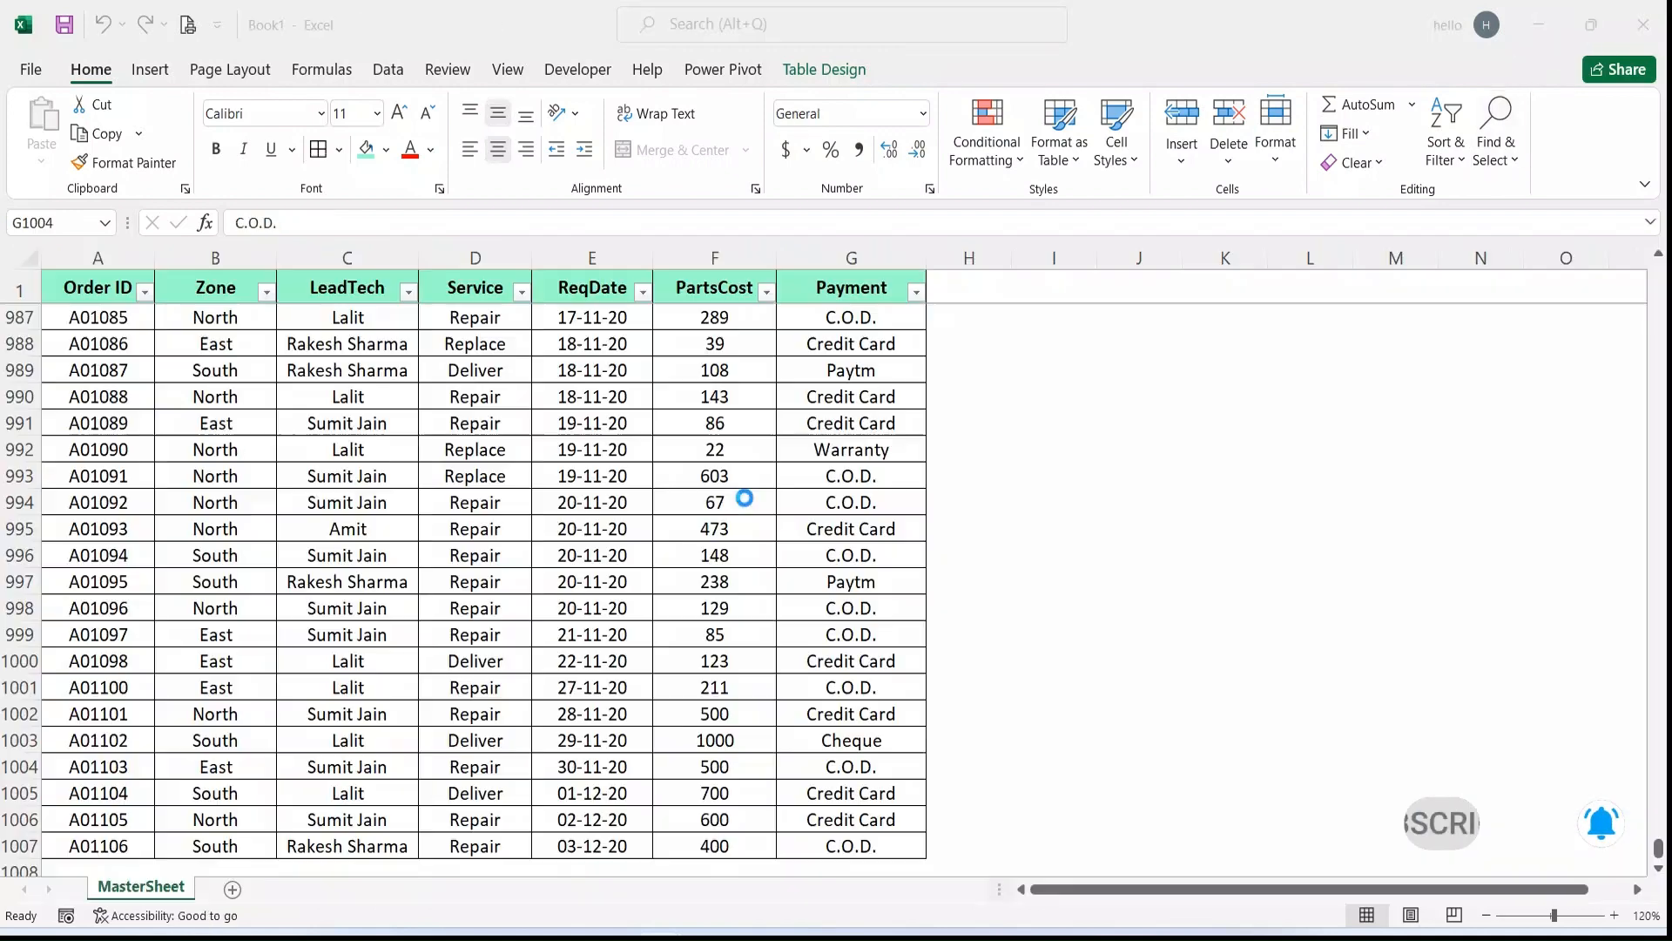
pyautogui.click(246, 533)
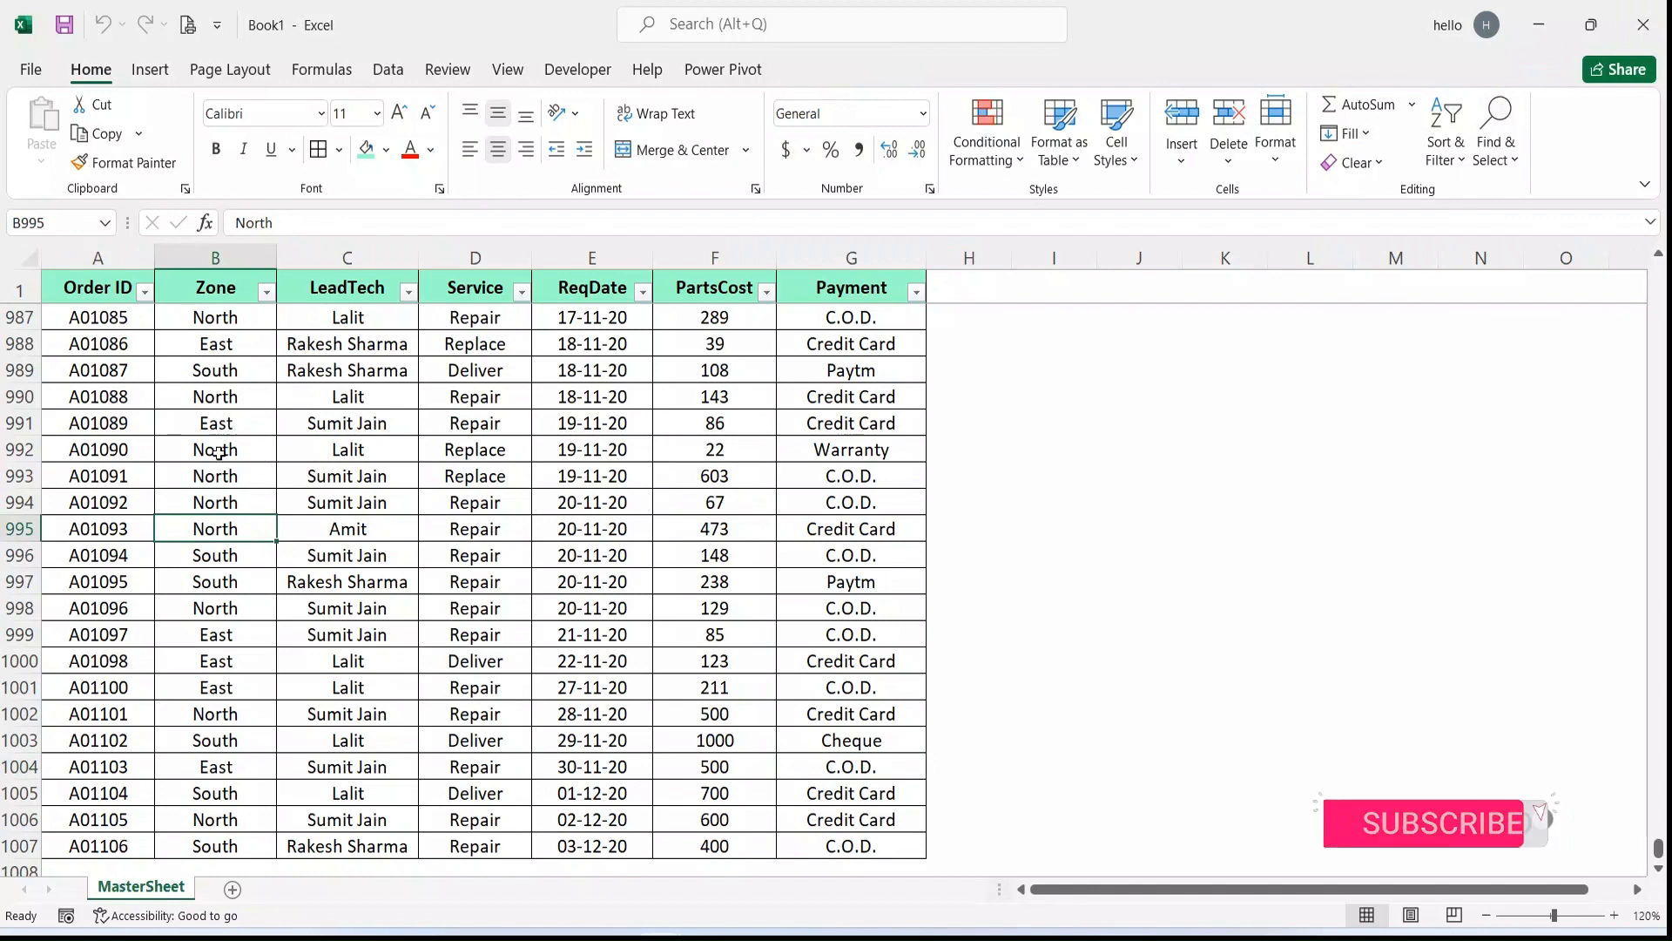
pyautogui.click(309, 634)
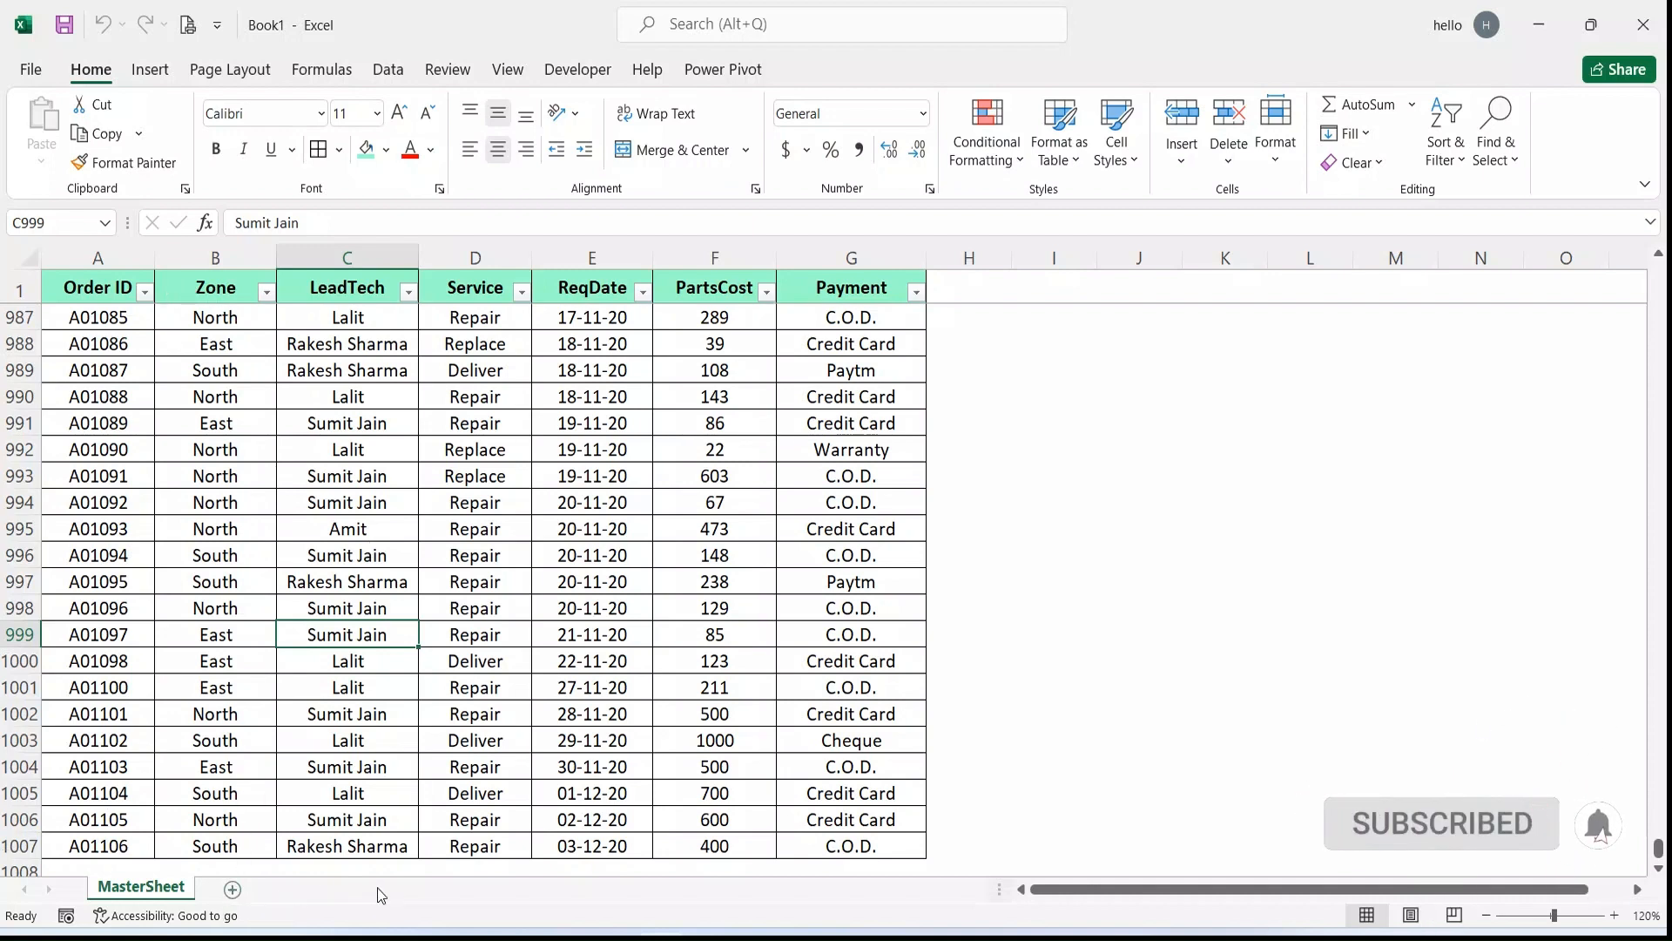
# Step: Convert the MasterSheet data range A1:G1007 into a table with headers
pyautogui.click(236, 390)
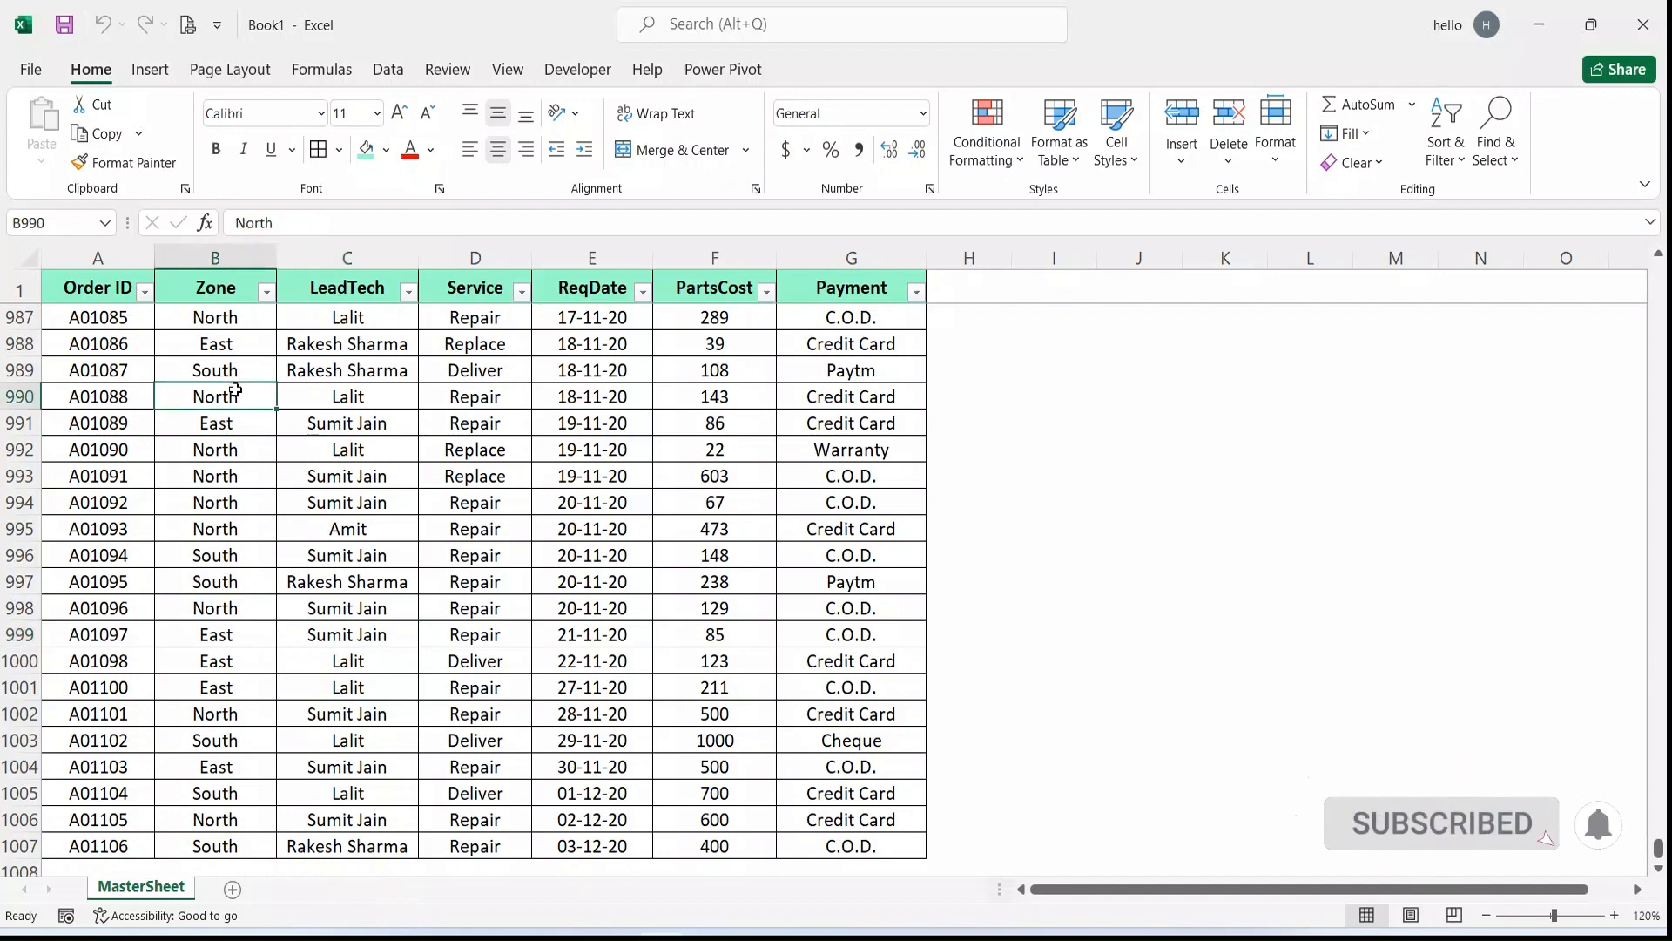
pyautogui.click(338, 403)
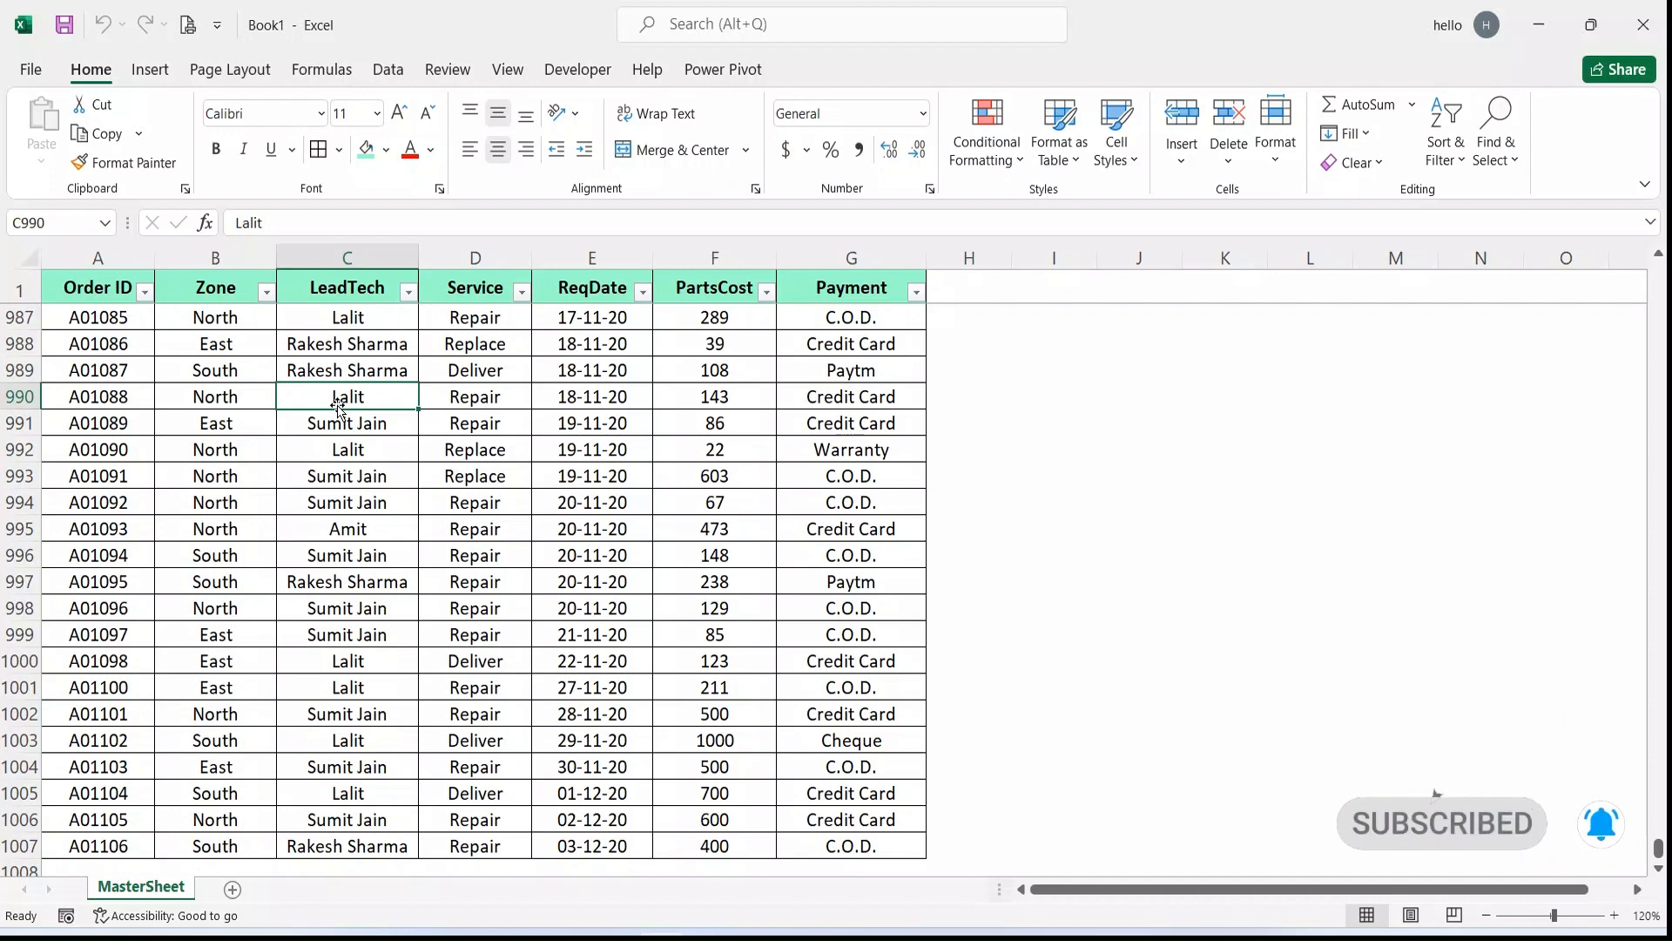
pyautogui.click(339, 447)
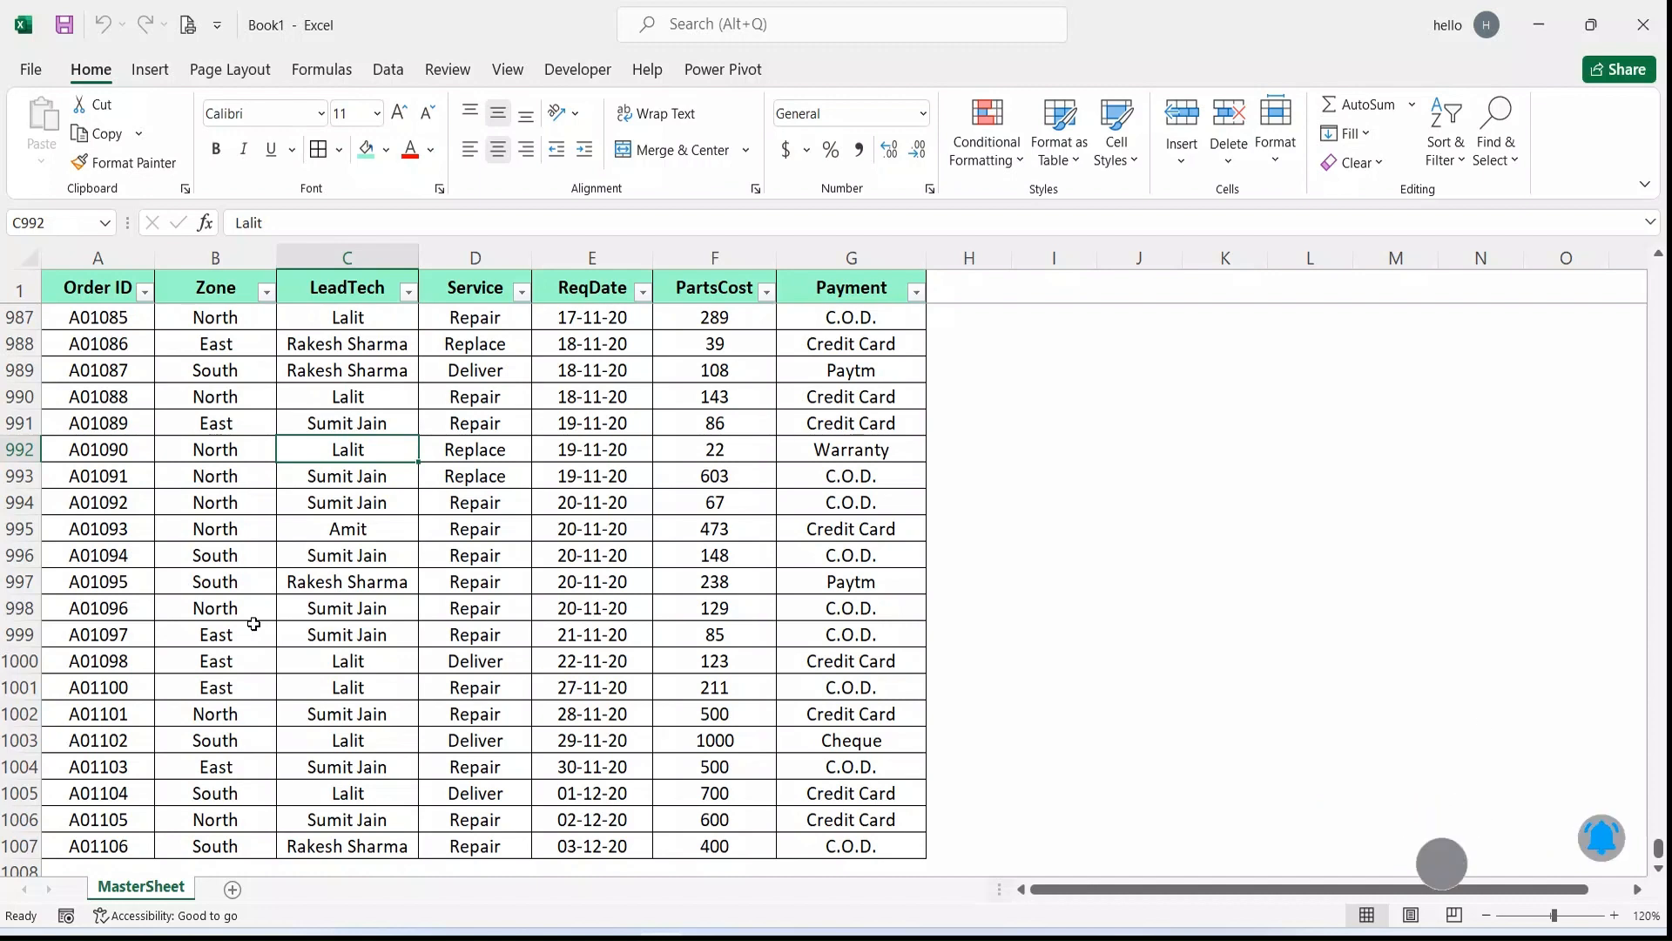
pyautogui.hotkey('ctrl', 't')
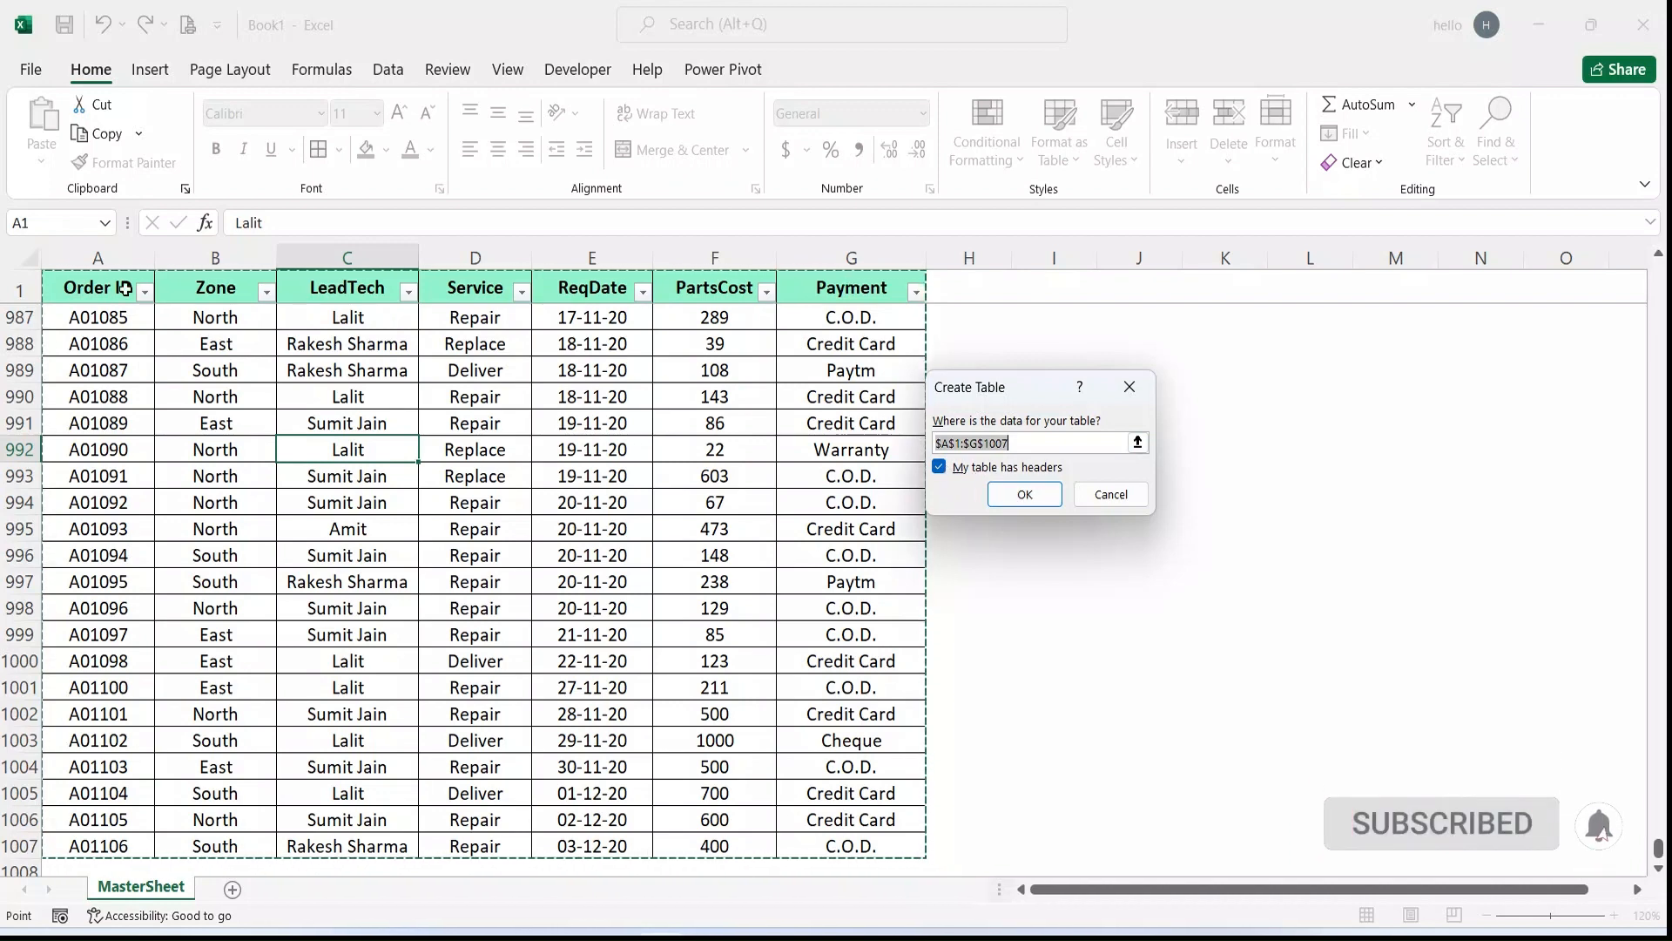
pyautogui.click(1012, 494)
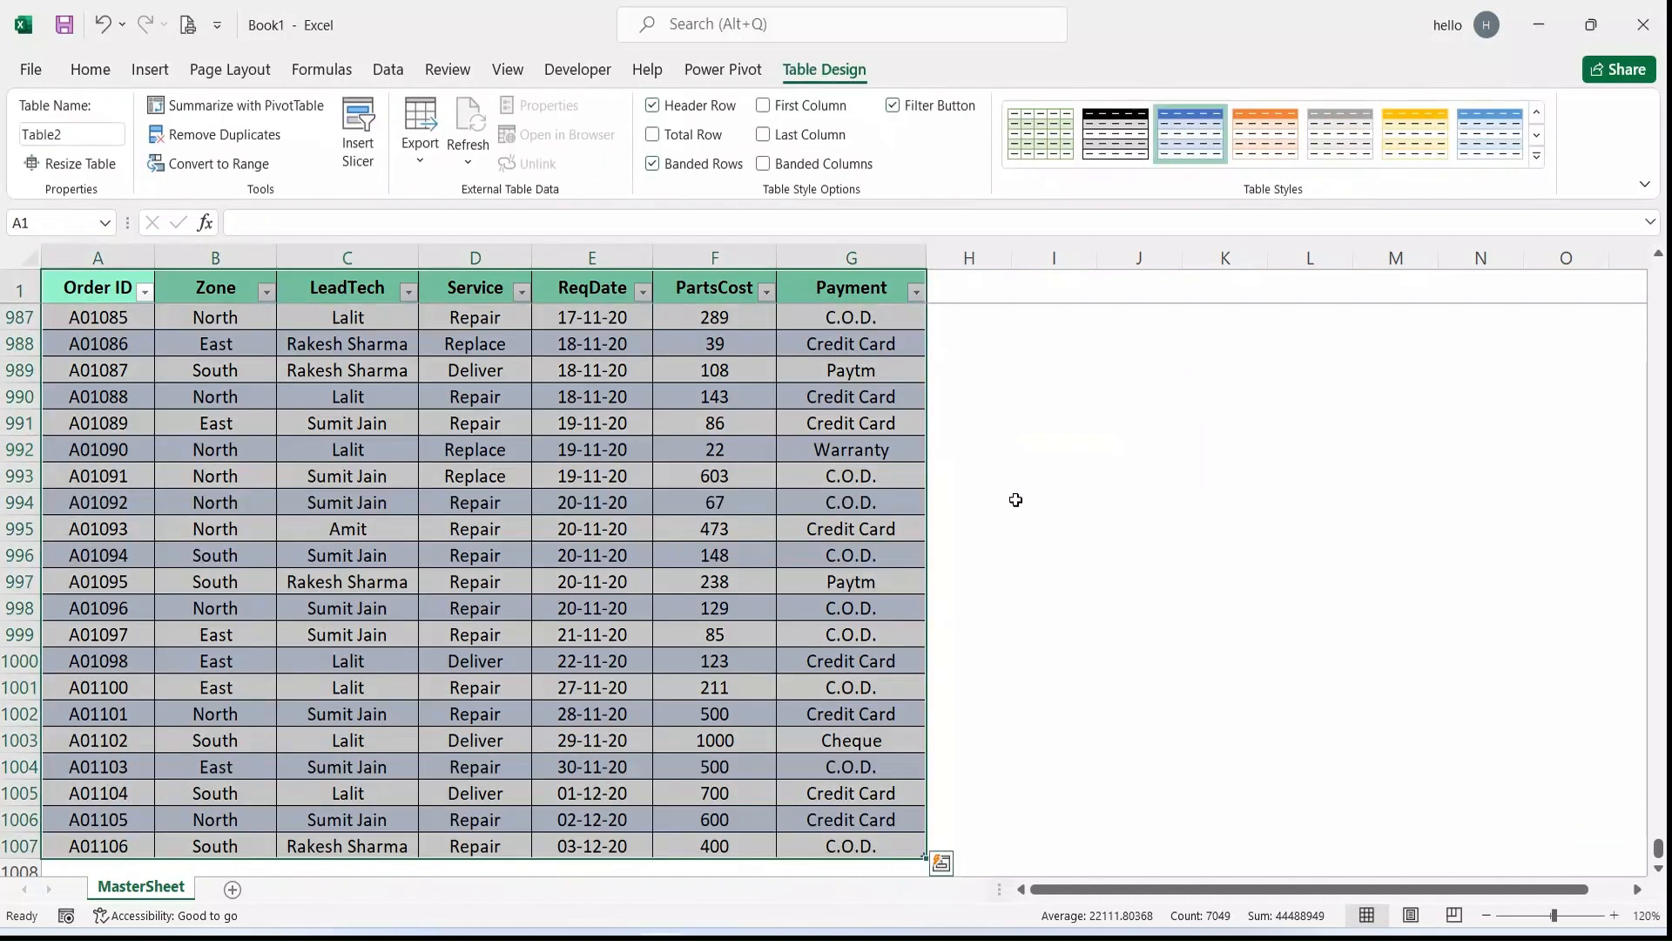
# Step: Apply the light green banded style with grid lines to the MasterSheet table
pyautogui.click(540, 481)
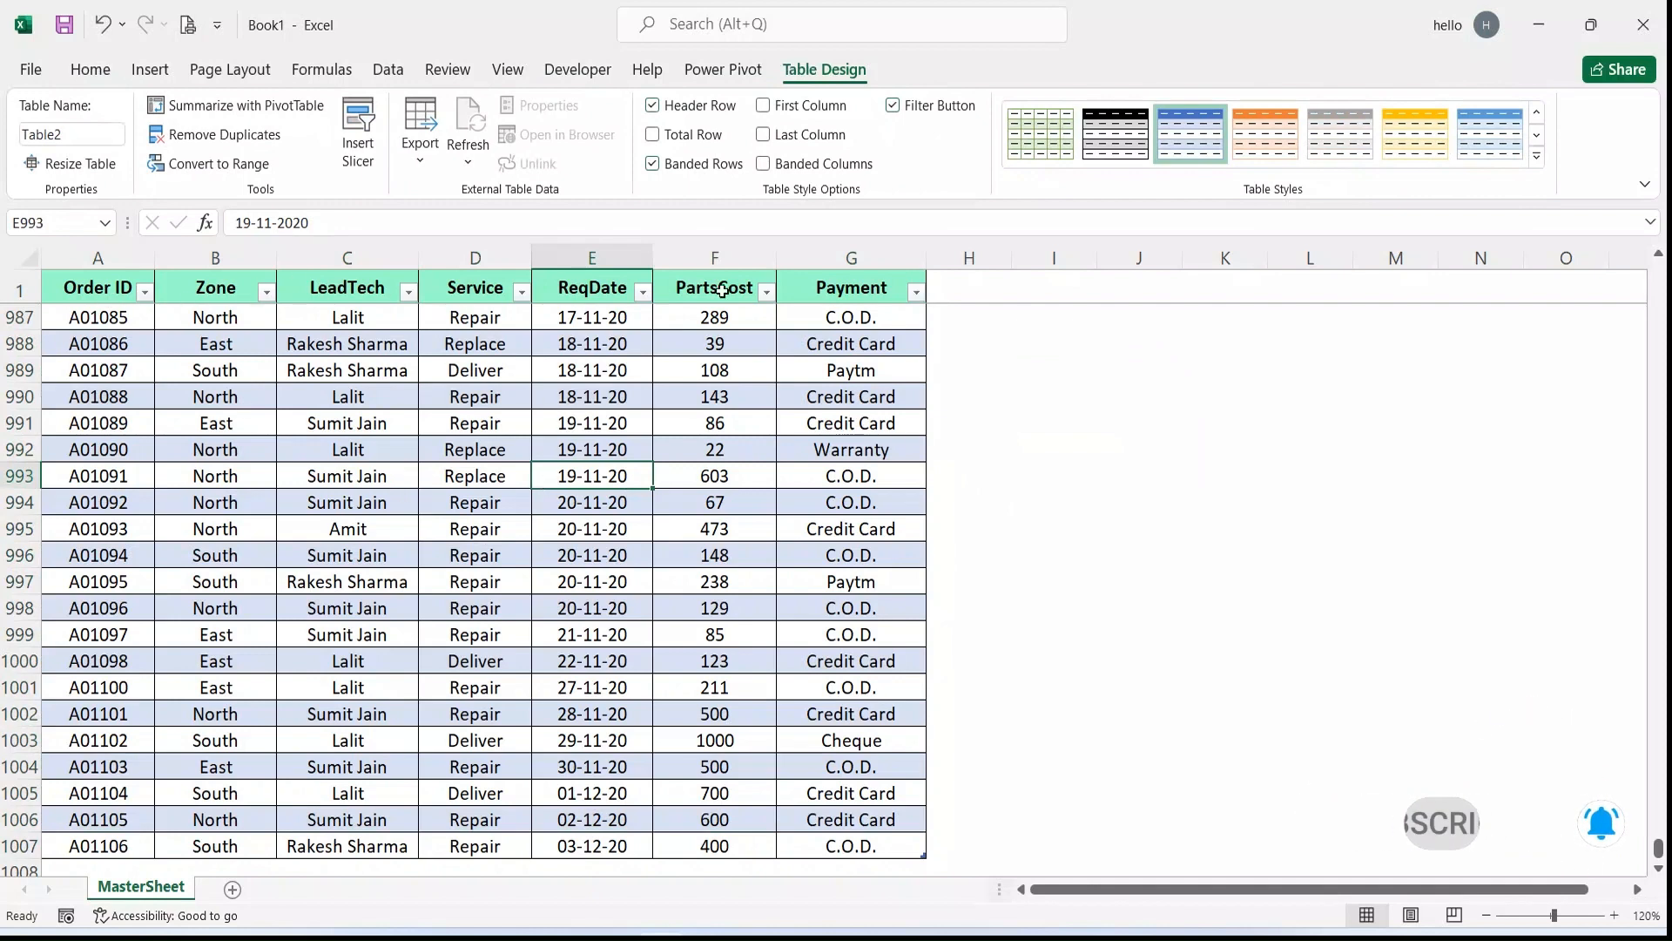
pyautogui.click(1063, 142)
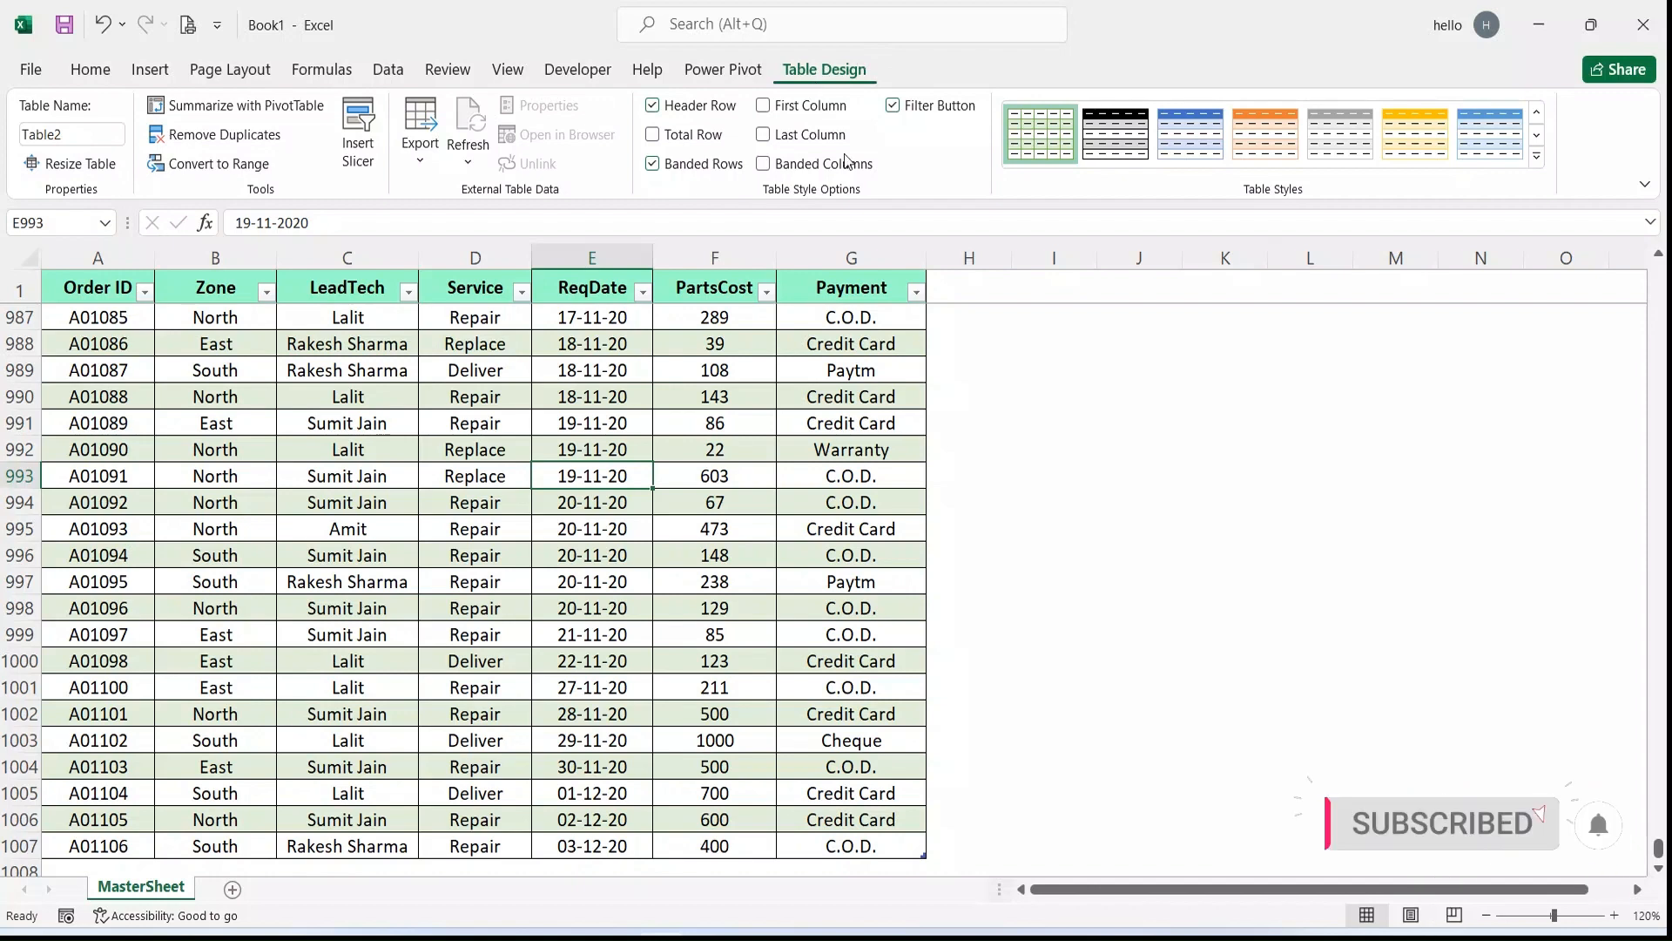
pyautogui.click(1095, 490)
# Step: Rename the MasterSheet table as MasterData
pyautogui.click(475, 555)
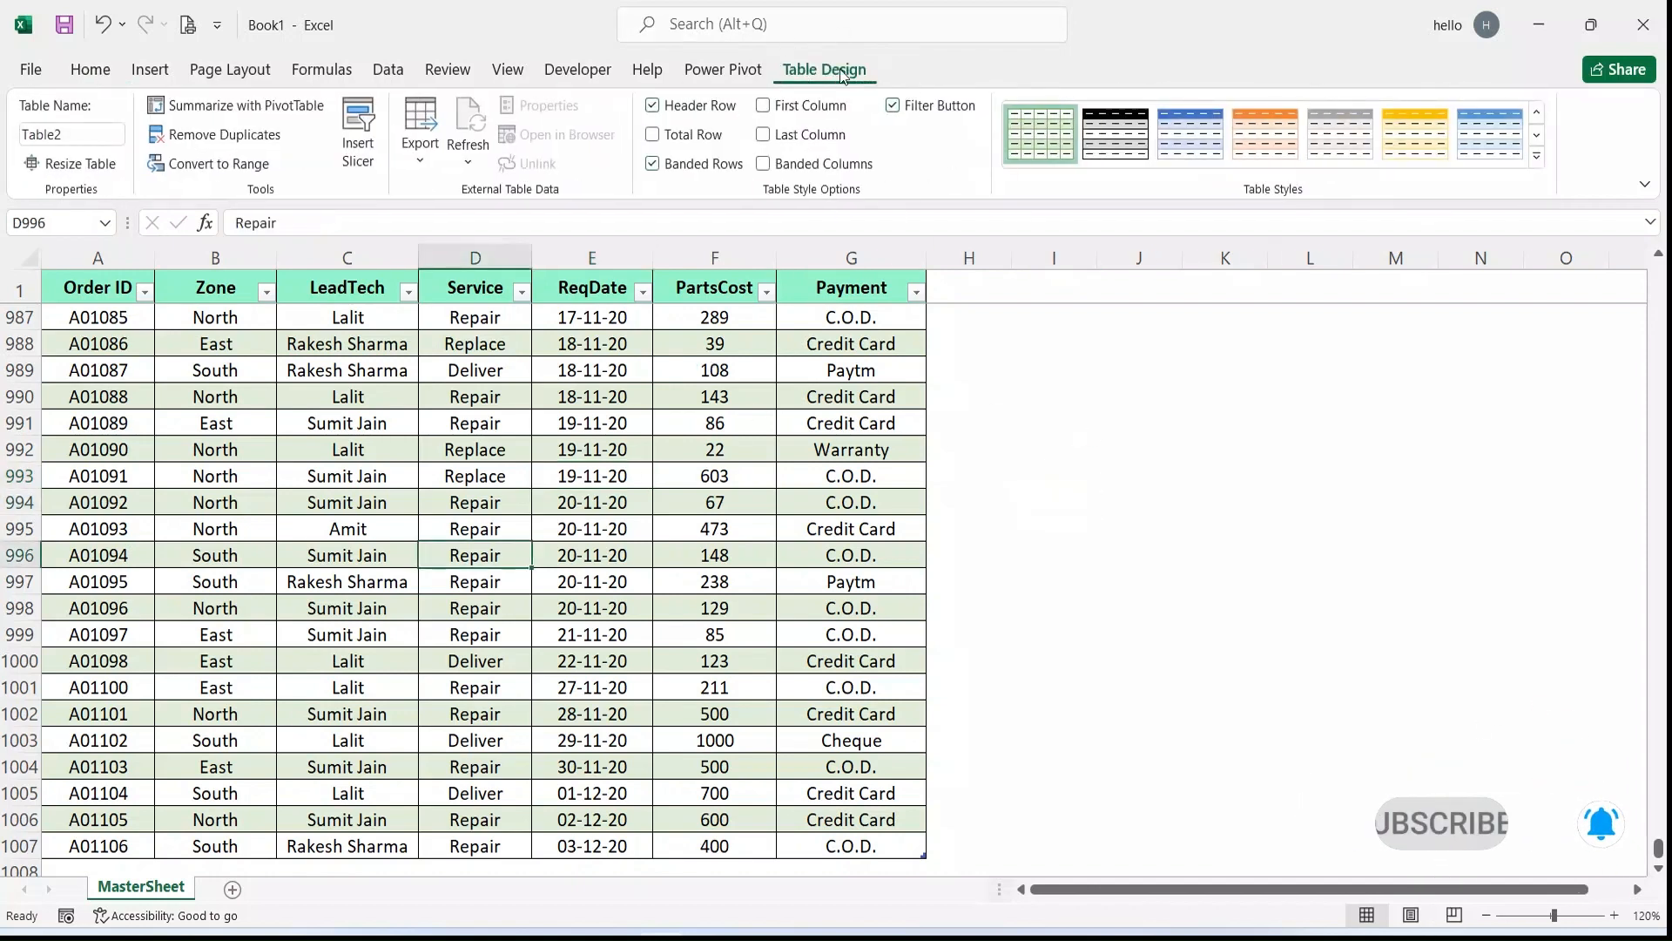
pyautogui.click(85, 135)
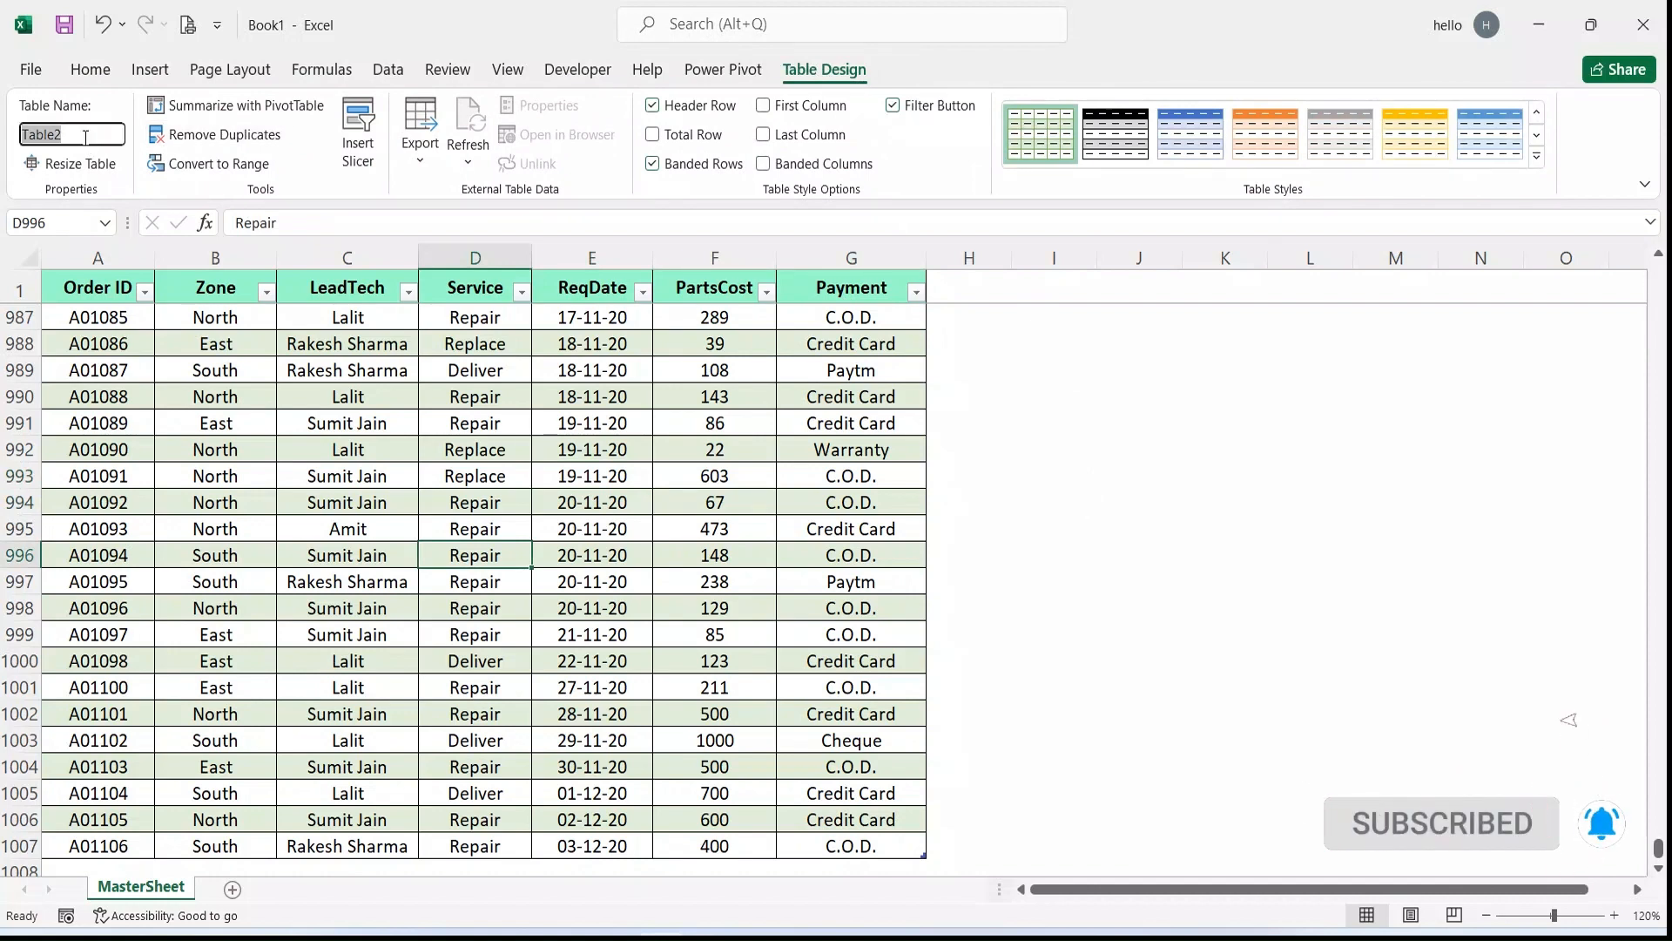
pyautogui.write('mA')
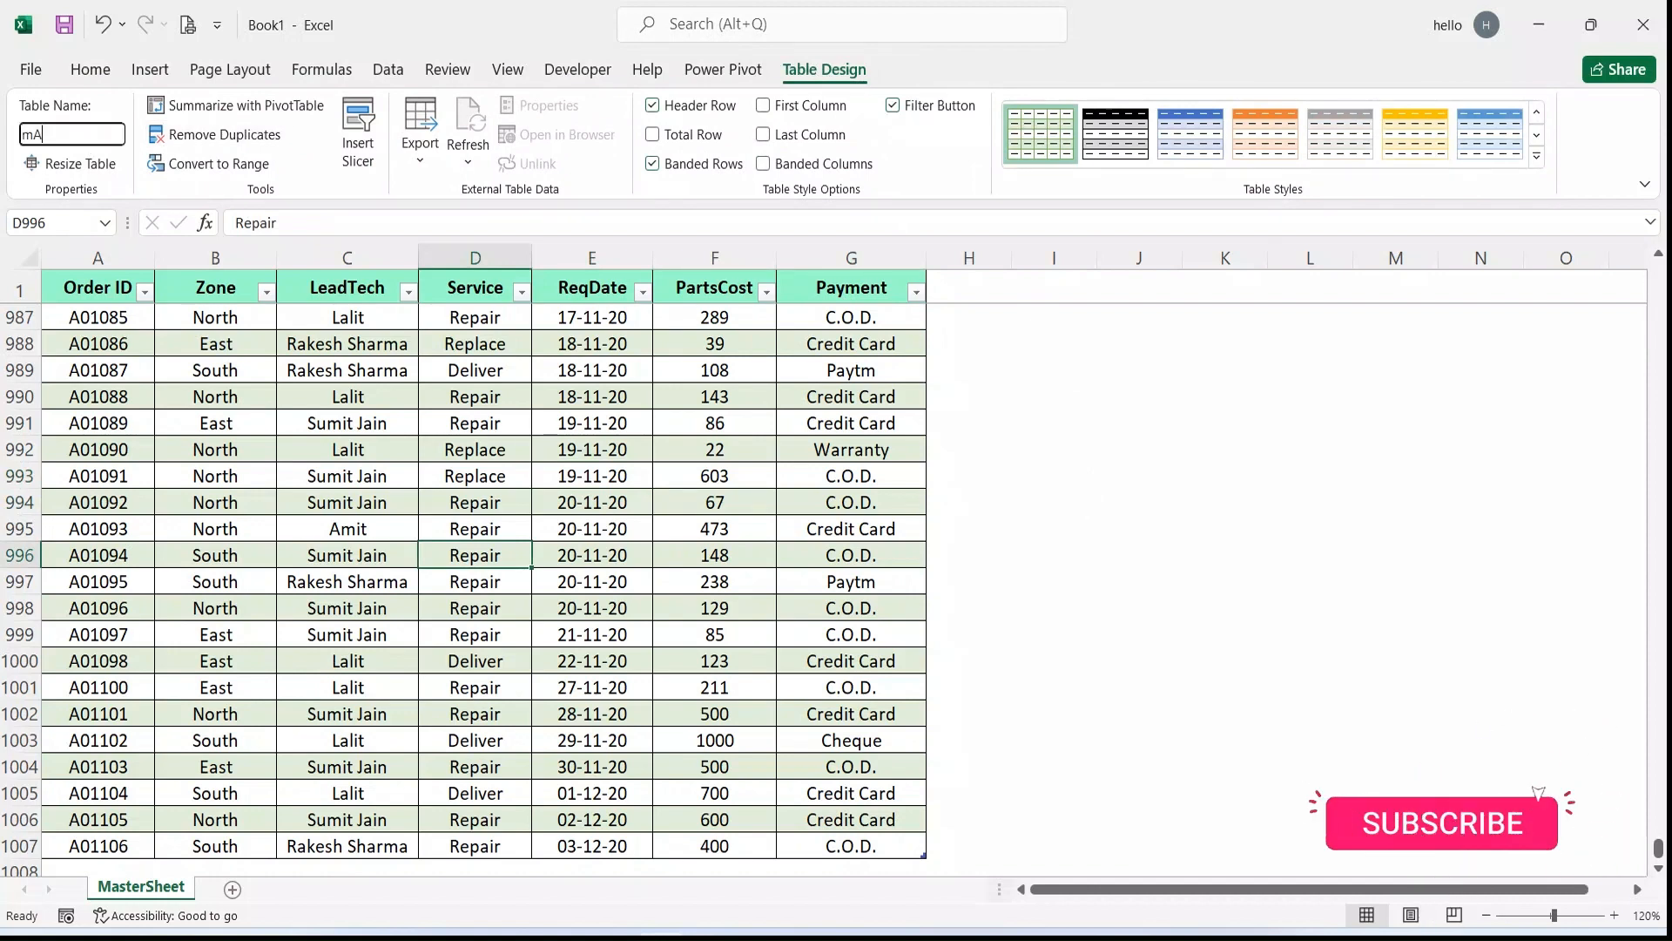
pyautogui.press('BackSpace')
pyautogui.write('Mas')
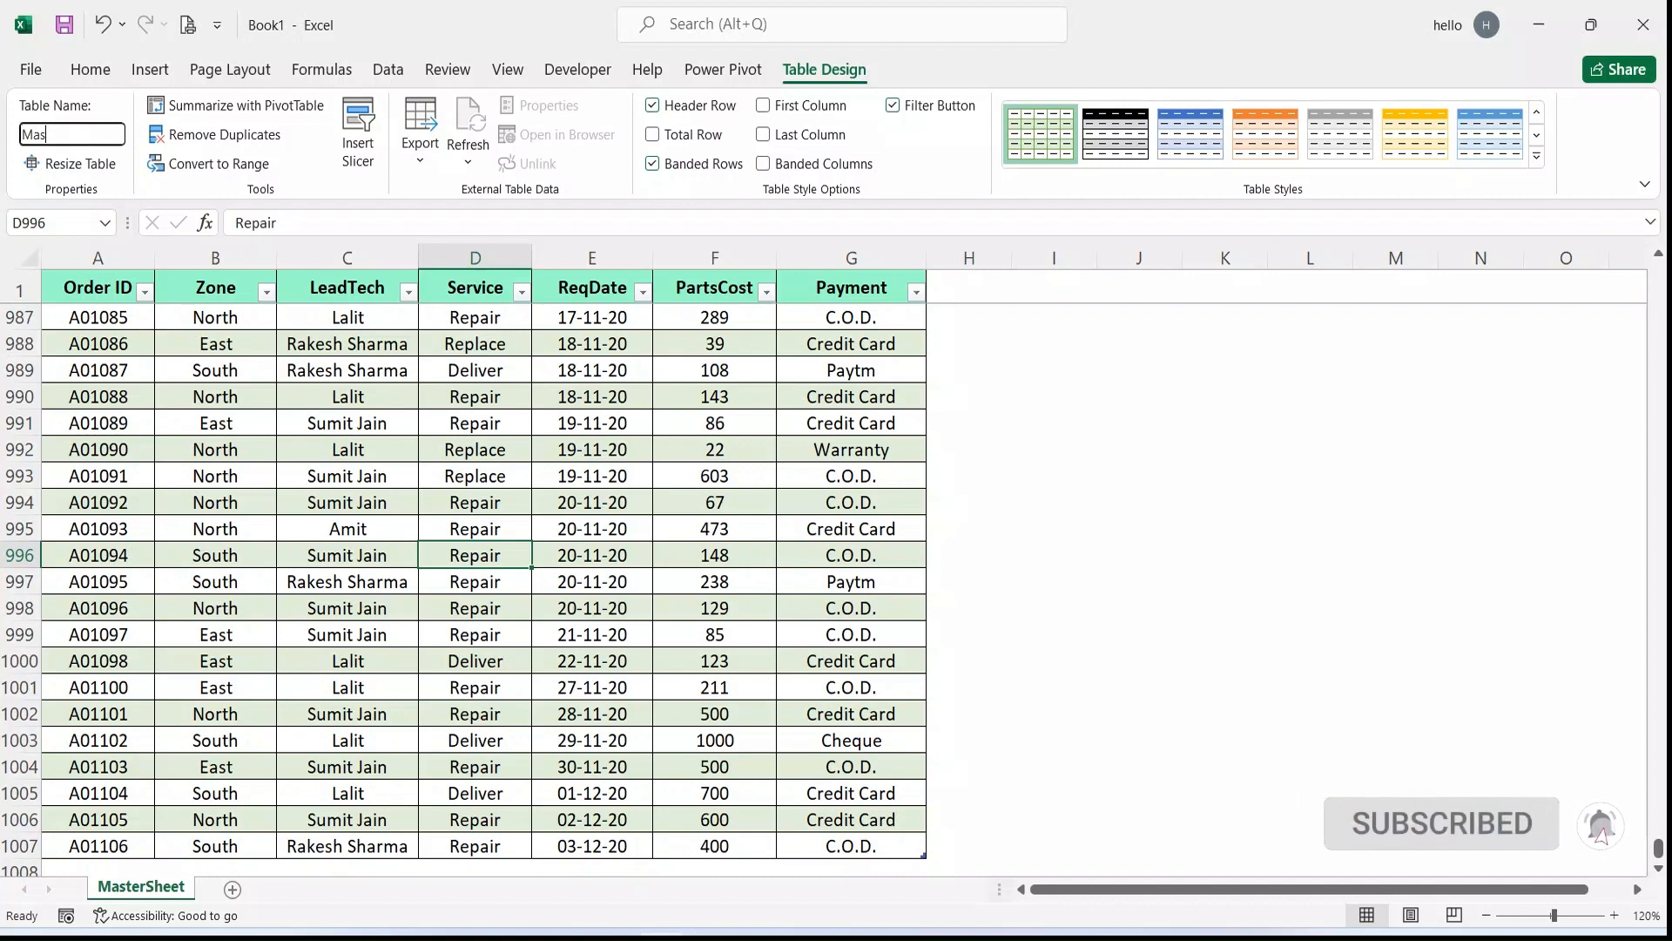
pyautogui.write('terData')
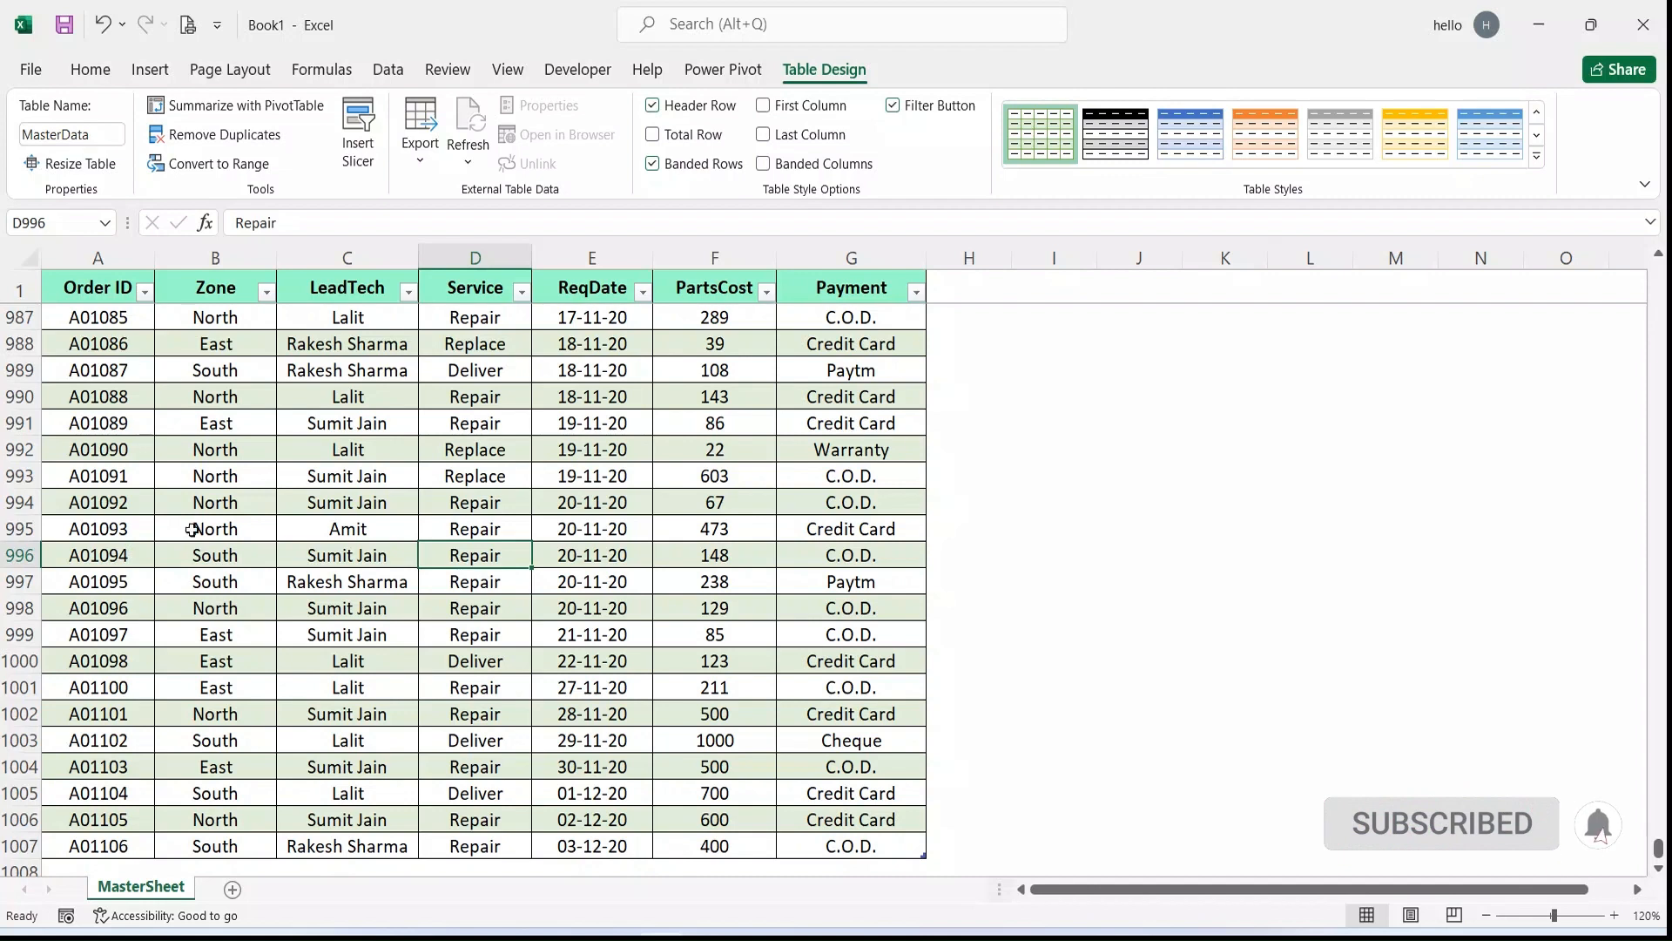
# Step: Create a Power Query from the MasterData table and reposition the query editor window
pyautogui.click(220, 573)
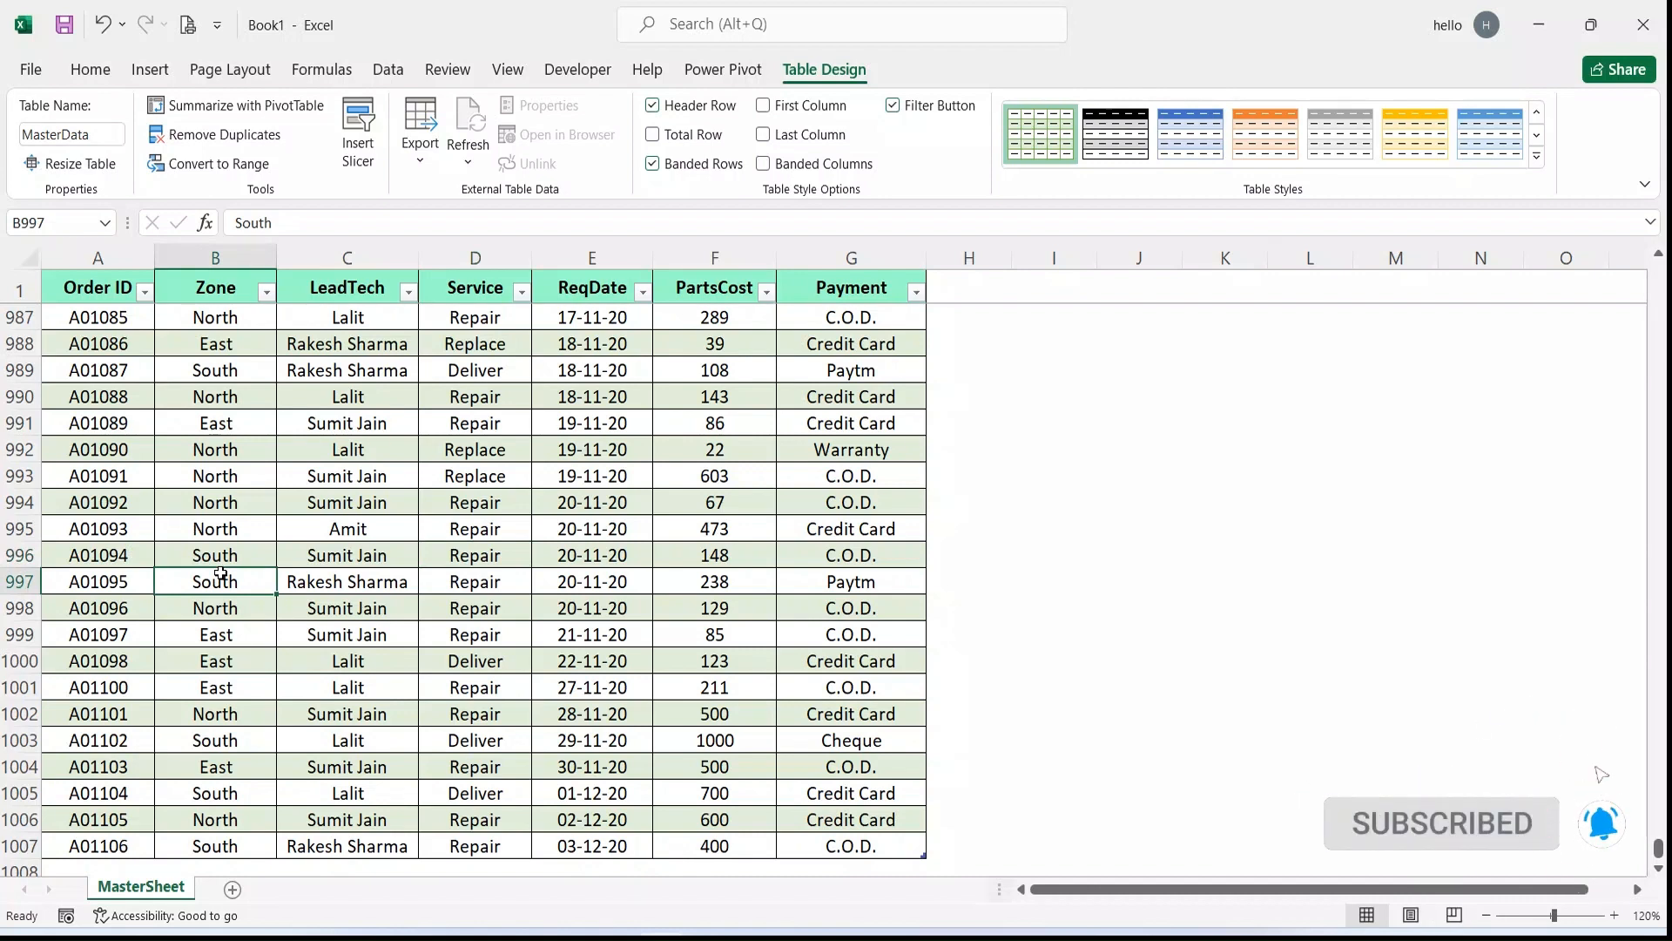
pyautogui.click(358, 508)
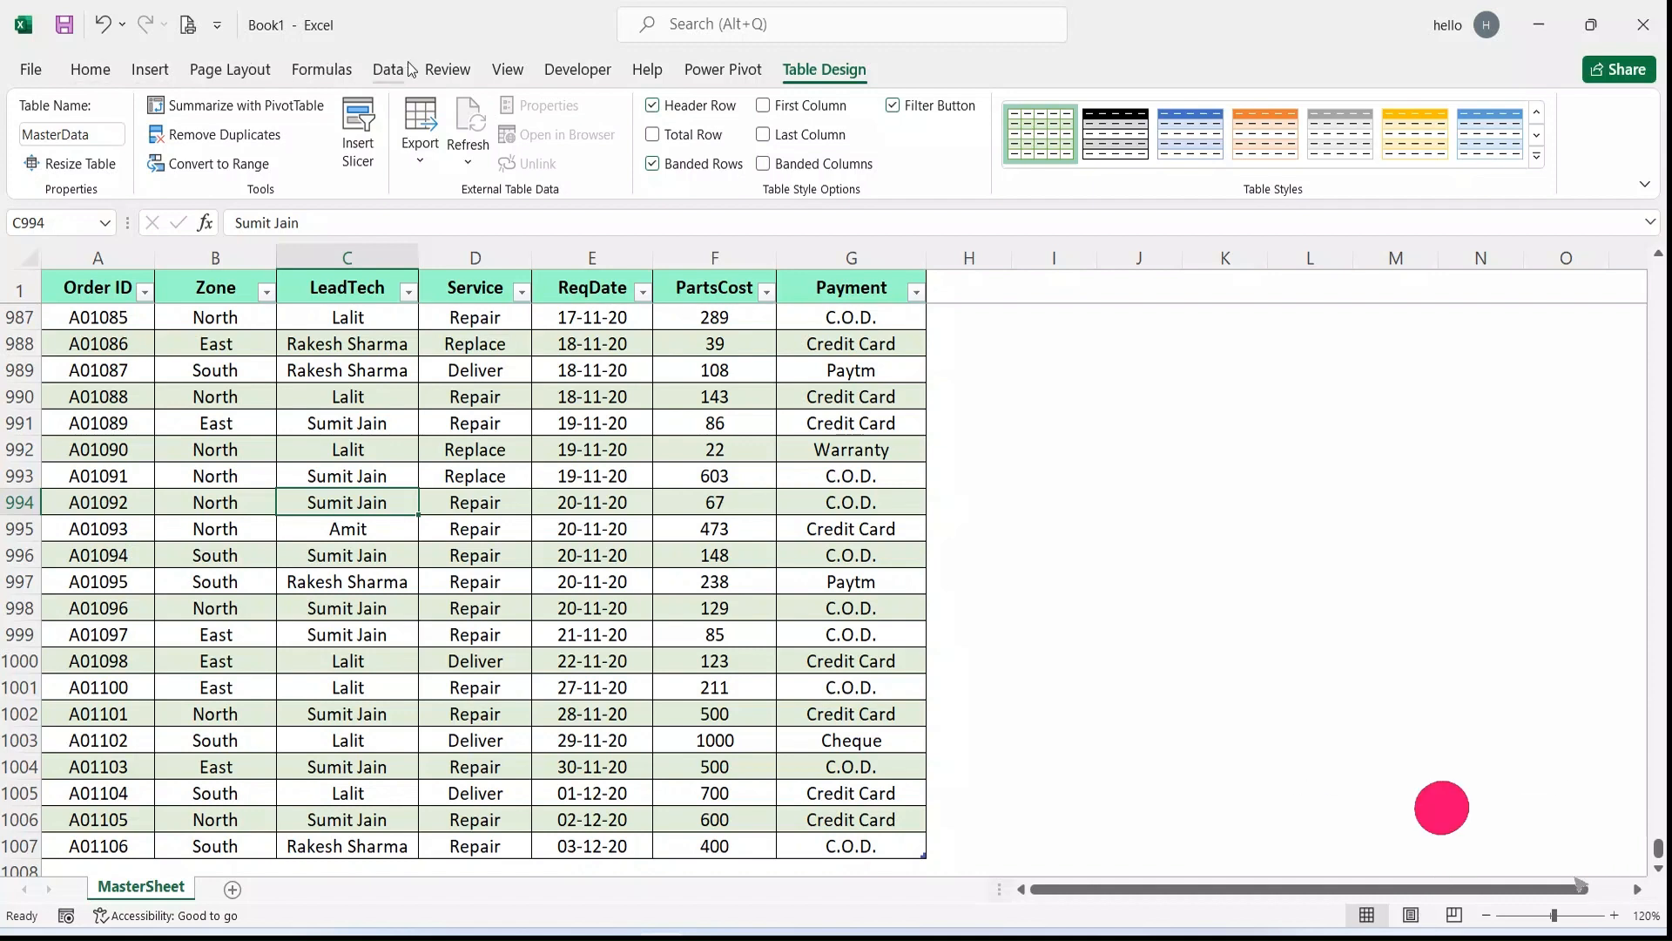
pyautogui.click(382, 75)
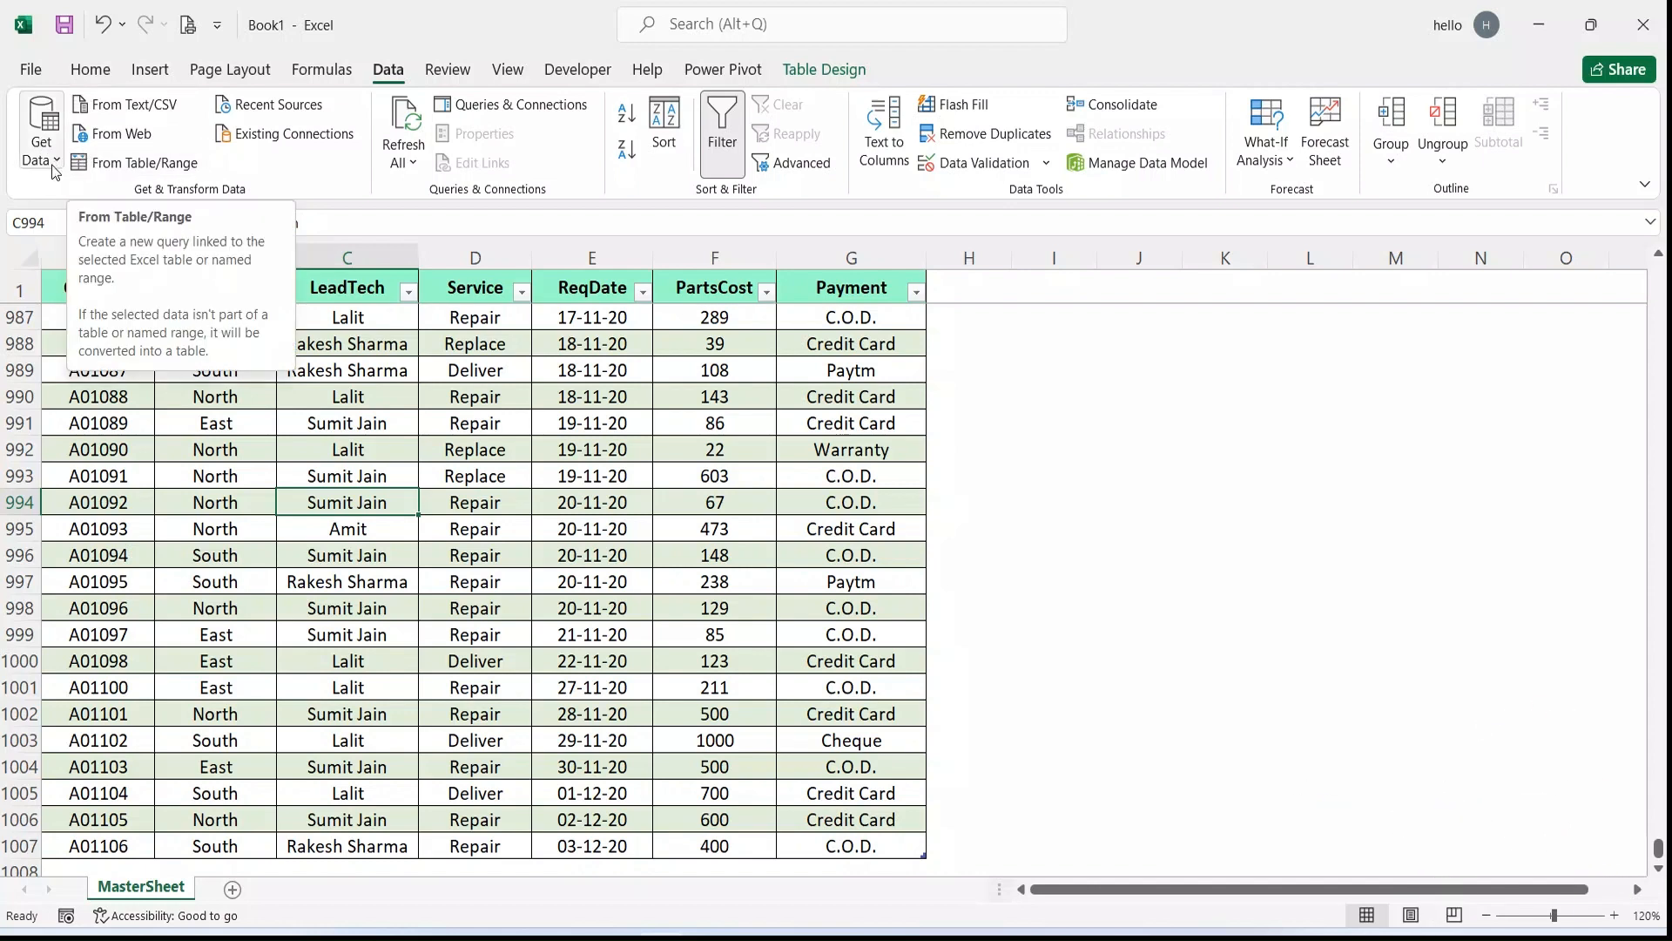
pyautogui.click(41, 135)
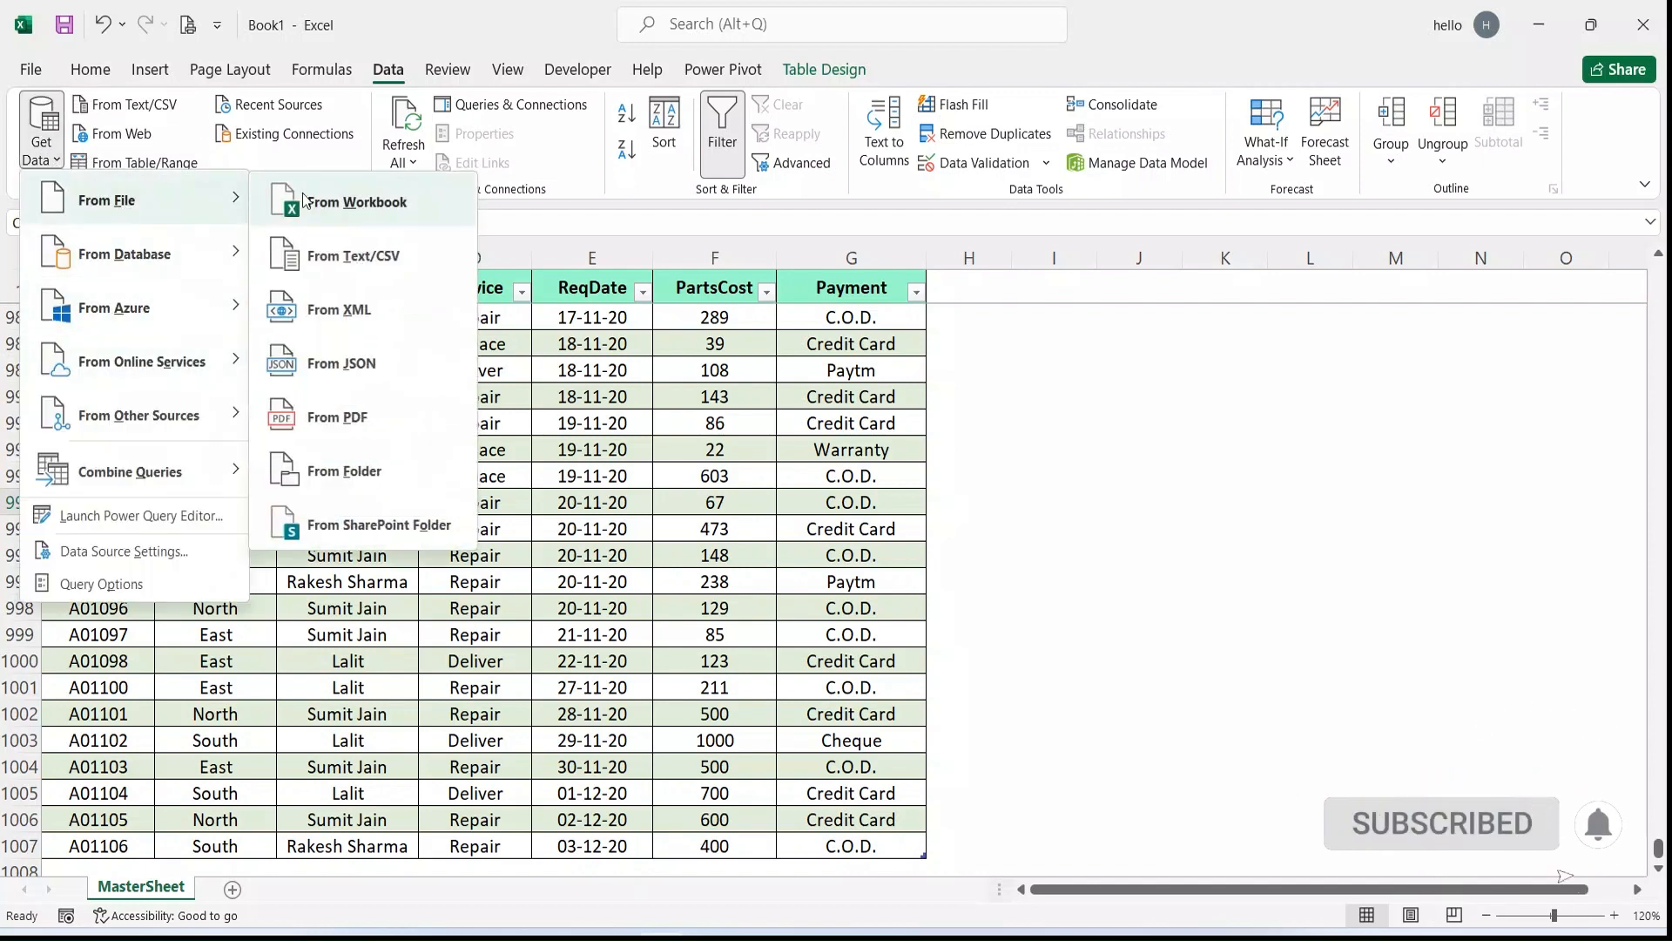
pyautogui.click(945, 514)
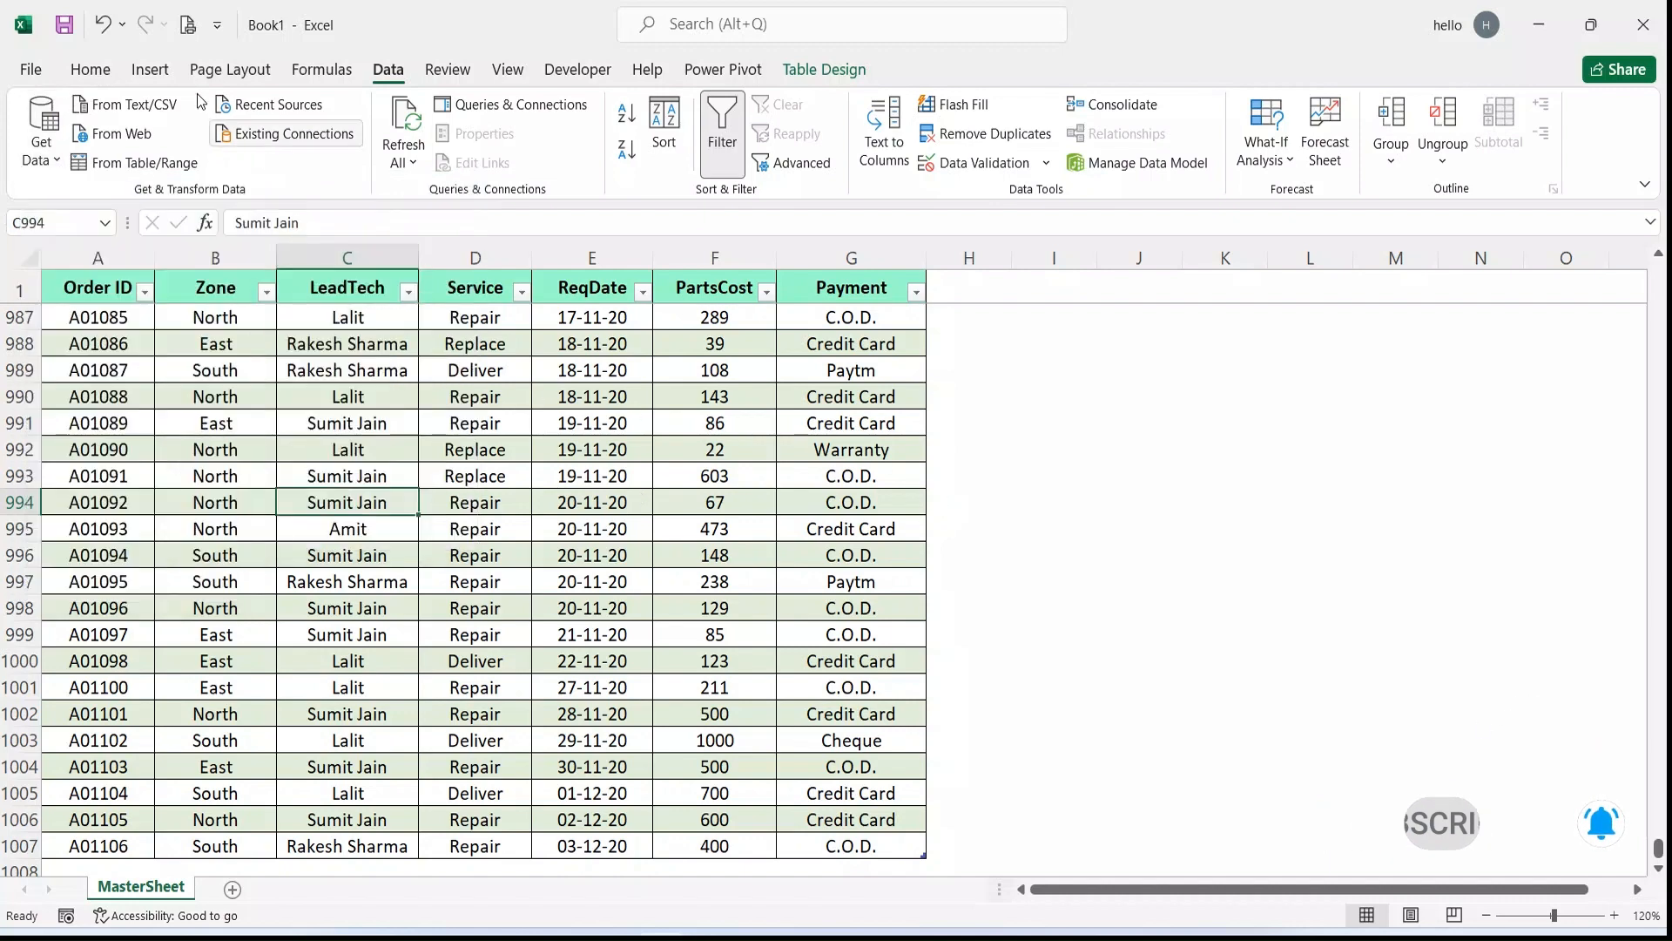
pyautogui.click(215, 449)
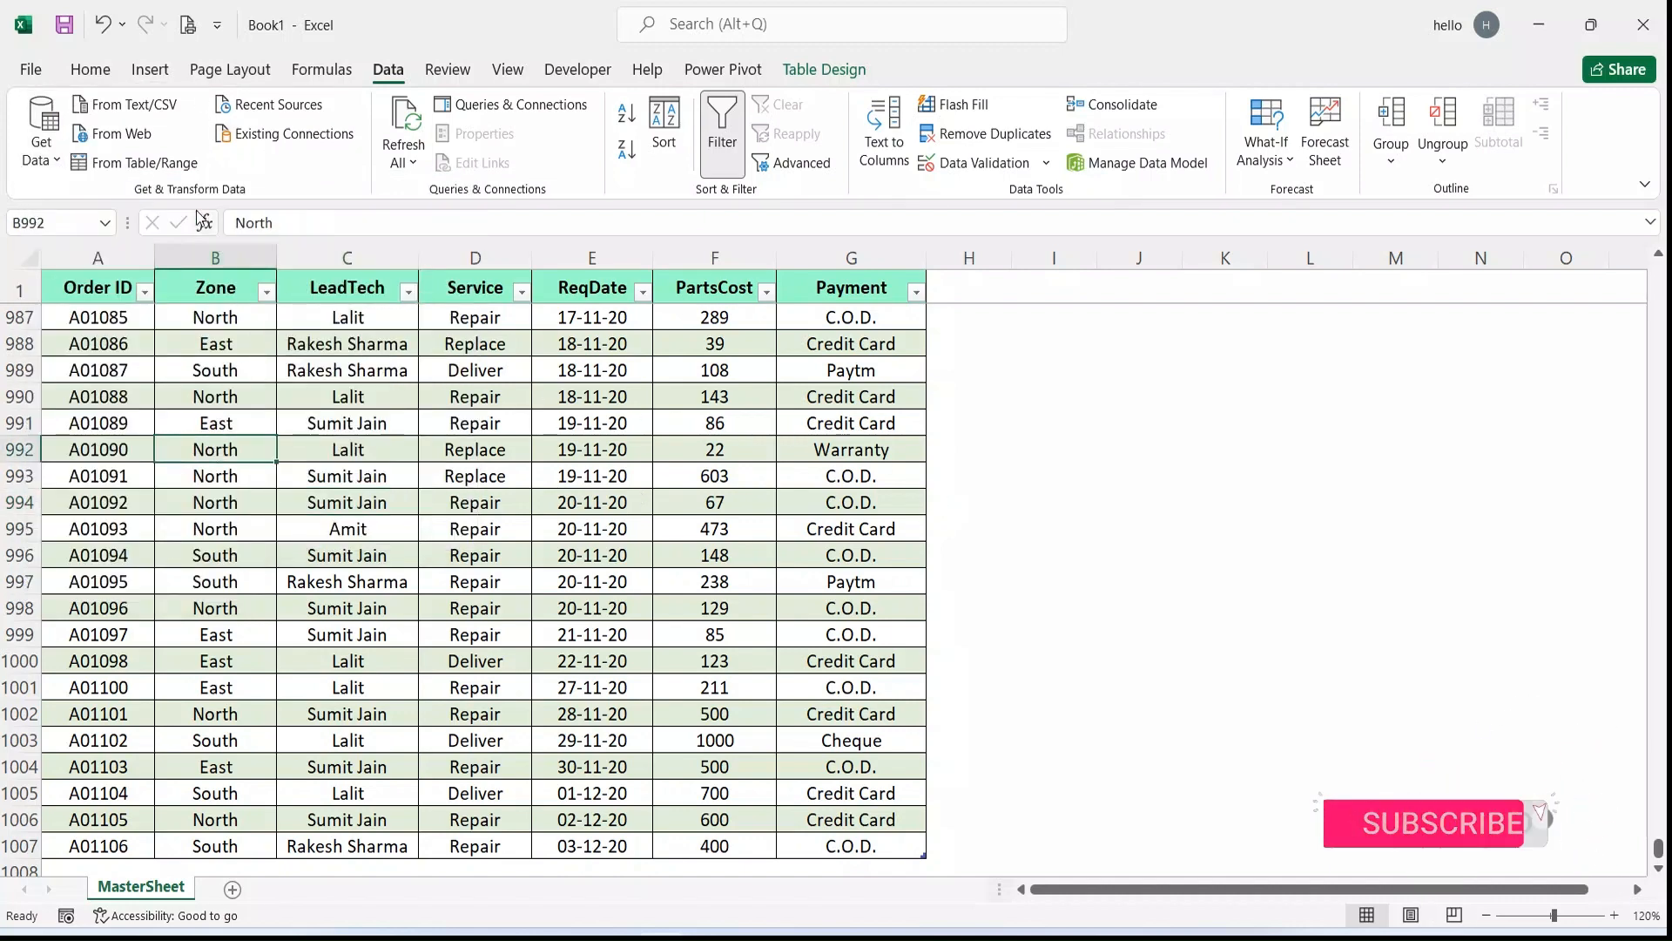
pyautogui.click(133, 165)
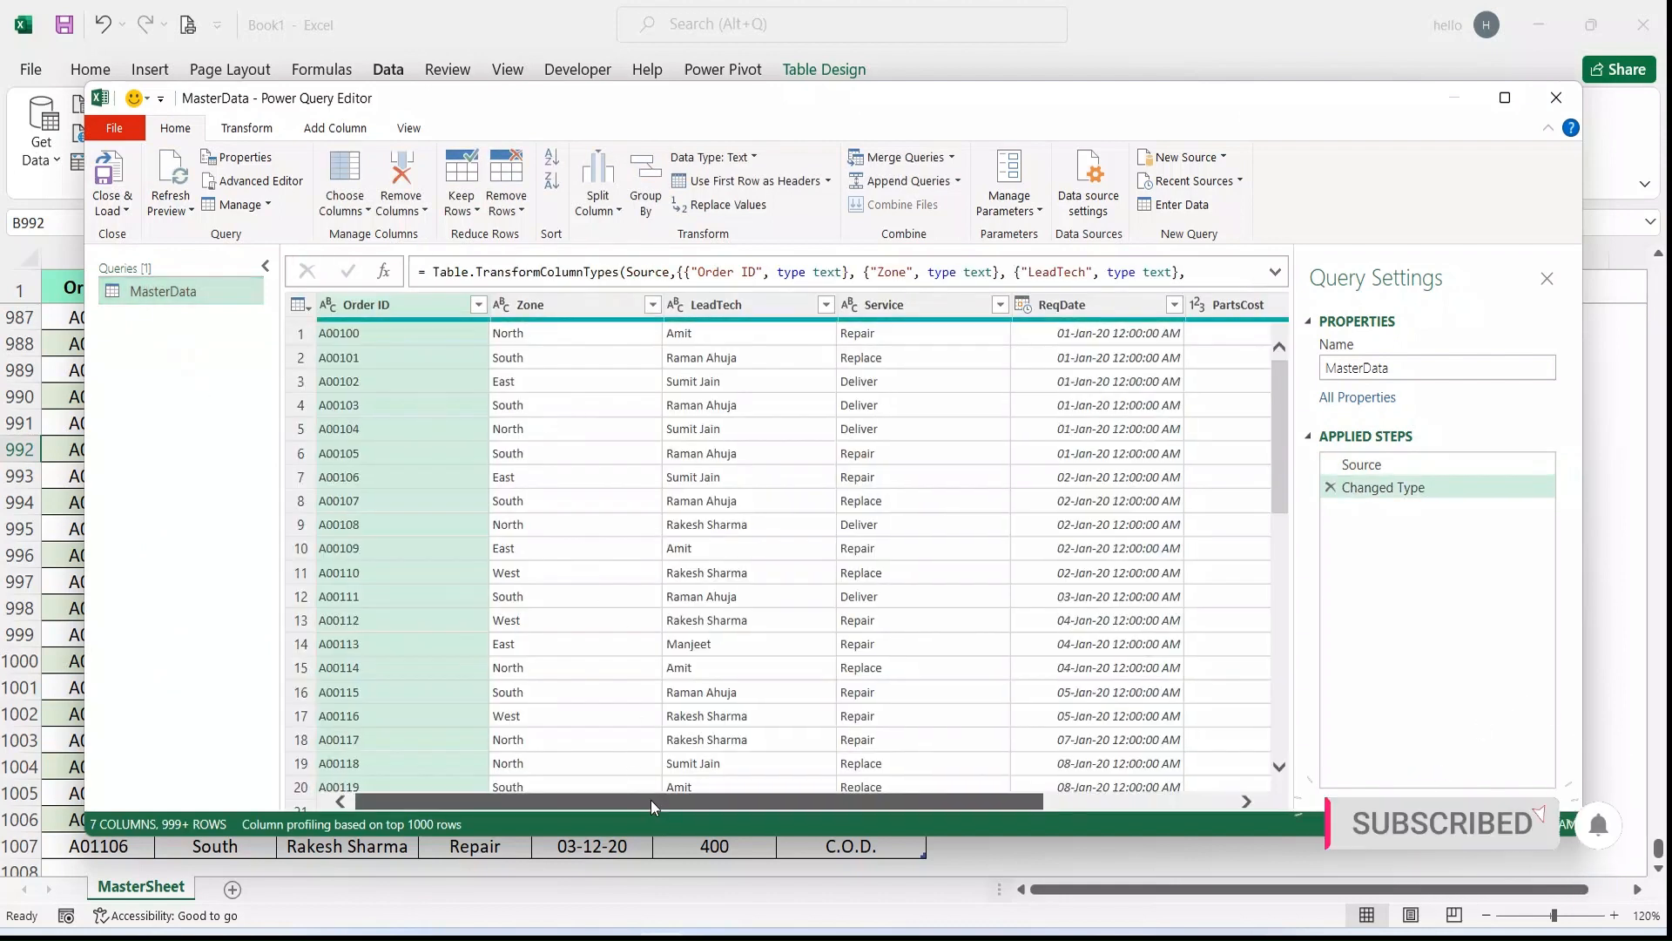
pyautogui.moveTo(651, 800); pyautogui.dragTo(609, 801)
pyautogui.moveTo(823, 111); pyautogui.dragTo(769, 129)
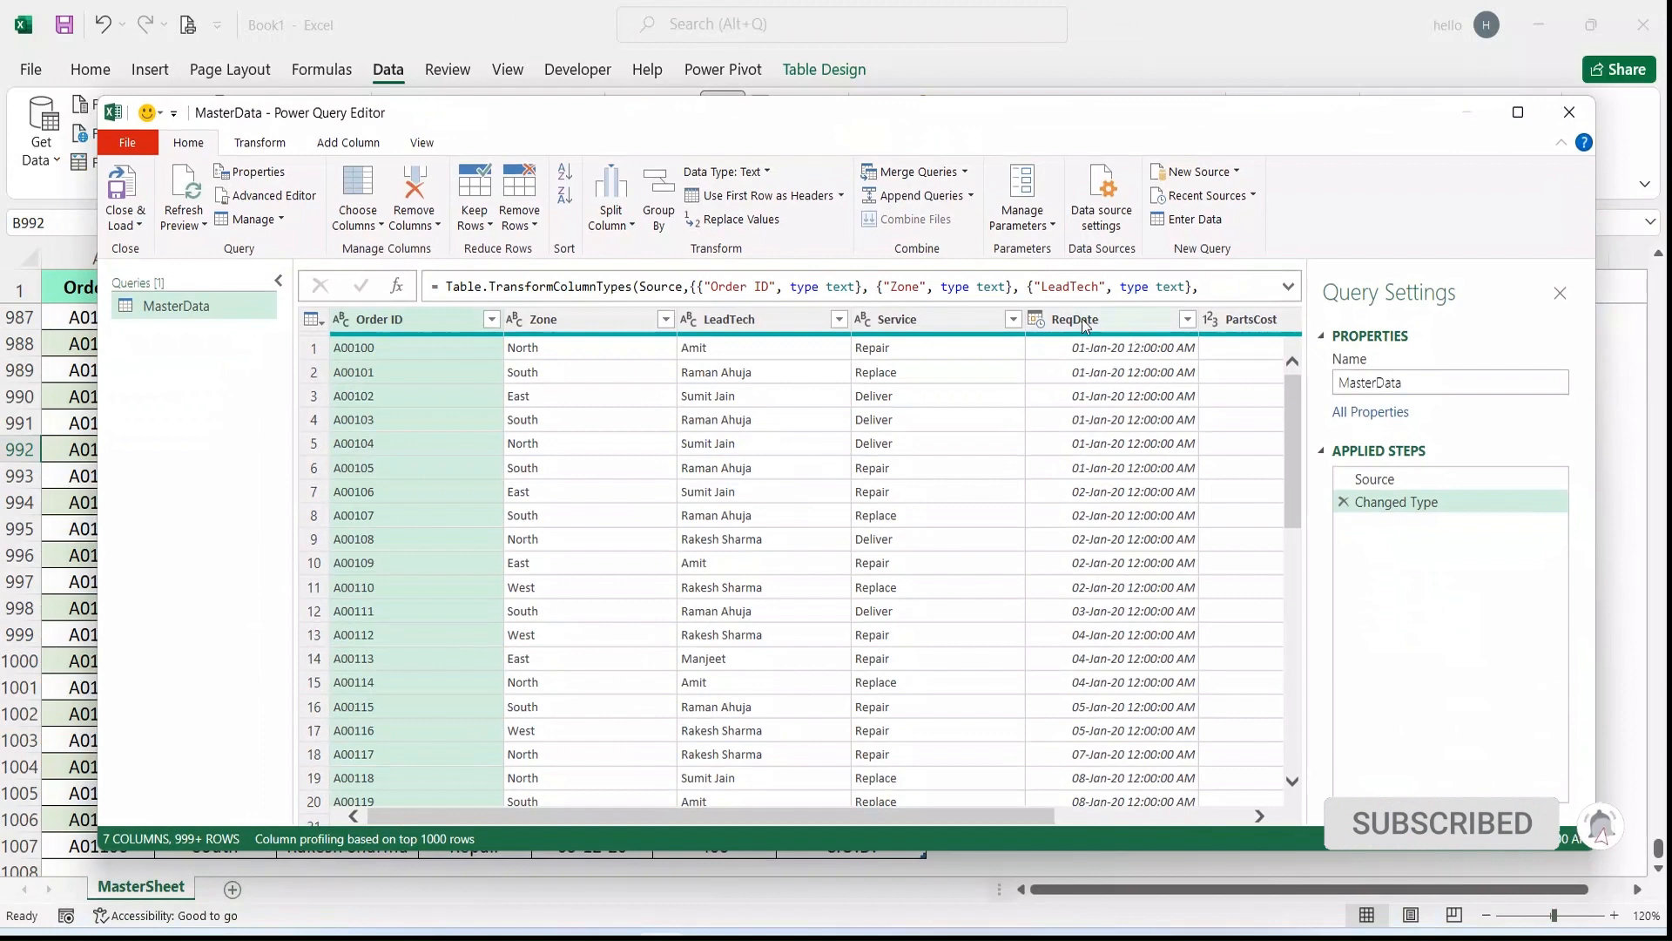
# Step: Change the ReqDate column's data type to Date, replacing the current type conversion
pyautogui.click(1036, 322)
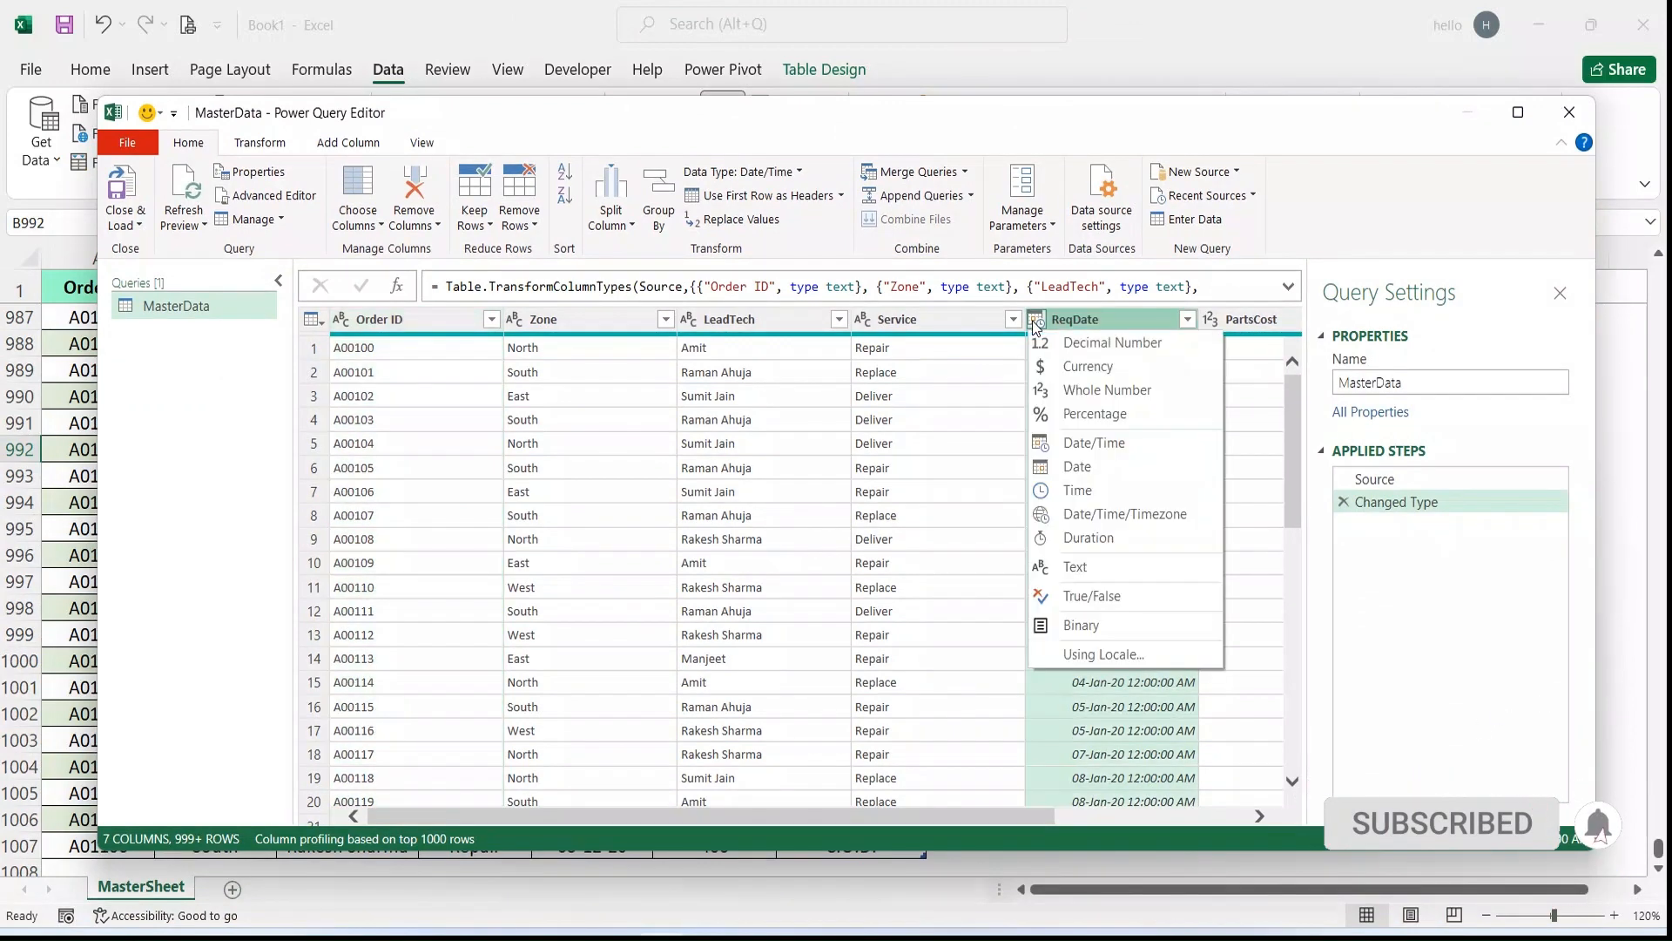
pyautogui.click(1095, 463)
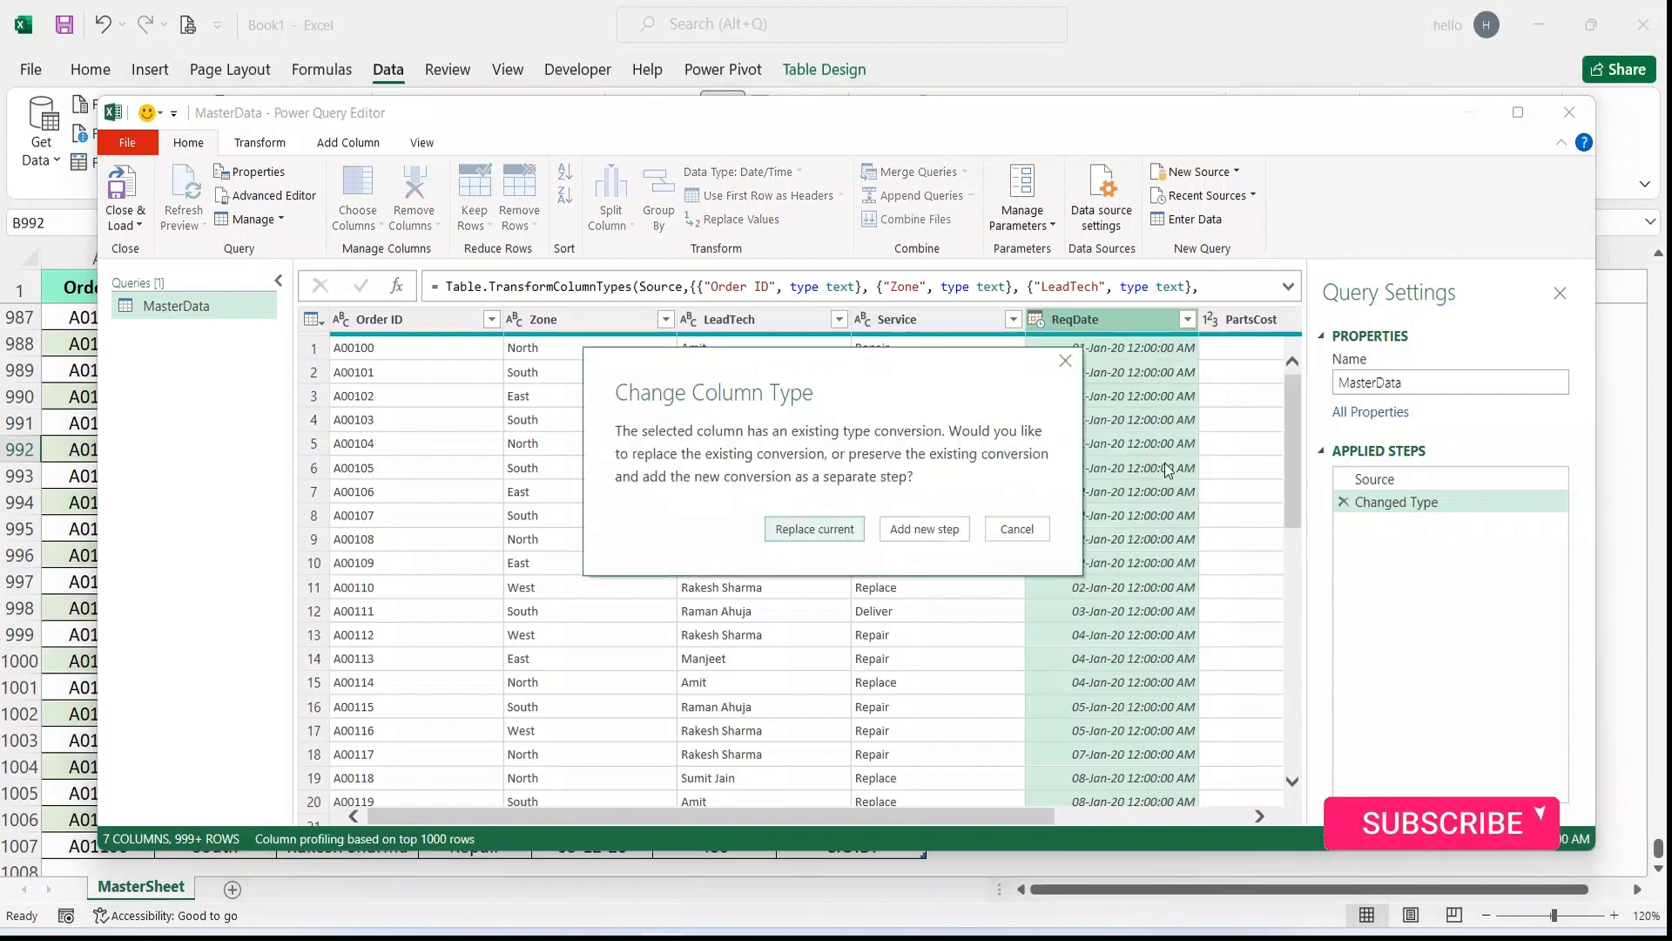
pyautogui.click(815, 530)
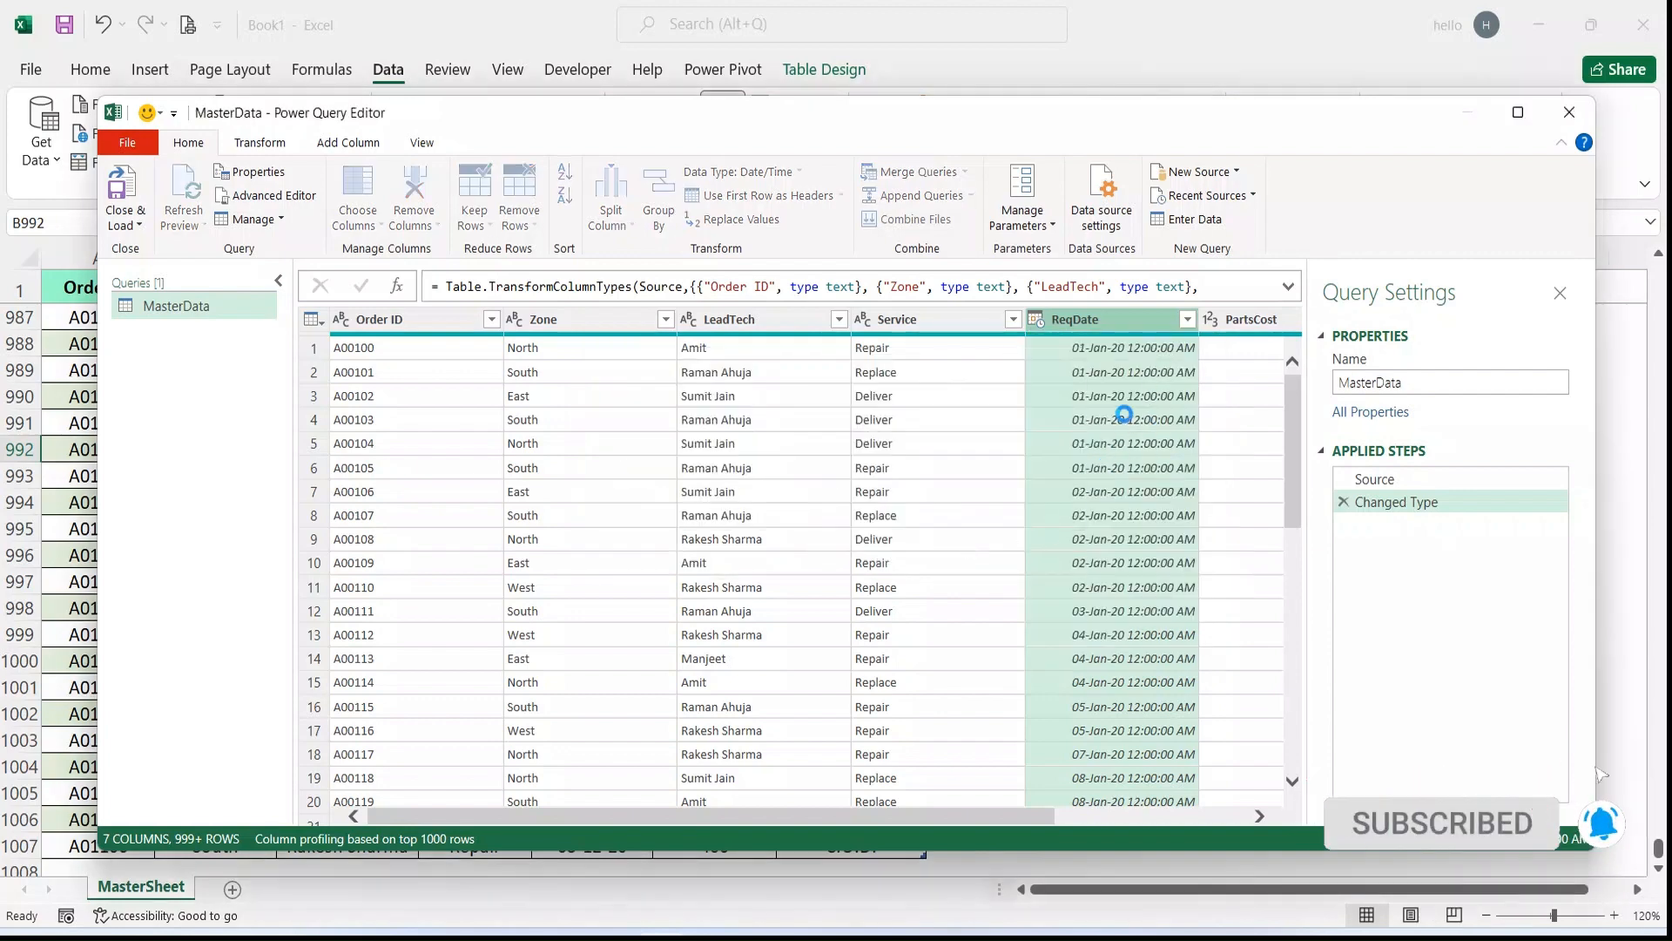
pyautogui.click(1159, 491)
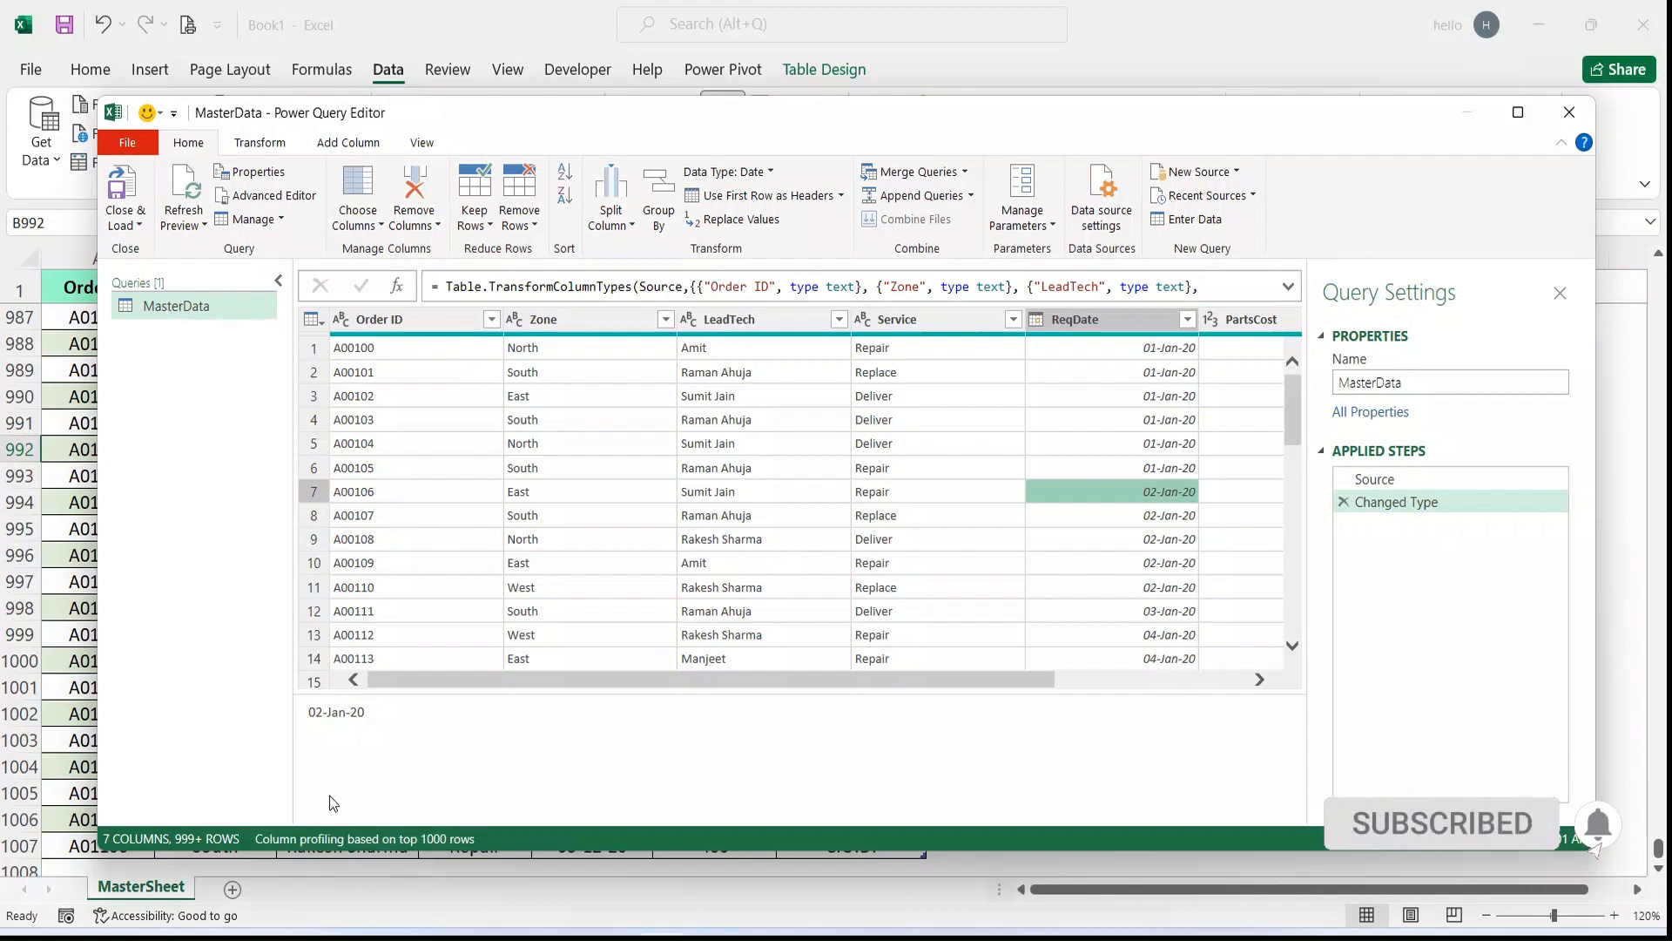
# Step: Review the filter values of the Zone, LeadTech and Service columns without applying a filter
pyautogui.click(665, 318)
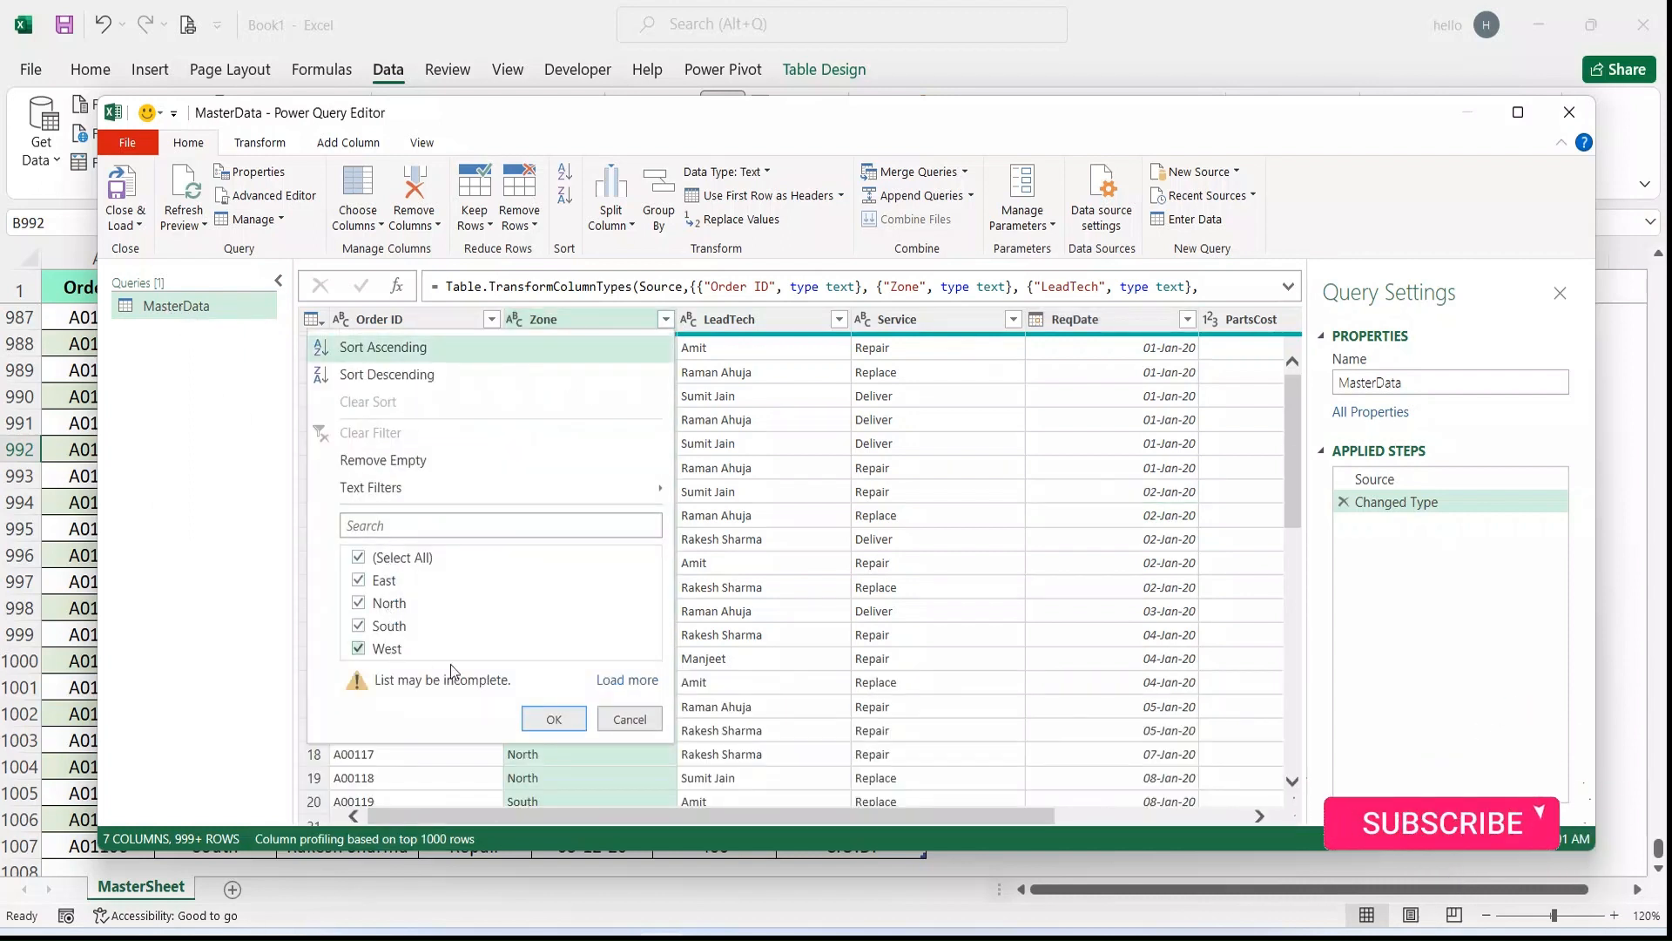
pyautogui.click(623, 709)
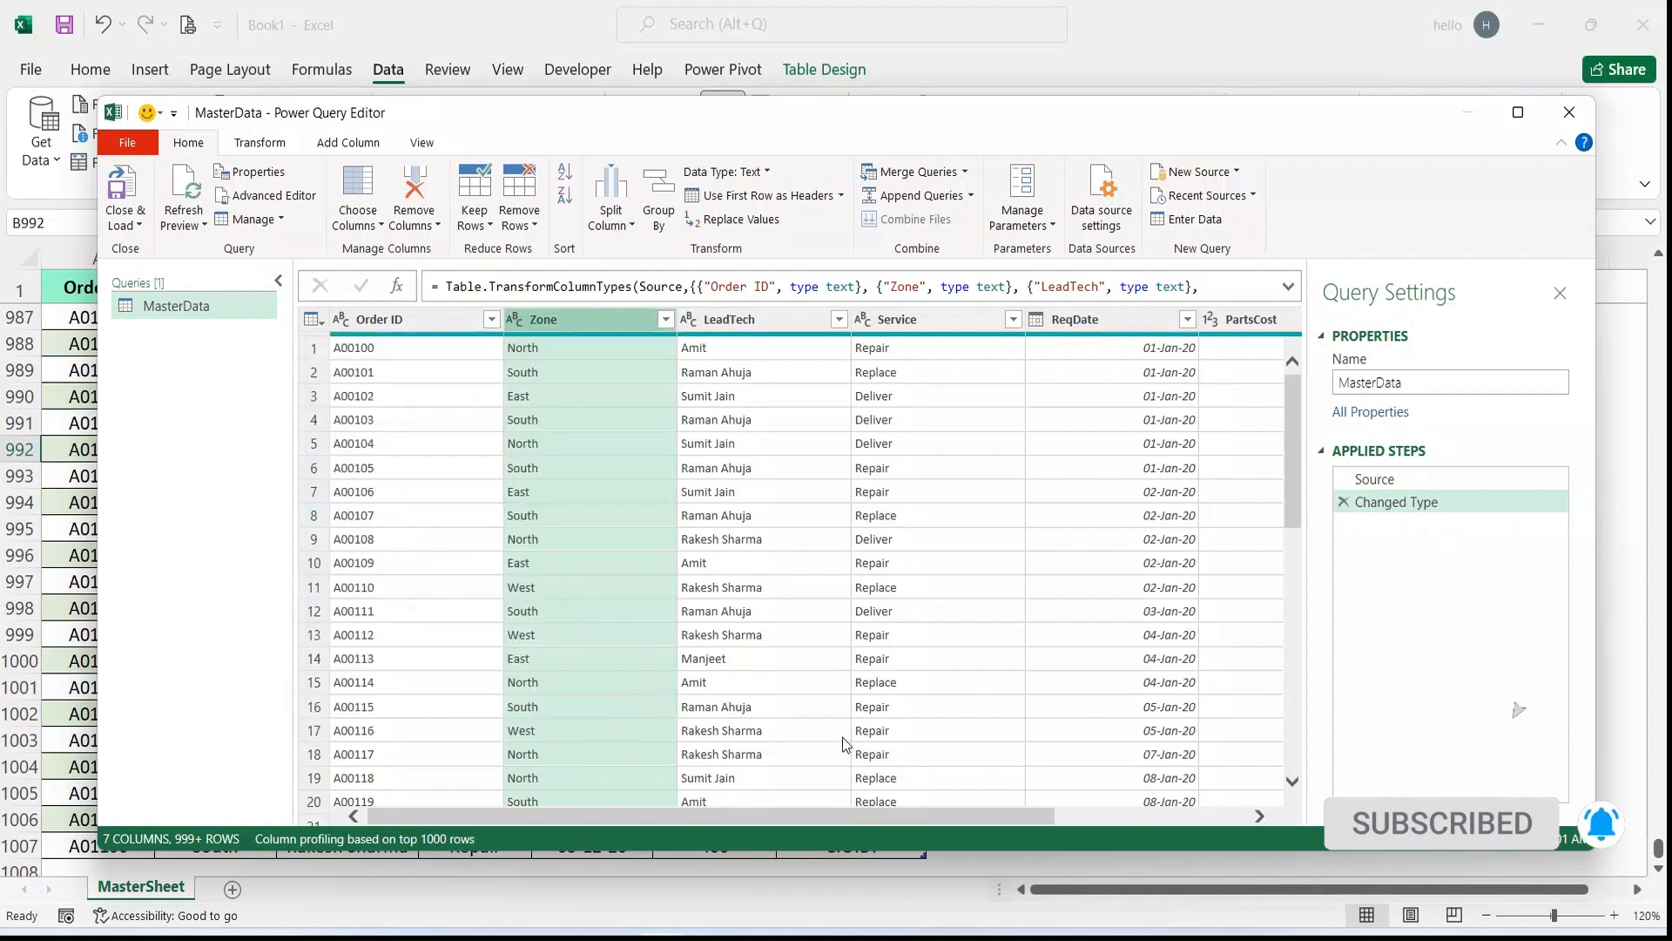
pyautogui.click(838, 319)
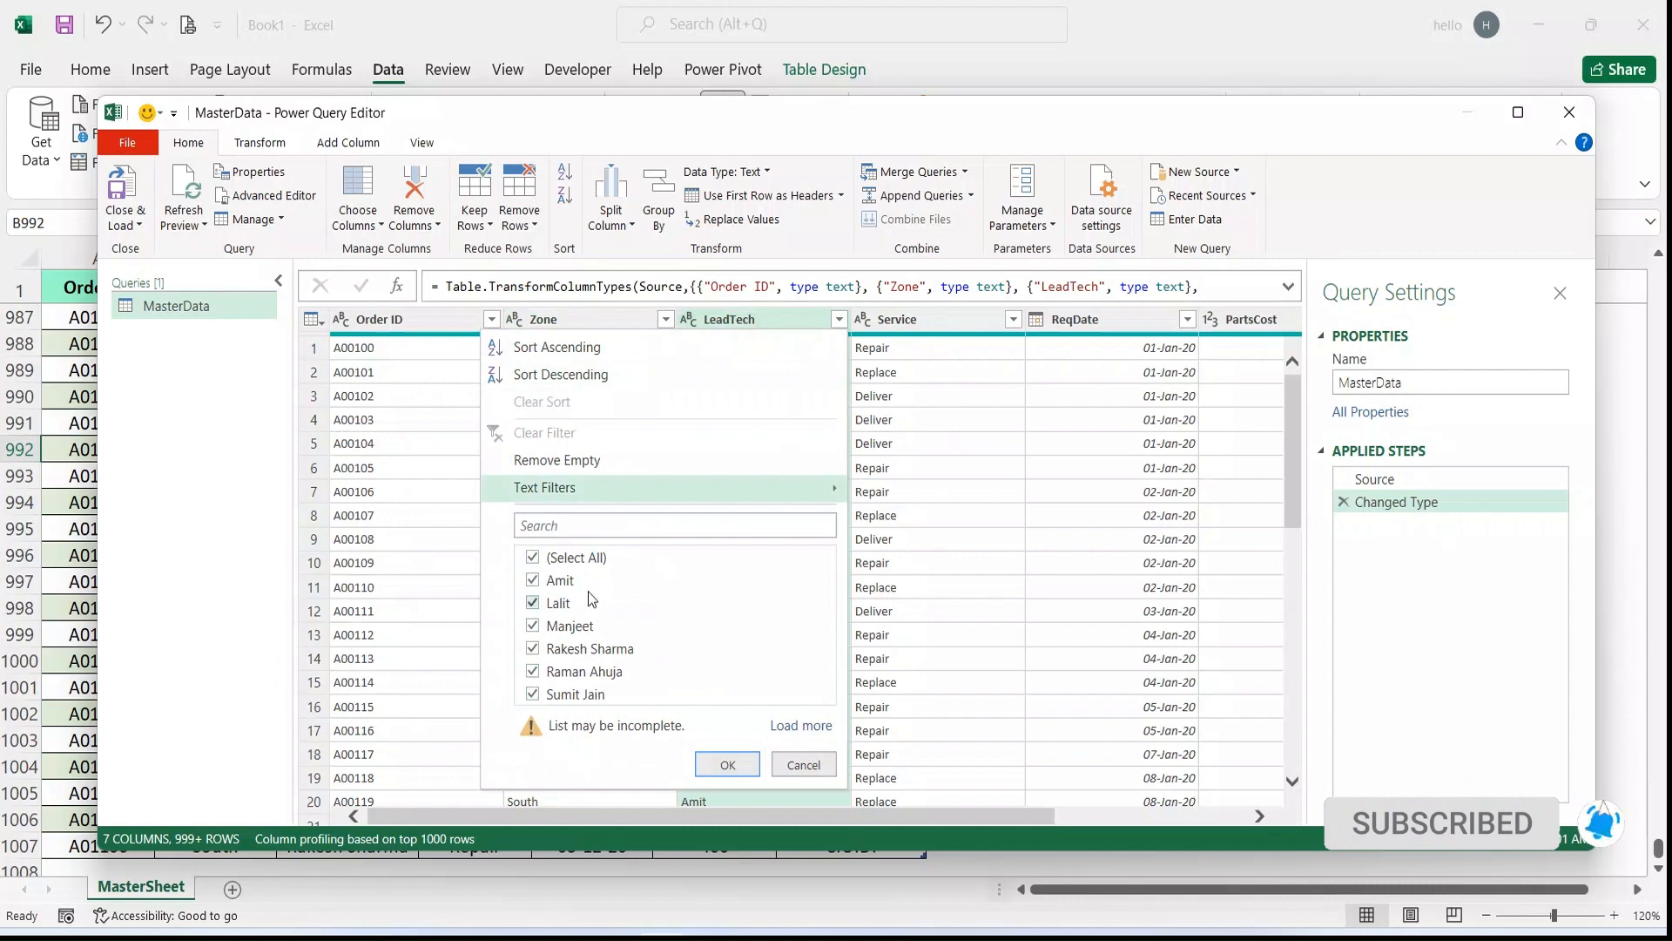
pyautogui.click(815, 763)
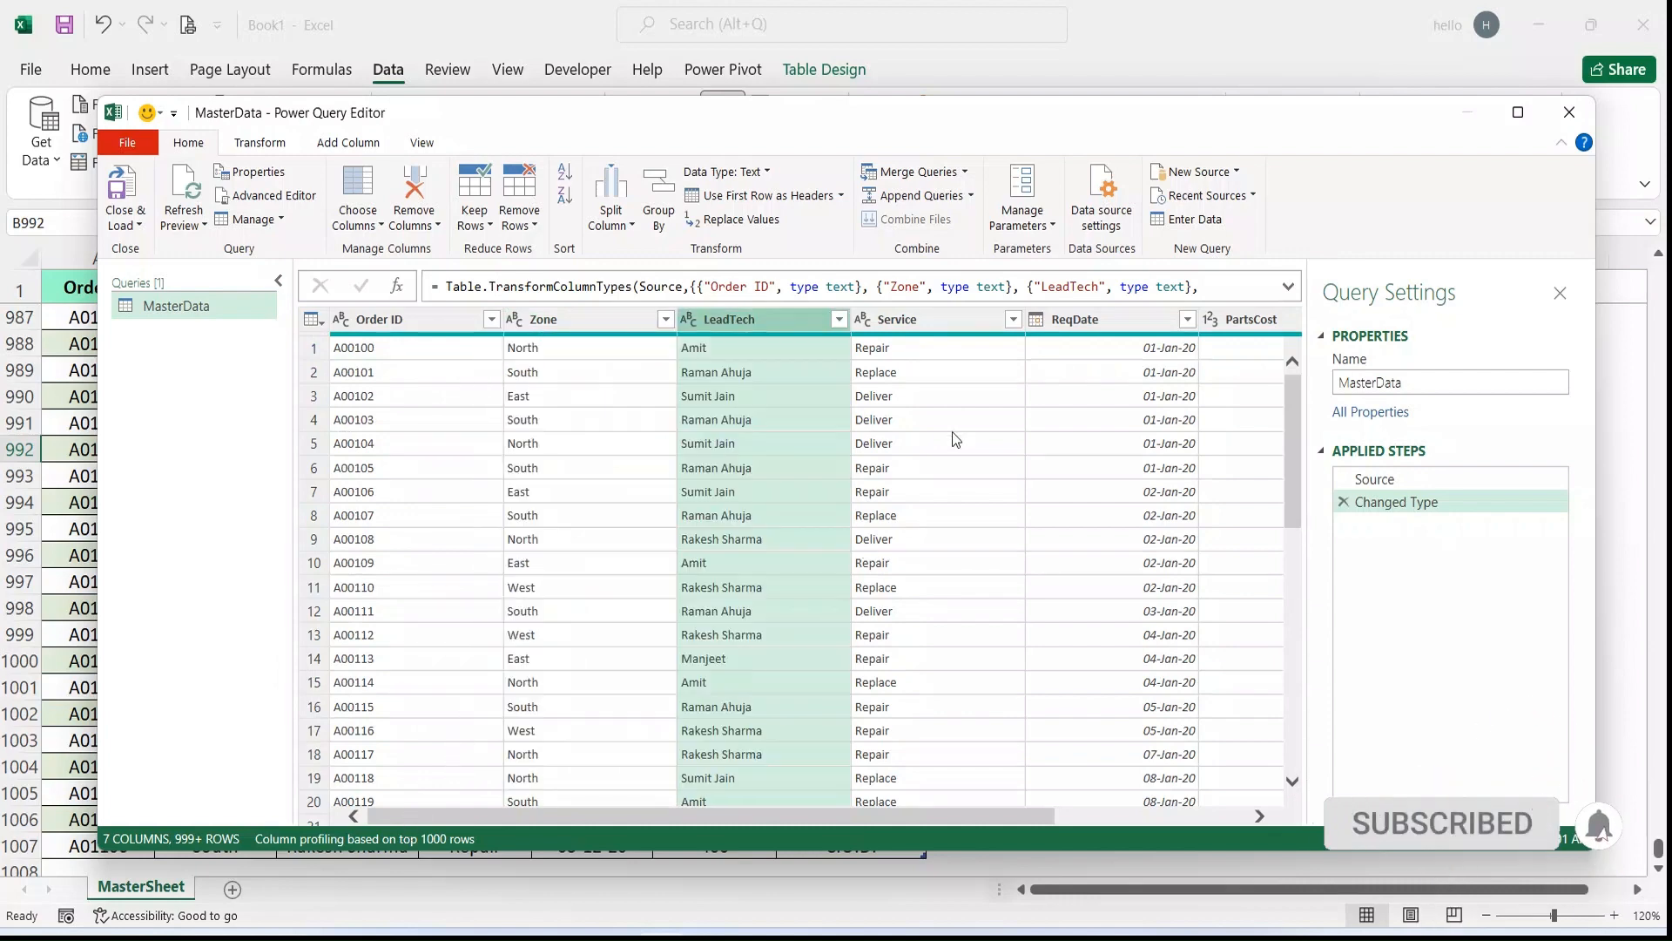
pyautogui.click(1012, 319)
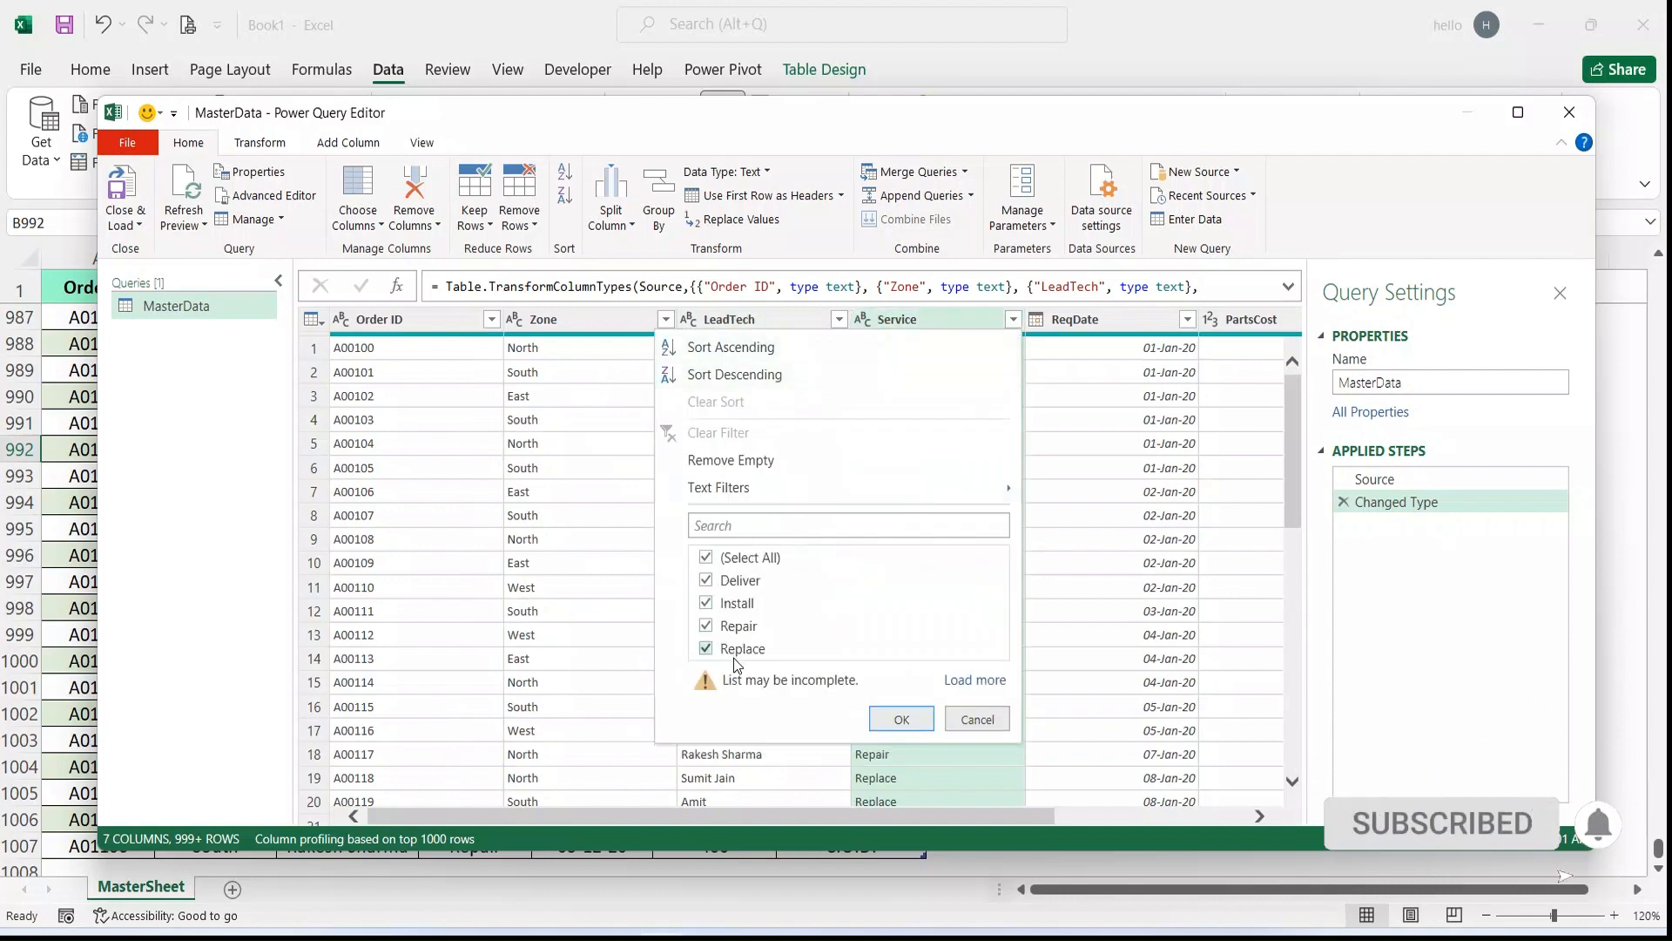
pyautogui.click(973, 723)
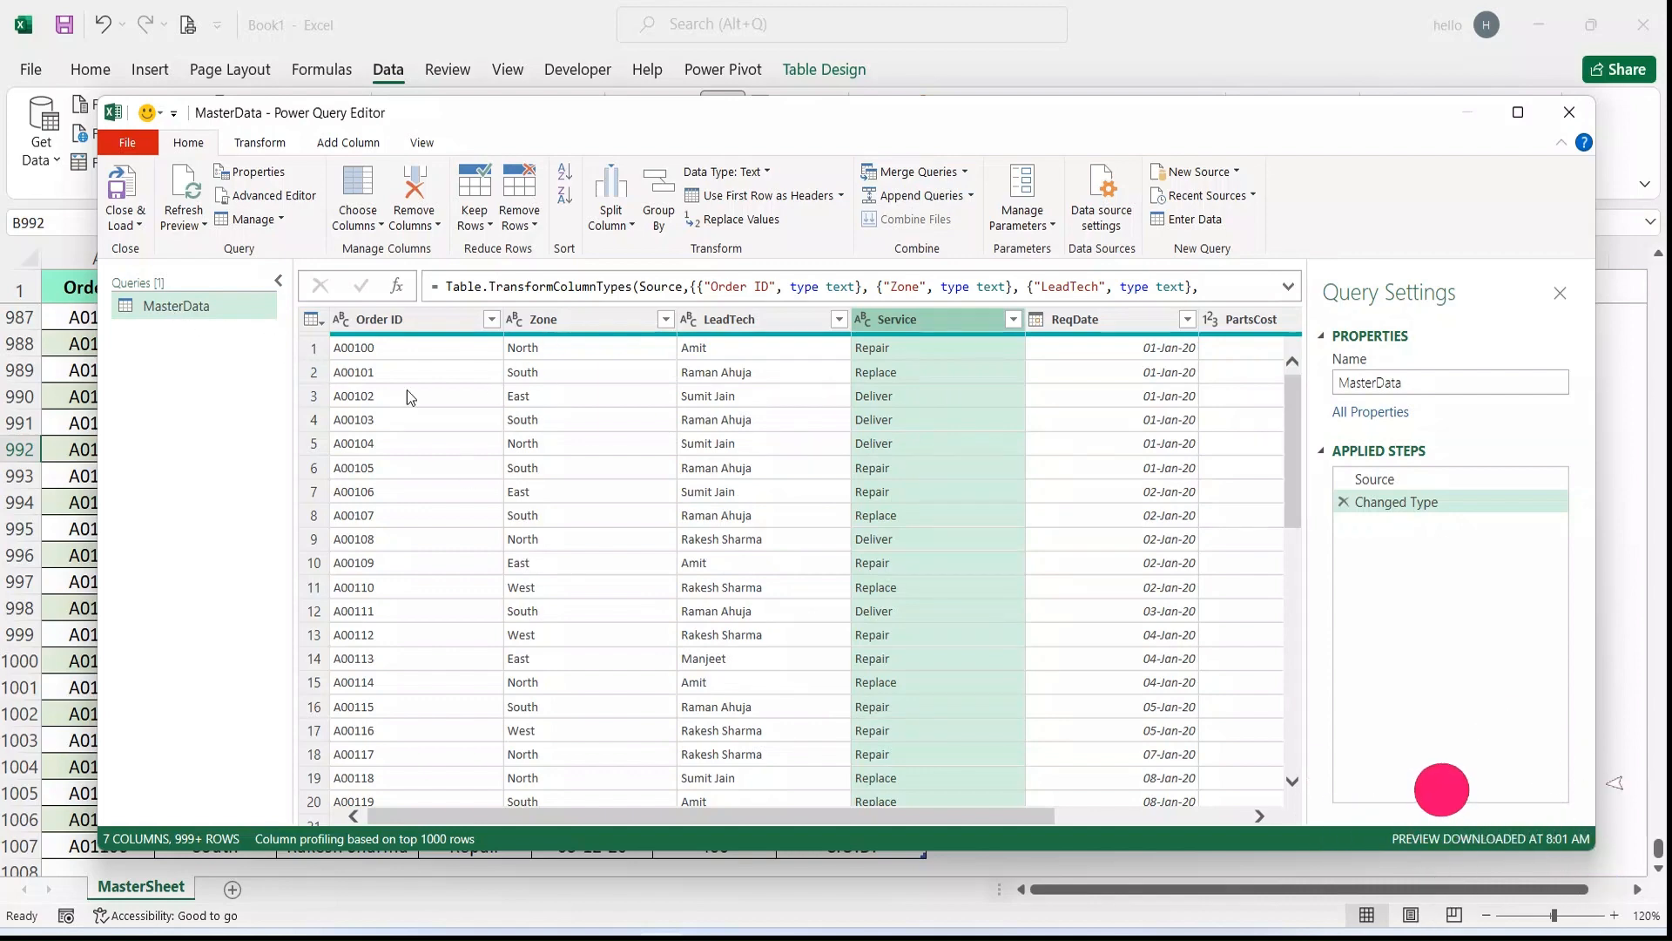
# Step: Duplicate the MasterData query three times, making MasterData (2), MasterData (3) and MasterData (4)
pyautogui.rightClick(175, 305)
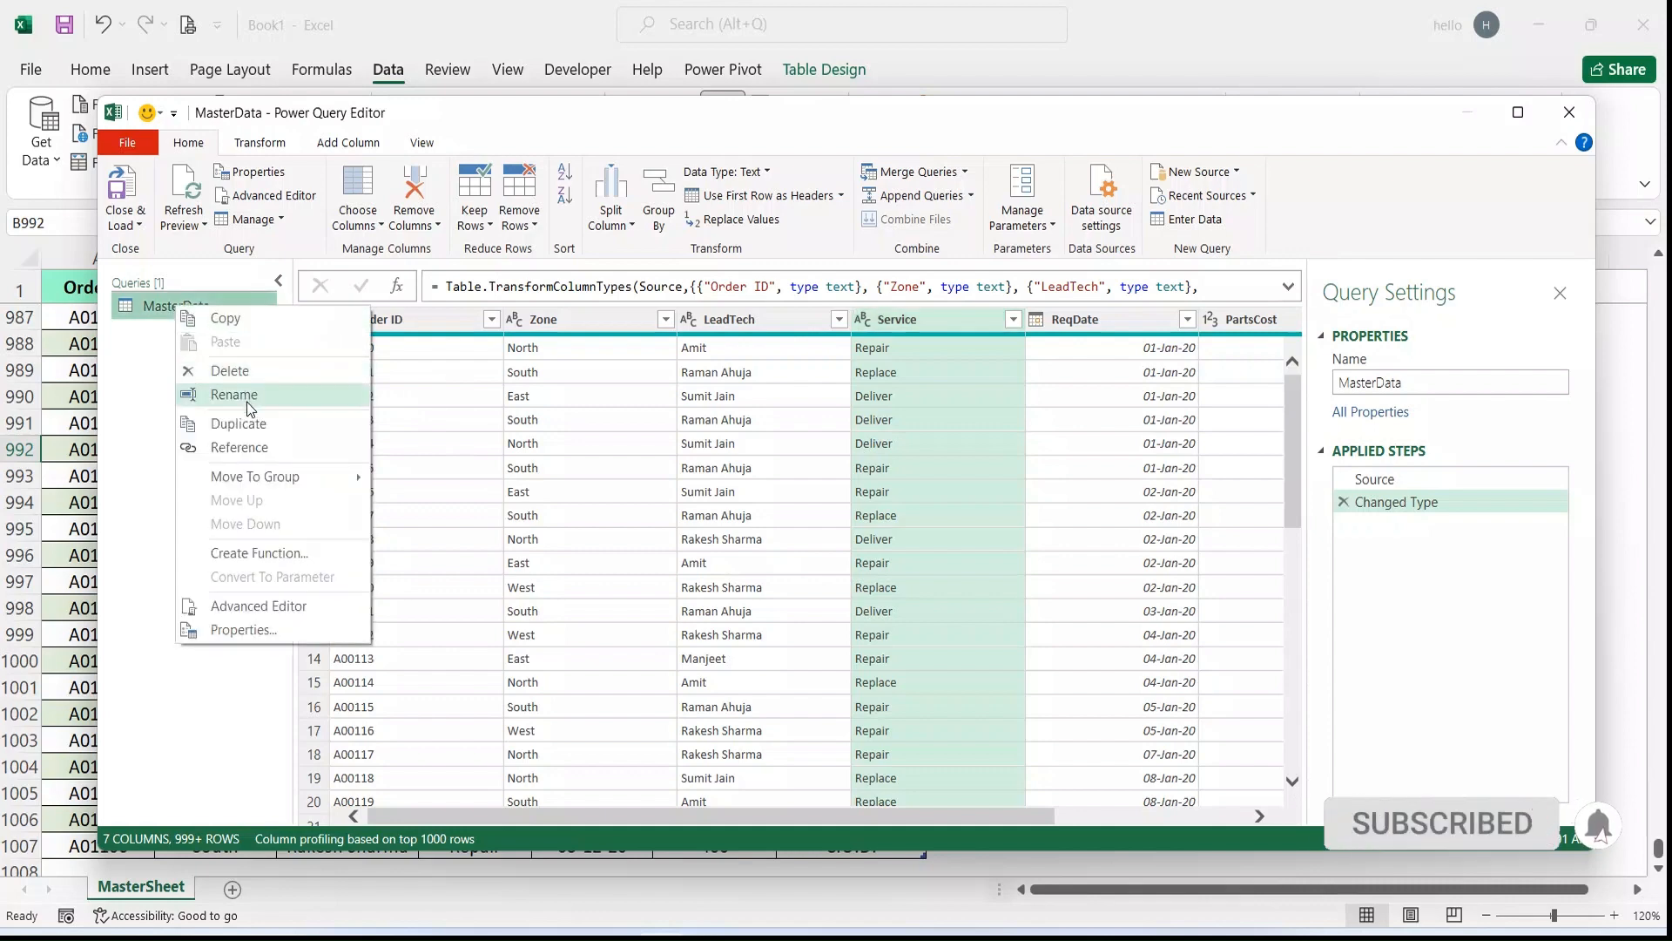
pyautogui.click(249, 428)
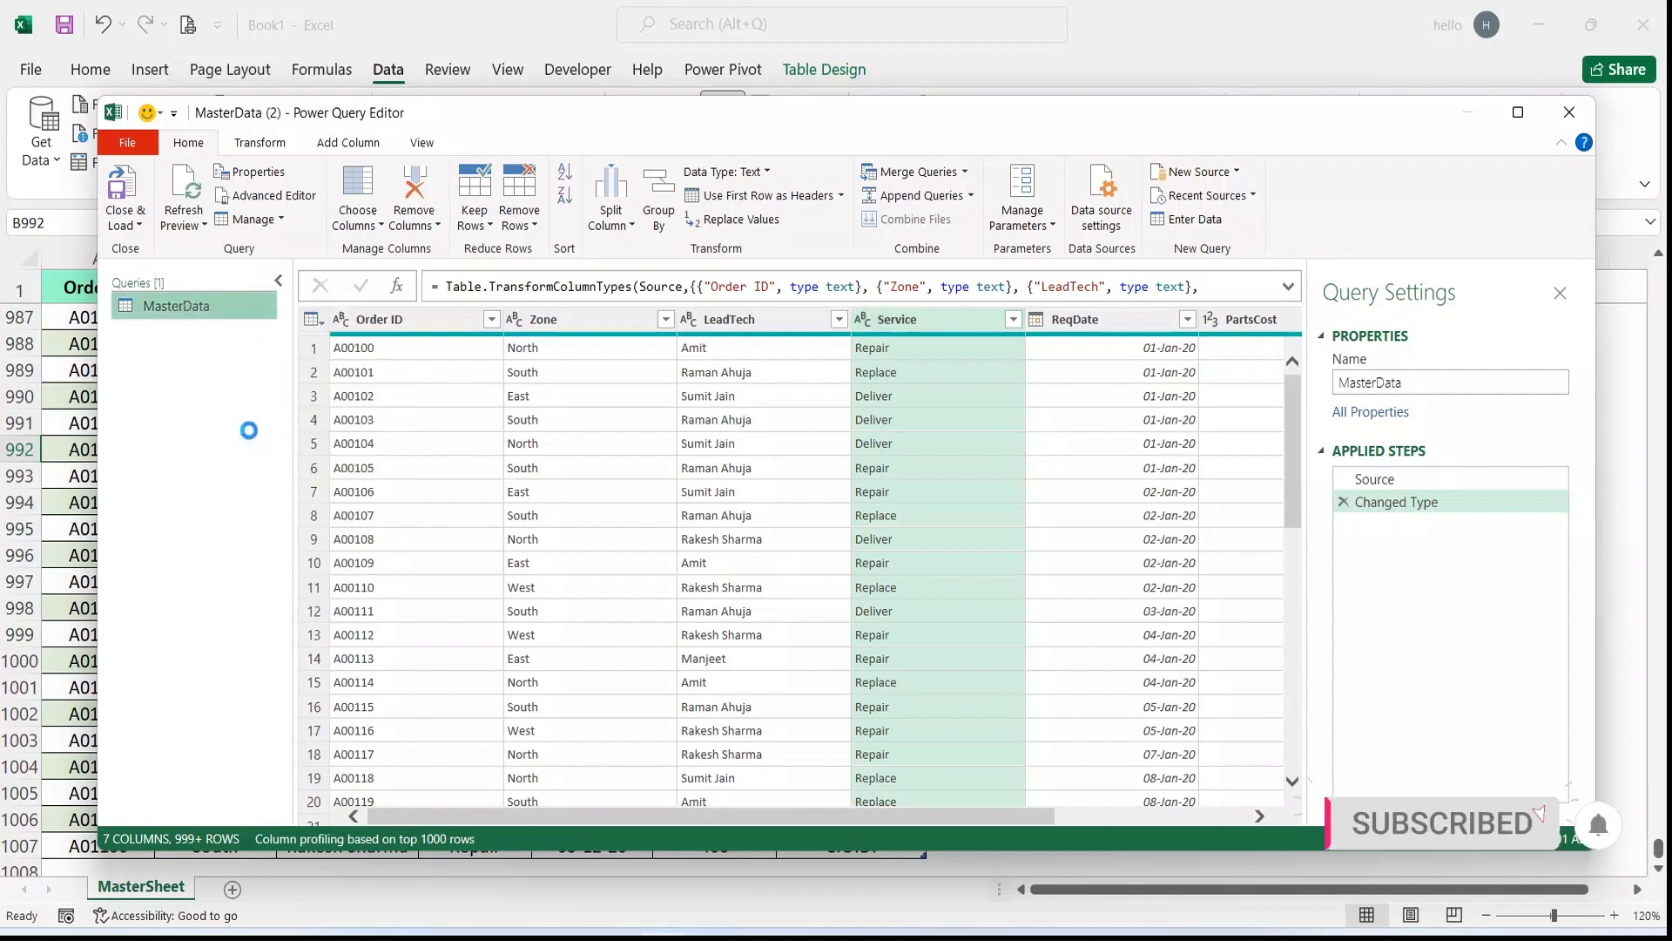
pyautogui.rightClick(176, 340)
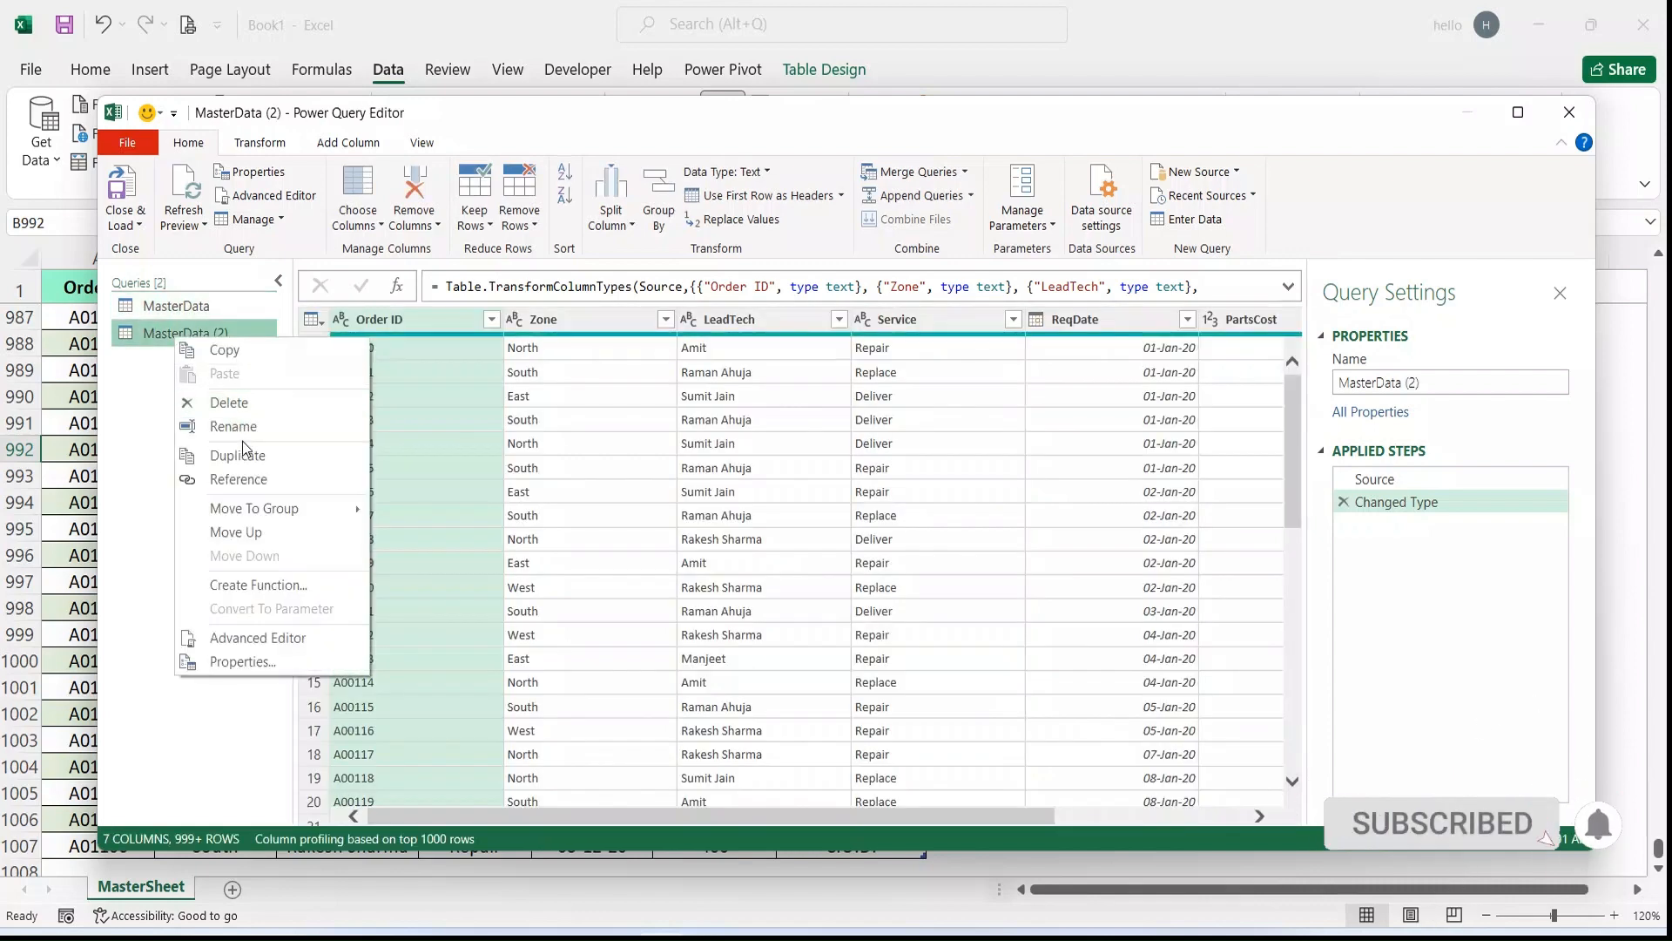
pyautogui.click(246, 479)
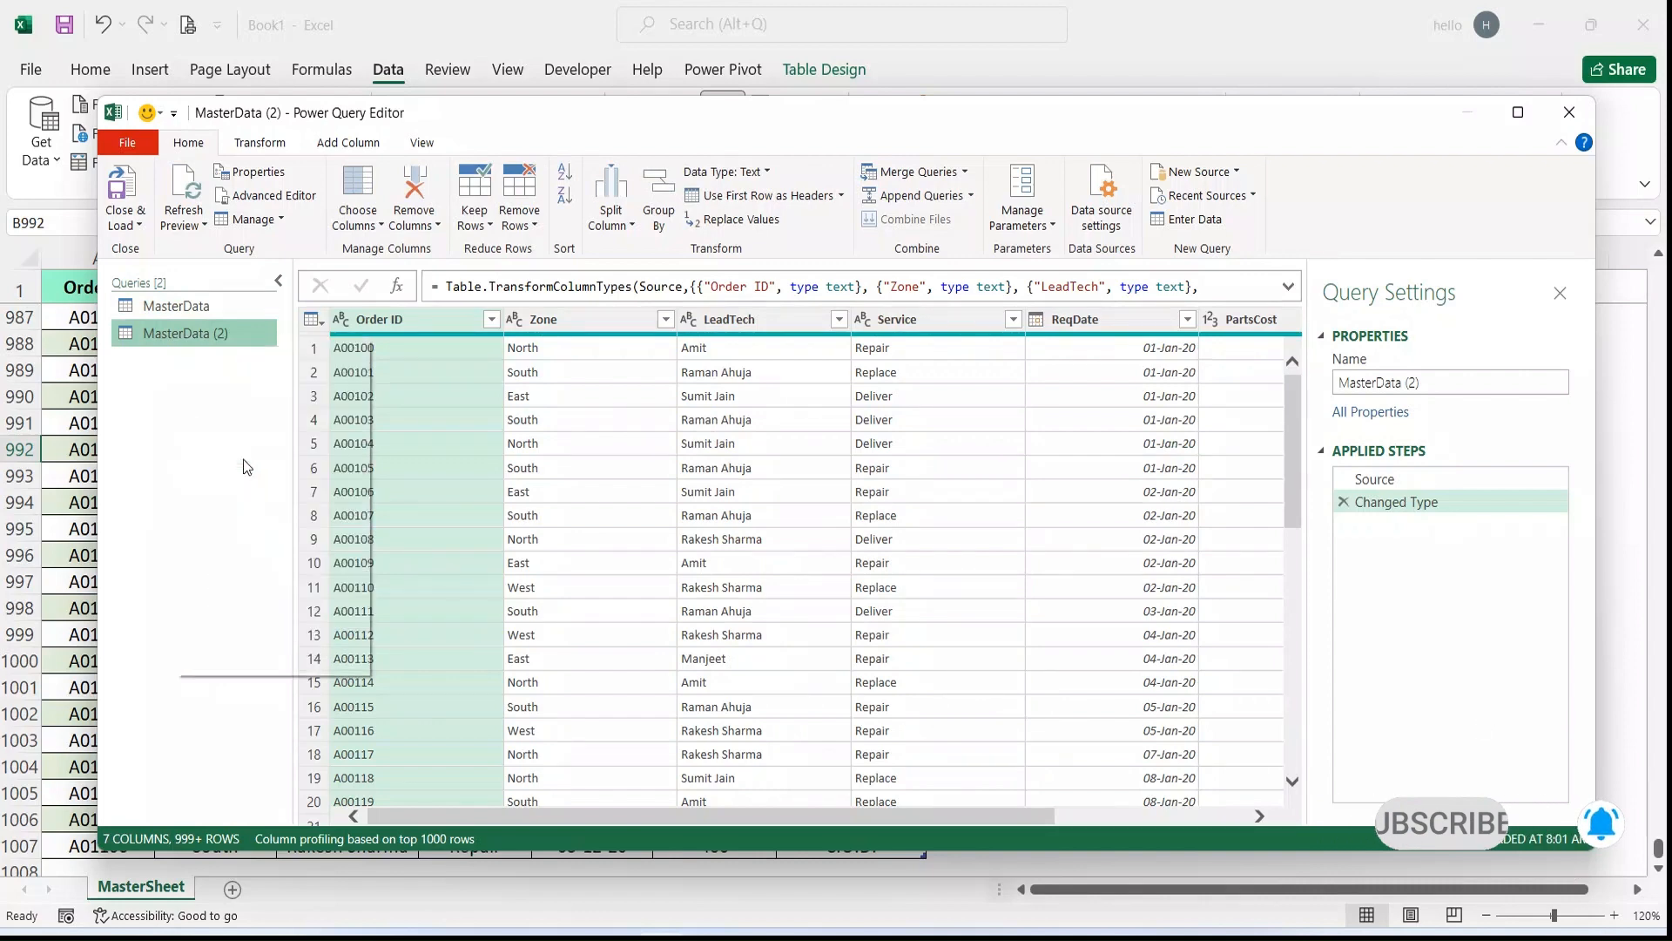
pyautogui.rightClick(177, 360)
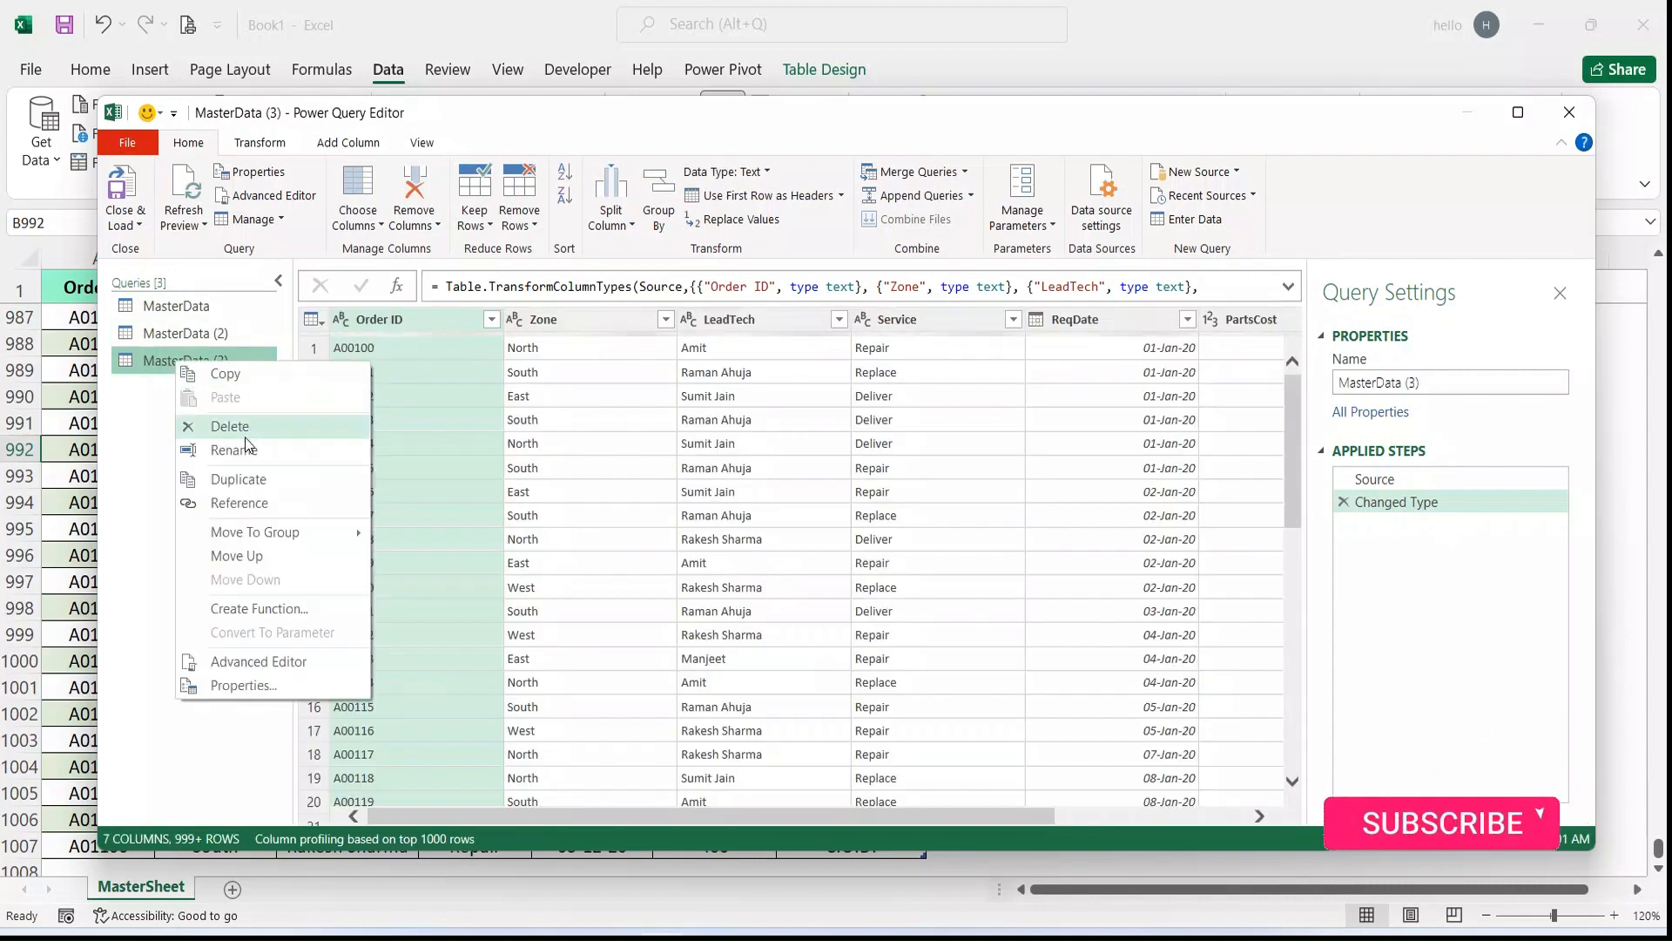
pyautogui.click(244, 479)
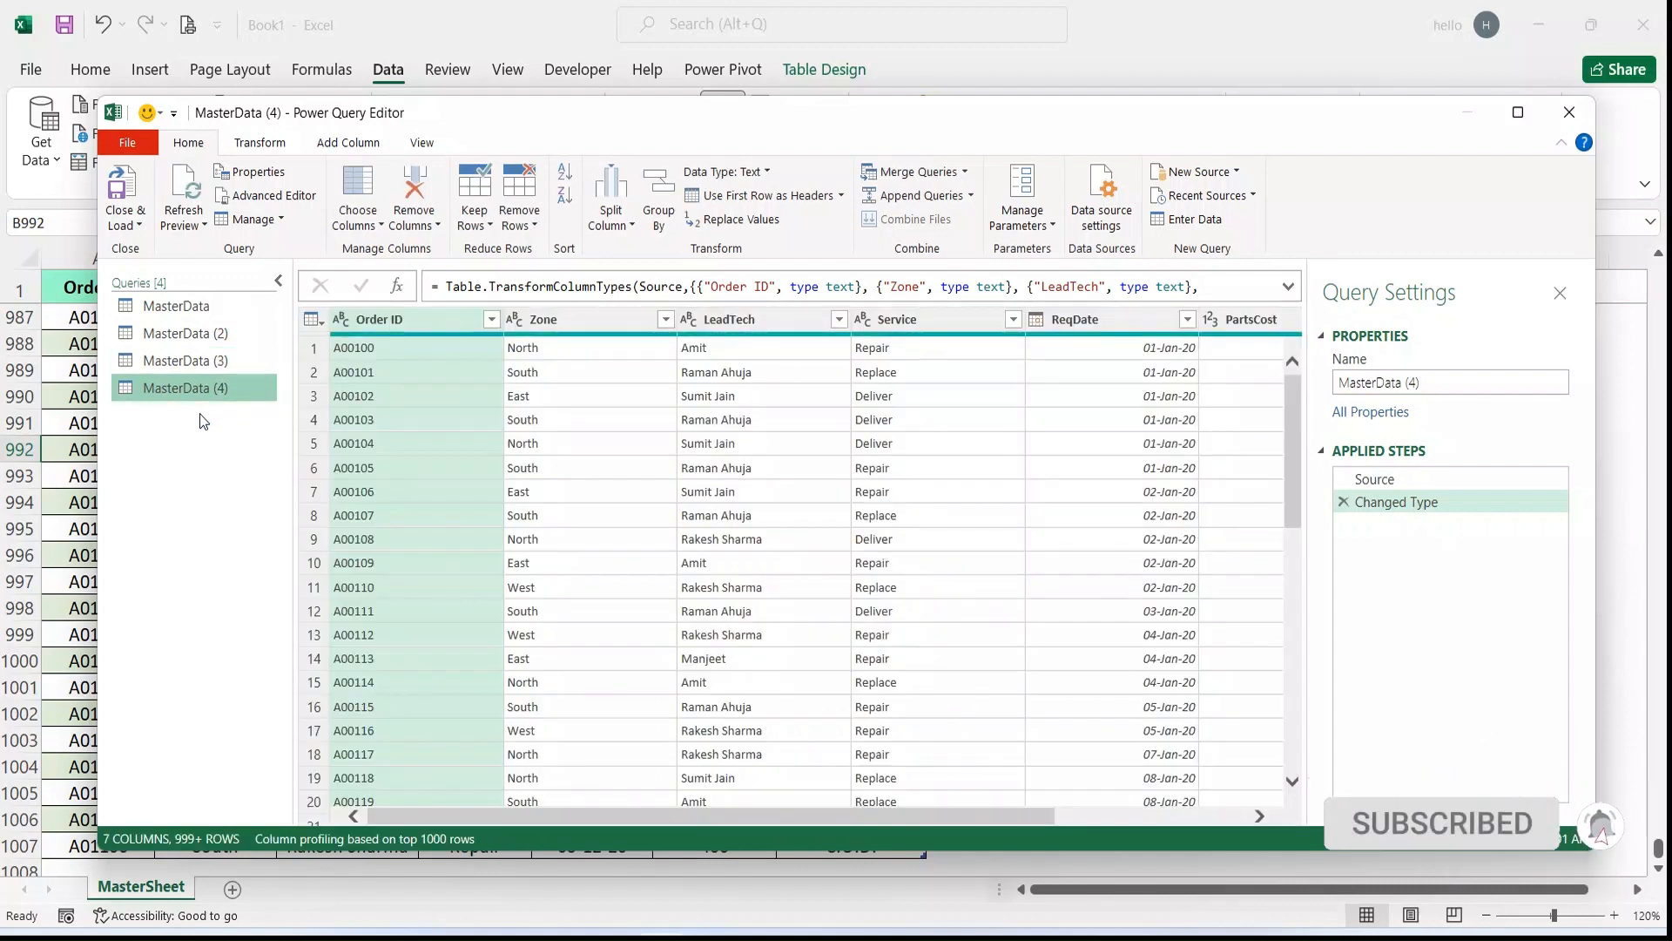
# Step: Rename the original MasterData query as East and filter its Zone column to East only
pyautogui.click(181, 308)
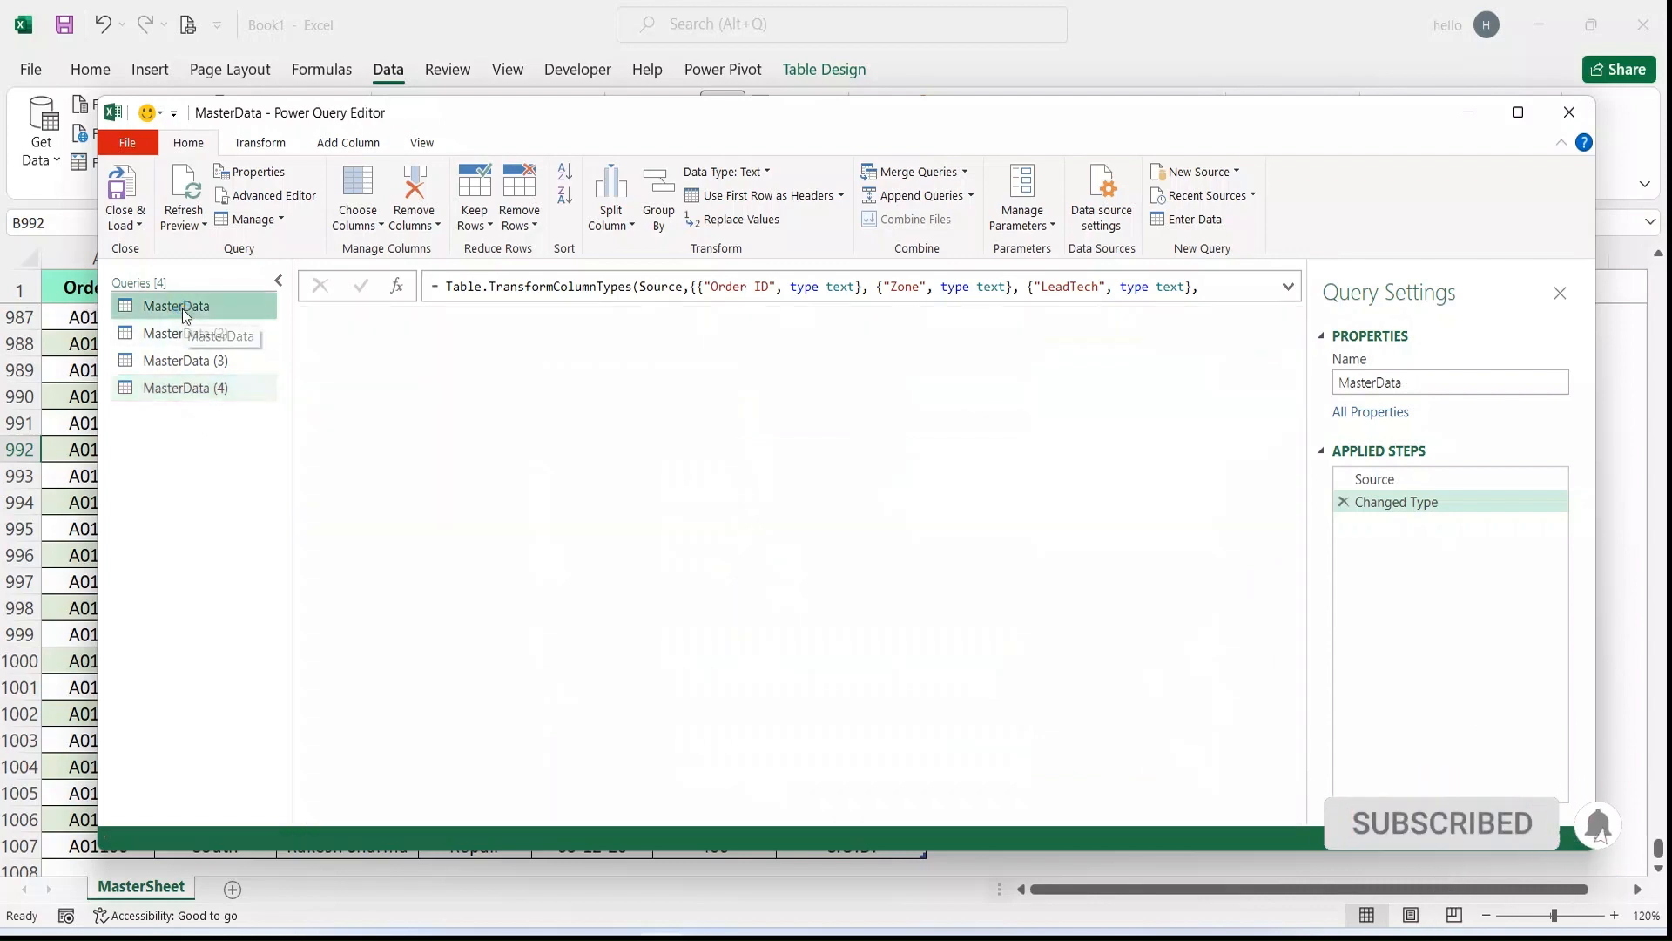
pyautogui.rightClick(181, 308)
pyautogui.click(272, 389)
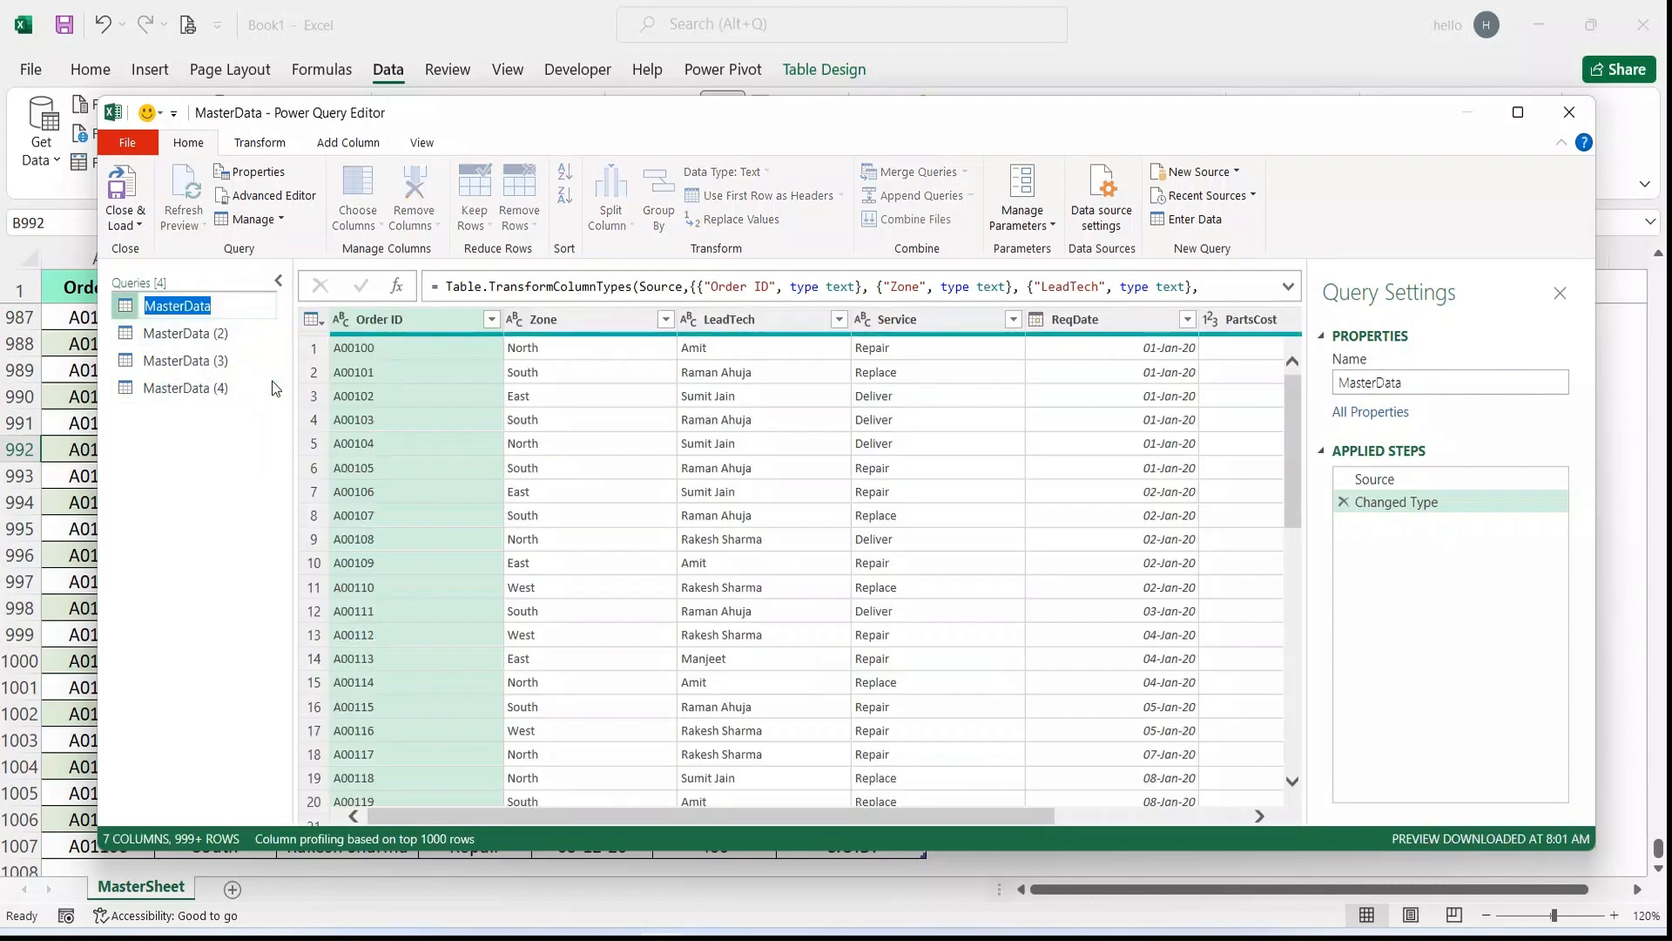
pyautogui.write('East')
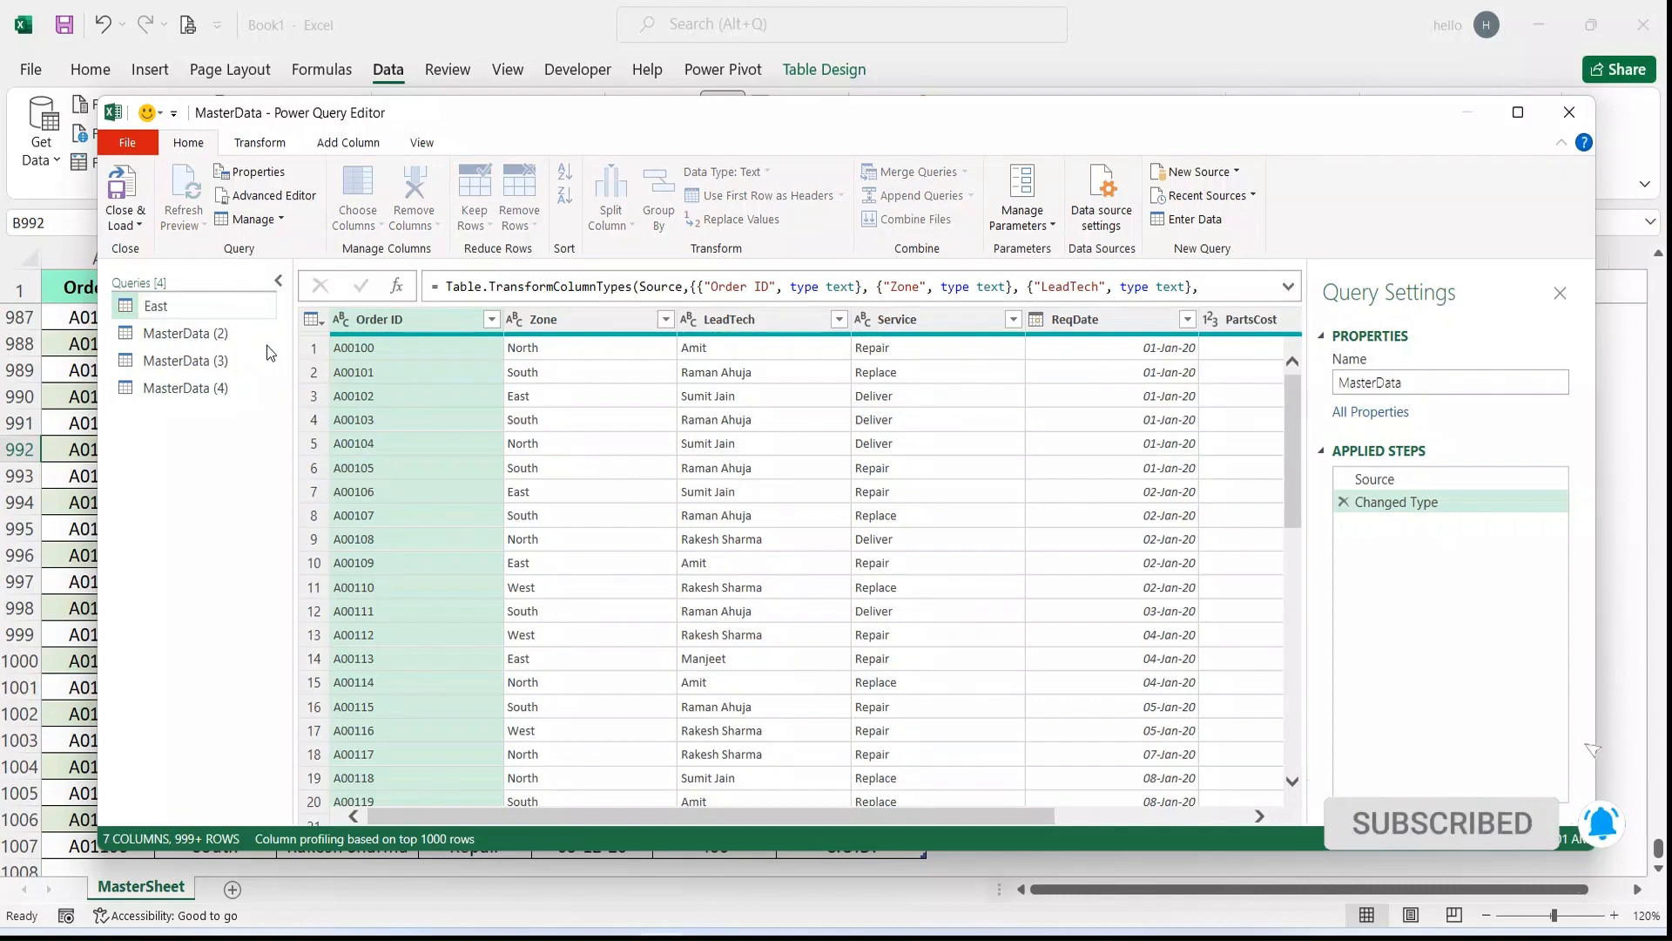
pyautogui.press('Return')
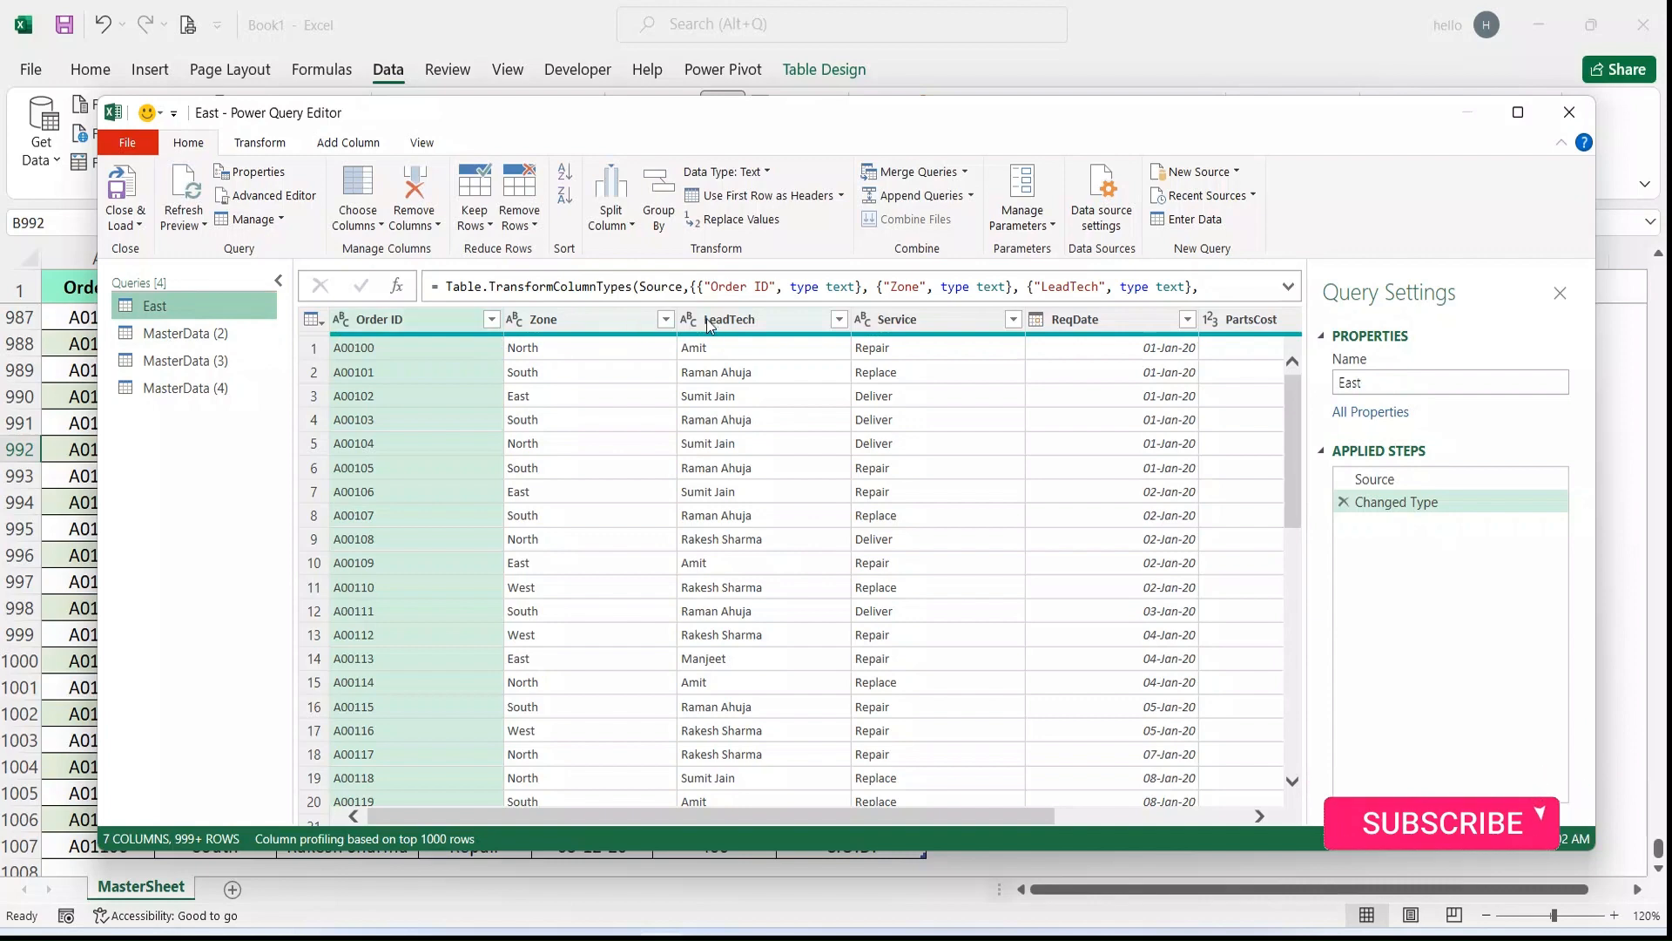
pyautogui.click(665, 319)
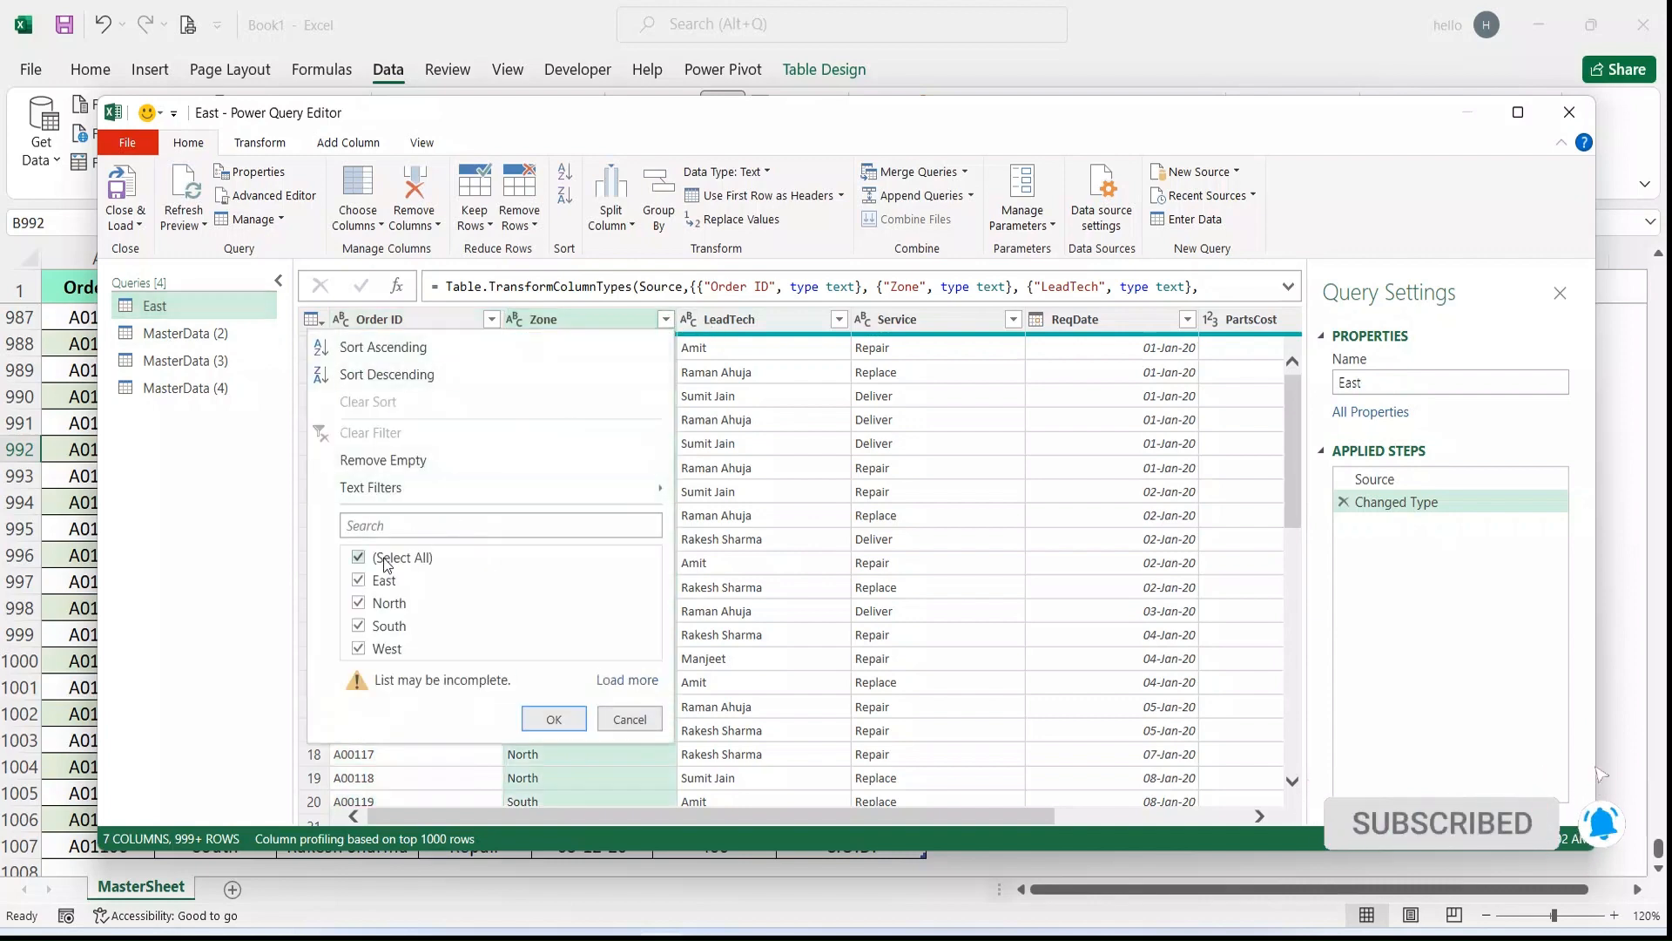
pyautogui.click(383, 580)
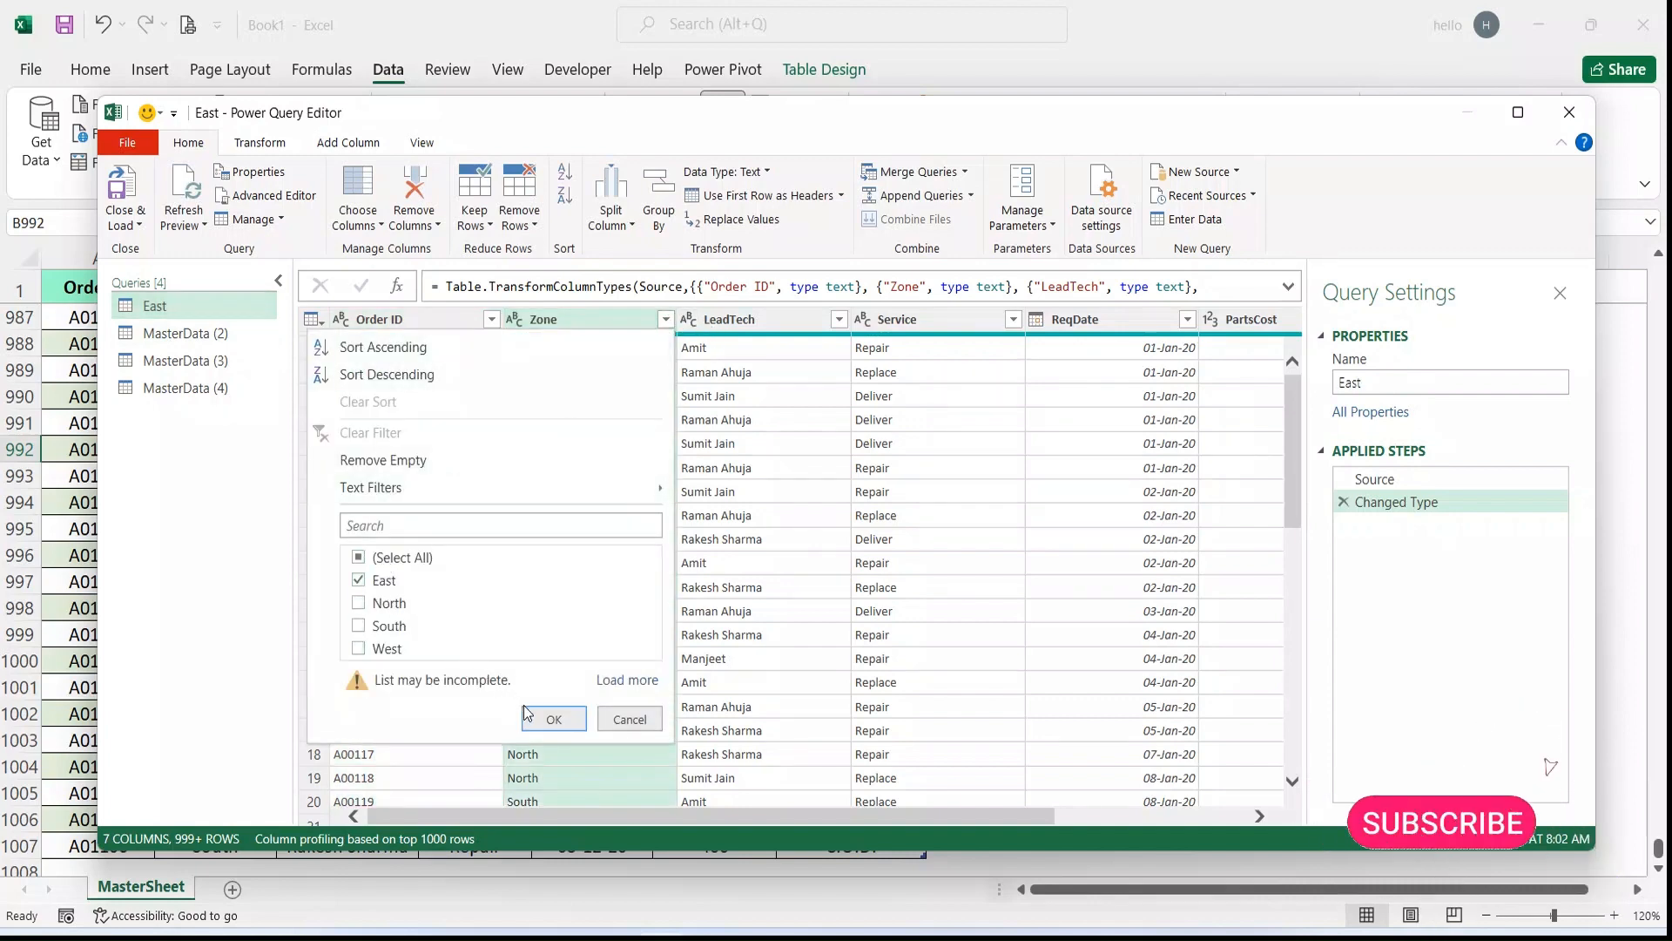
pyautogui.click(554, 718)
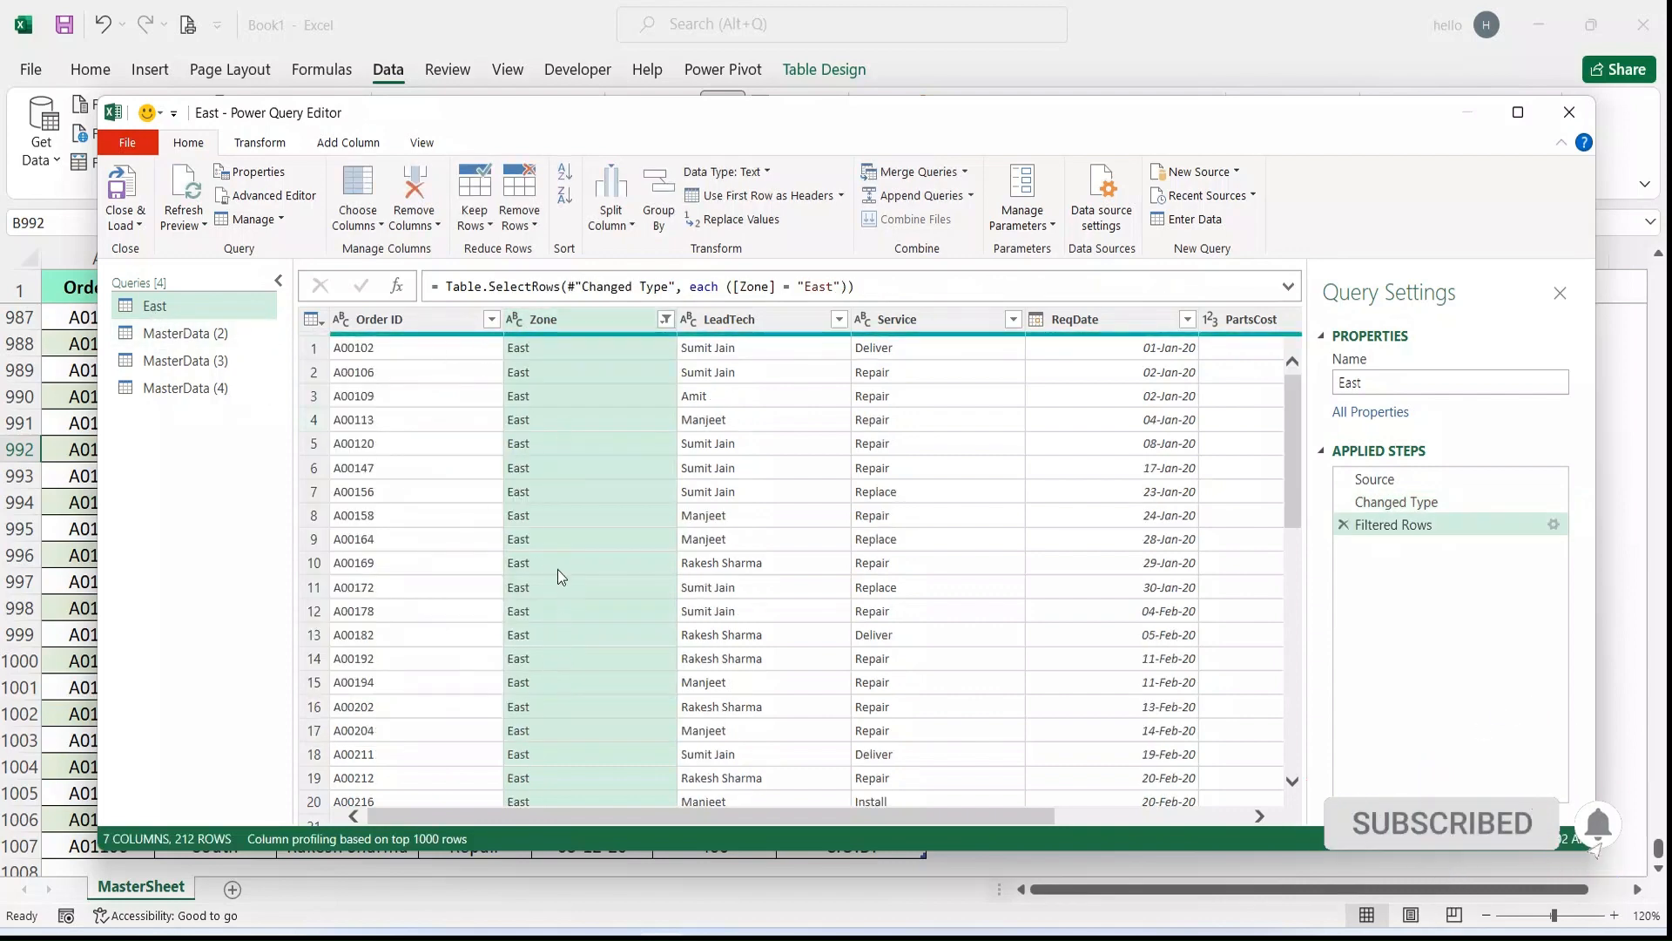
# Step: Rename the MasterData (2) query as West and filter its Zone column to West only
pyautogui.click(185, 338)
pyautogui.rightClick(185, 340)
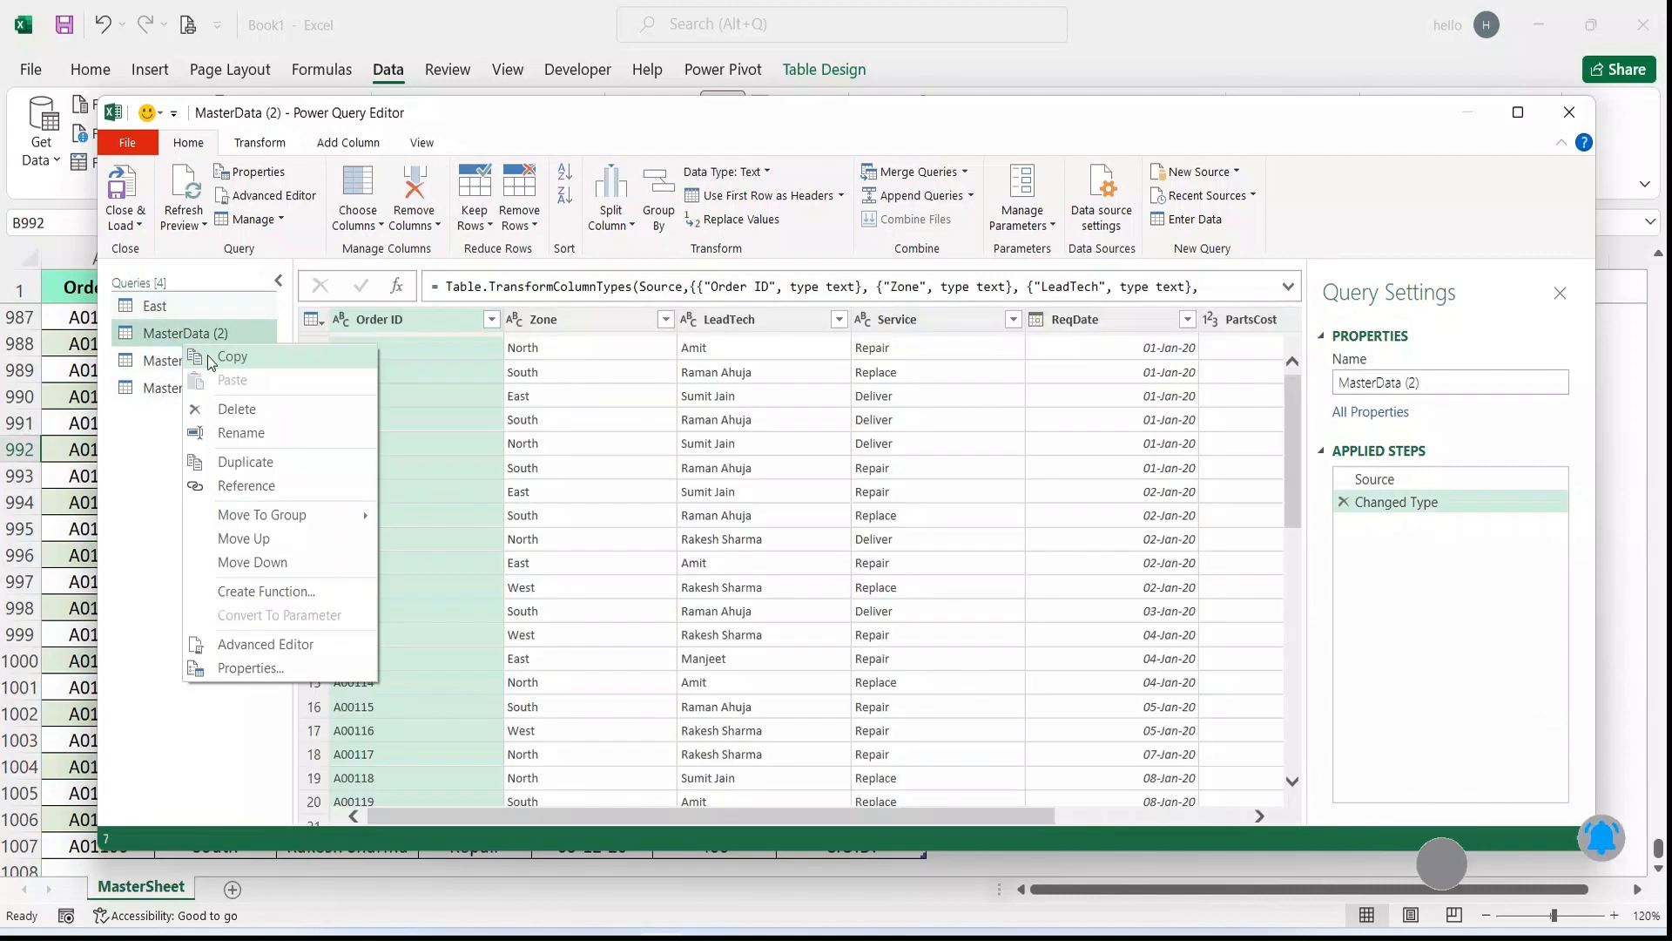
pyautogui.click(237, 434)
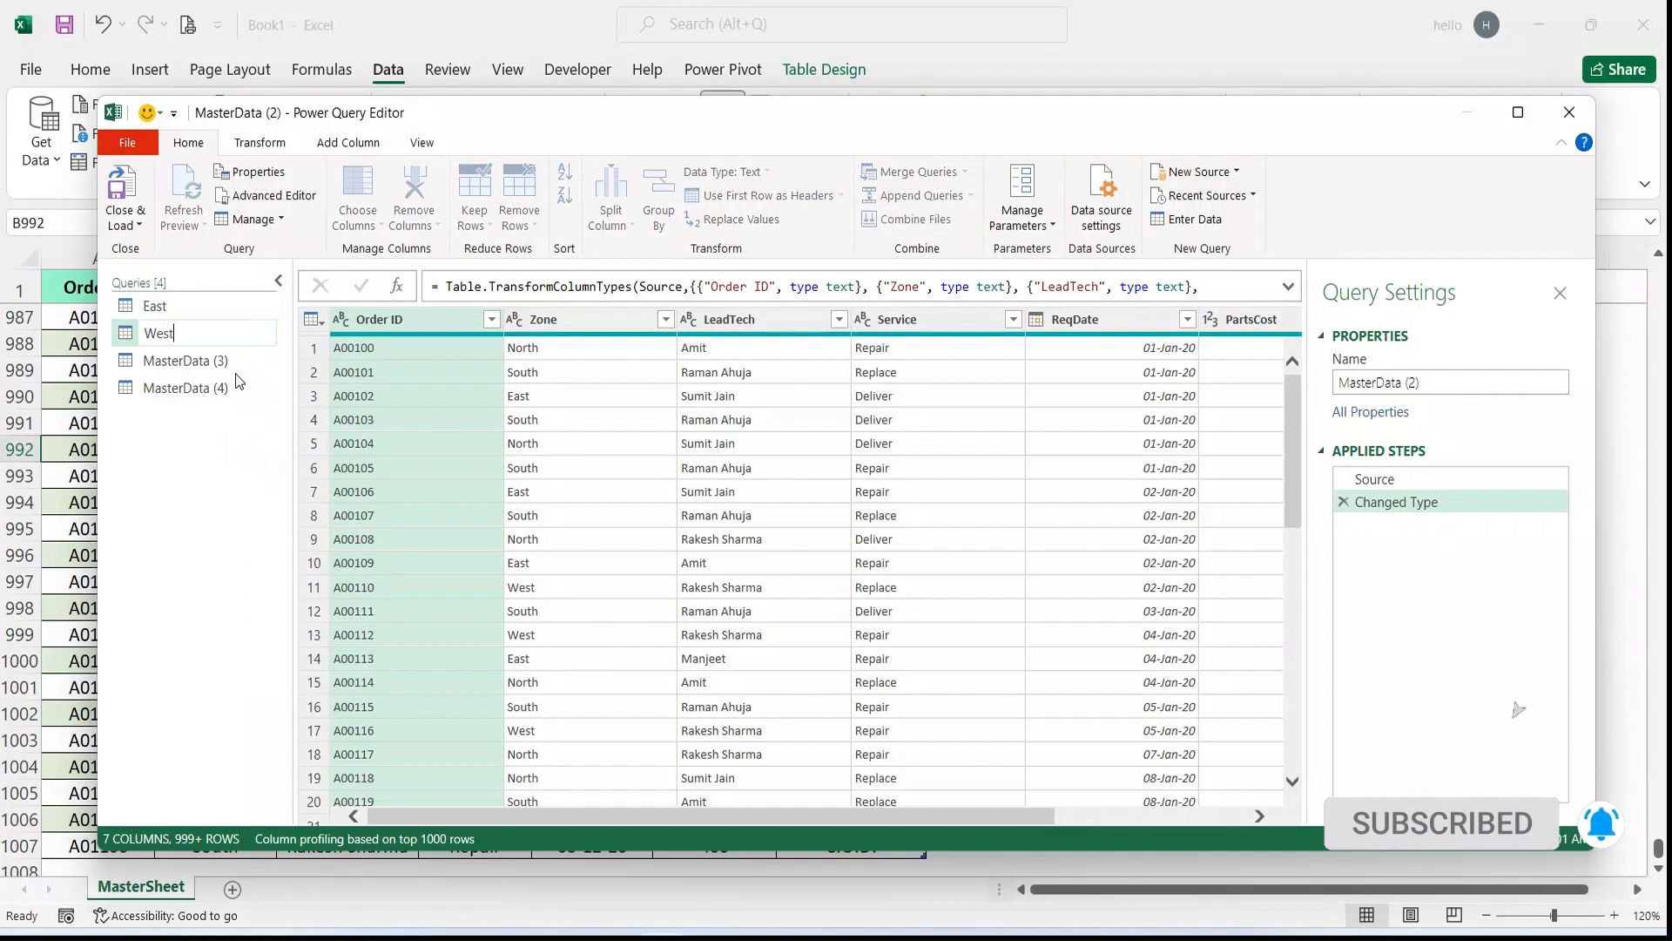
pyautogui.press('Return')
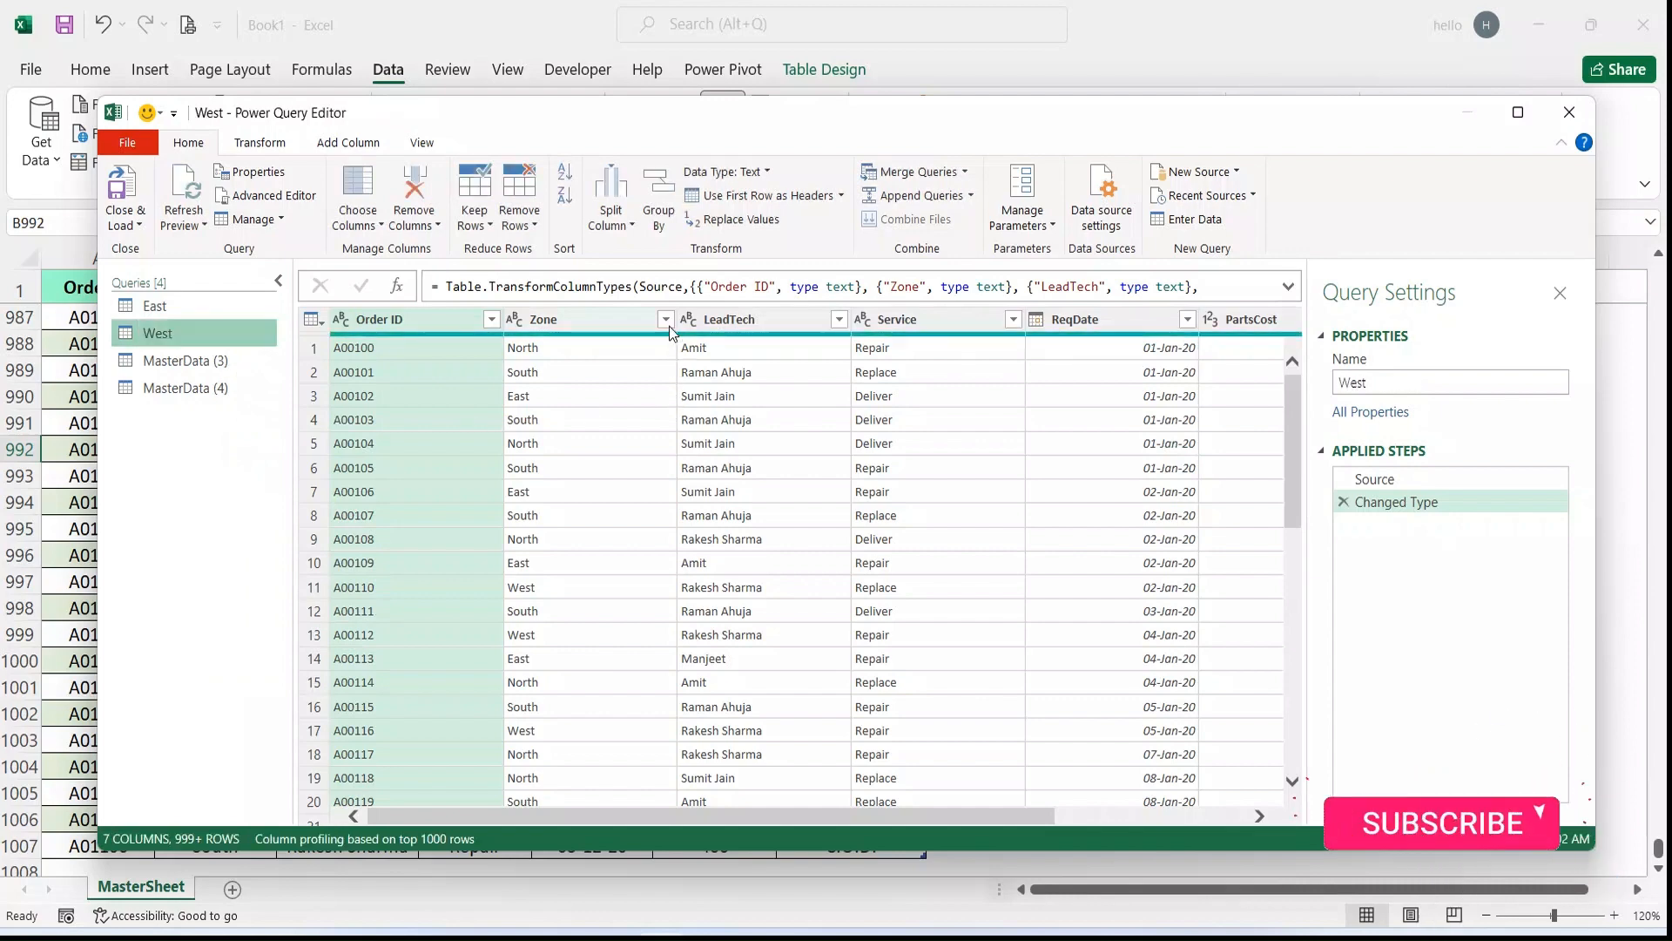
pyautogui.click(666, 320)
pyautogui.click(377, 558)
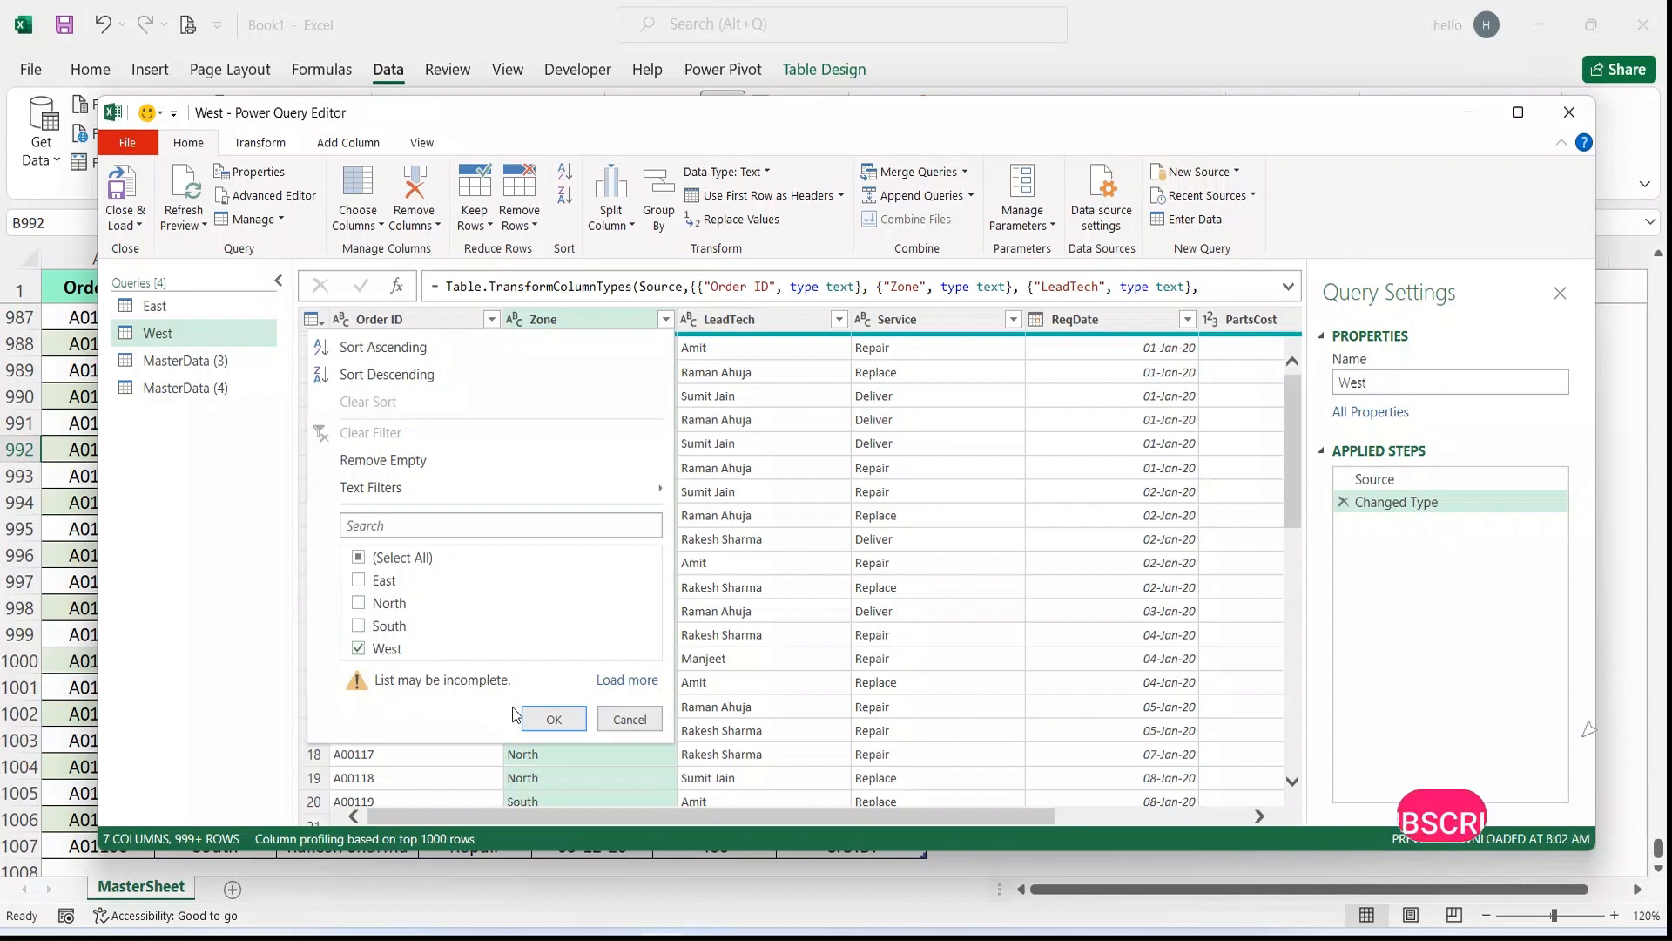
pyautogui.click(554, 718)
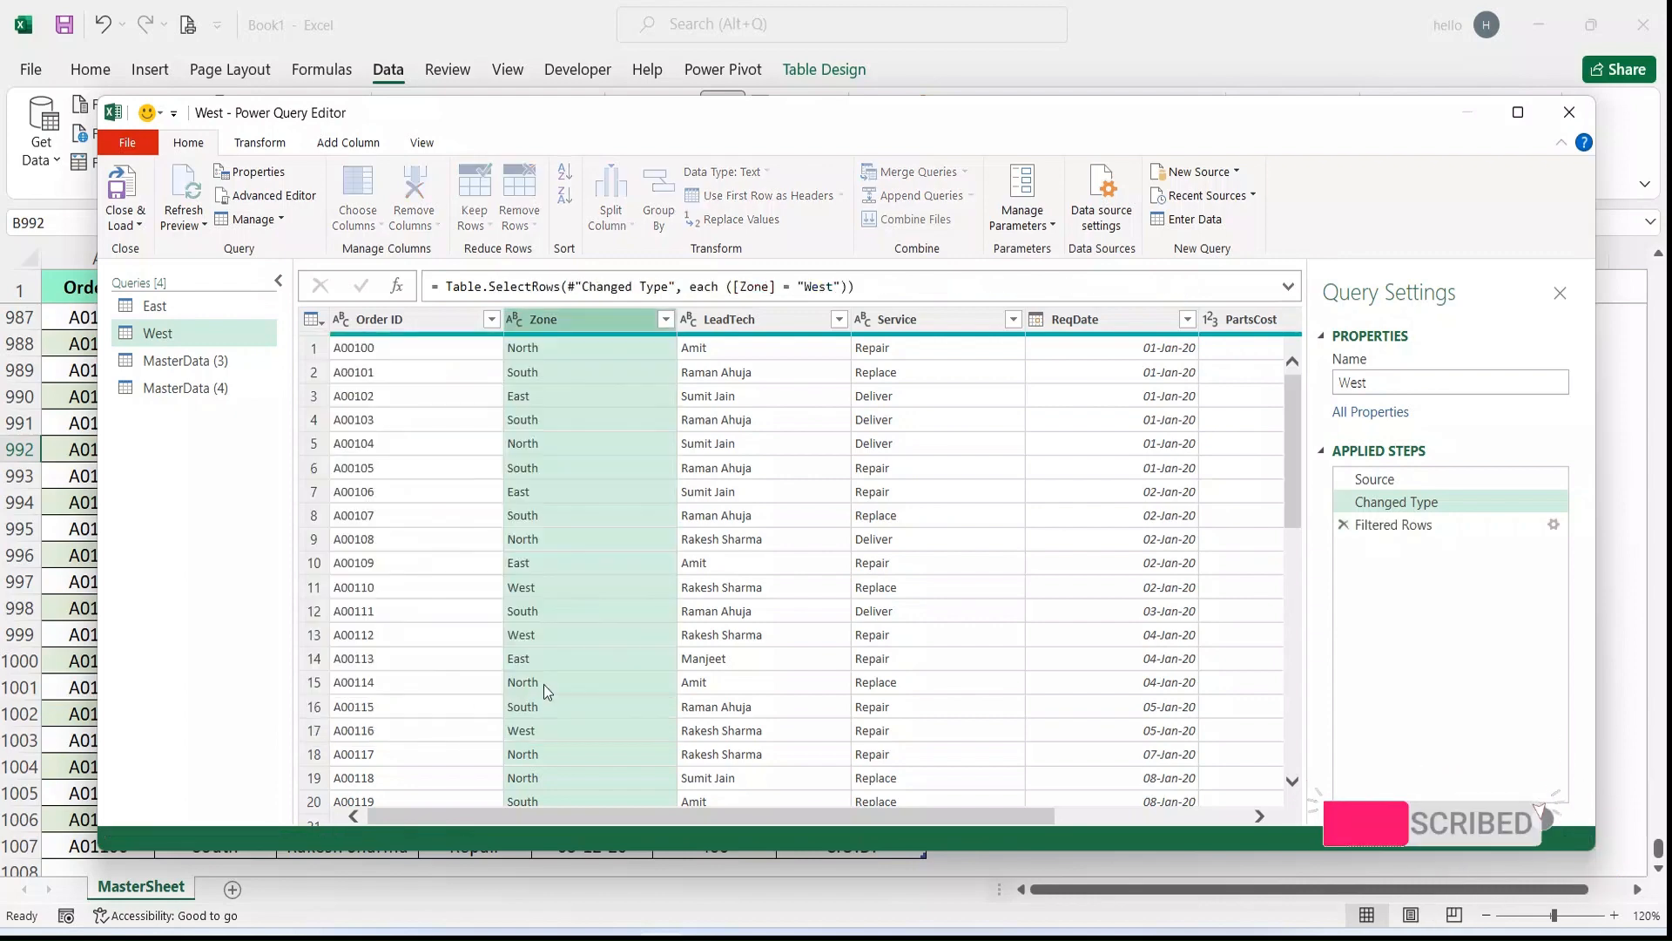
# Step: Rename the MasterData (3) query as North and filter its Zone column to North only
pyautogui.click(176, 363)
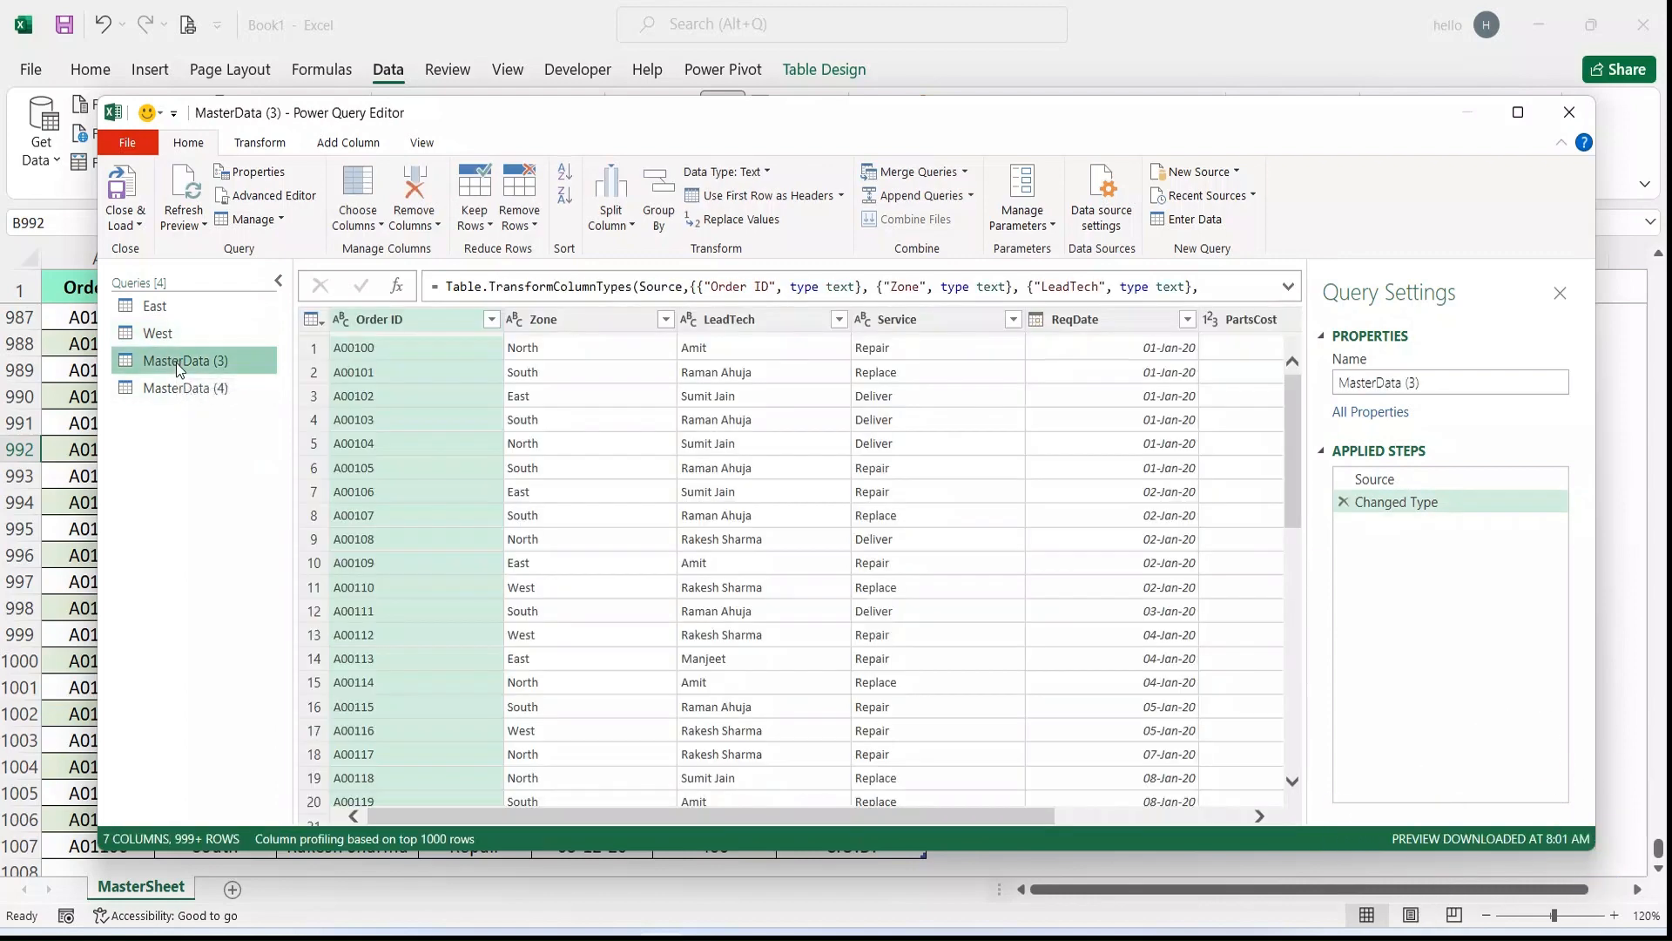
pyautogui.rightClick(176, 362)
pyautogui.click(244, 449)
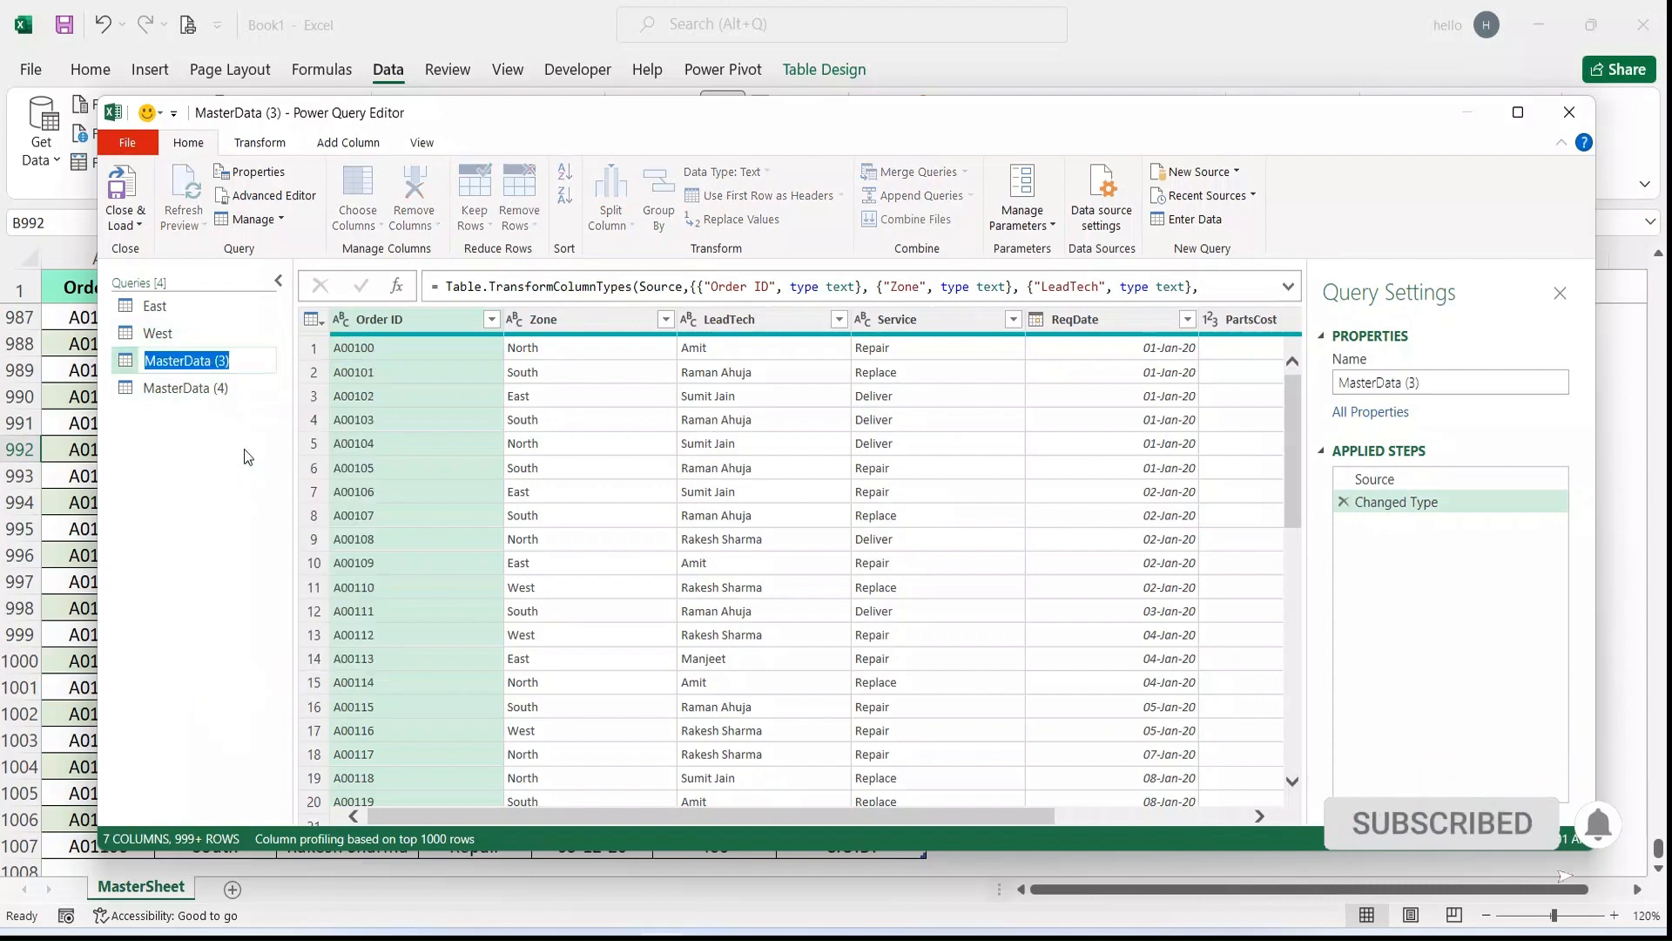
pyautogui.write('North')
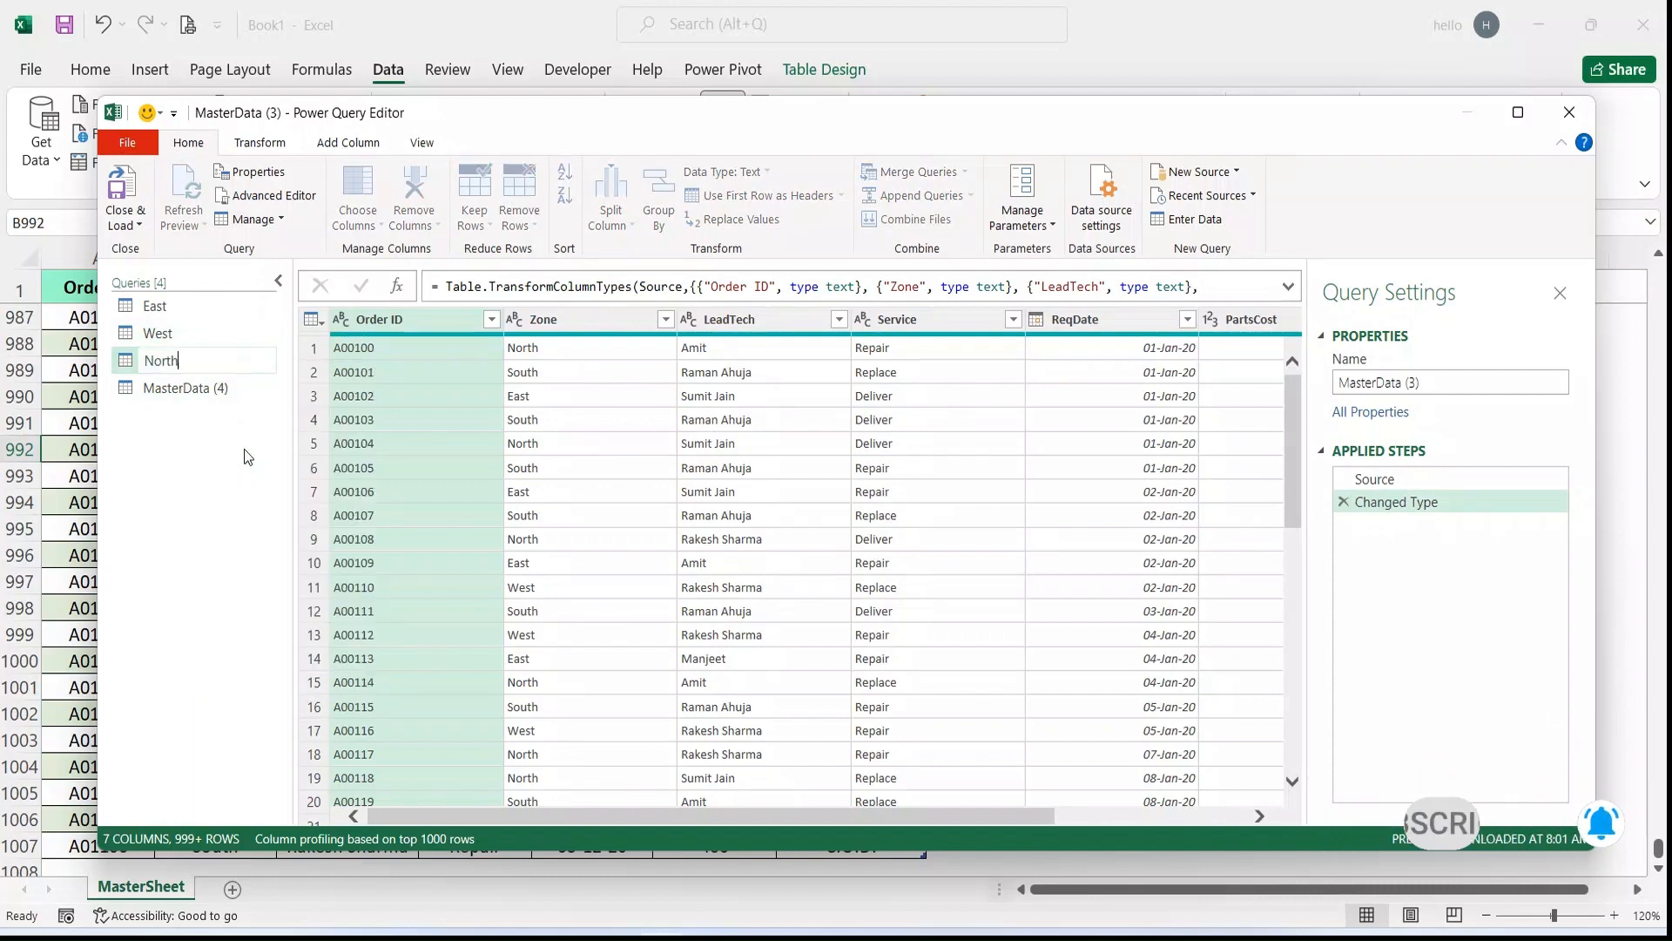
pyautogui.press('Return')
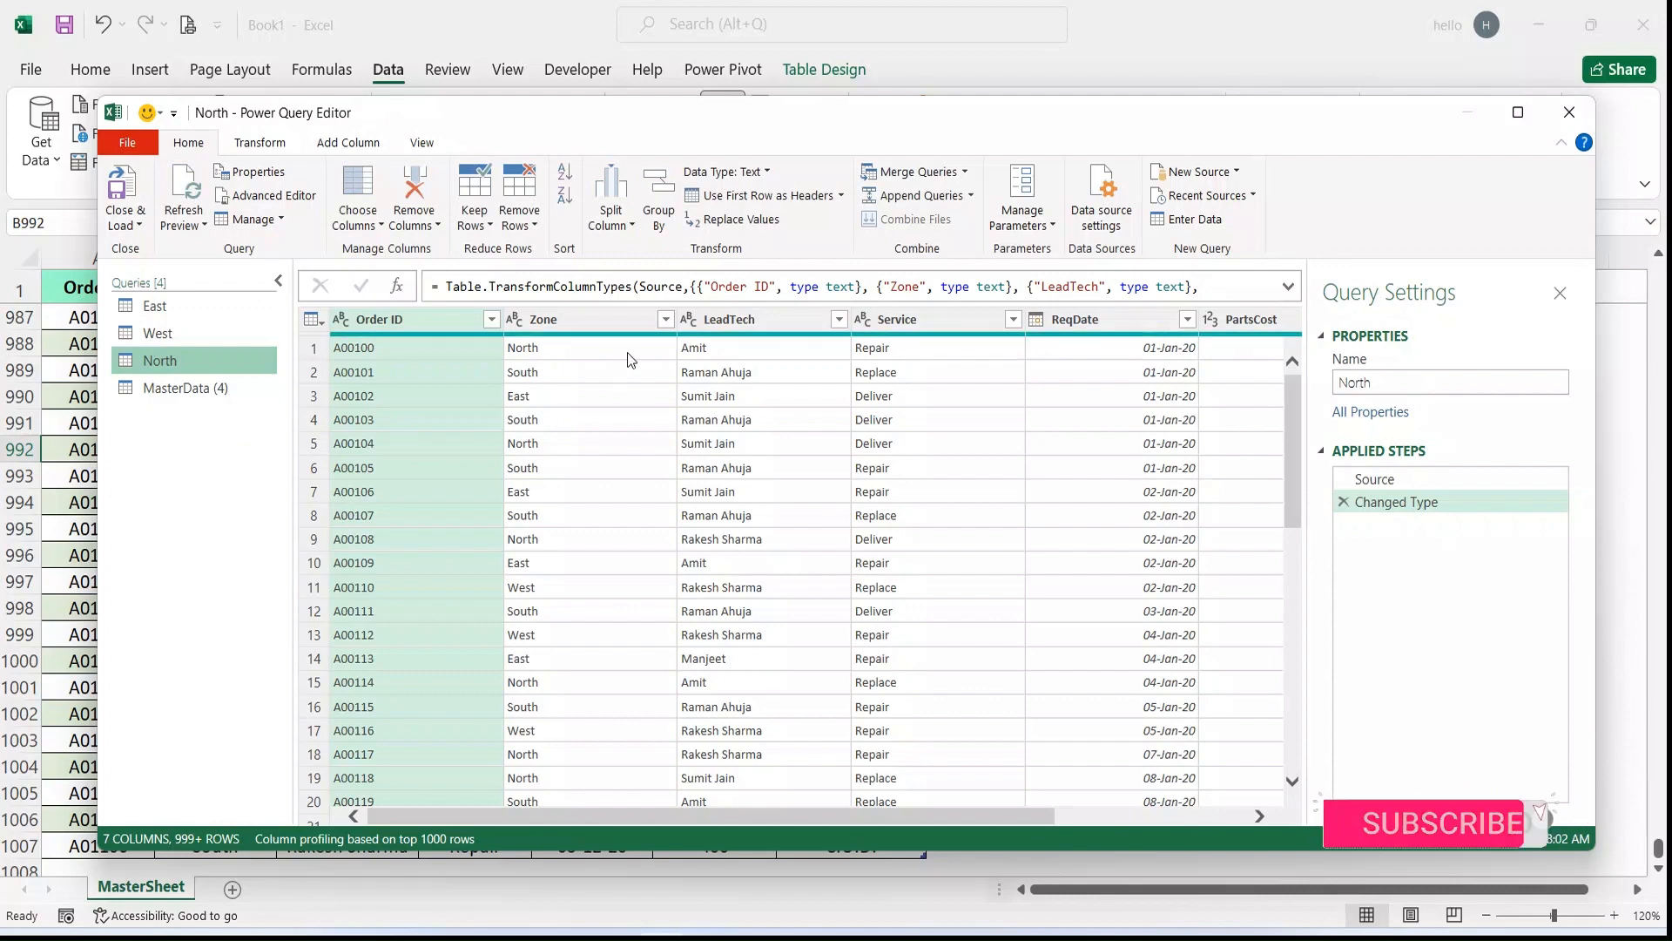
pyautogui.click(666, 319)
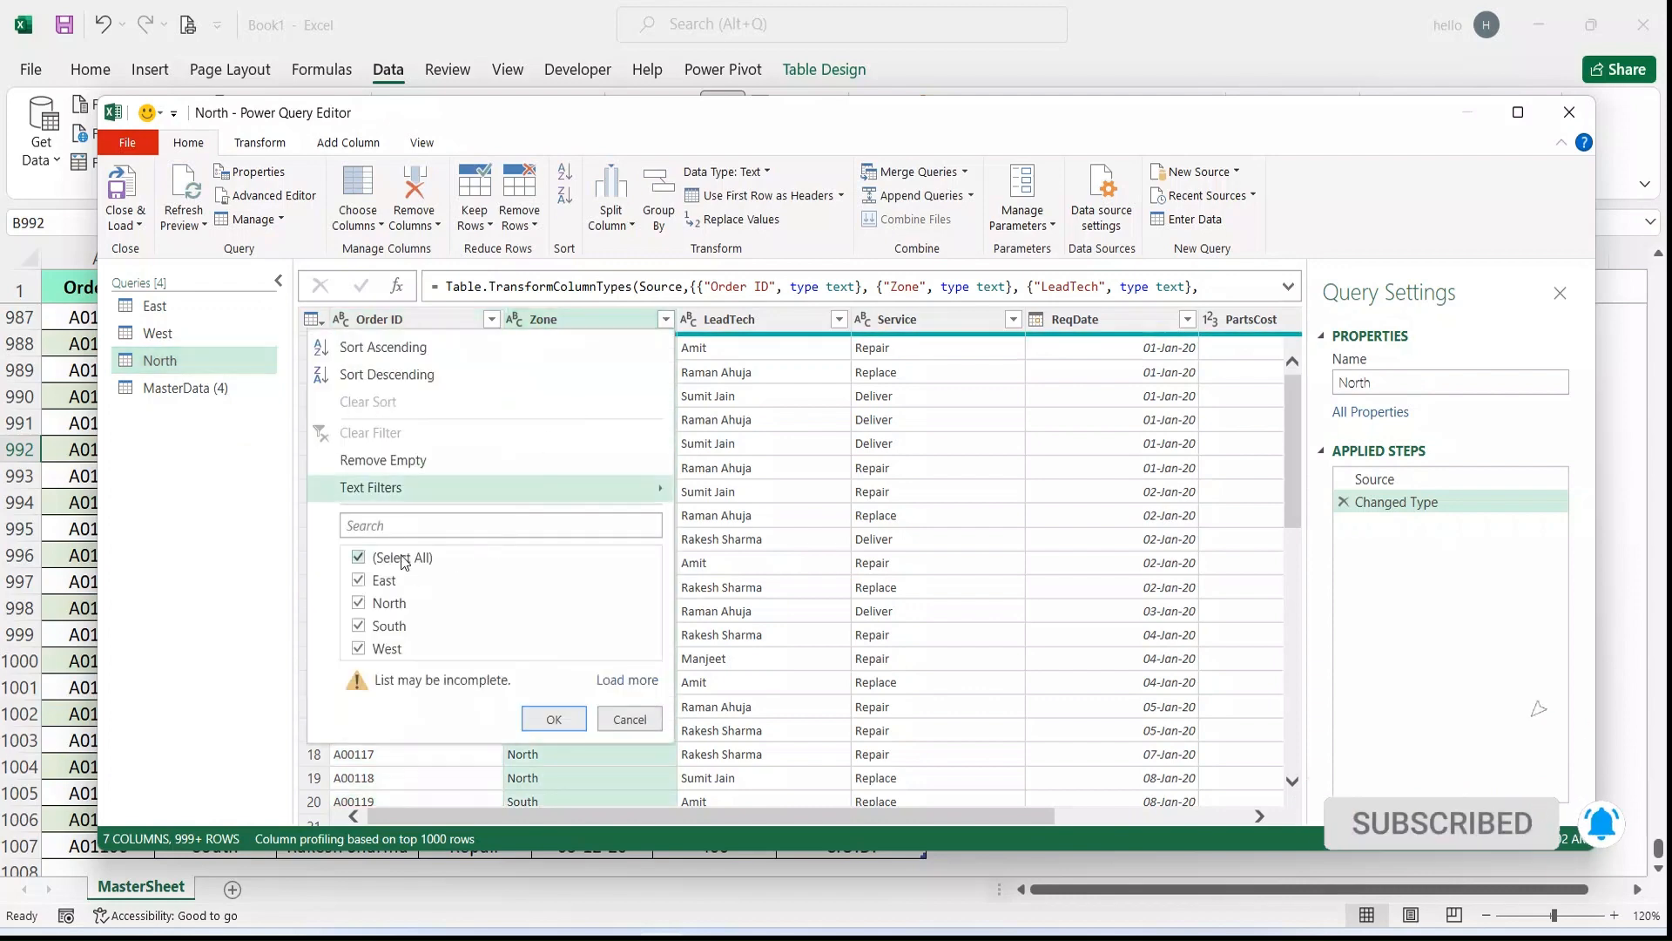
pyautogui.click(403, 559)
pyautogui.click(358, 603)
pyautogui.click(540, 718)
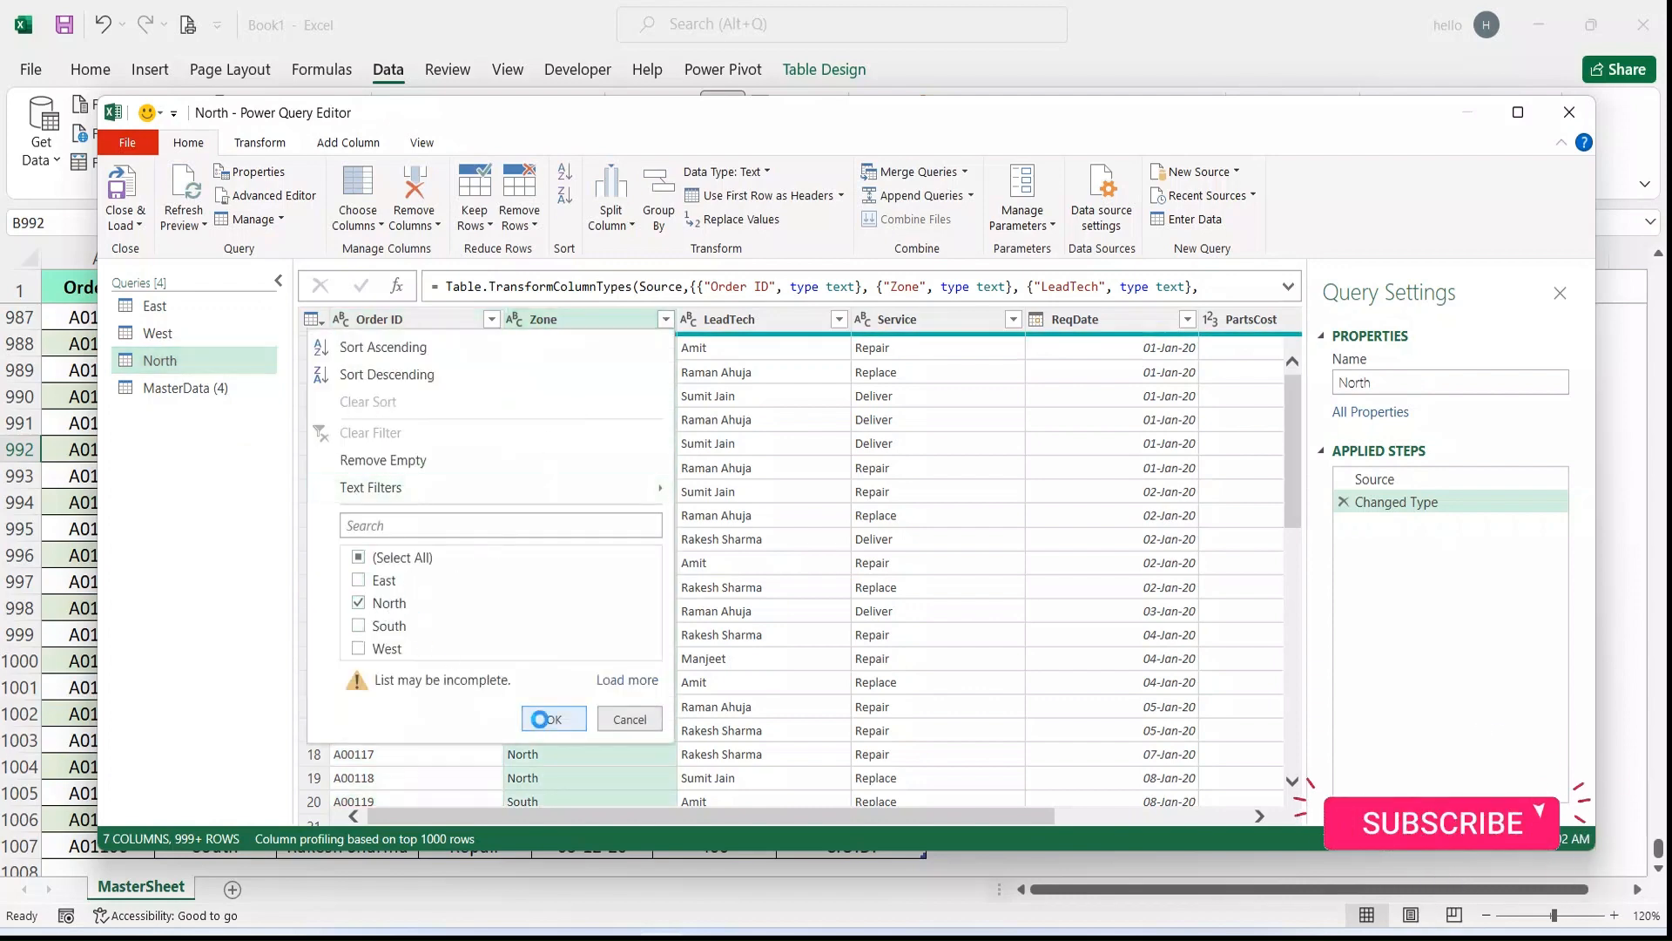
# Step: Rename the MasterData (4) query as South and filter its Zone column to South only
pyautogui.click(179, 394)
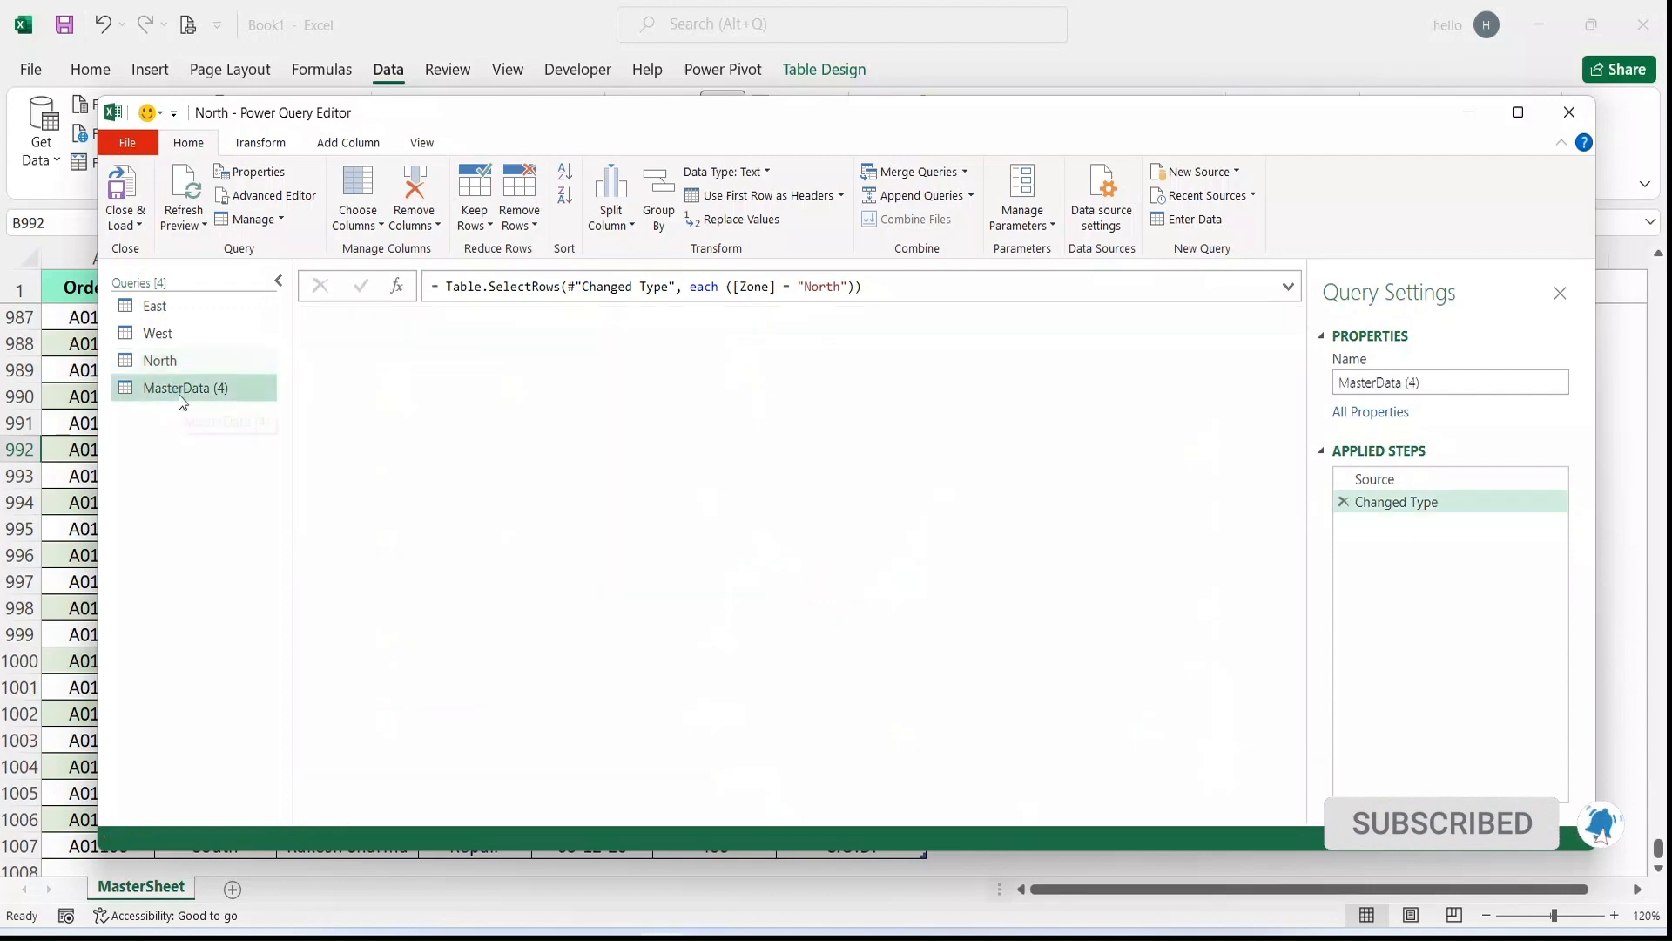
pyautogui.rightClick(179, 394)
pyautogui.press('Escape')
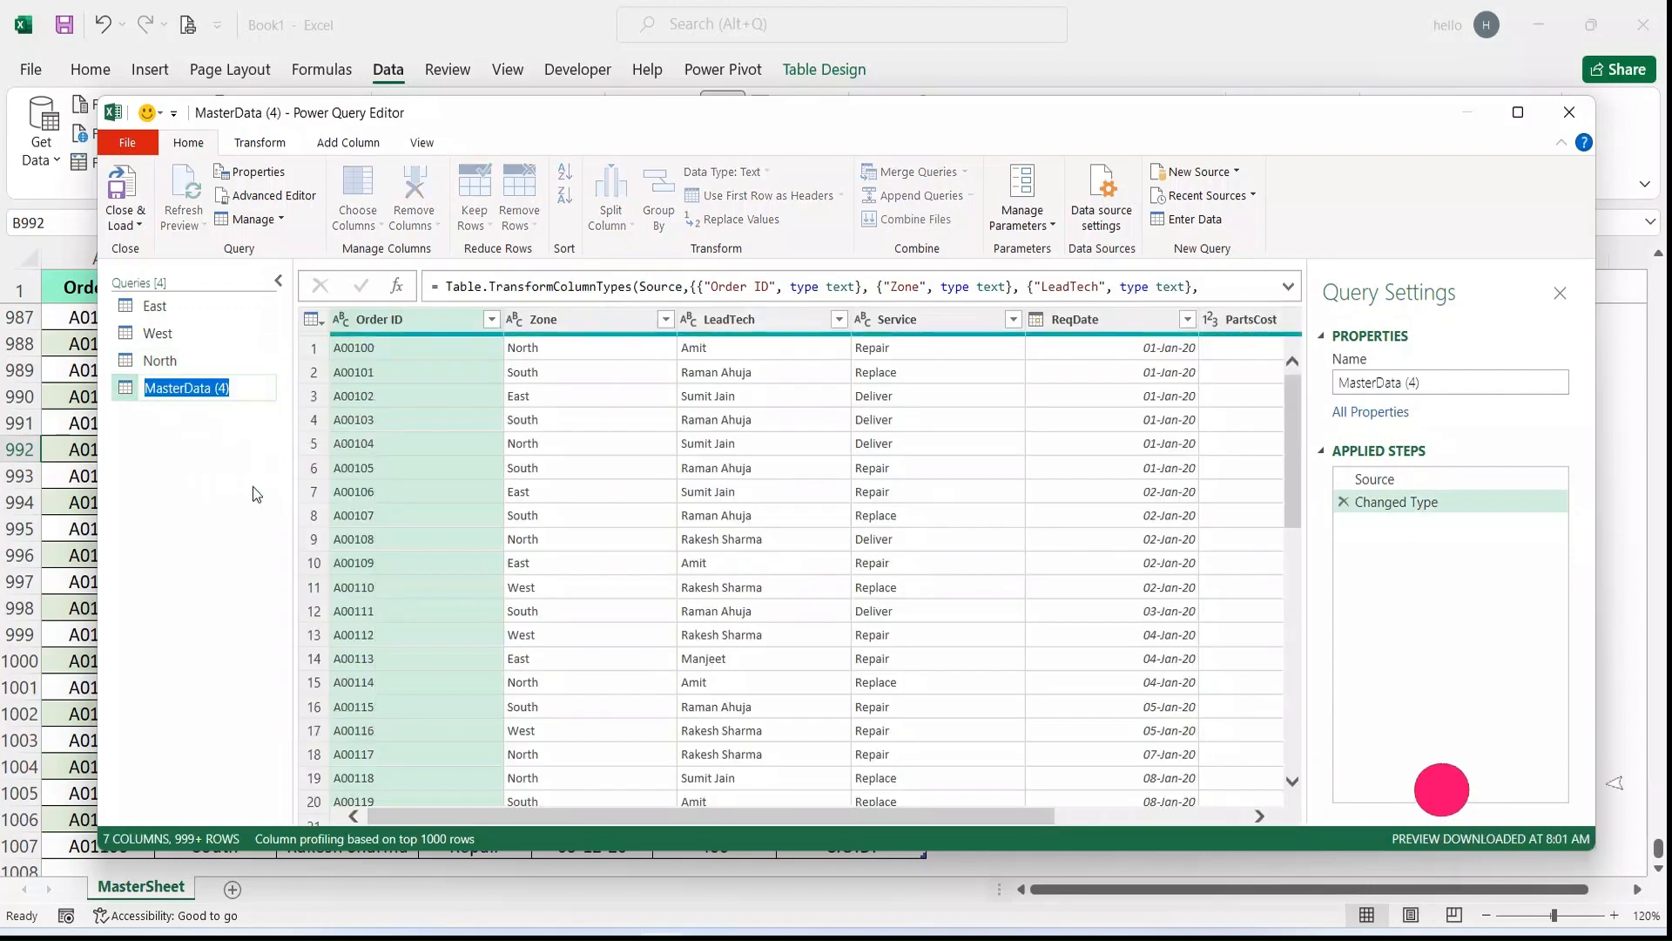
pyautogui.write('SO')
pyautogui.press('BackSpace')
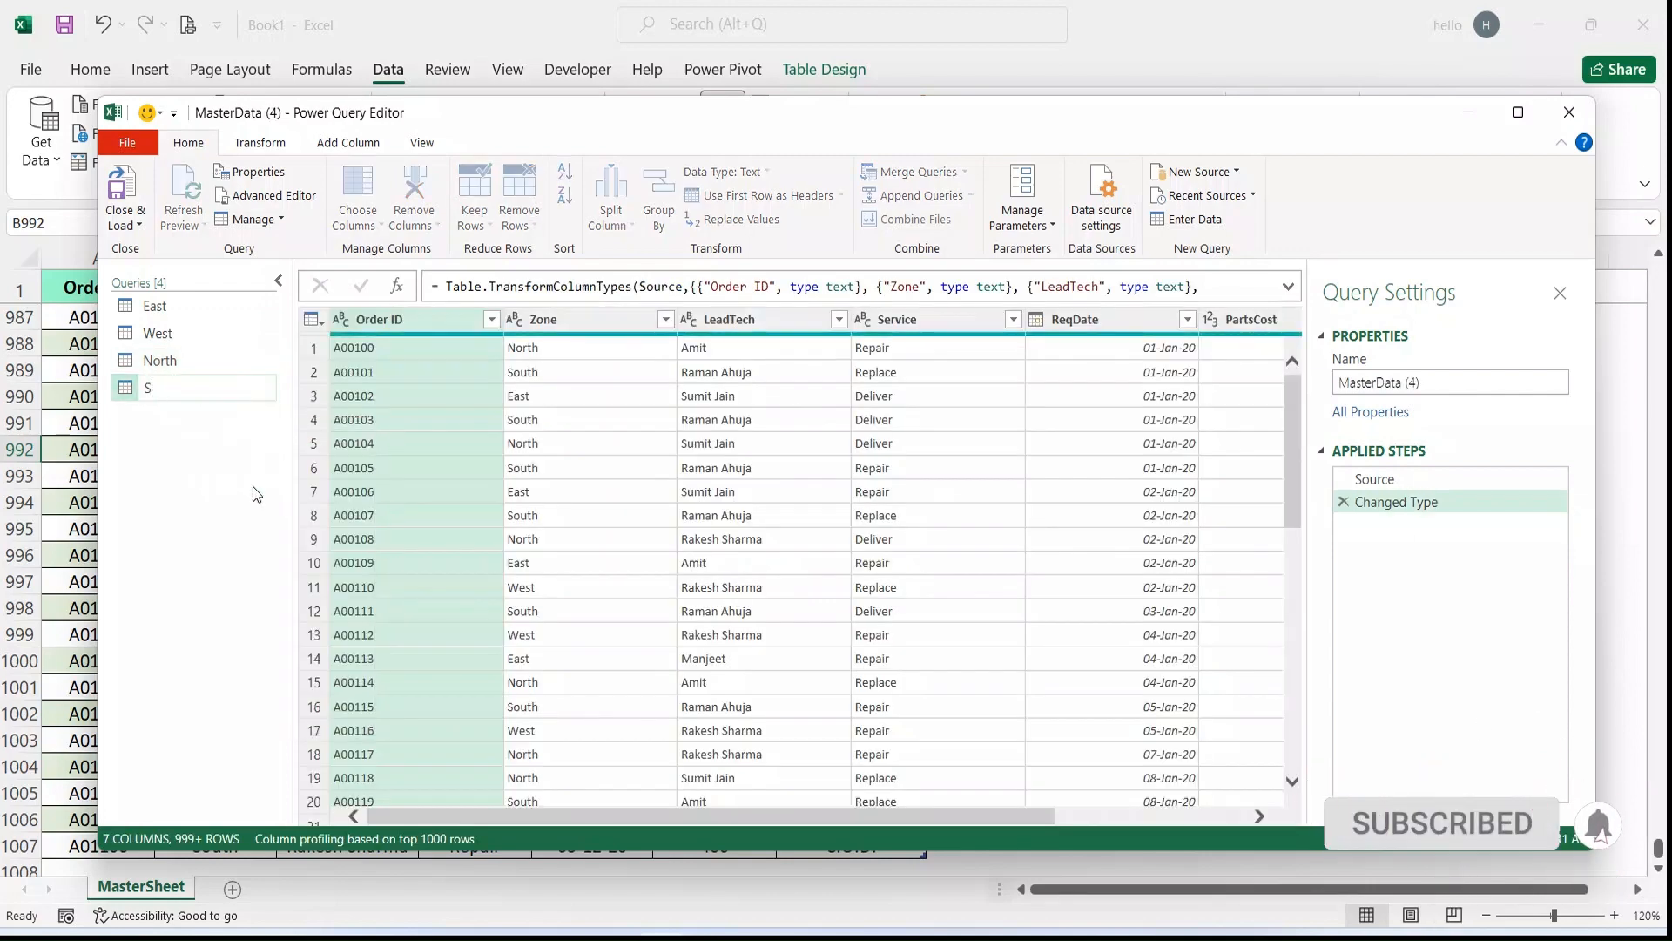
pyautogui.write('outh')
pyautogui.press('Return')
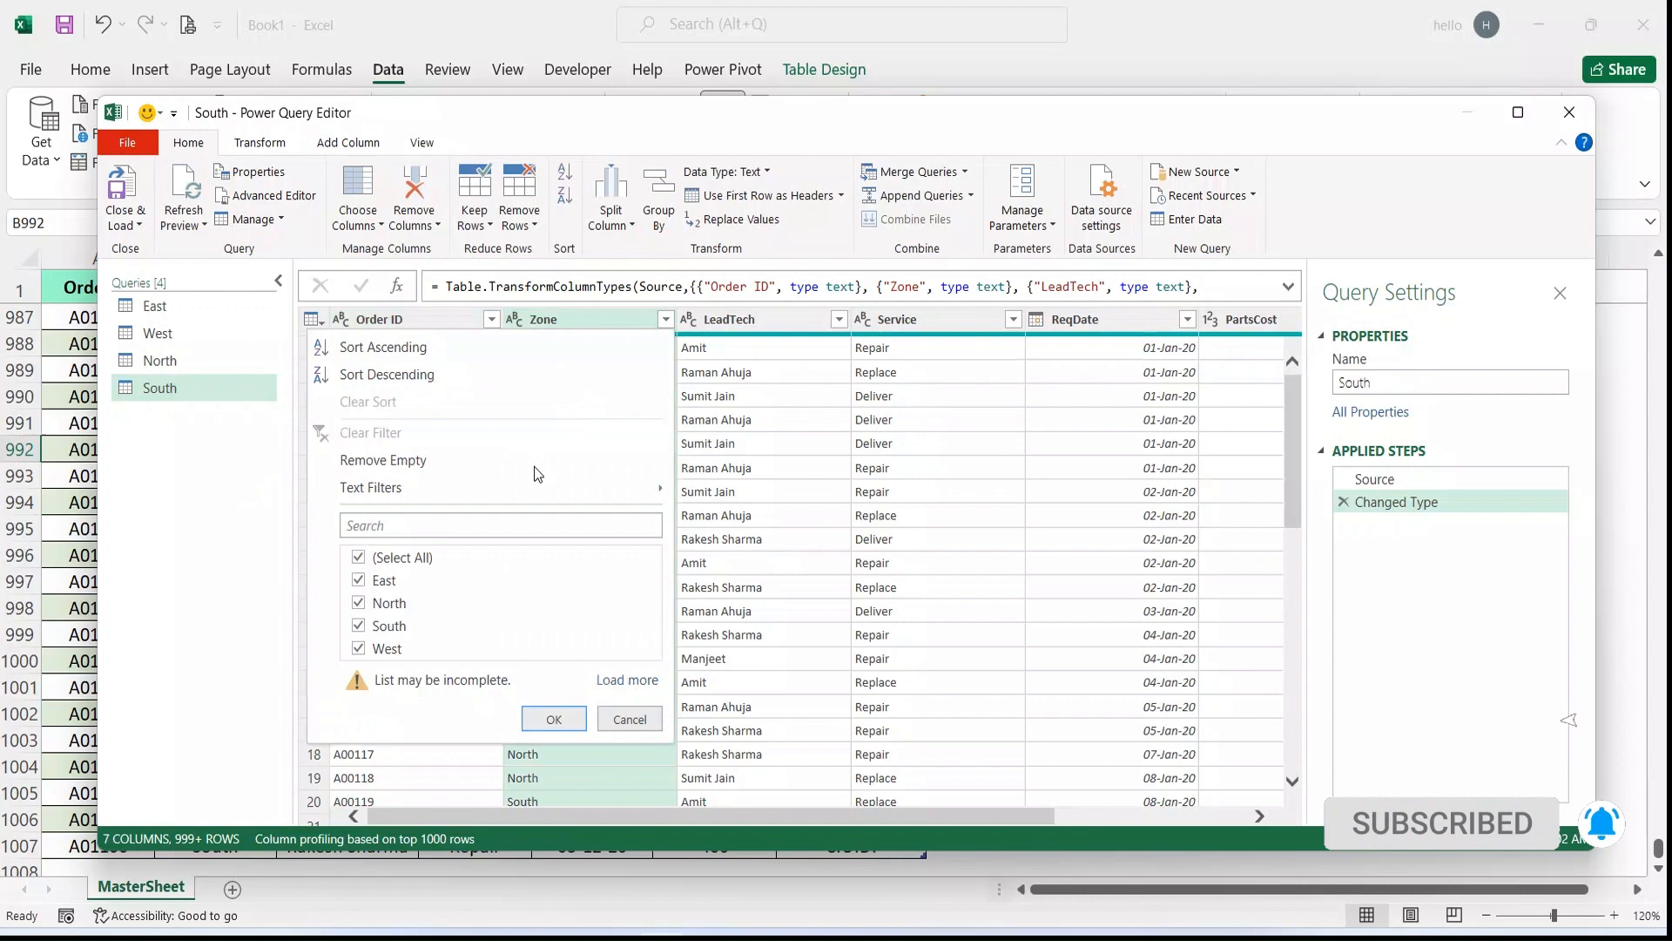
pyautogui.click(403, 557)
pyautogui.click(388, 626)
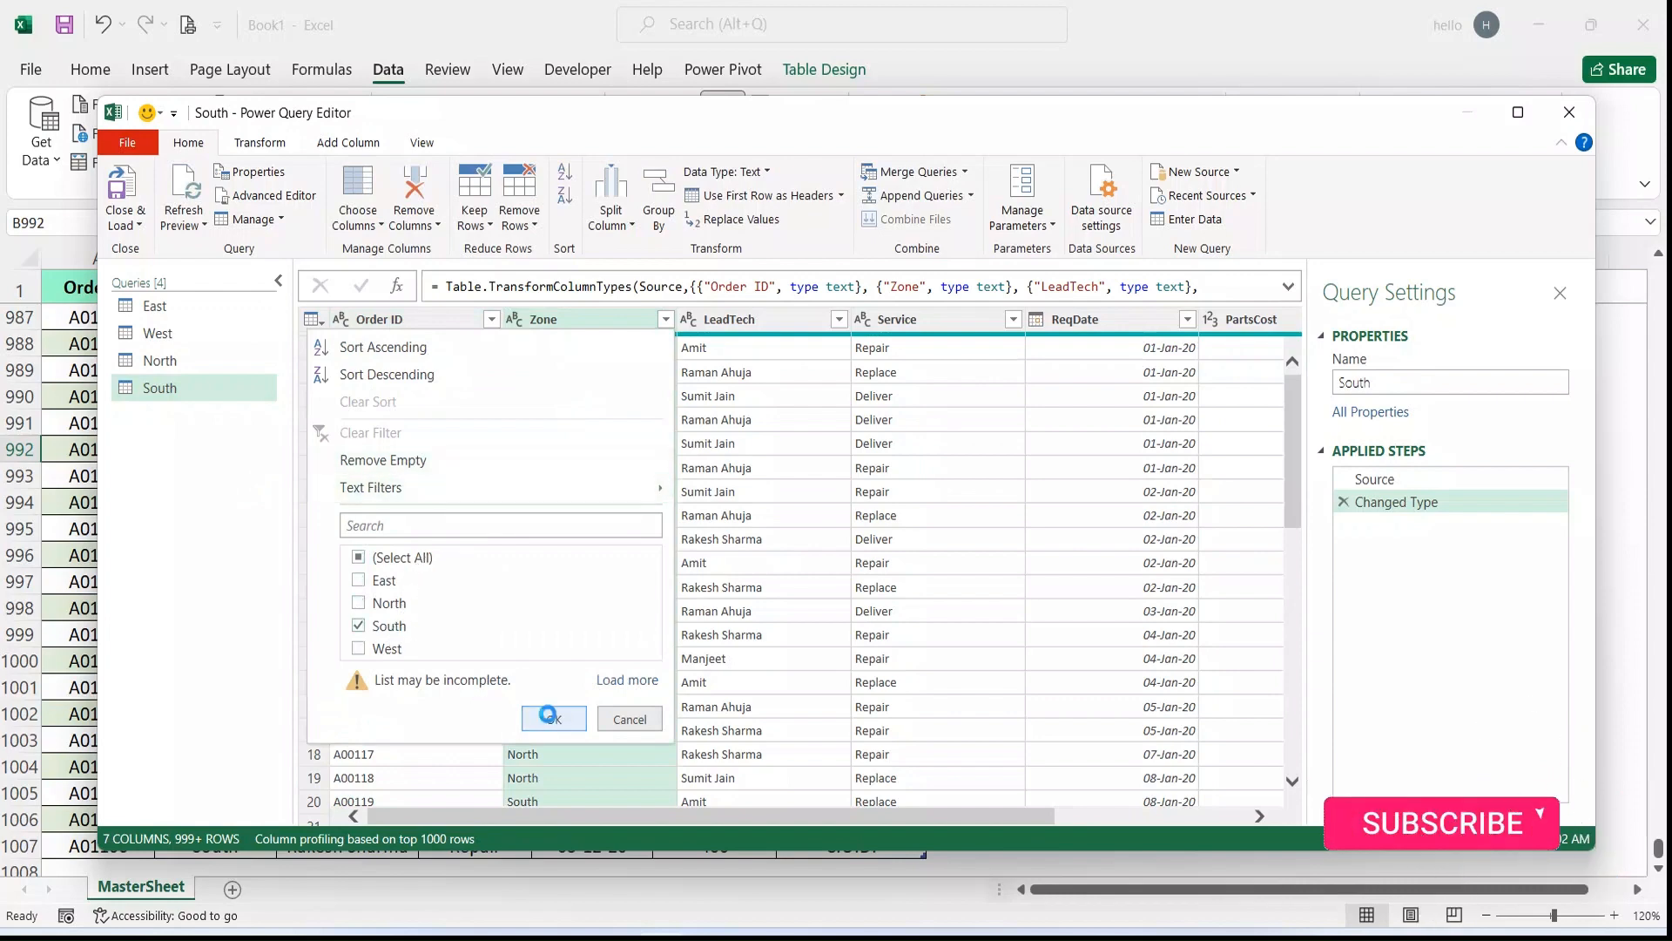
pyautogui.click(551, 717)
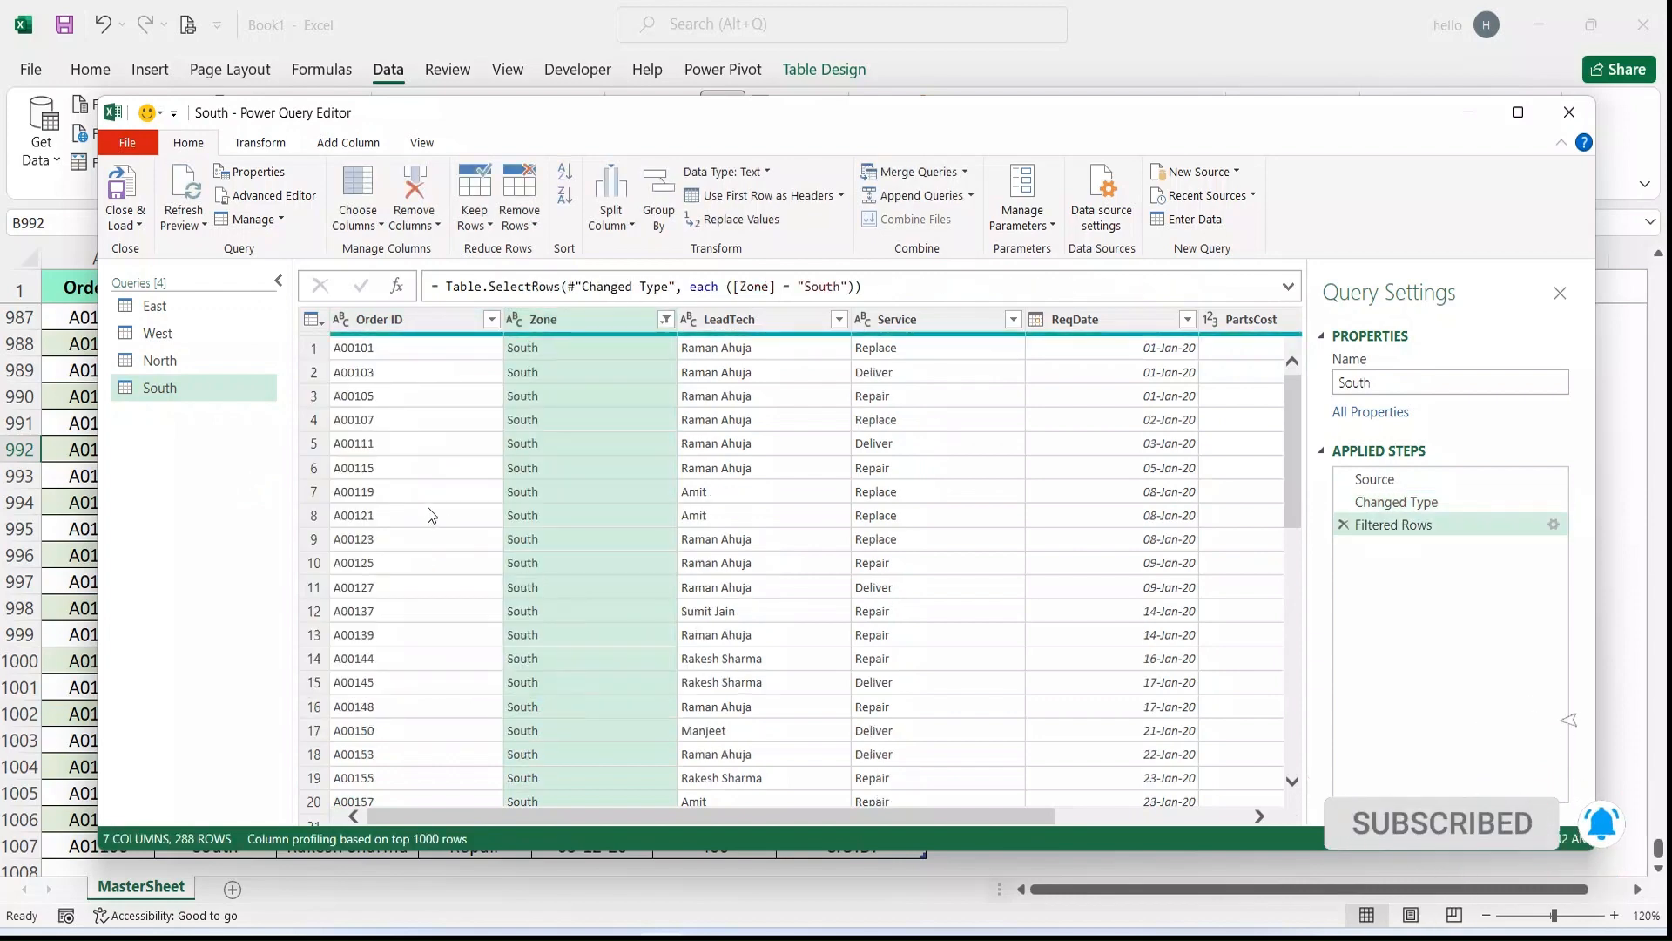
# Step: Check the filtered rows of the East, West and North queries and load all four zone queries into new worksheets with Close & Load
pyautogui.click(155, 314)
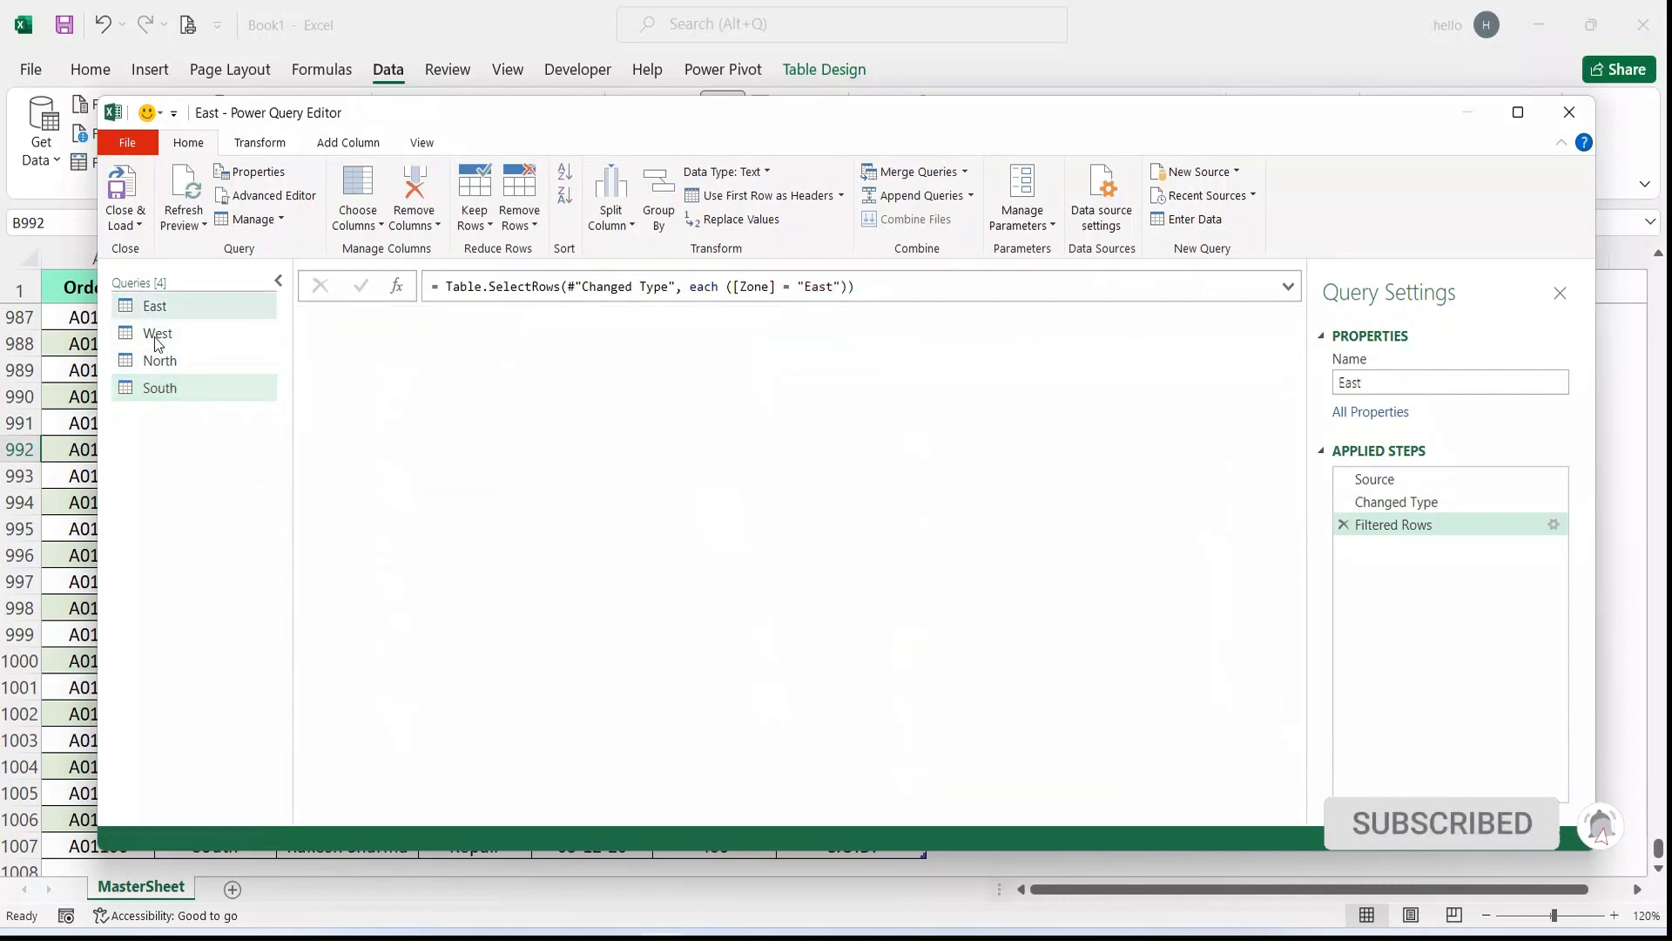
pyautogui.click(157, 336)
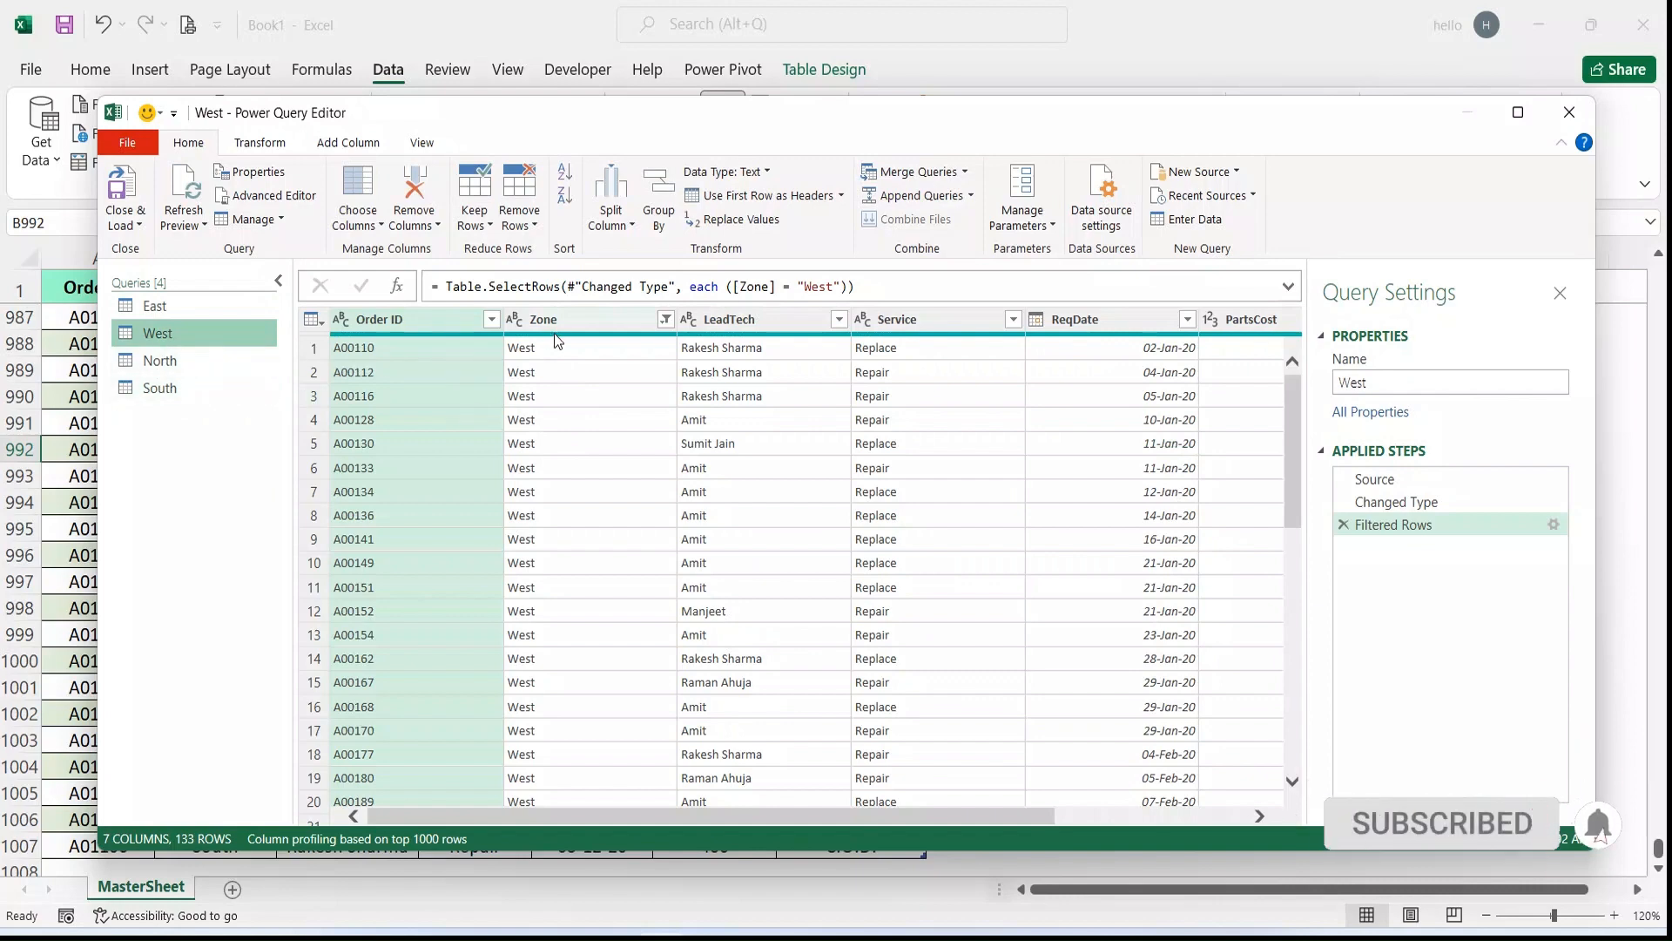
pyautogui.click(151, 363)
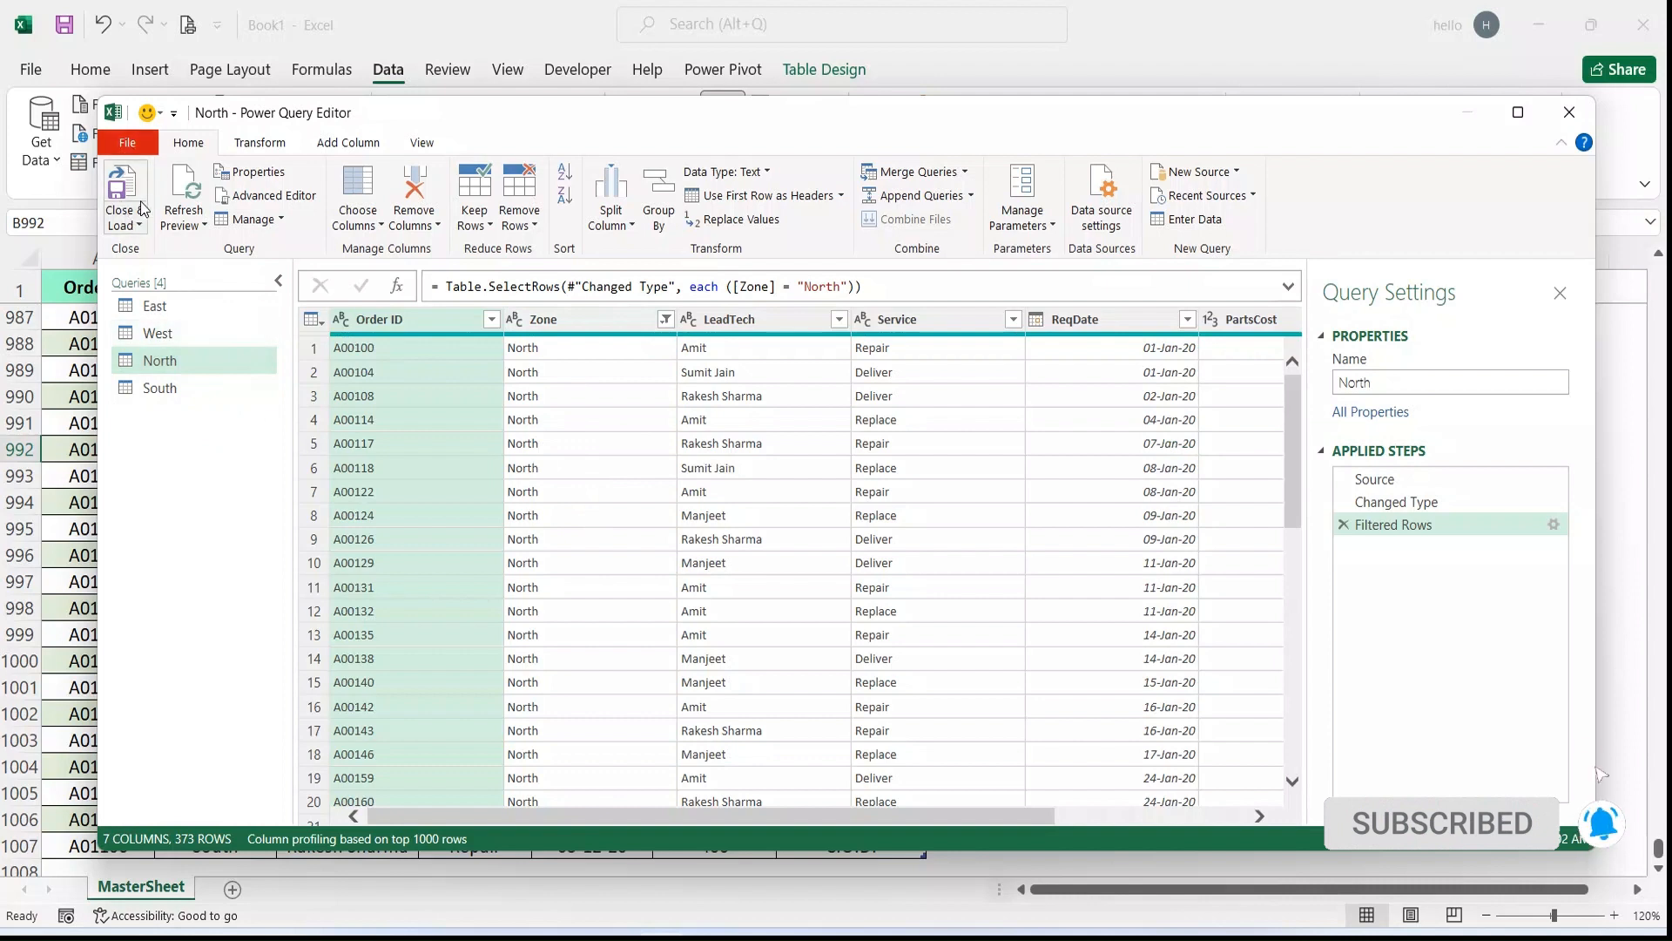
pyautogui.click(131, 225)
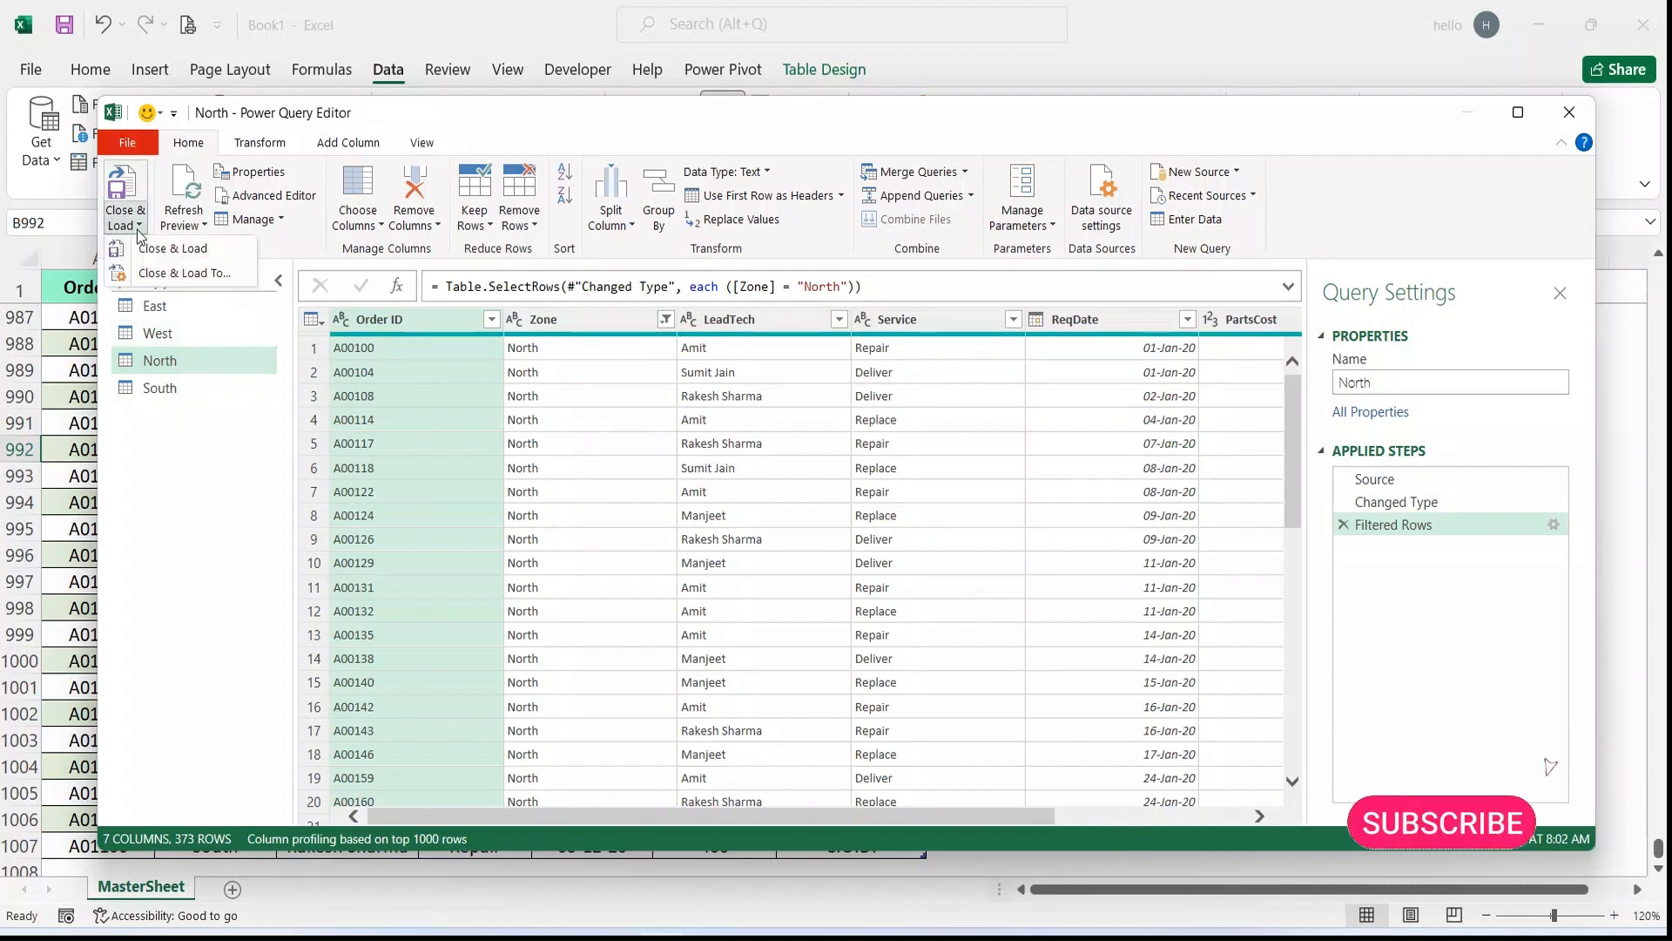
pyautogui.click(202, 251)
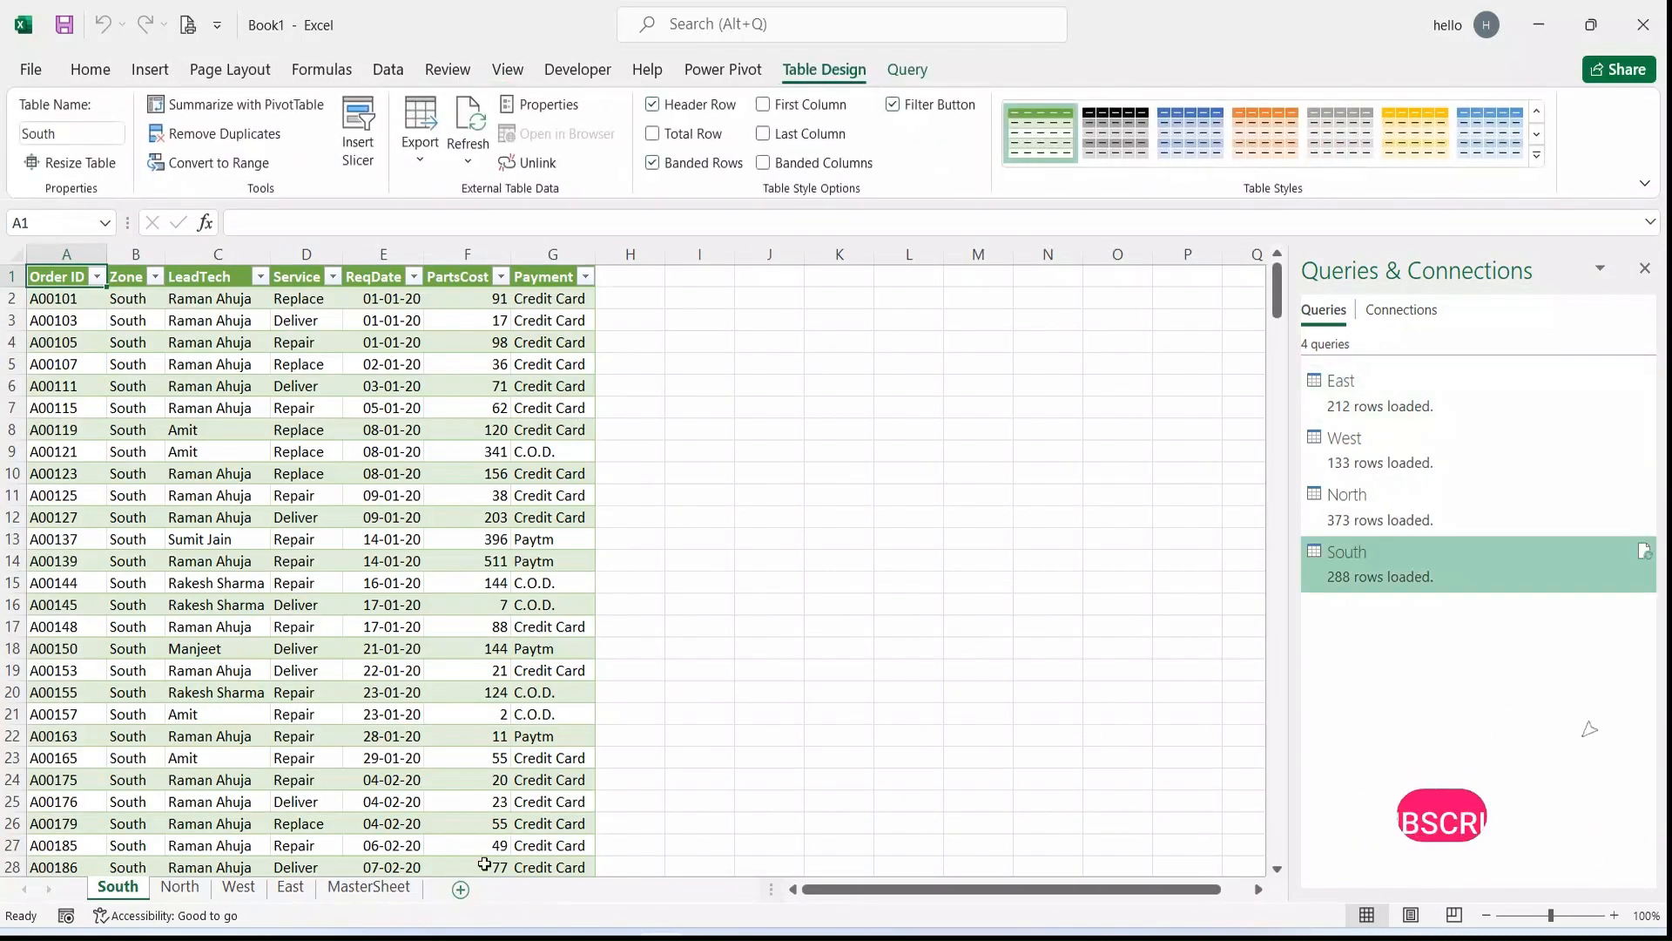
# Step: Reorder the worksheets as MasterSheet, East, West, North, South
pyautogui.click(291, 888)
pyautogui.moveTo(123, 887); pyautogui.dragTo(123, 888)
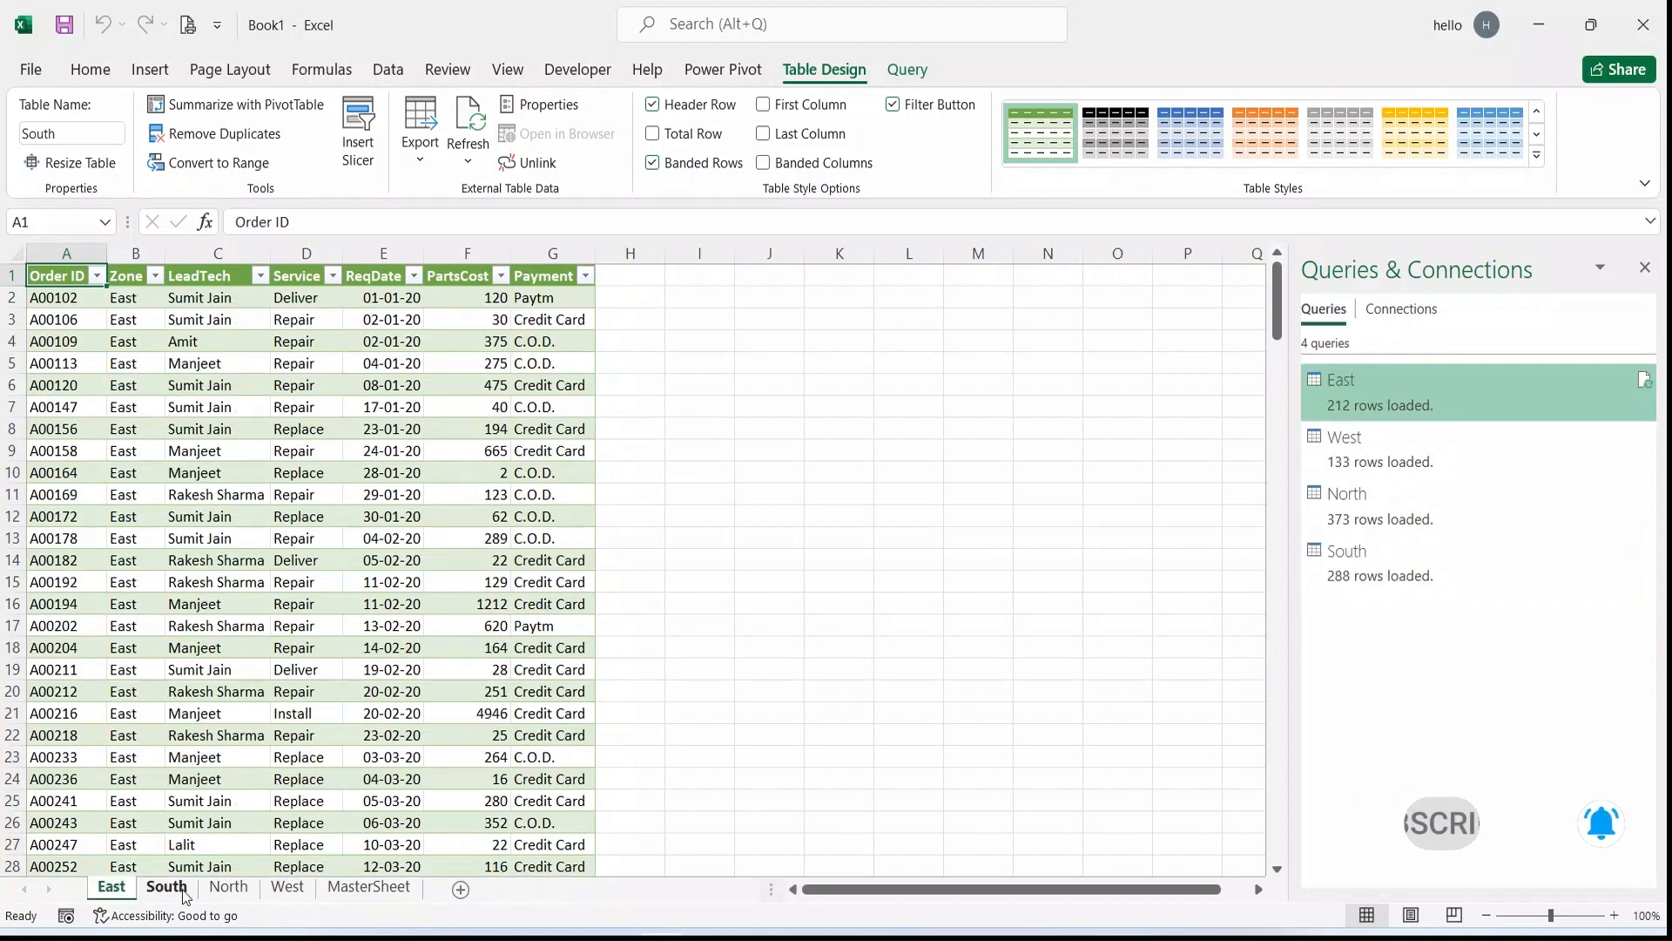
pyautogui.moveTo(288, 890); pyautogui.dragTo(144, 881)
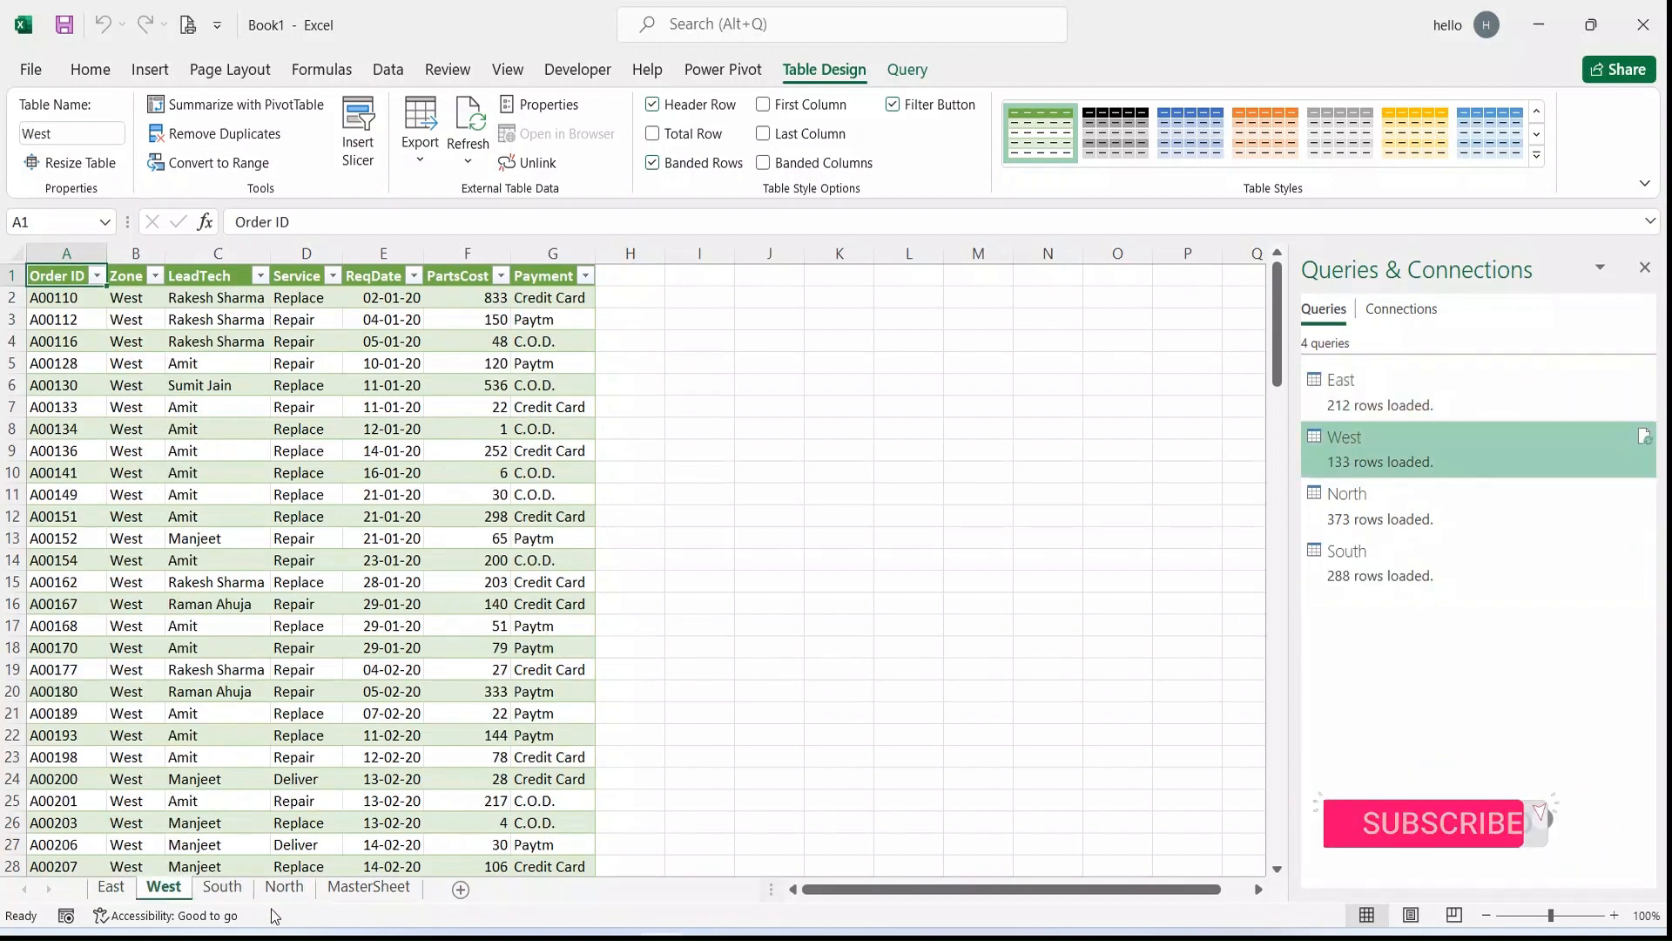
pyautogui.moveTo(279, 888); pyautogui.dragTo(222, 893)
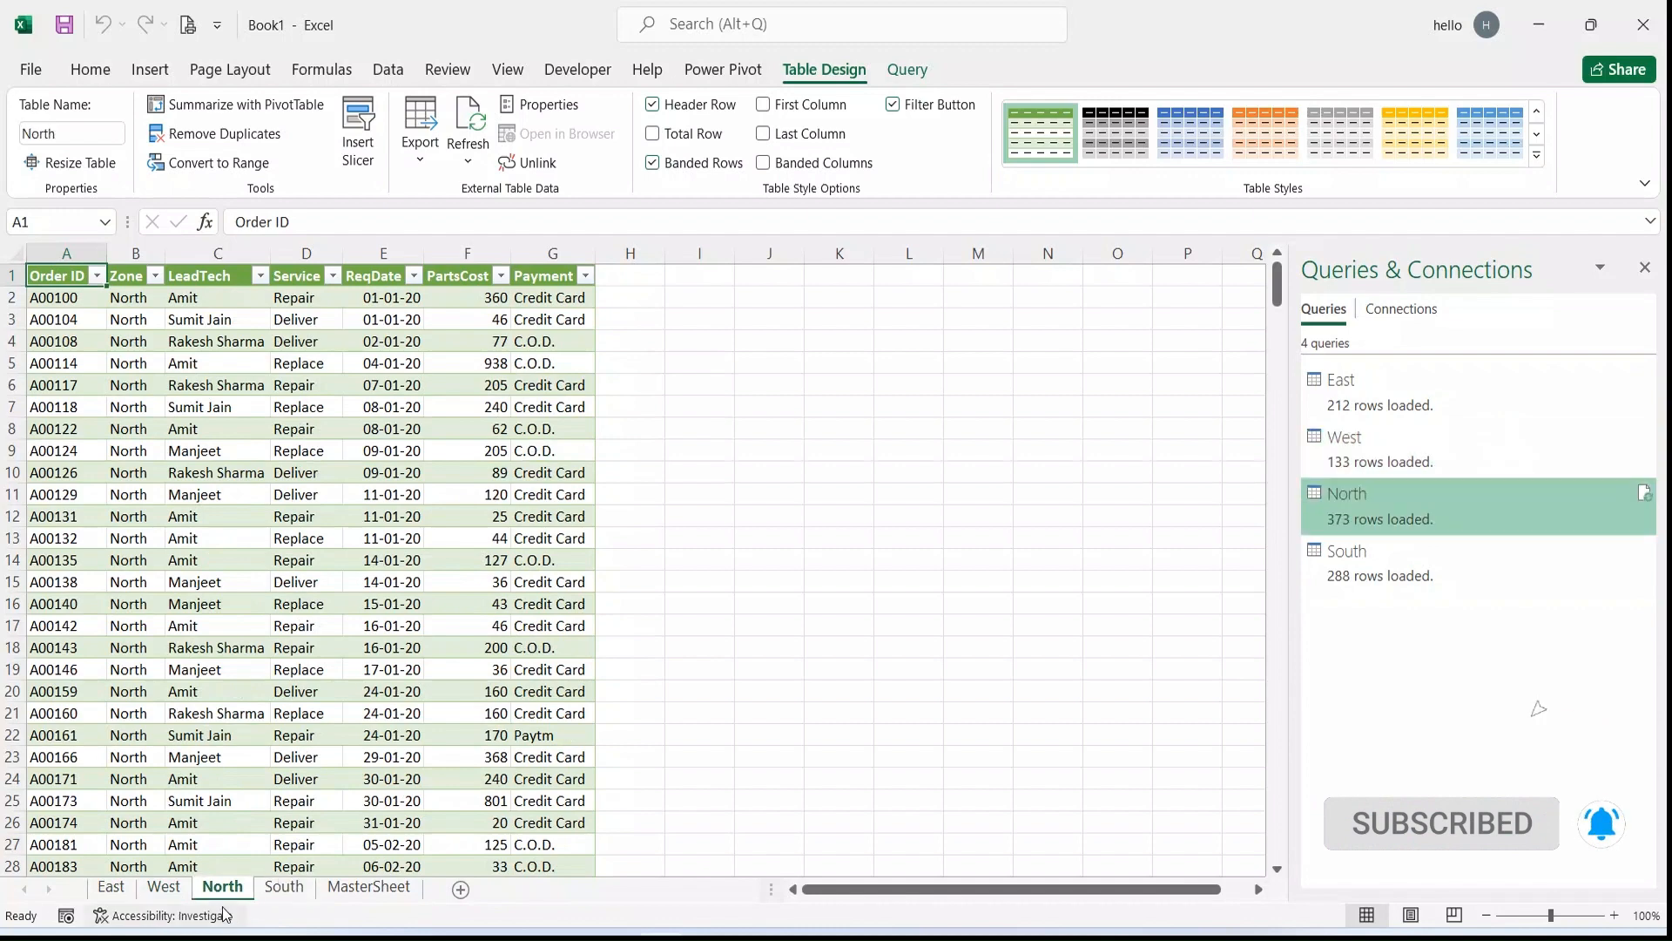
pyautogui.click(272, 890)
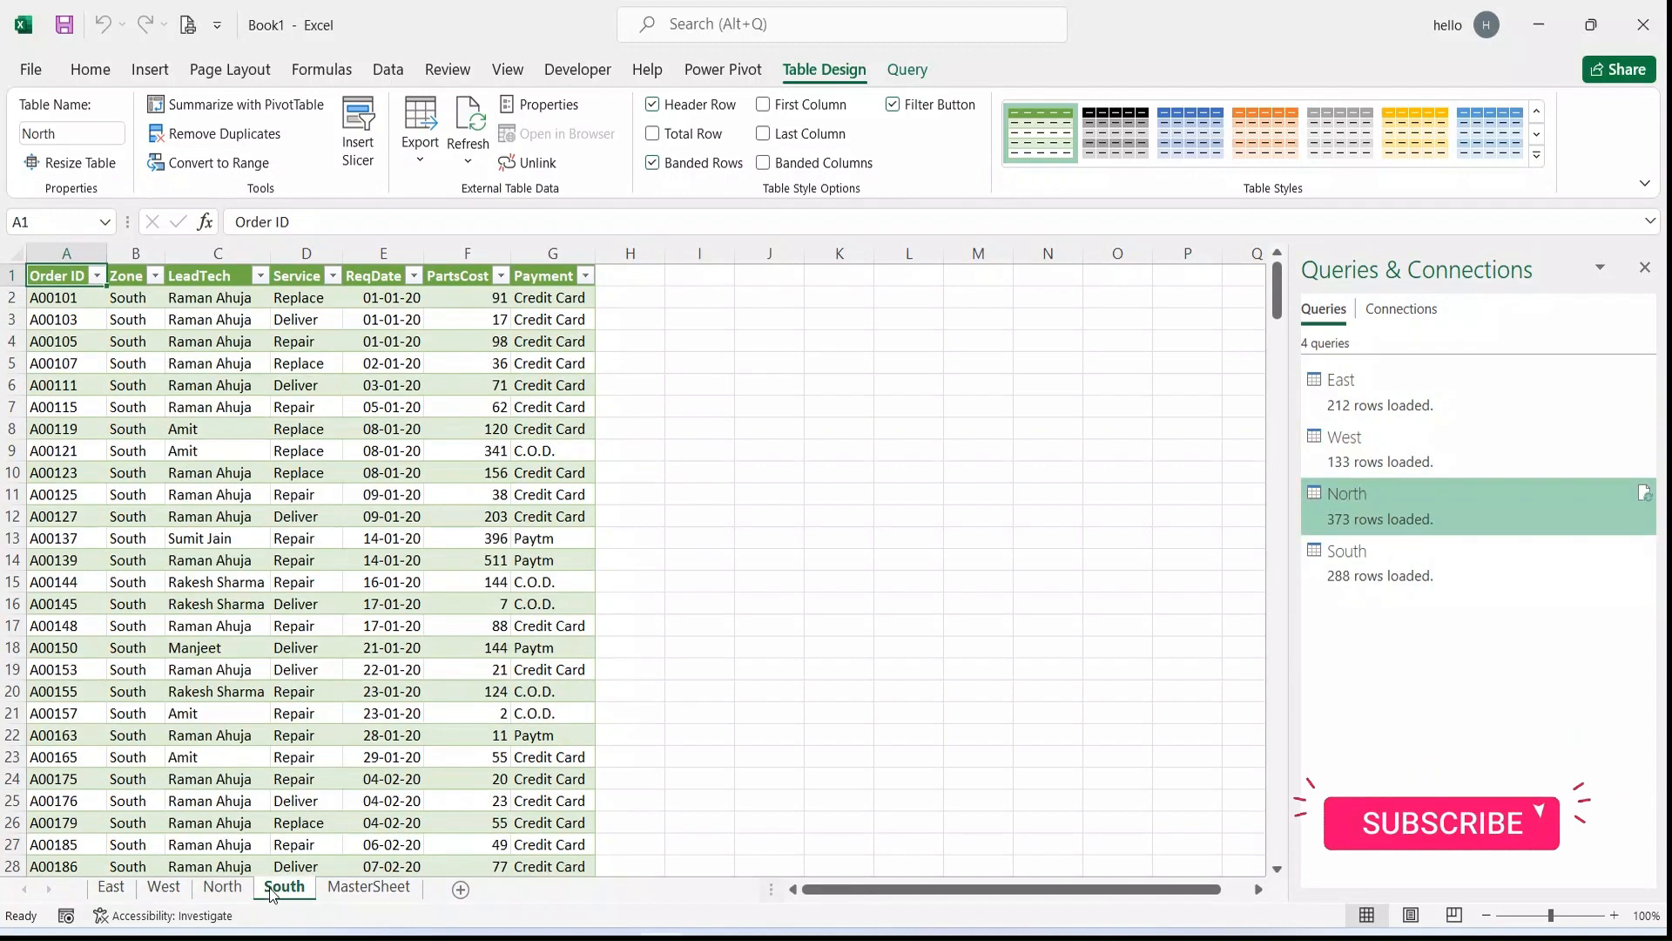
pyautogui.click(369, 887)
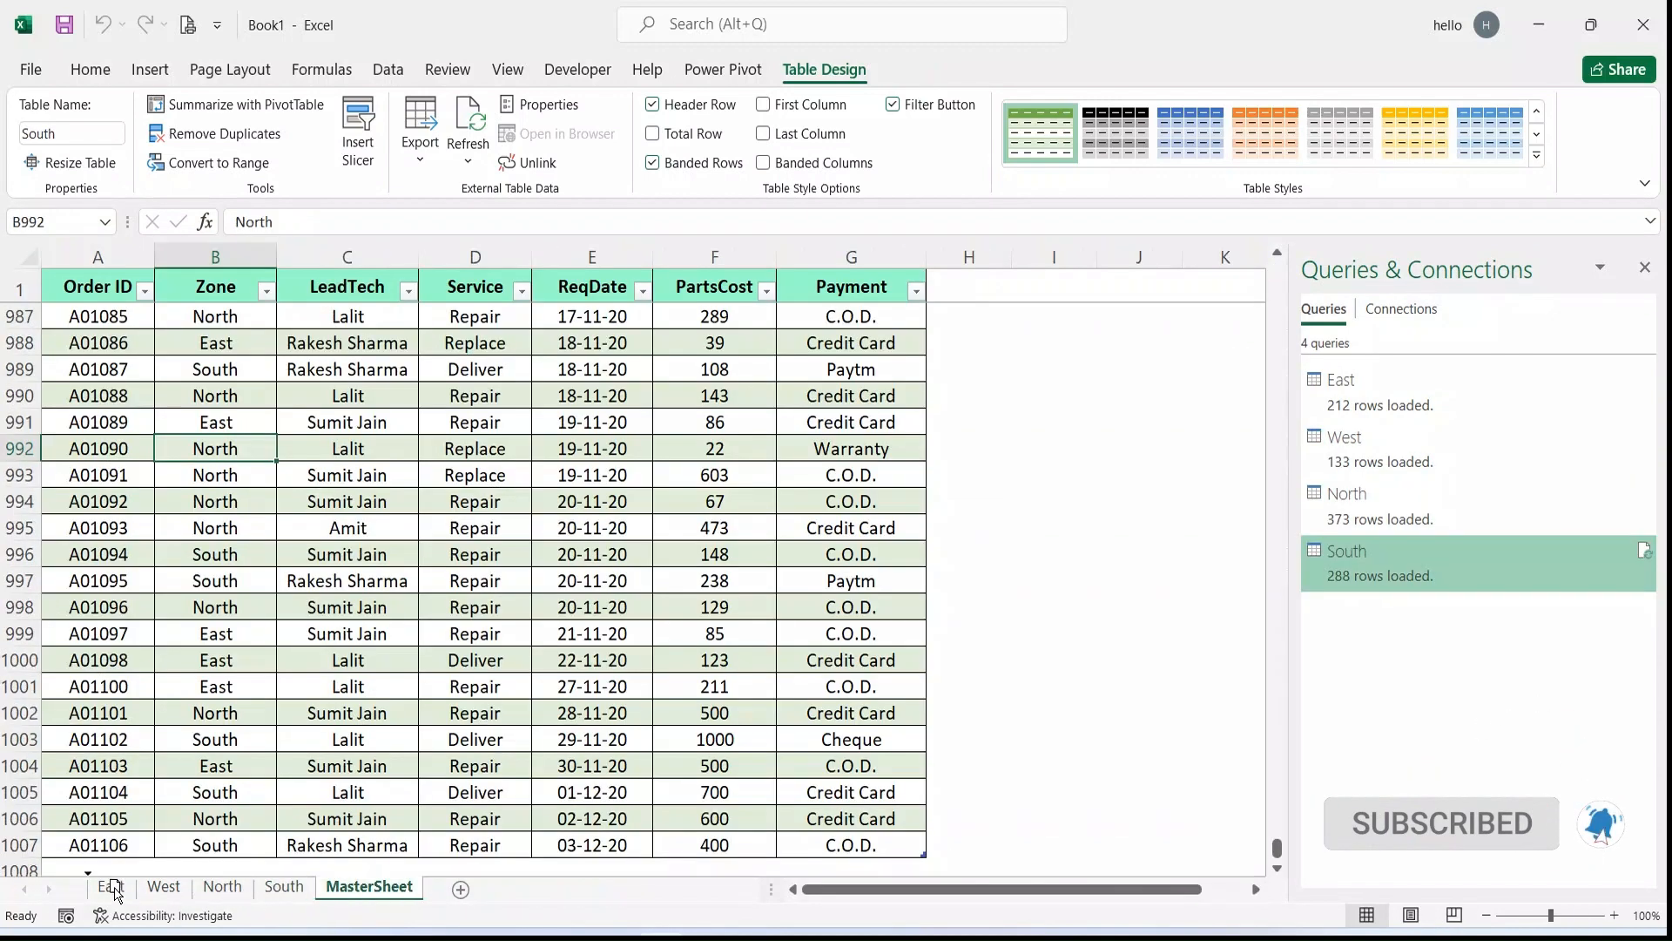
pyautogui.moveTo(116, 892); pyautogui.dragTo(113, 900)
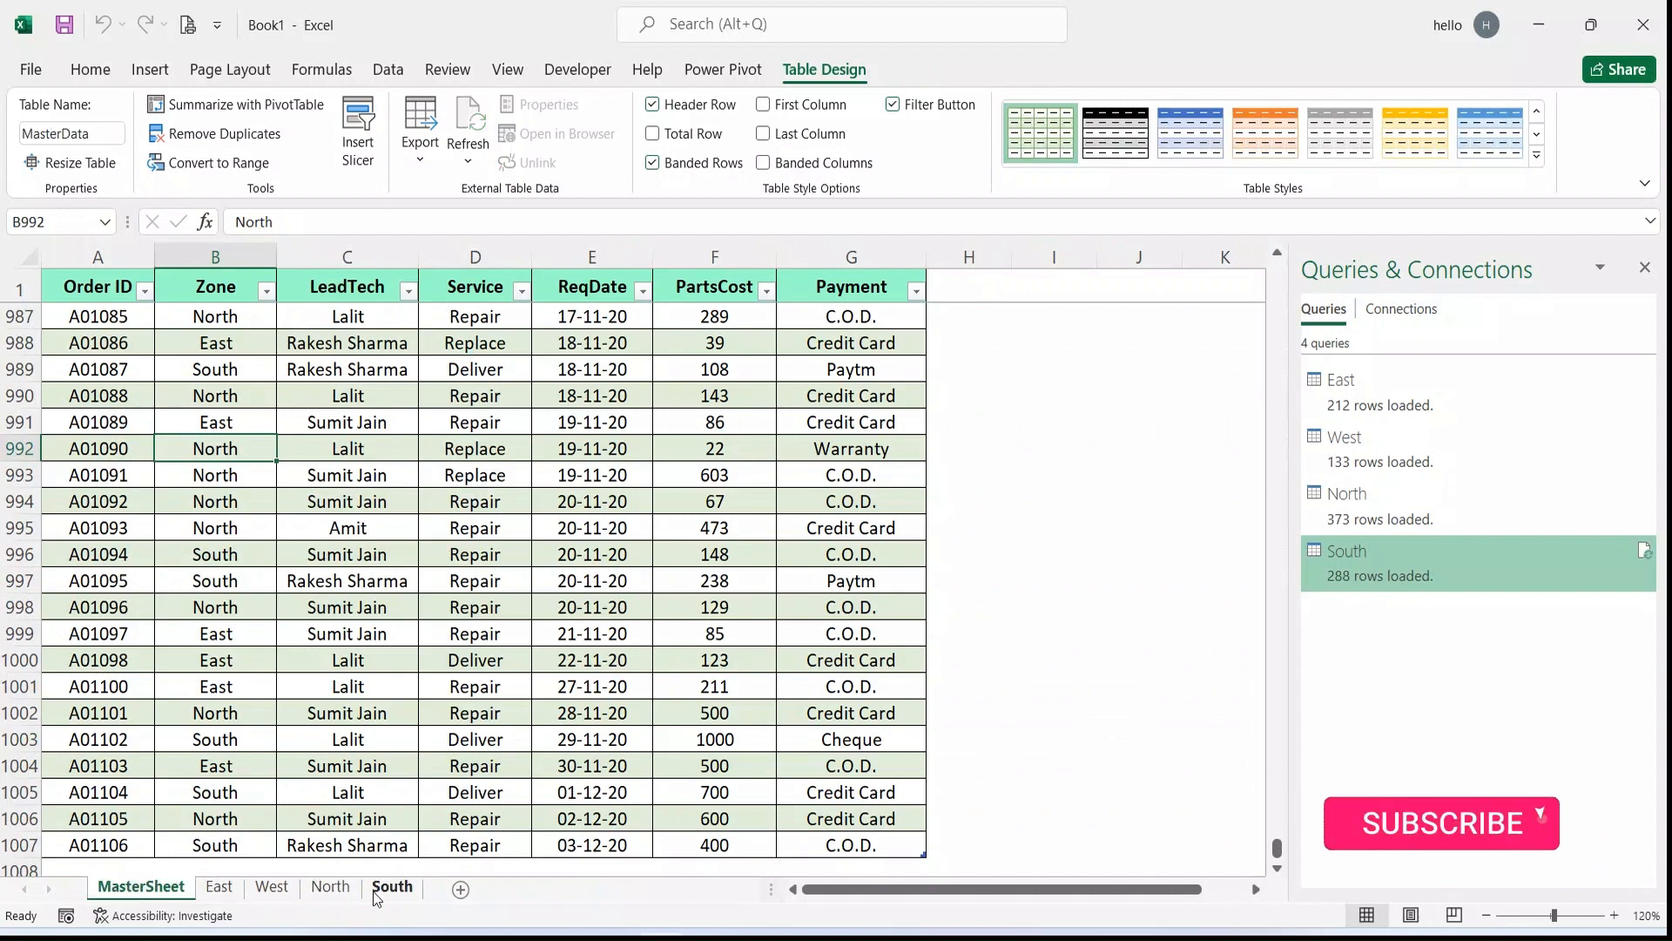
# Step: Review the East, West, North and South sheets in turn and close the Queries & Connections pane
pyautogui.click(219, 890)
pyautogui.click(289, 890)
pyautogui.click(330, 888)
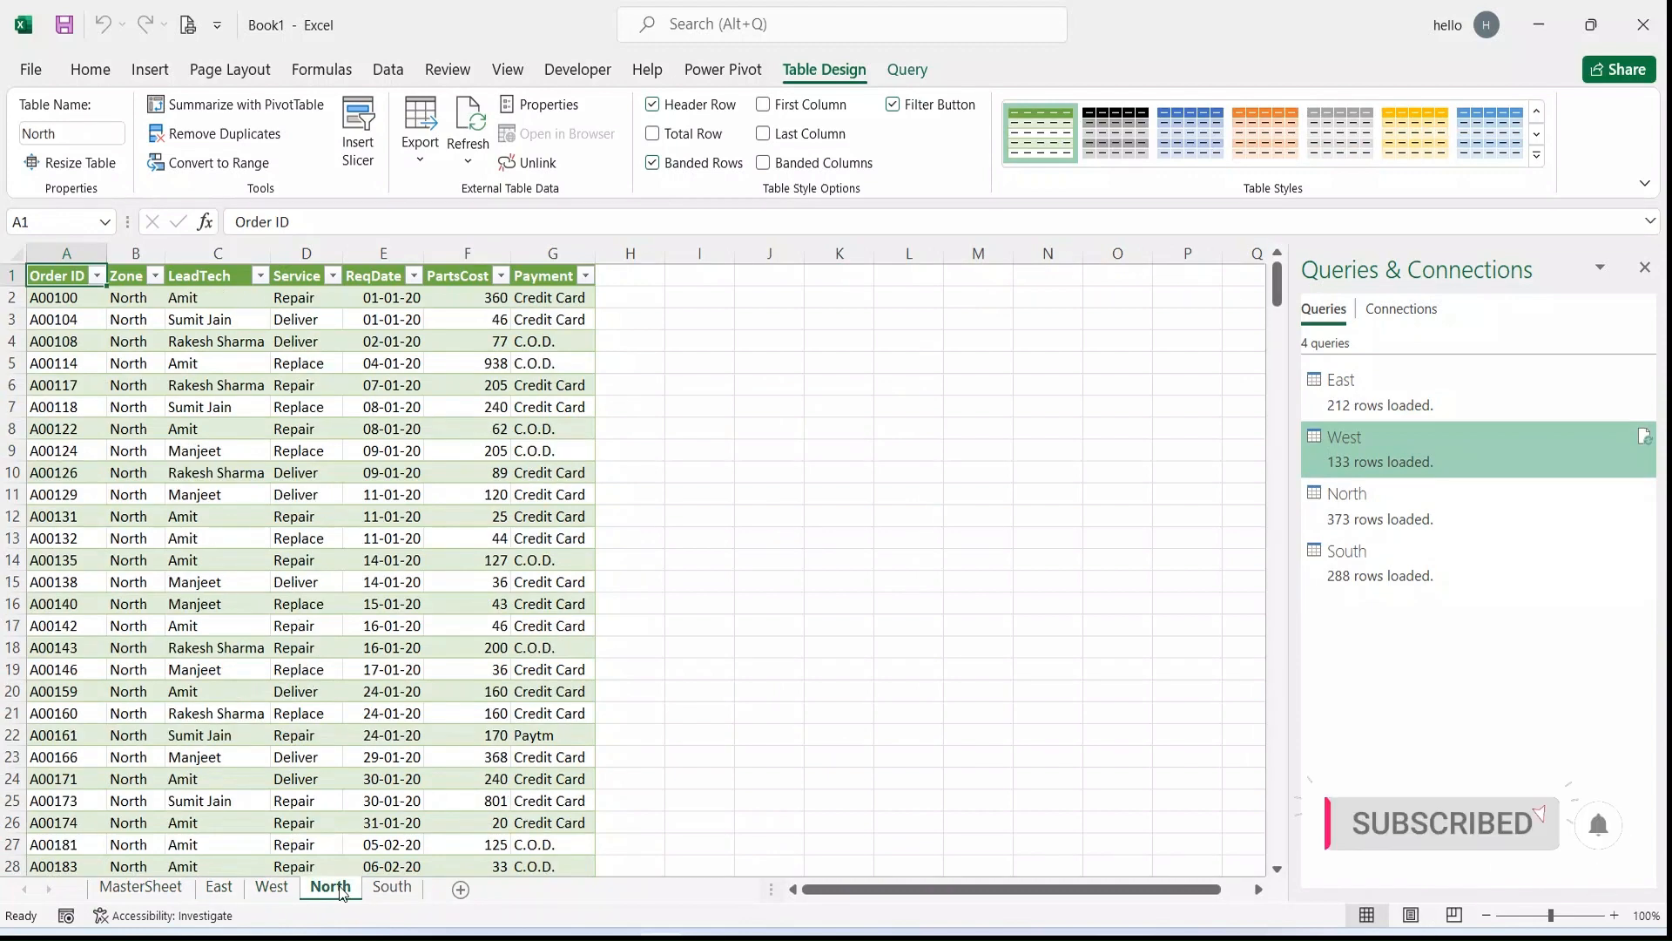
pyautogui.click(392, 889)
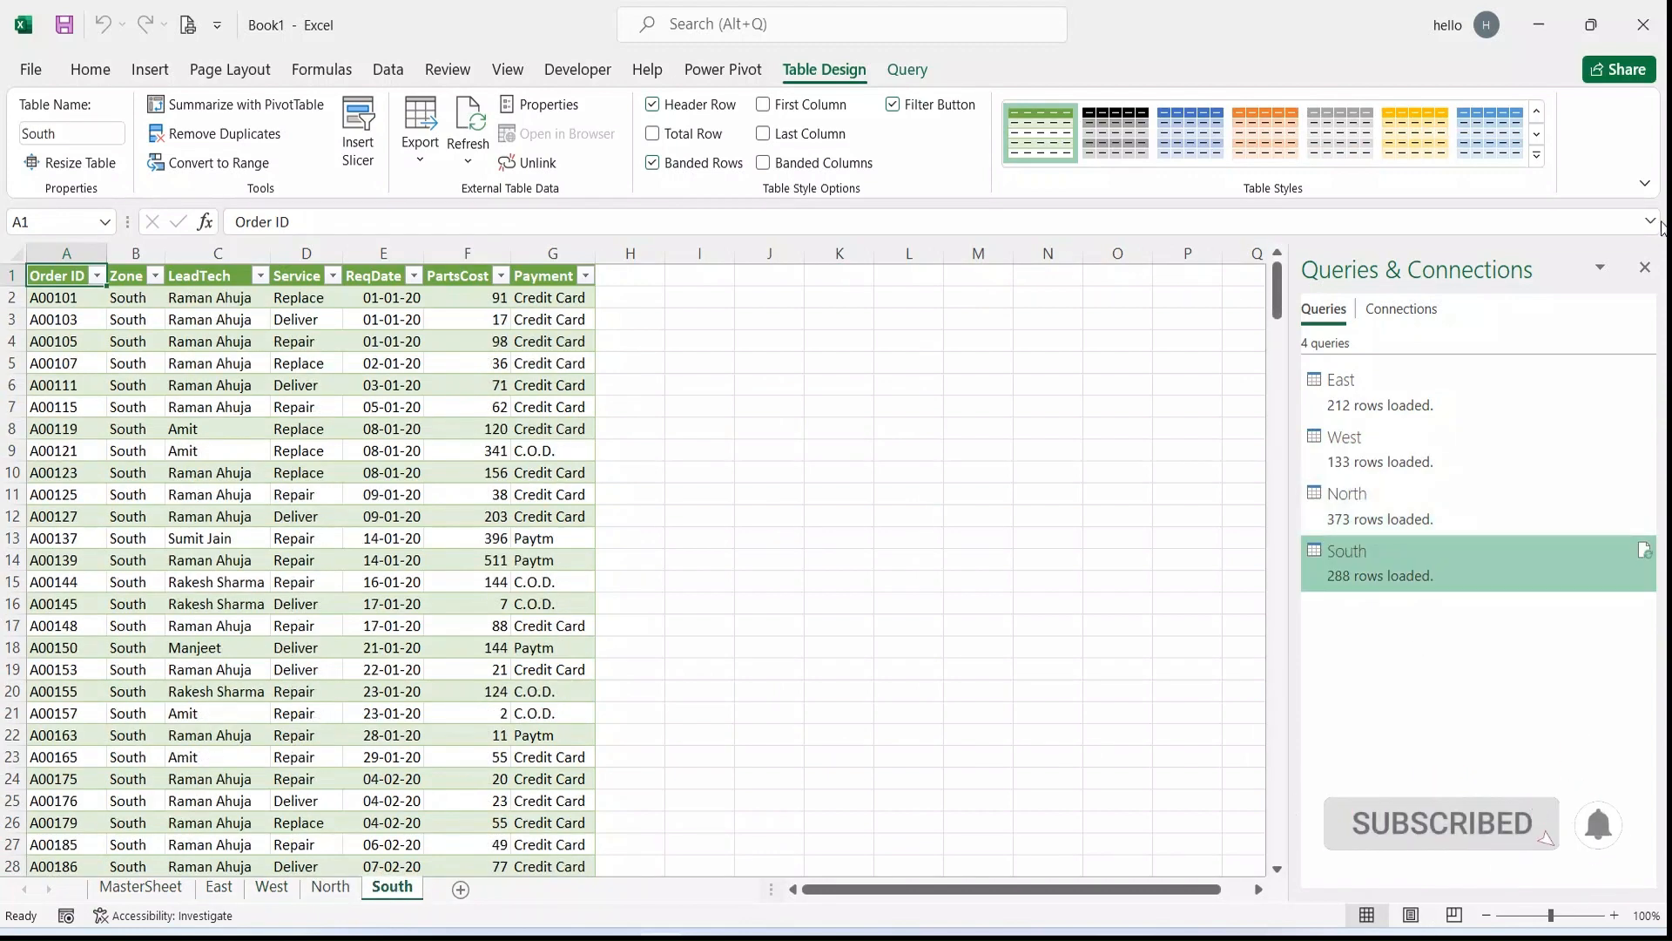
pyautogui.click(1643, 268)
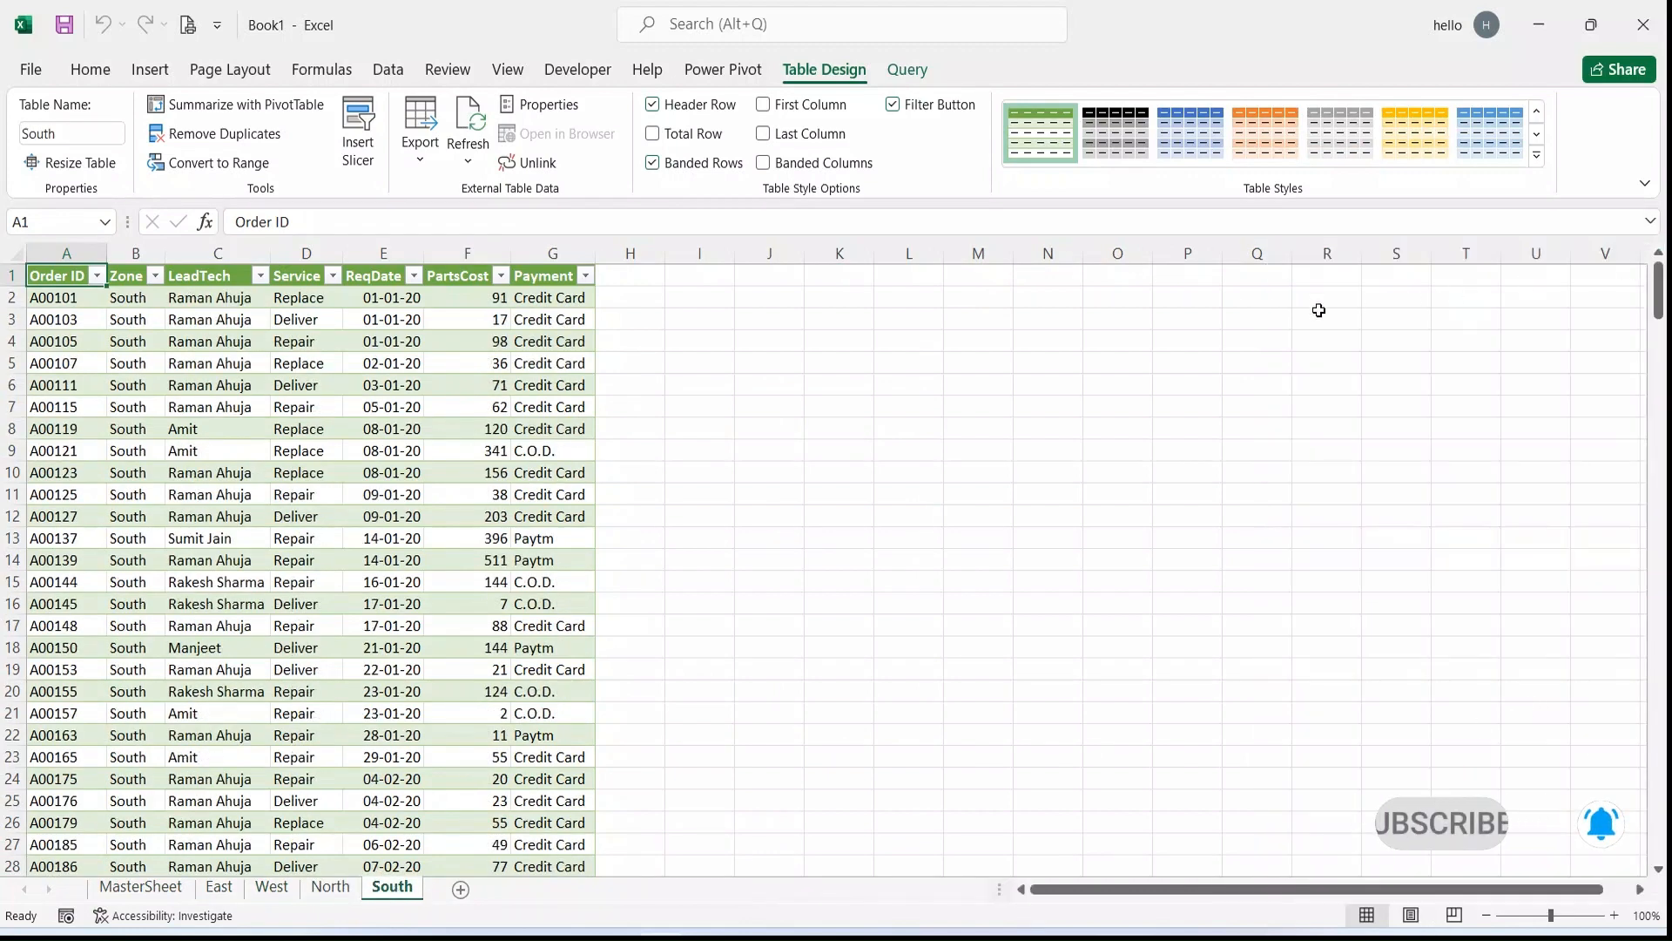
# Step: Group the four zone sheets from East through South for joint formatting
pyautogui.click(229, 892)
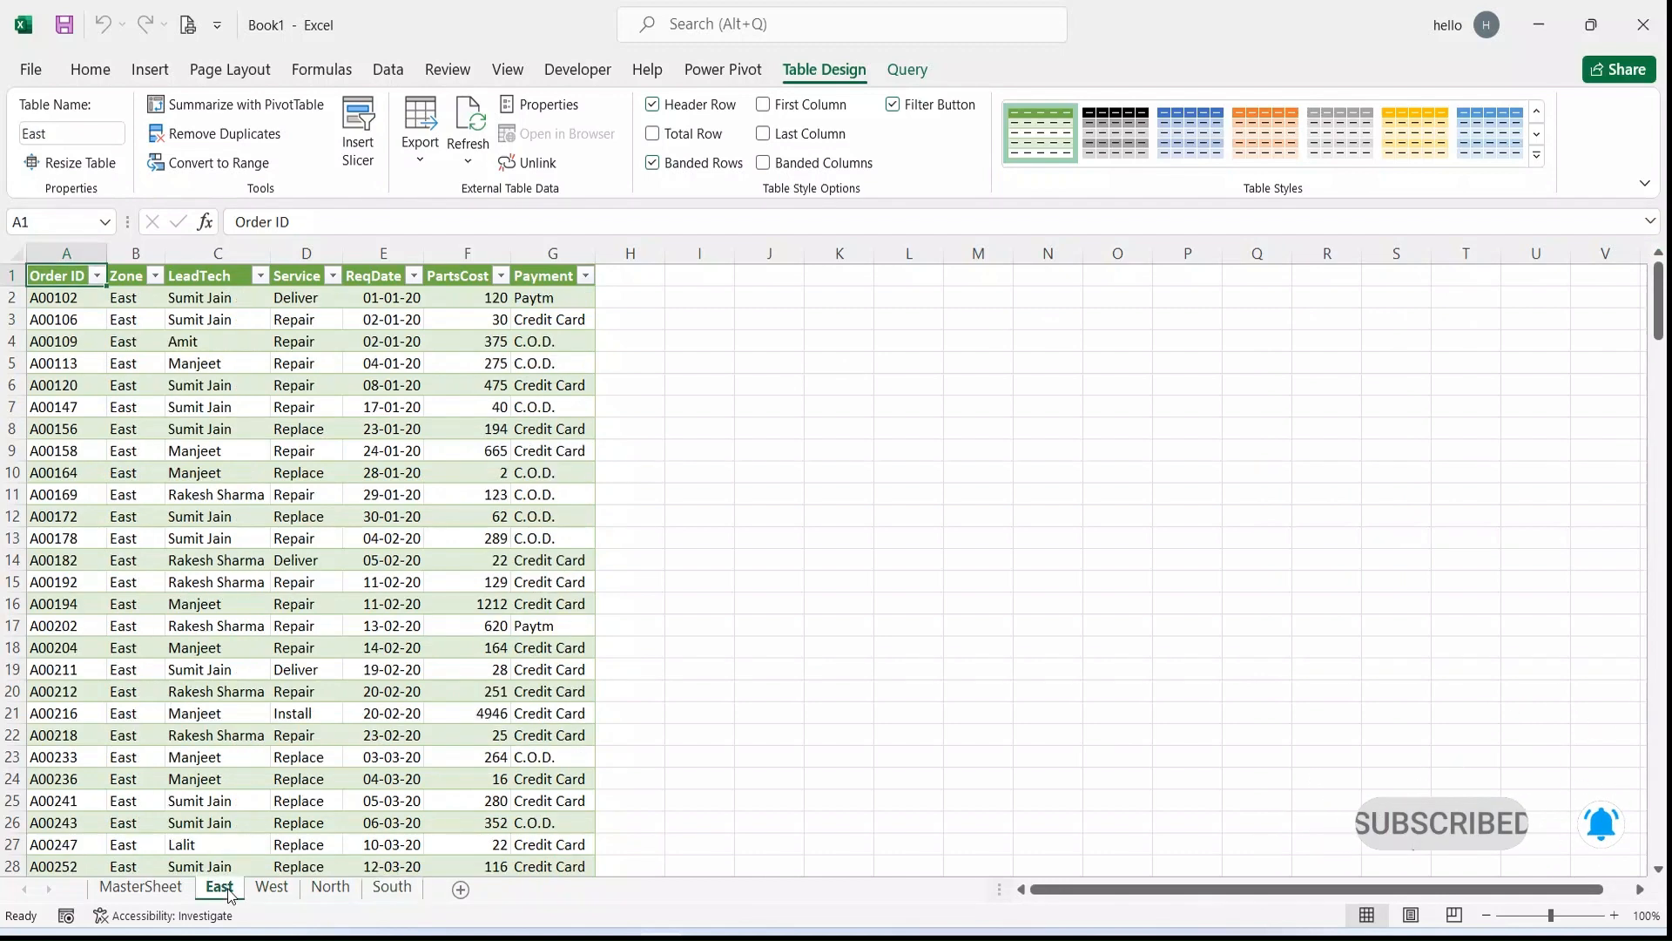
pyautogui.keyDown('shift'); pyautogui.click(392, 889); pyautogui.keyUp('shift')
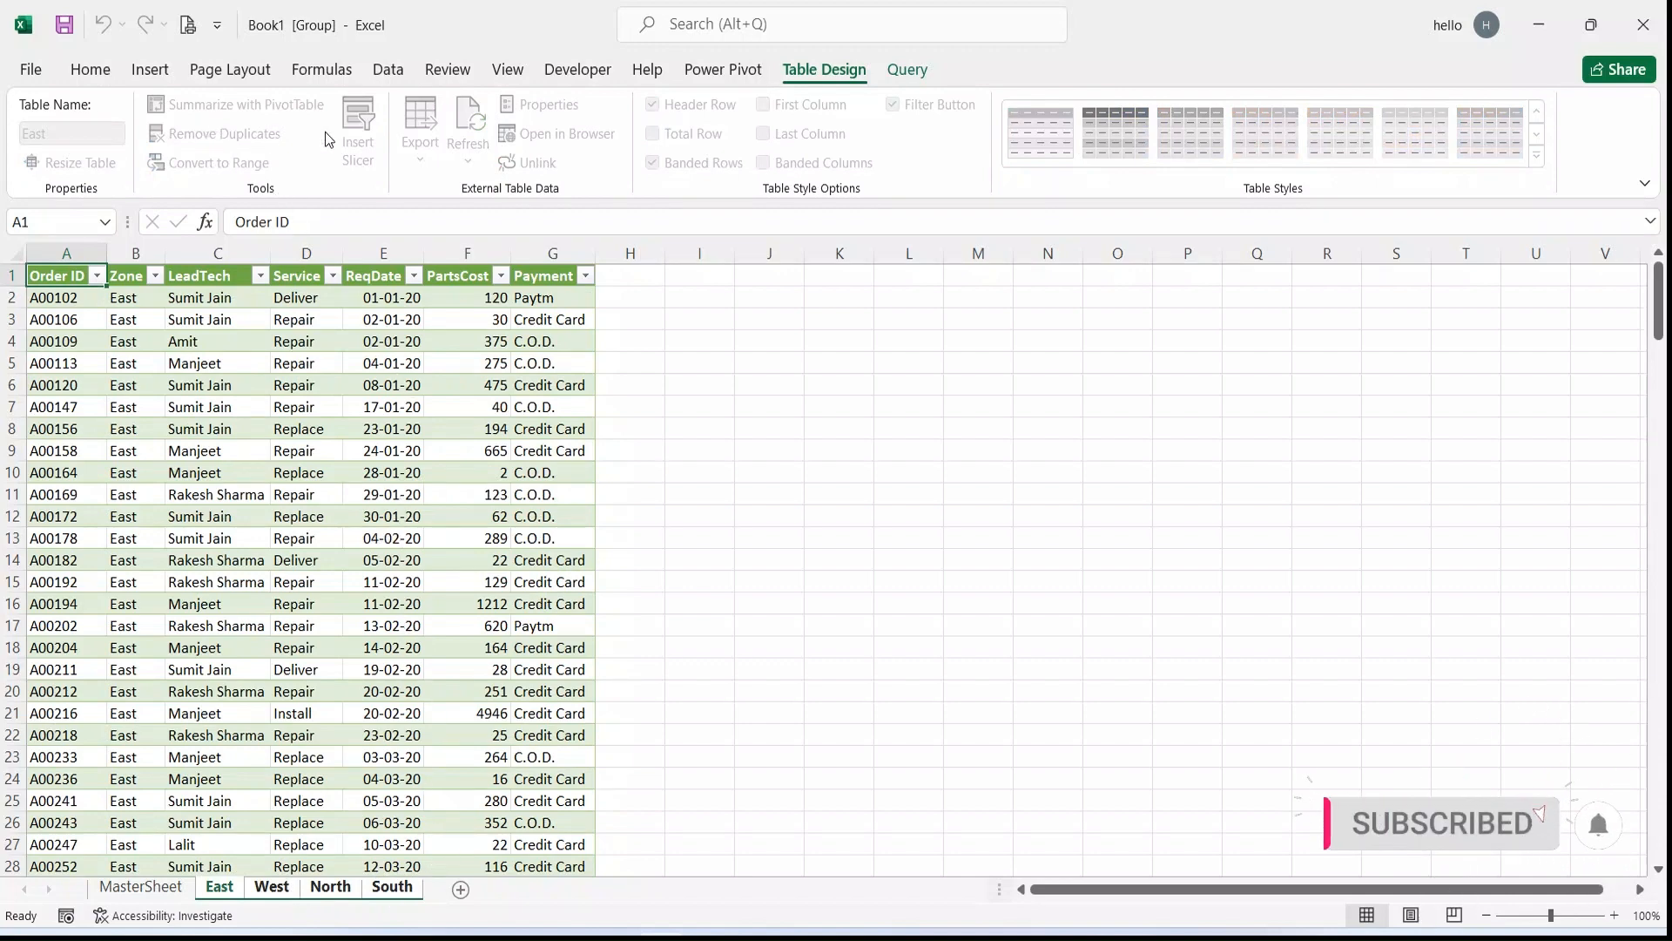
pyautogui.click(90, 70)
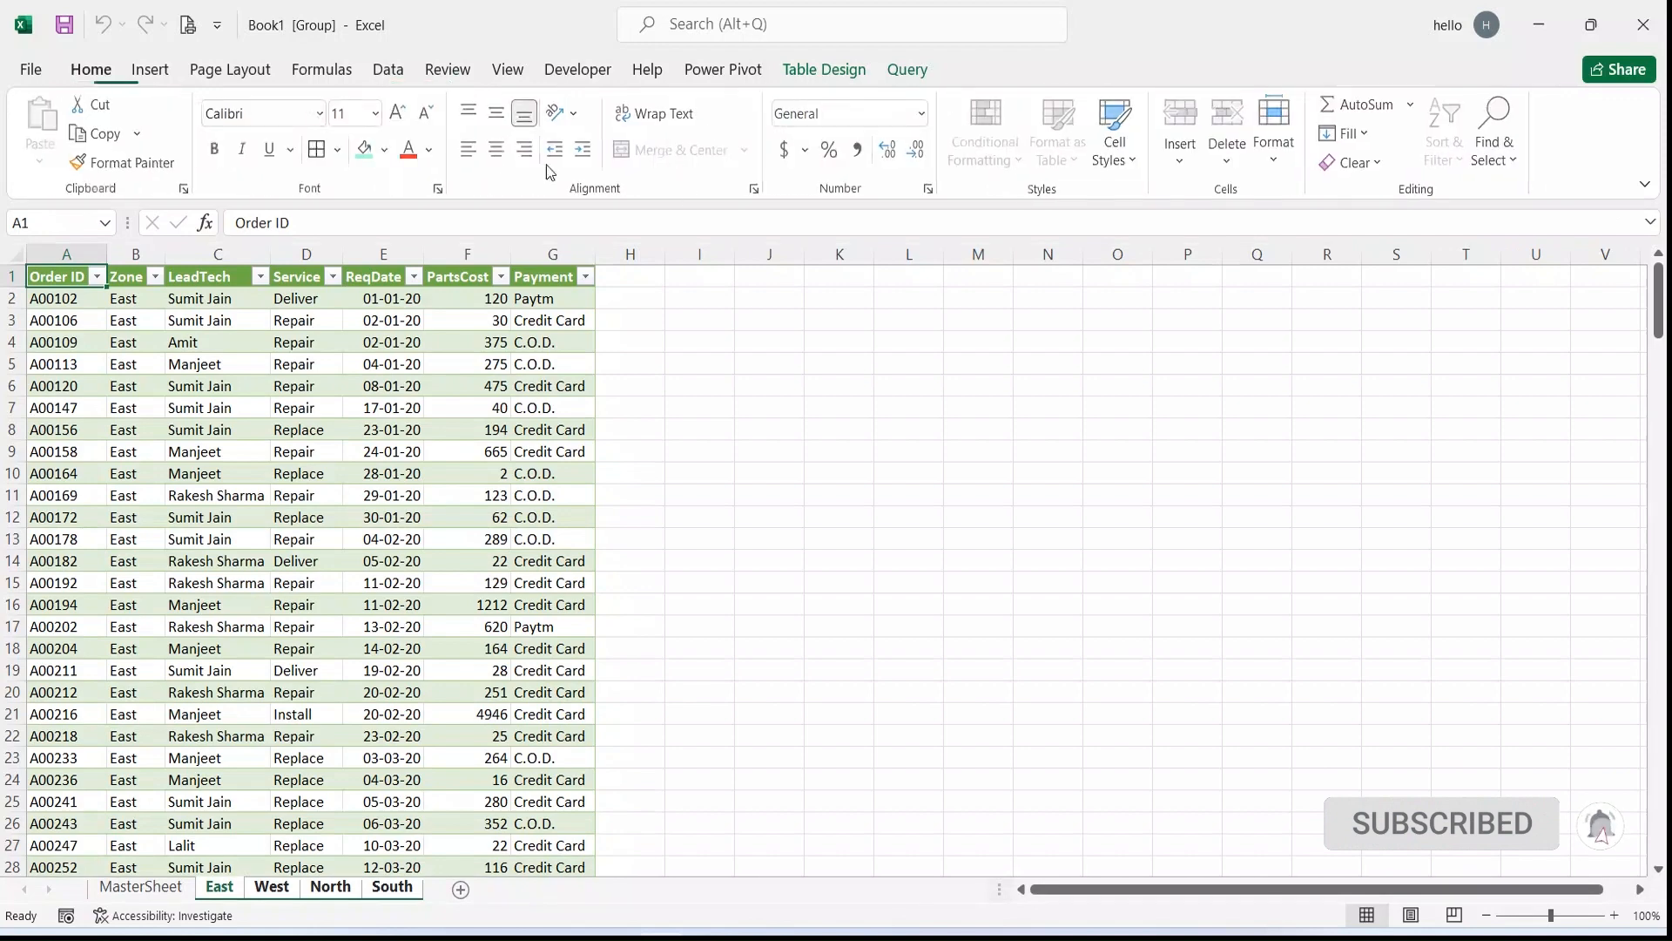
pyautogui.click(1286, 159)
pyautogui.click(1344, 304)
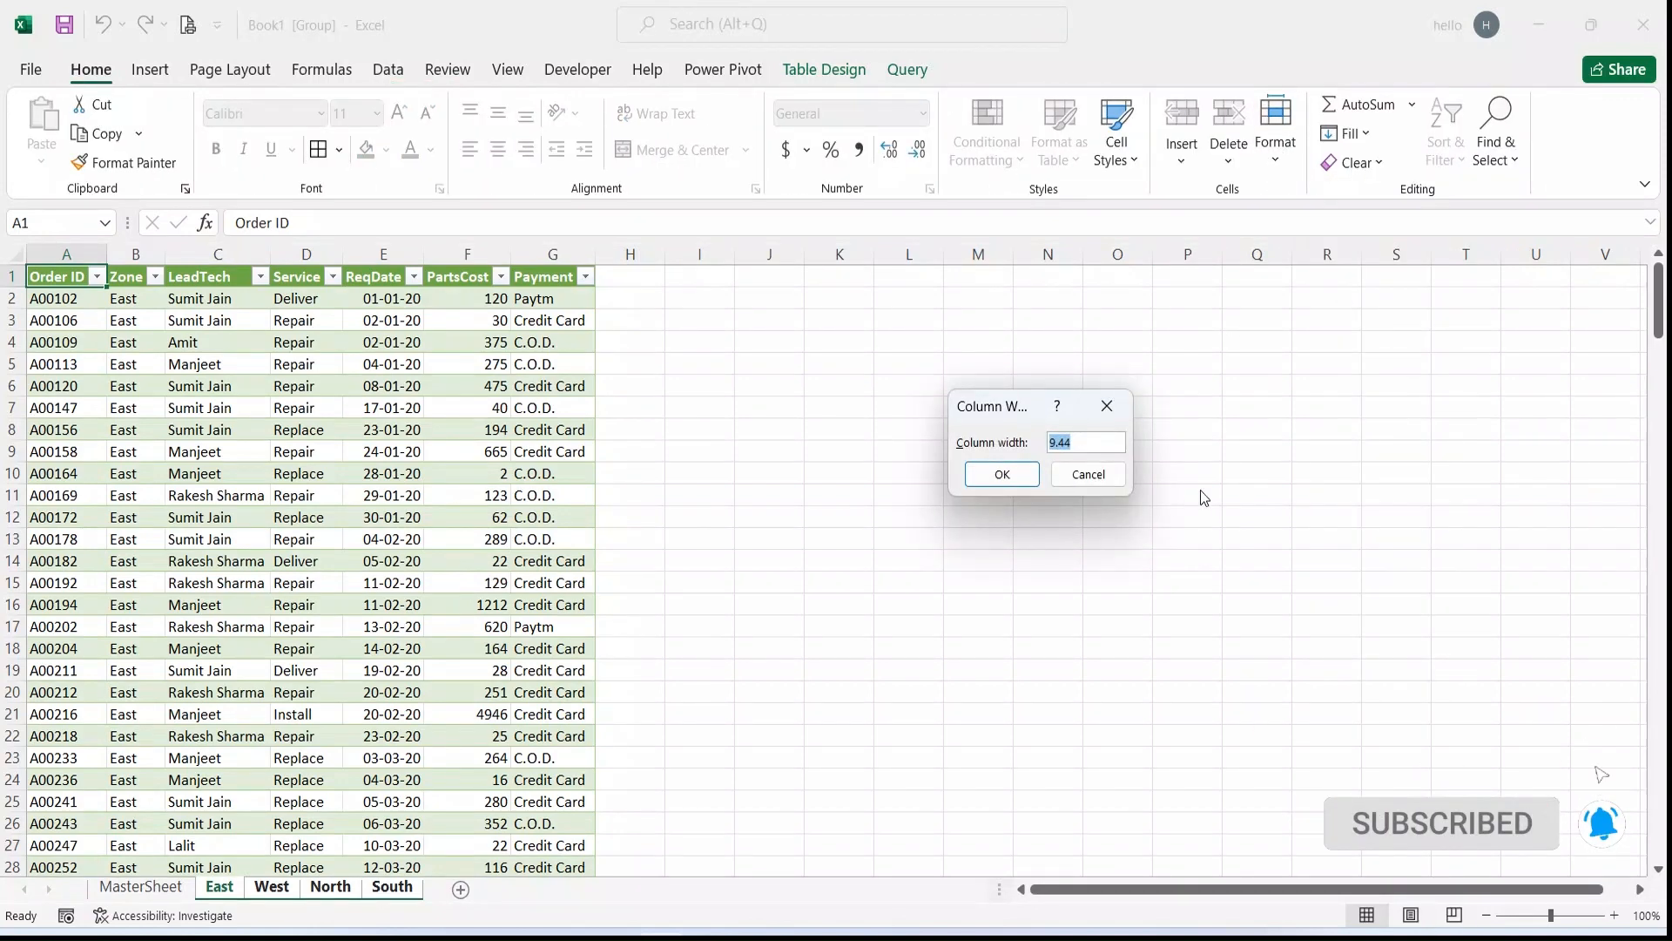
pyautogui.click(1088, 474)
# Step: Set the column width of all cells in the grouped zone sheets to 15
pyautogui.click(15, 252)
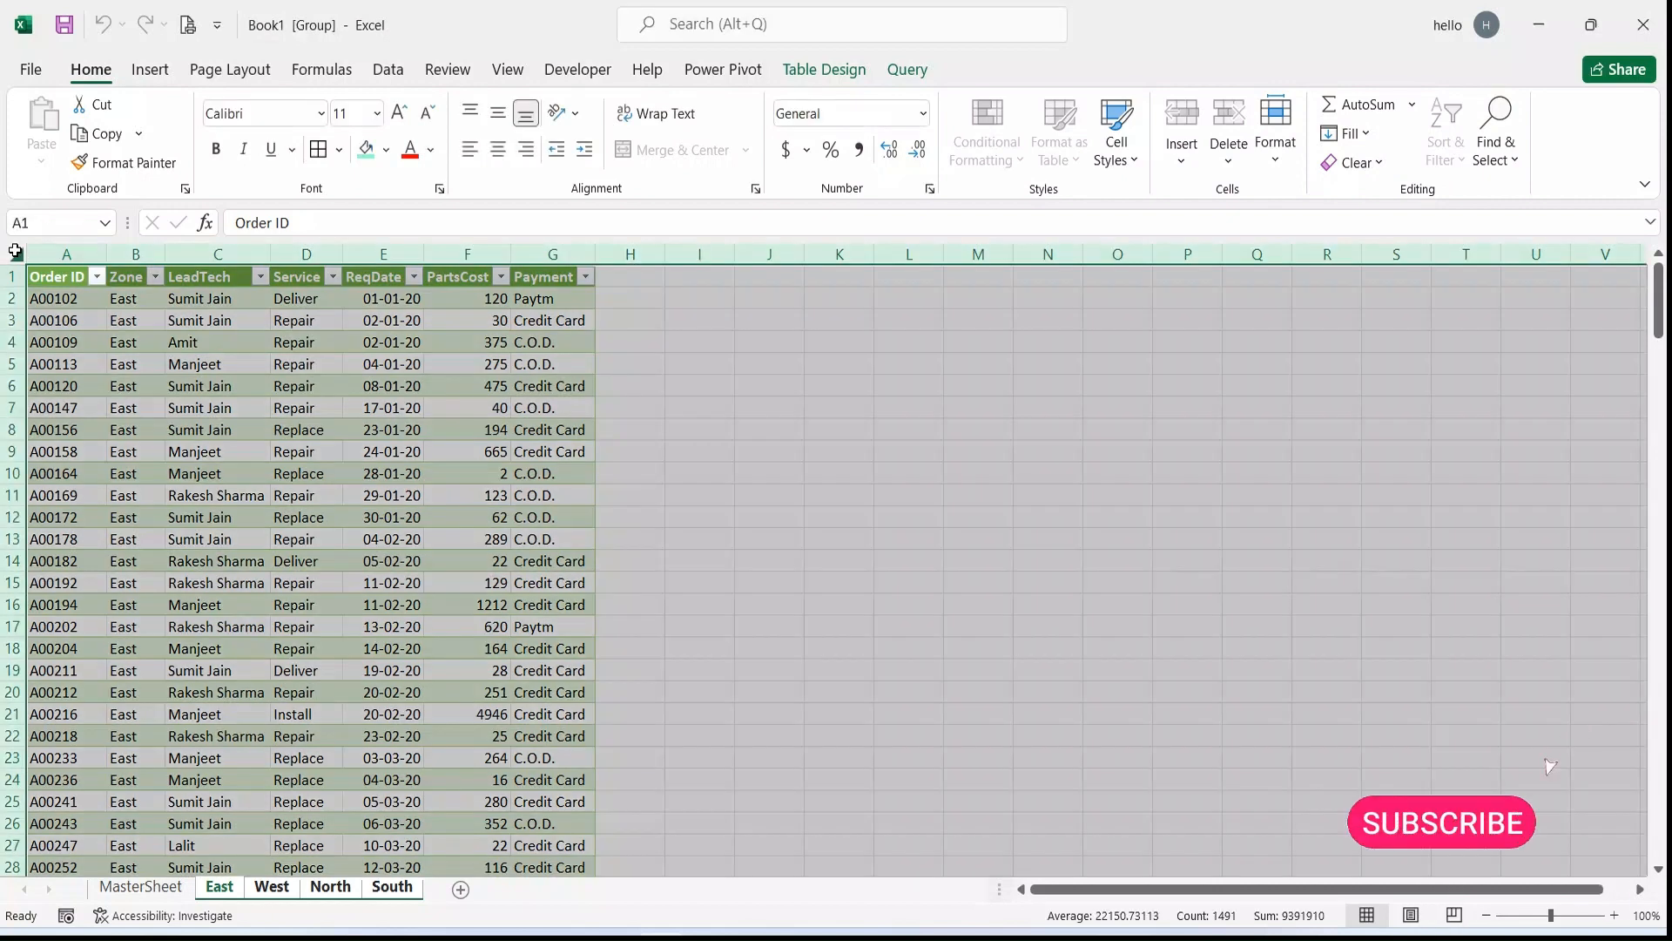
pyautogui.click(1275, 140)
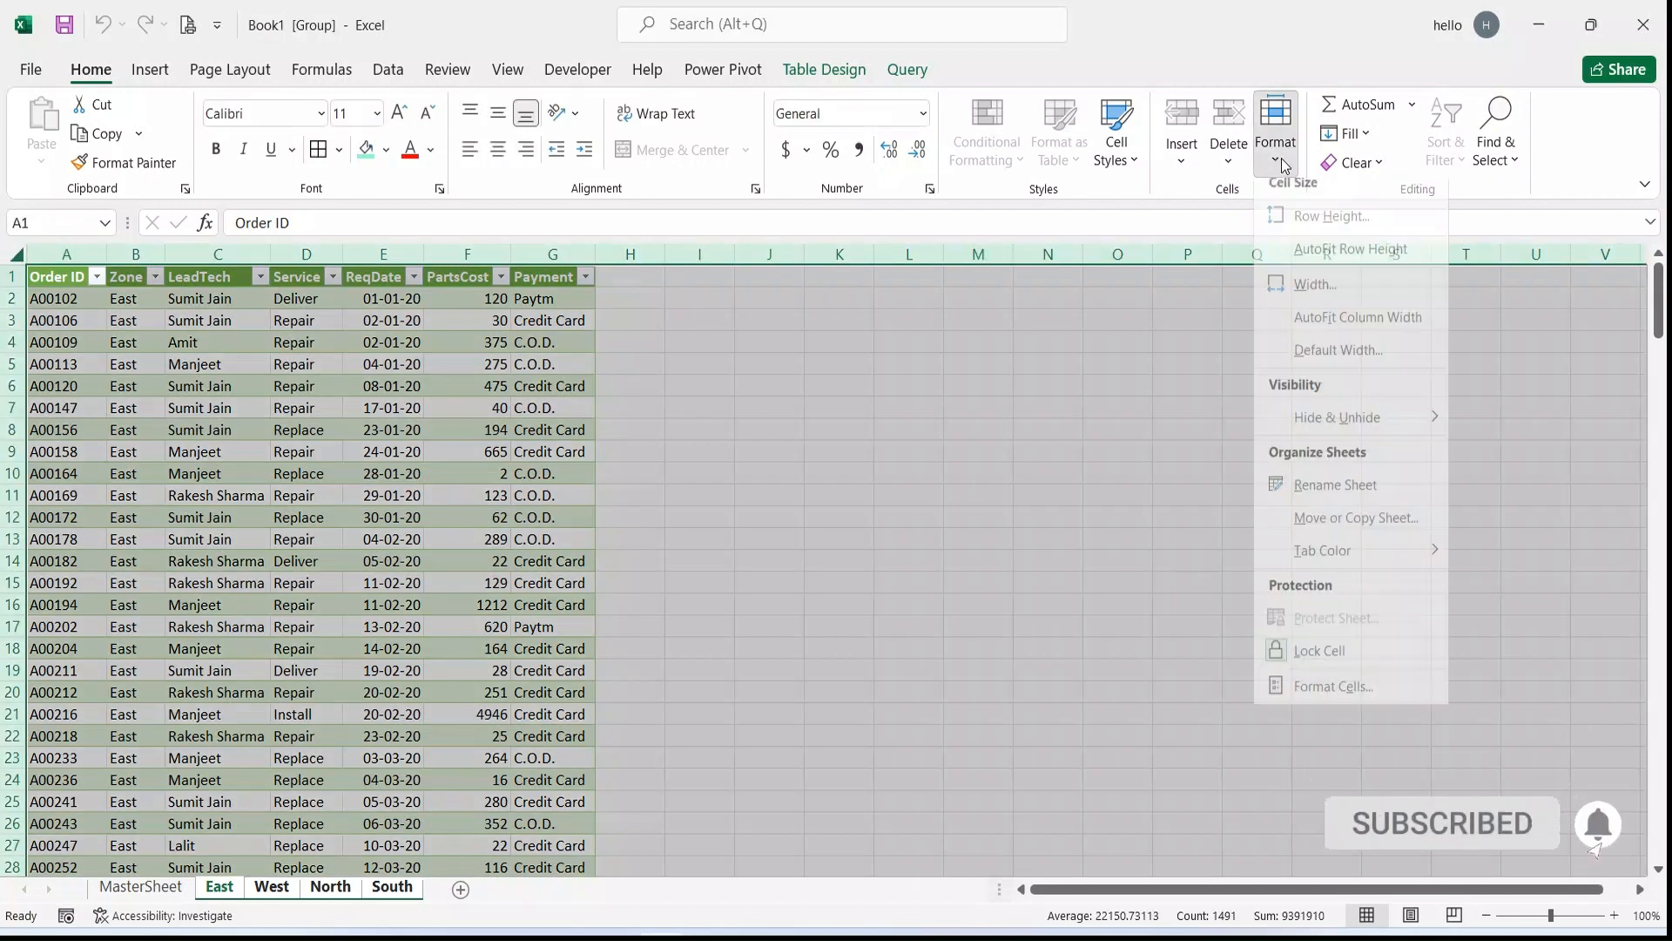
pyautogui.click(1315, 297)
pyautogui.write('1')
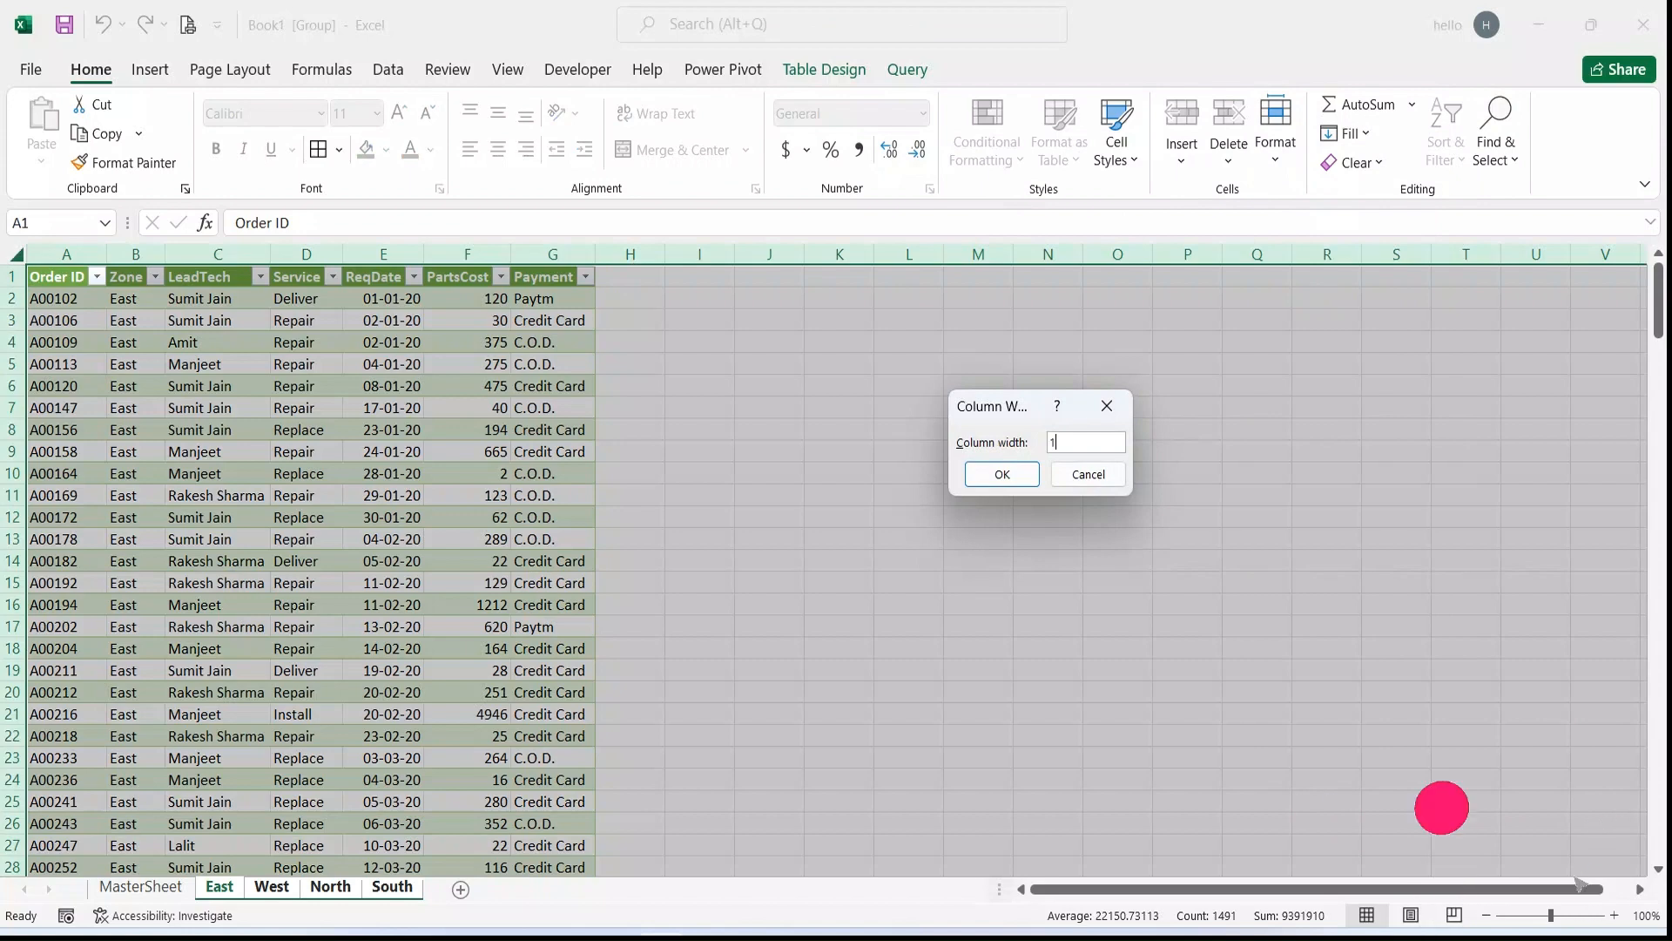
pyautogui.write('5')
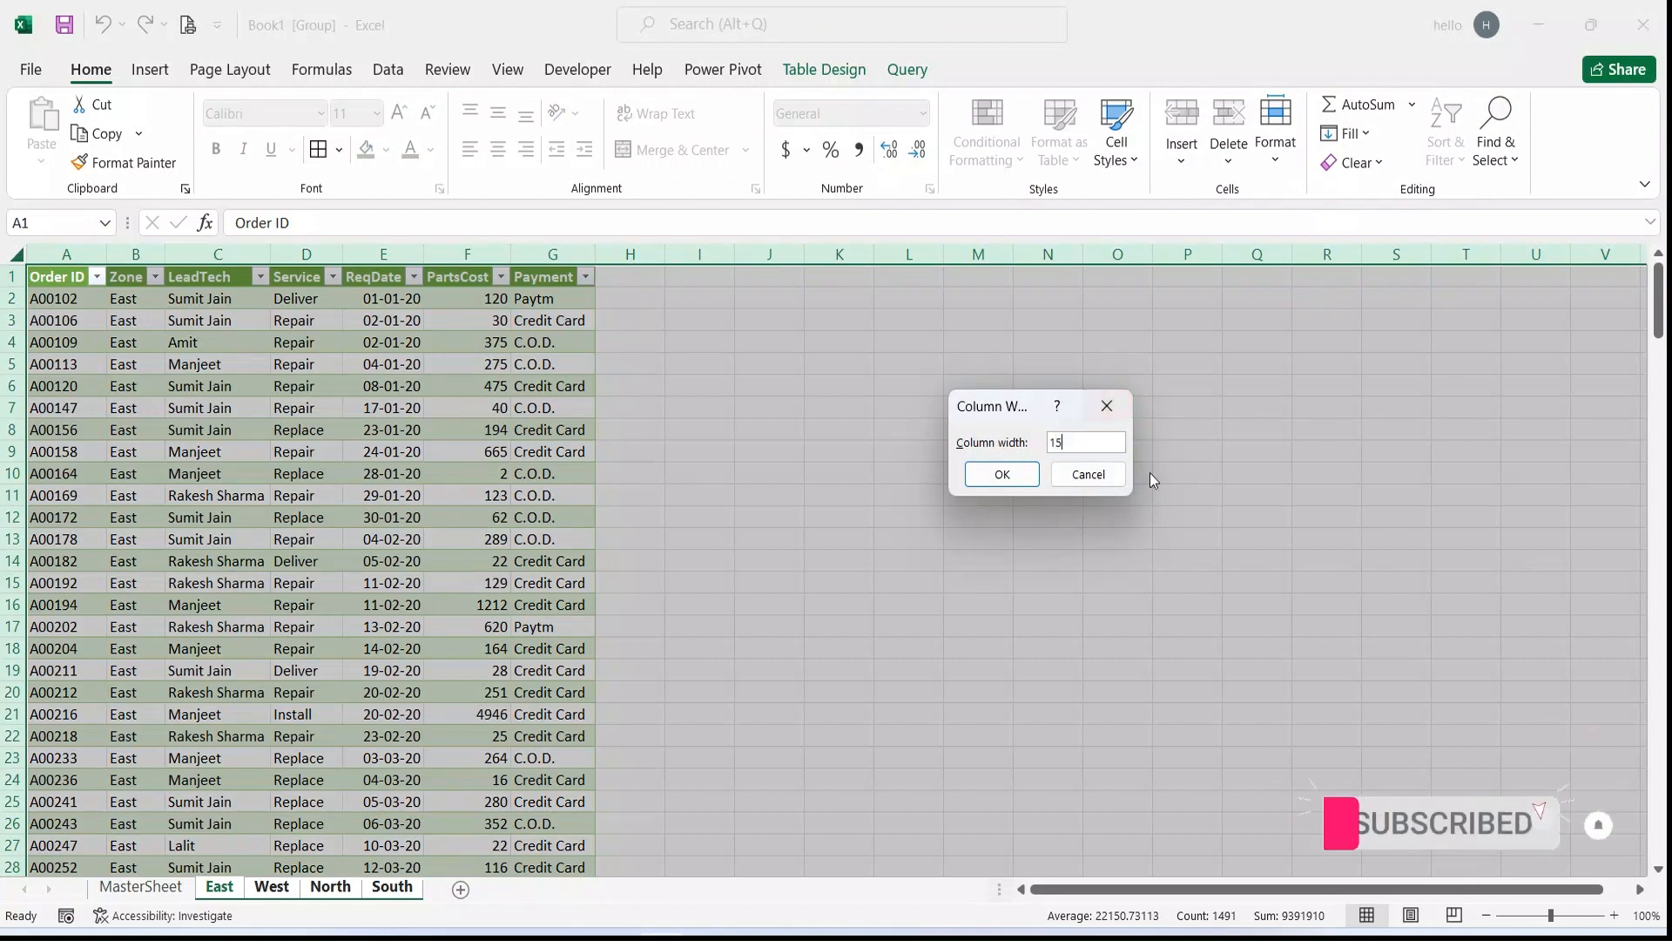
pyautogui.click(1002, 475)
# Step: Centre all cells of the grouped zone sheets horizontally and align them to the middle vertically
pyautogui.click(497, 149)
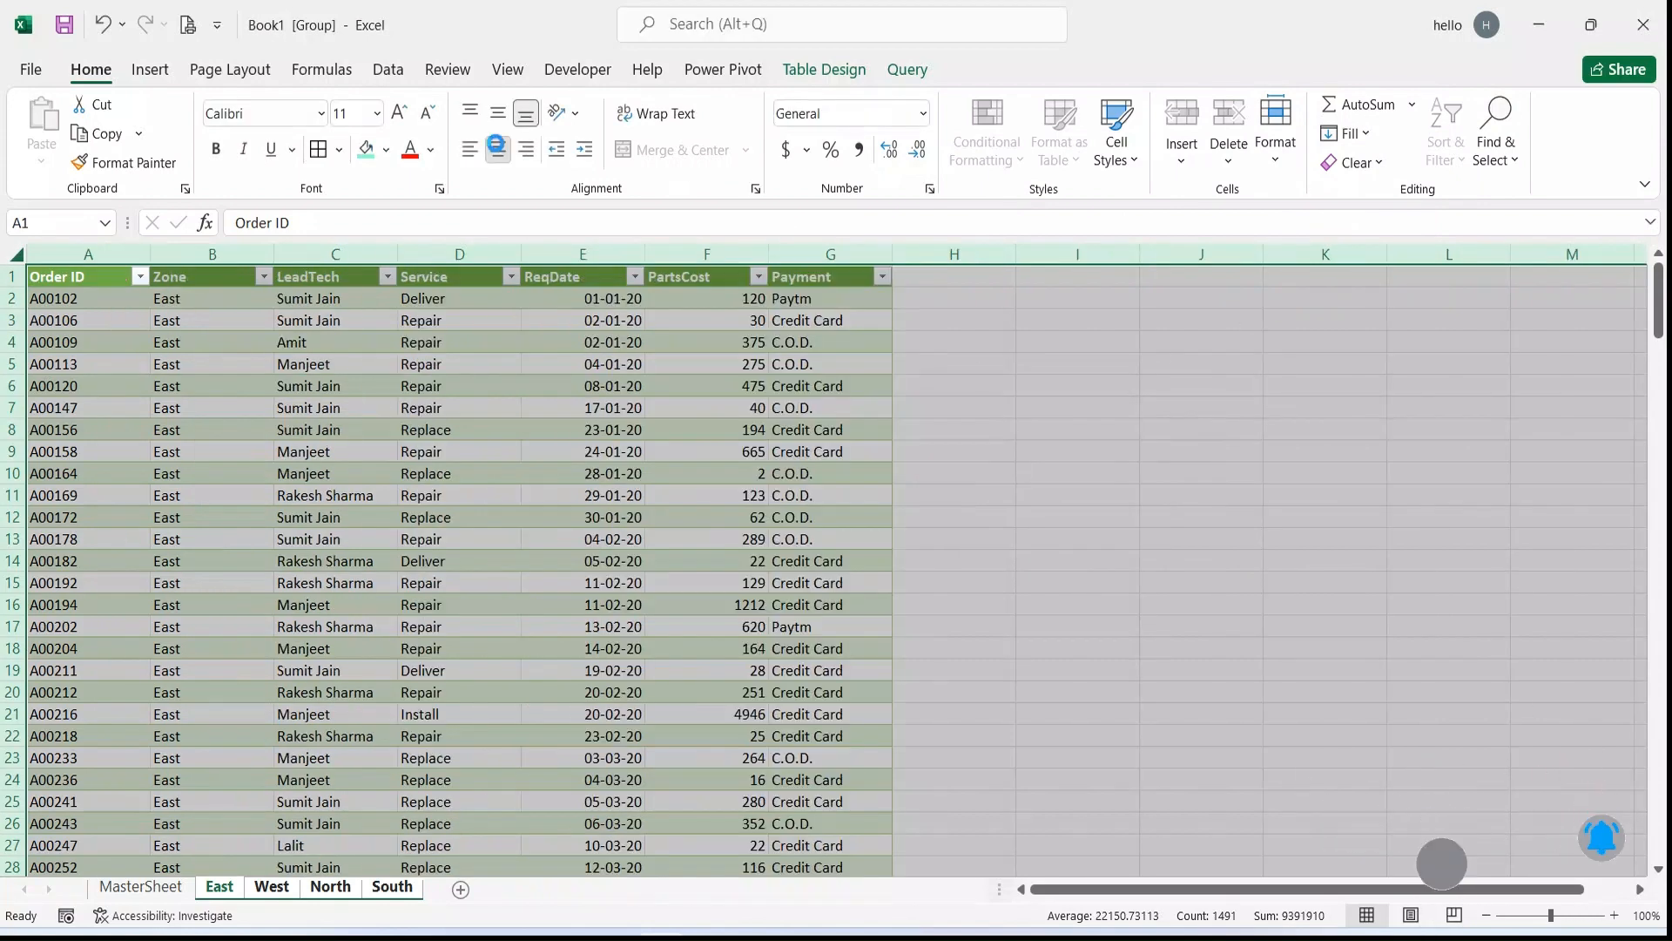
pyautogui.press('Return')
pyautogui.click(496, 111)
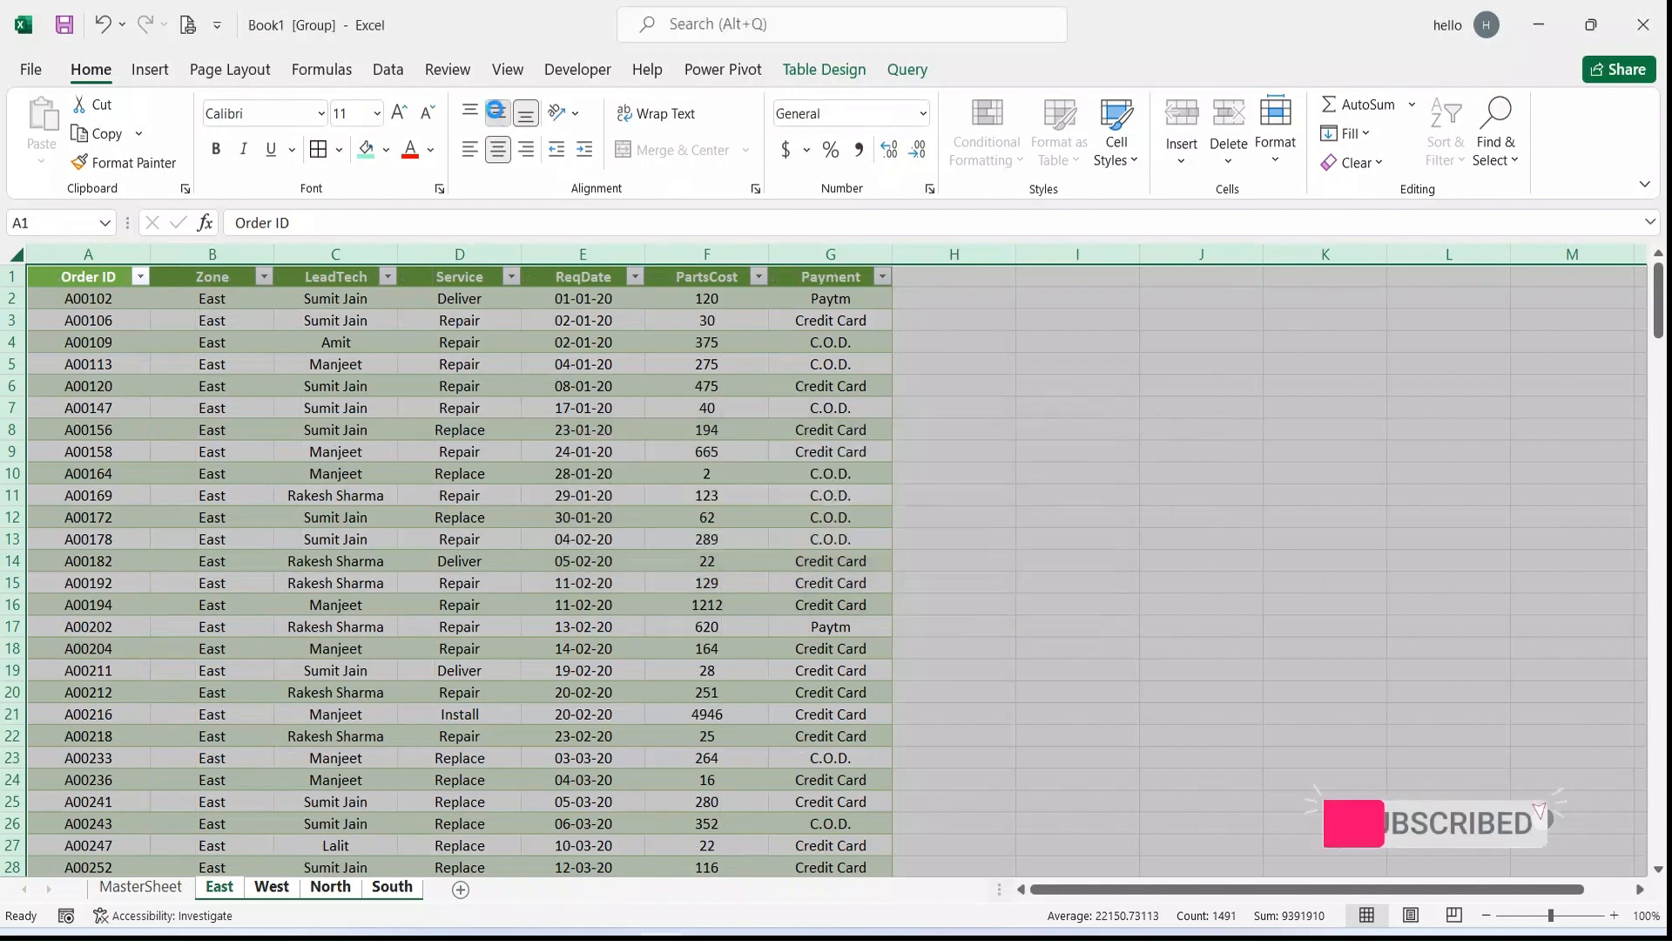
pyautogui.click(841, 536)
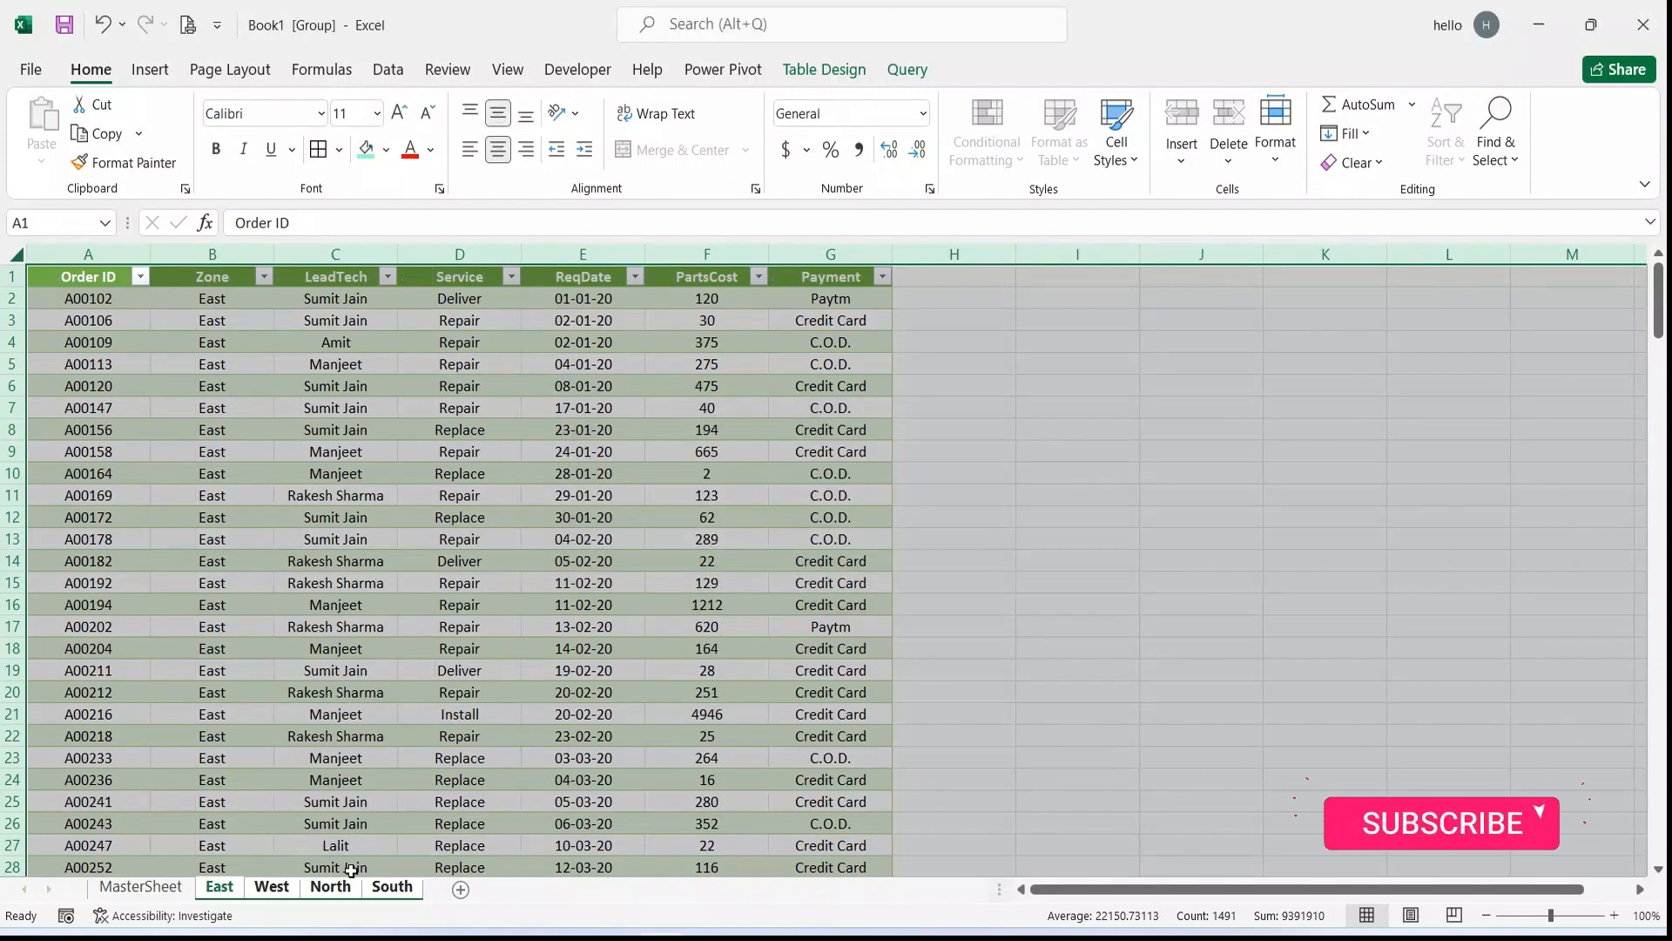
# Step: Ungroup the zone sheets and select a single cell in the South table
pyautogui.rightClick(380, 888)
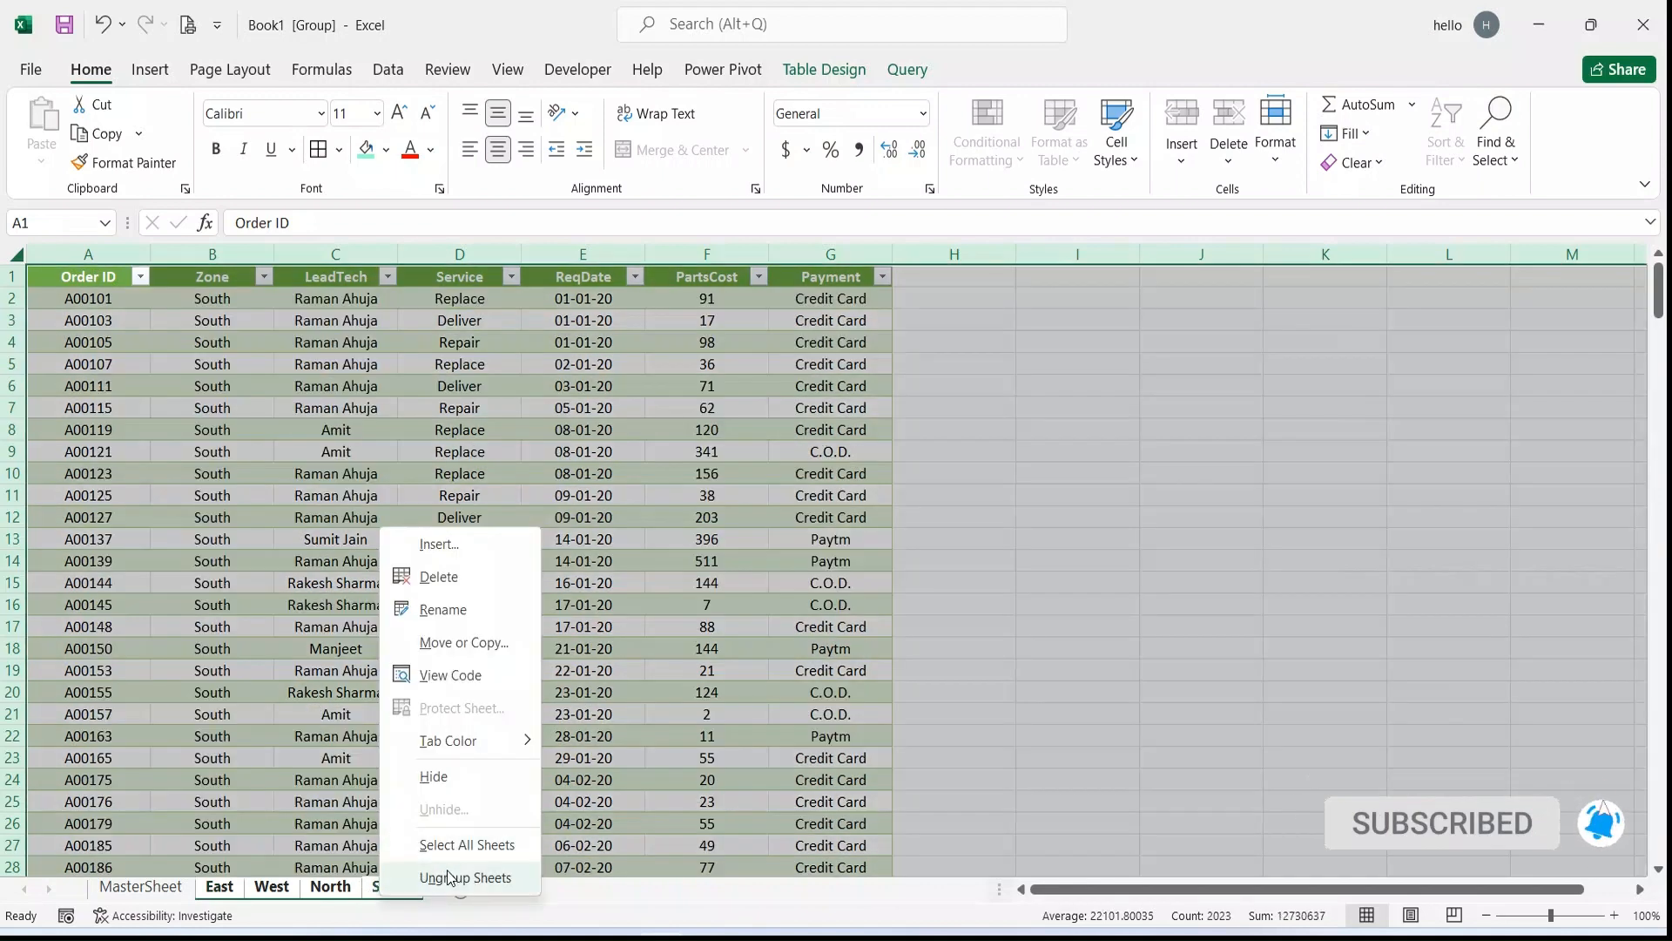
pyautogui.click(470, 876)
pyautogui.click(384, 821)
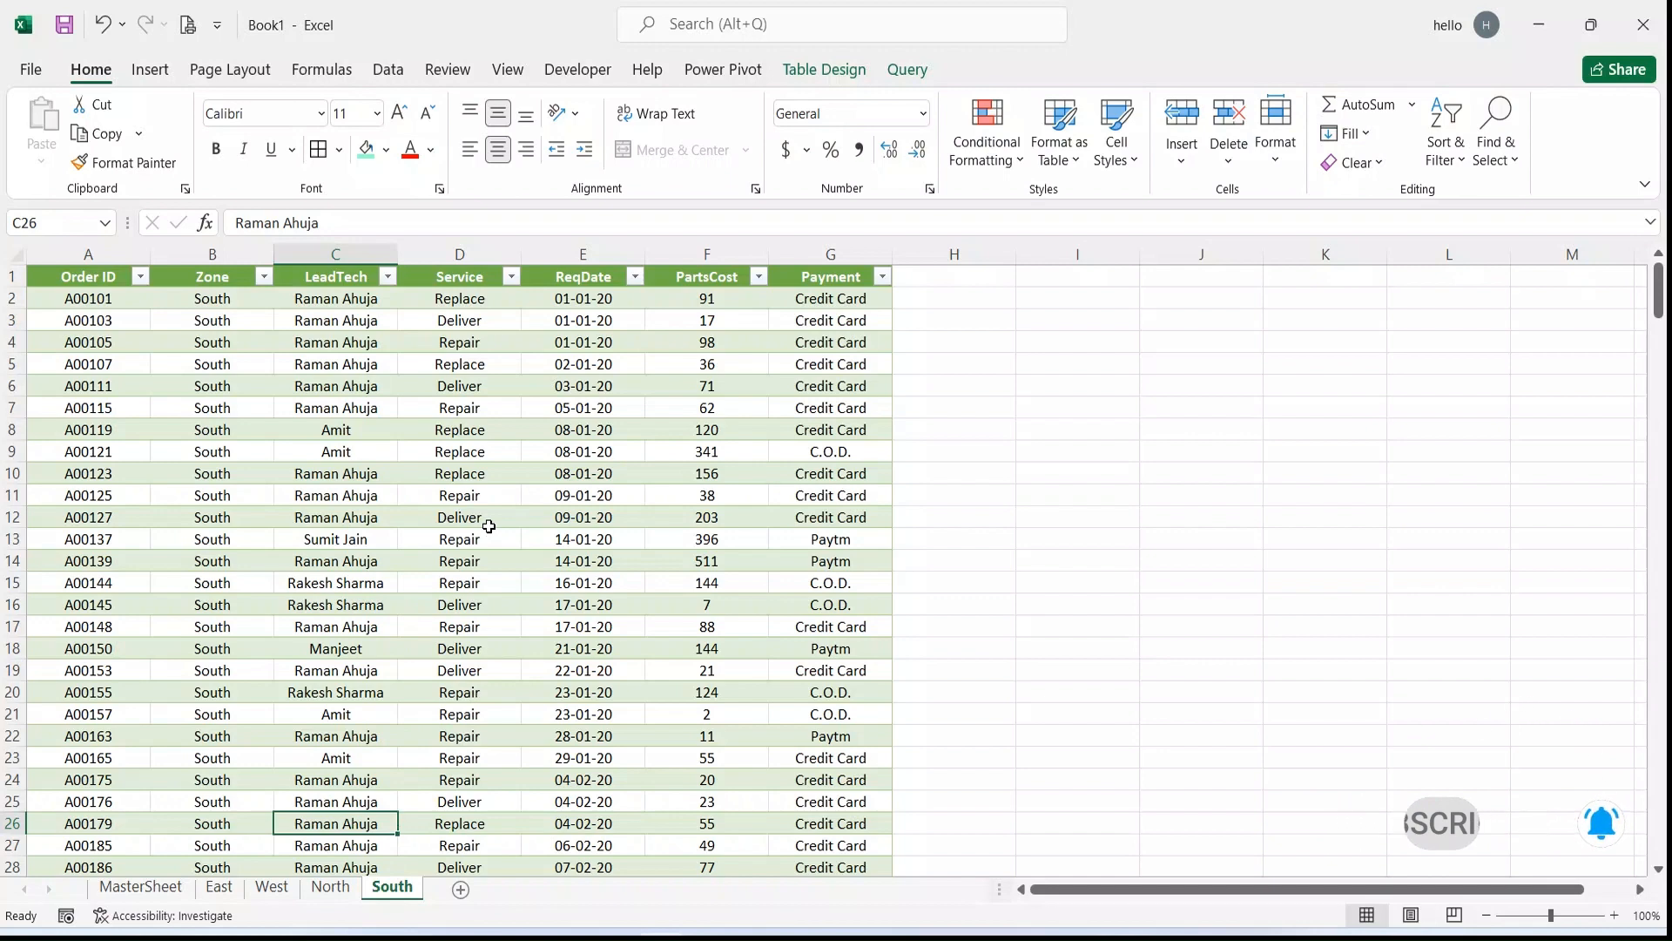
pyautogui.rightClick(391, 887)
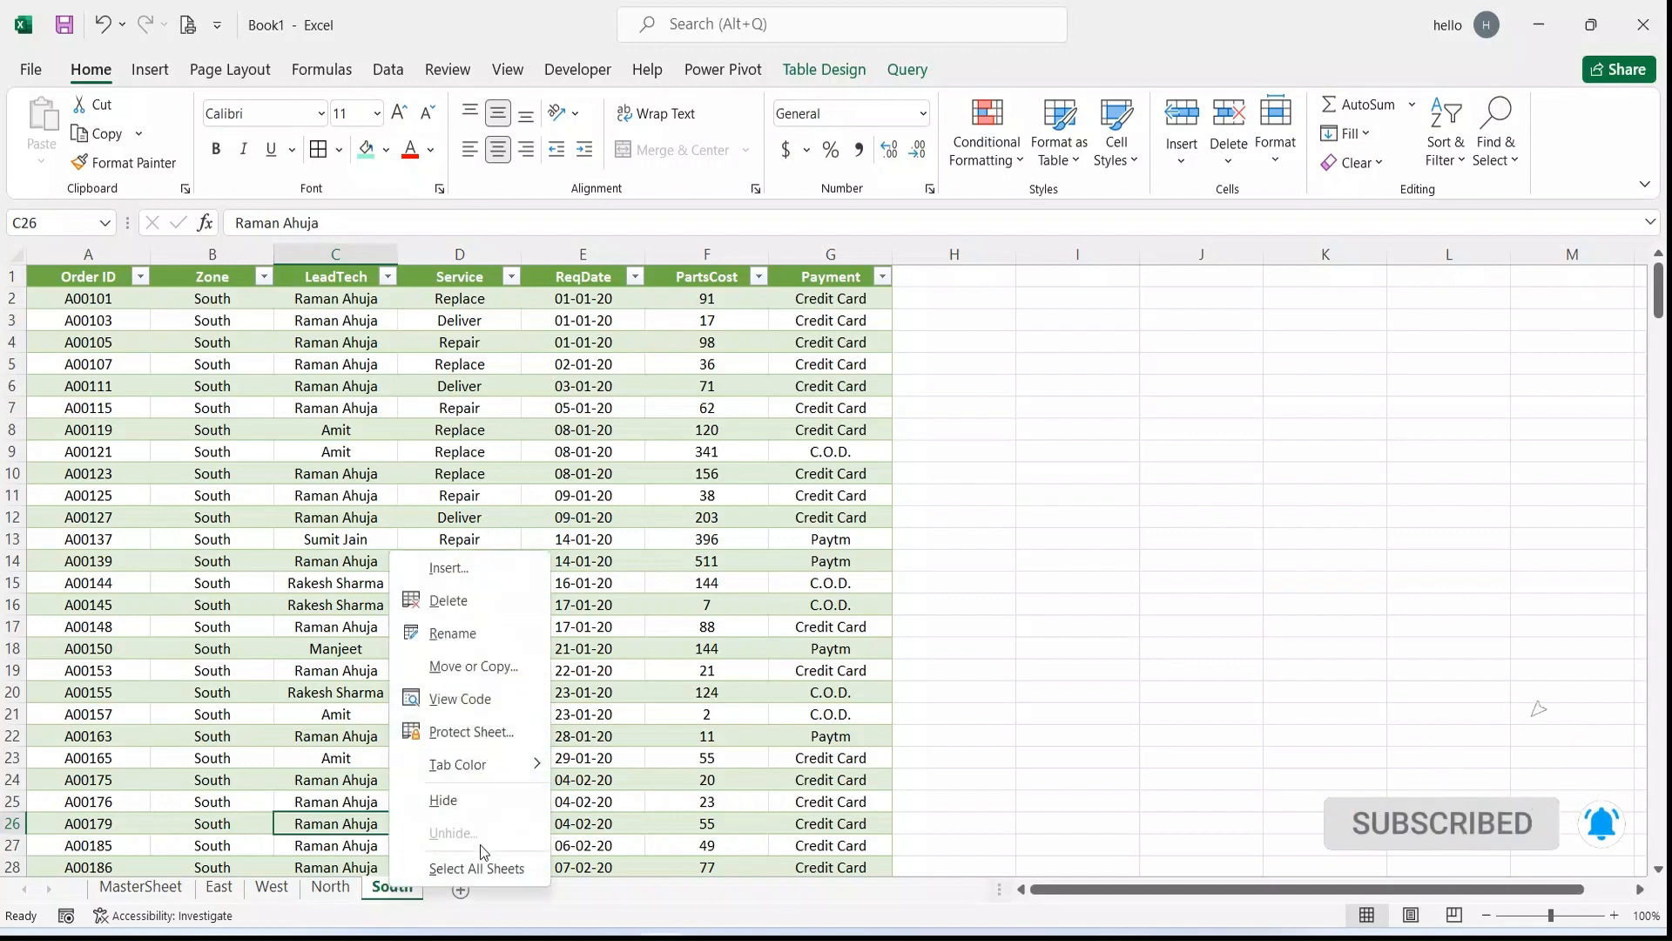
pyautogui.press('Escape')
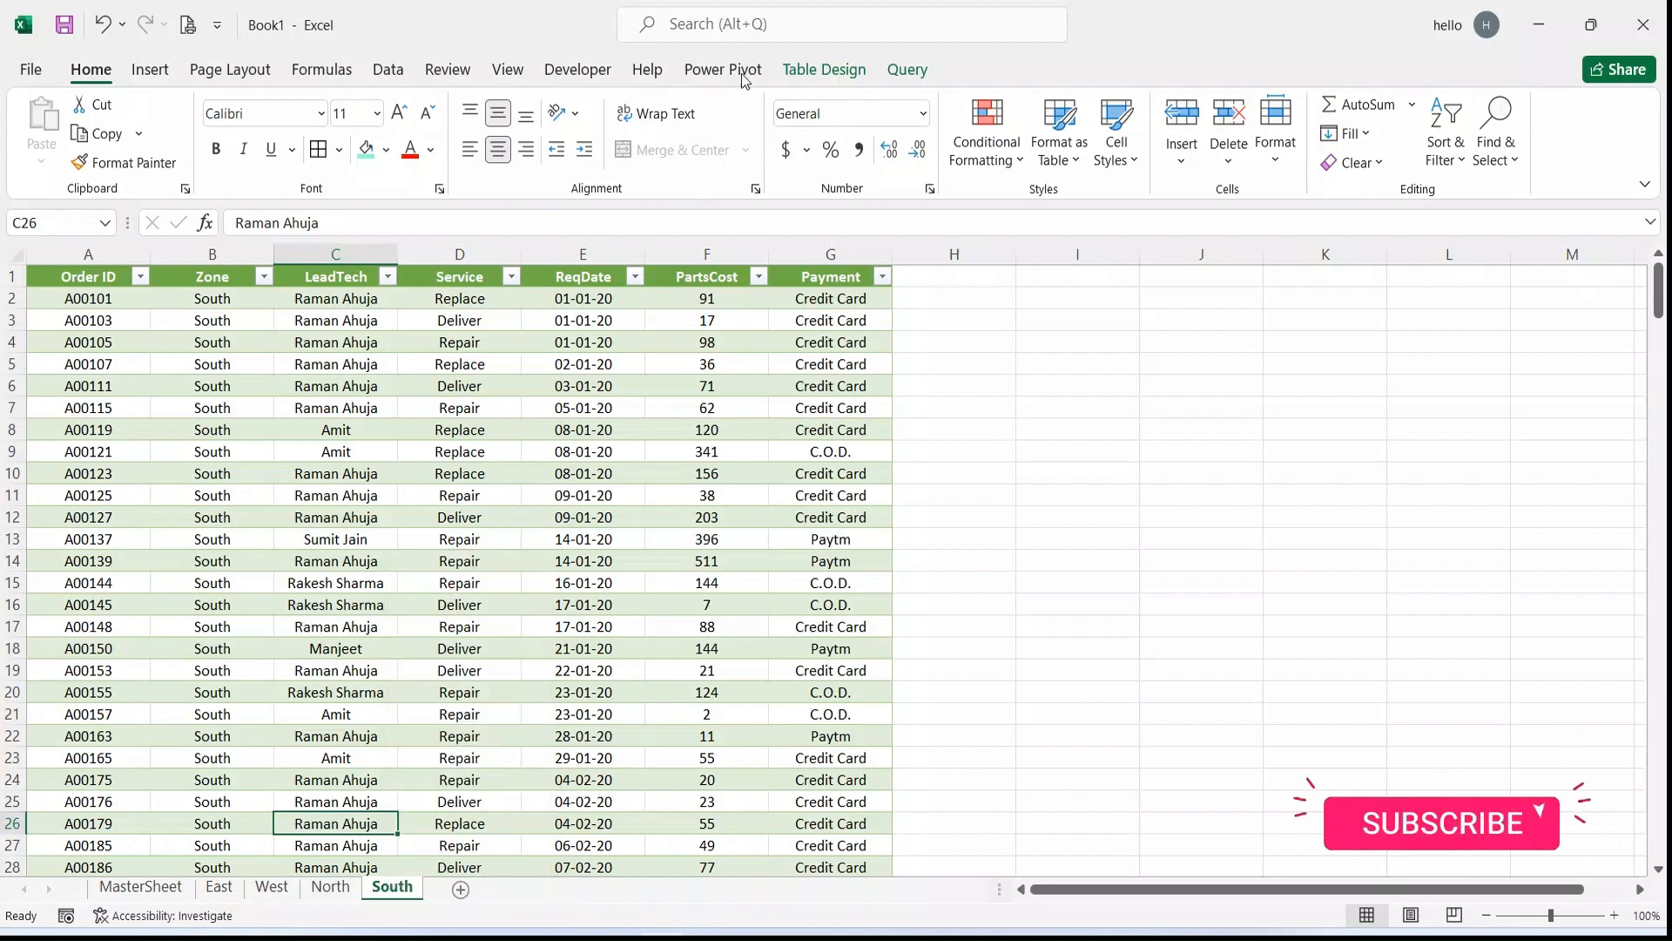
# Step: Turn off Adjust column width in the South table's external data properties
pyautogui.click(828, 70)
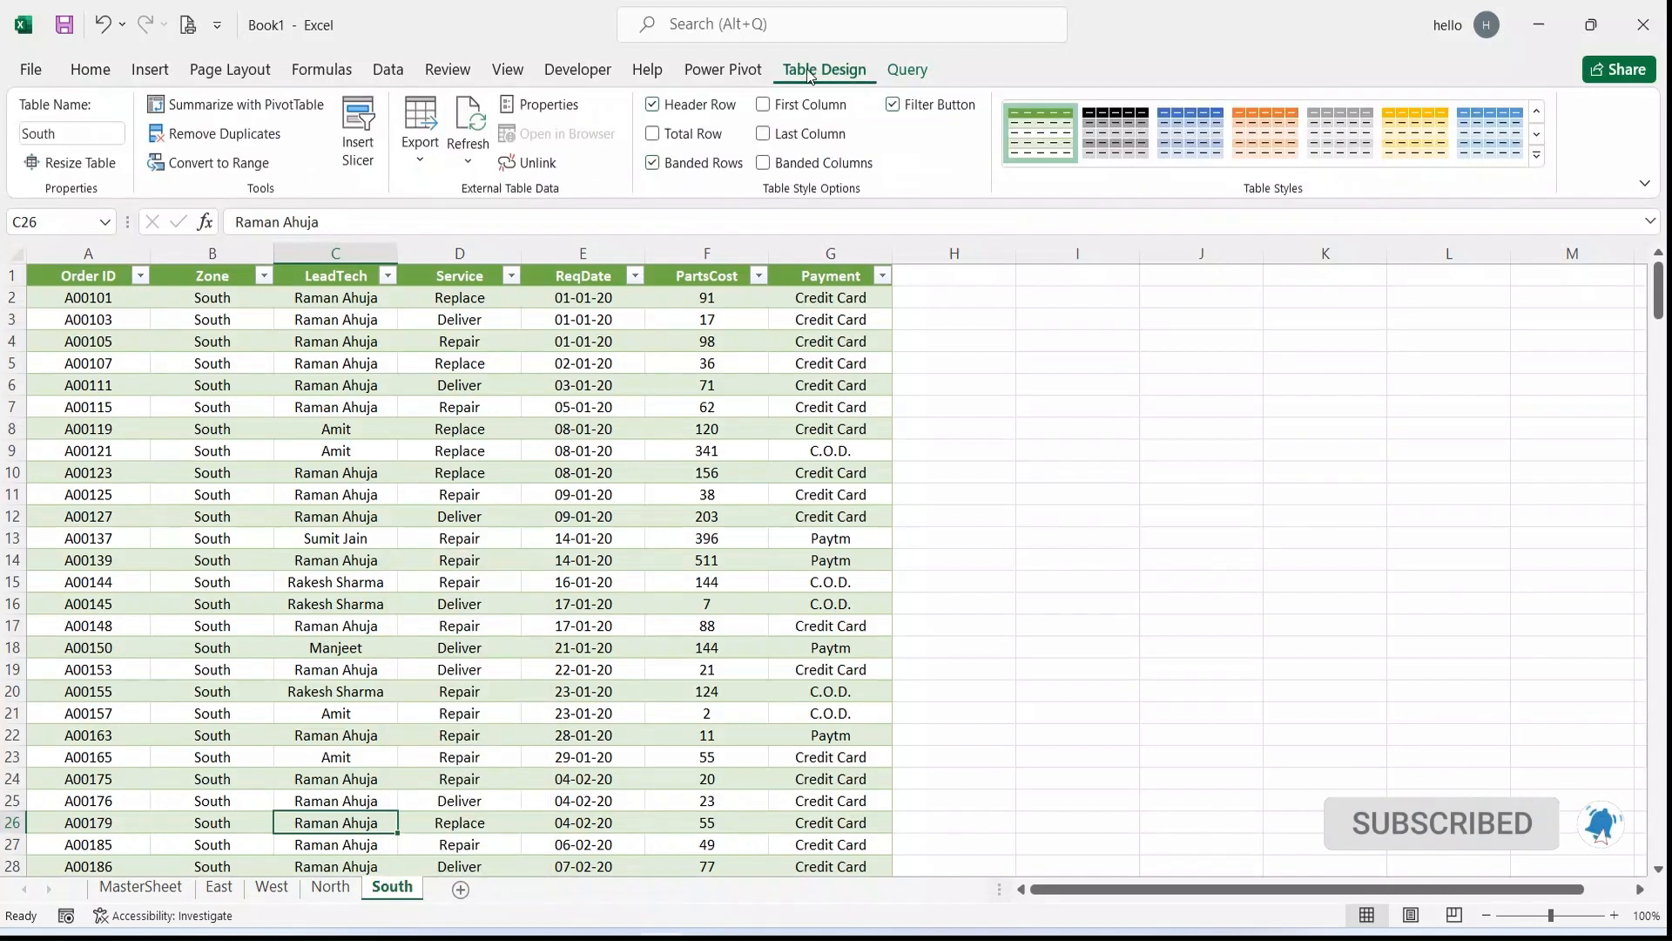
pyautogui.click(546, 109)
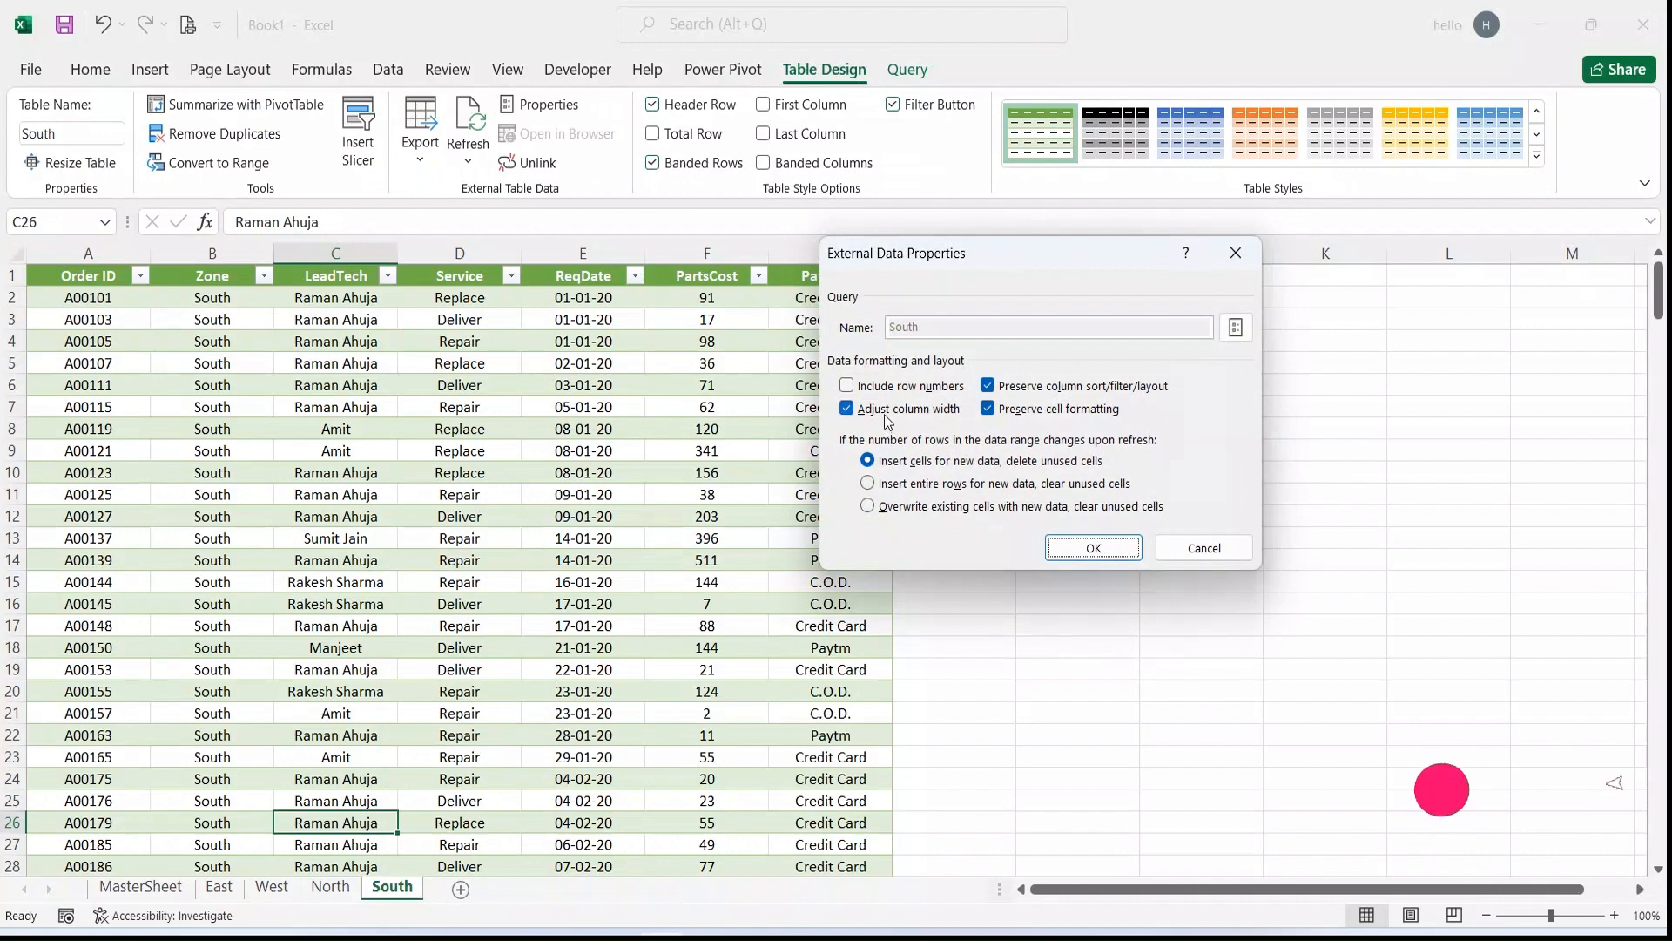
pyautogui.click(1084, 549)
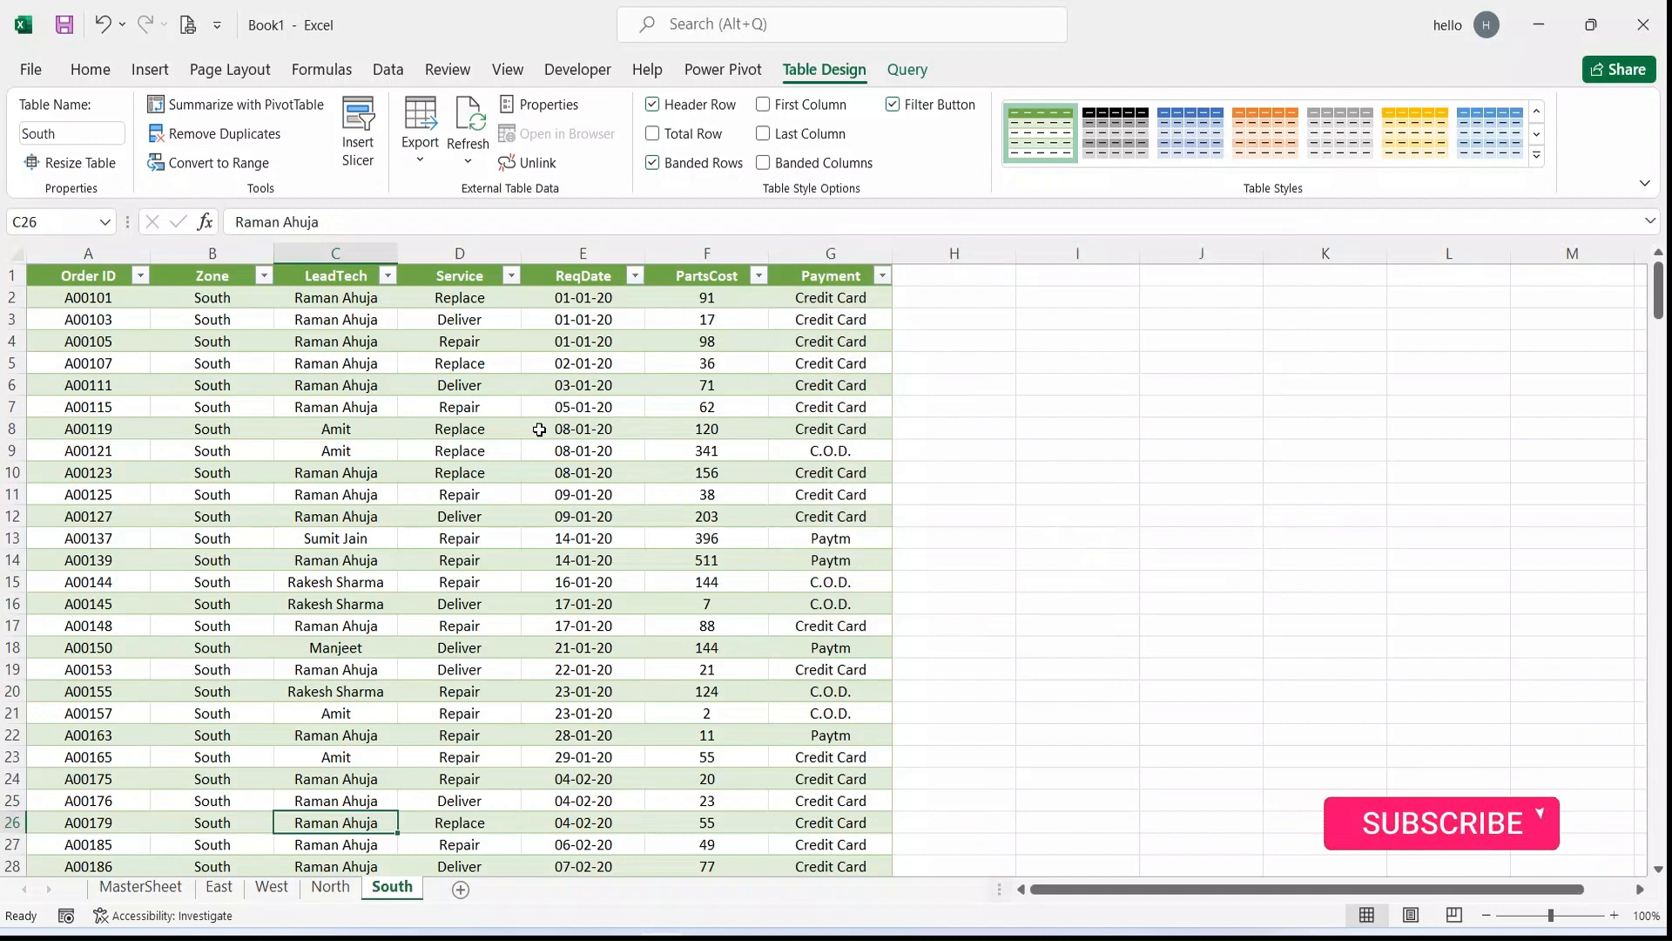
# Step: Turn off Adjust column width in the external data properties of the North sheet's table
pyautogui.click(331, 895)
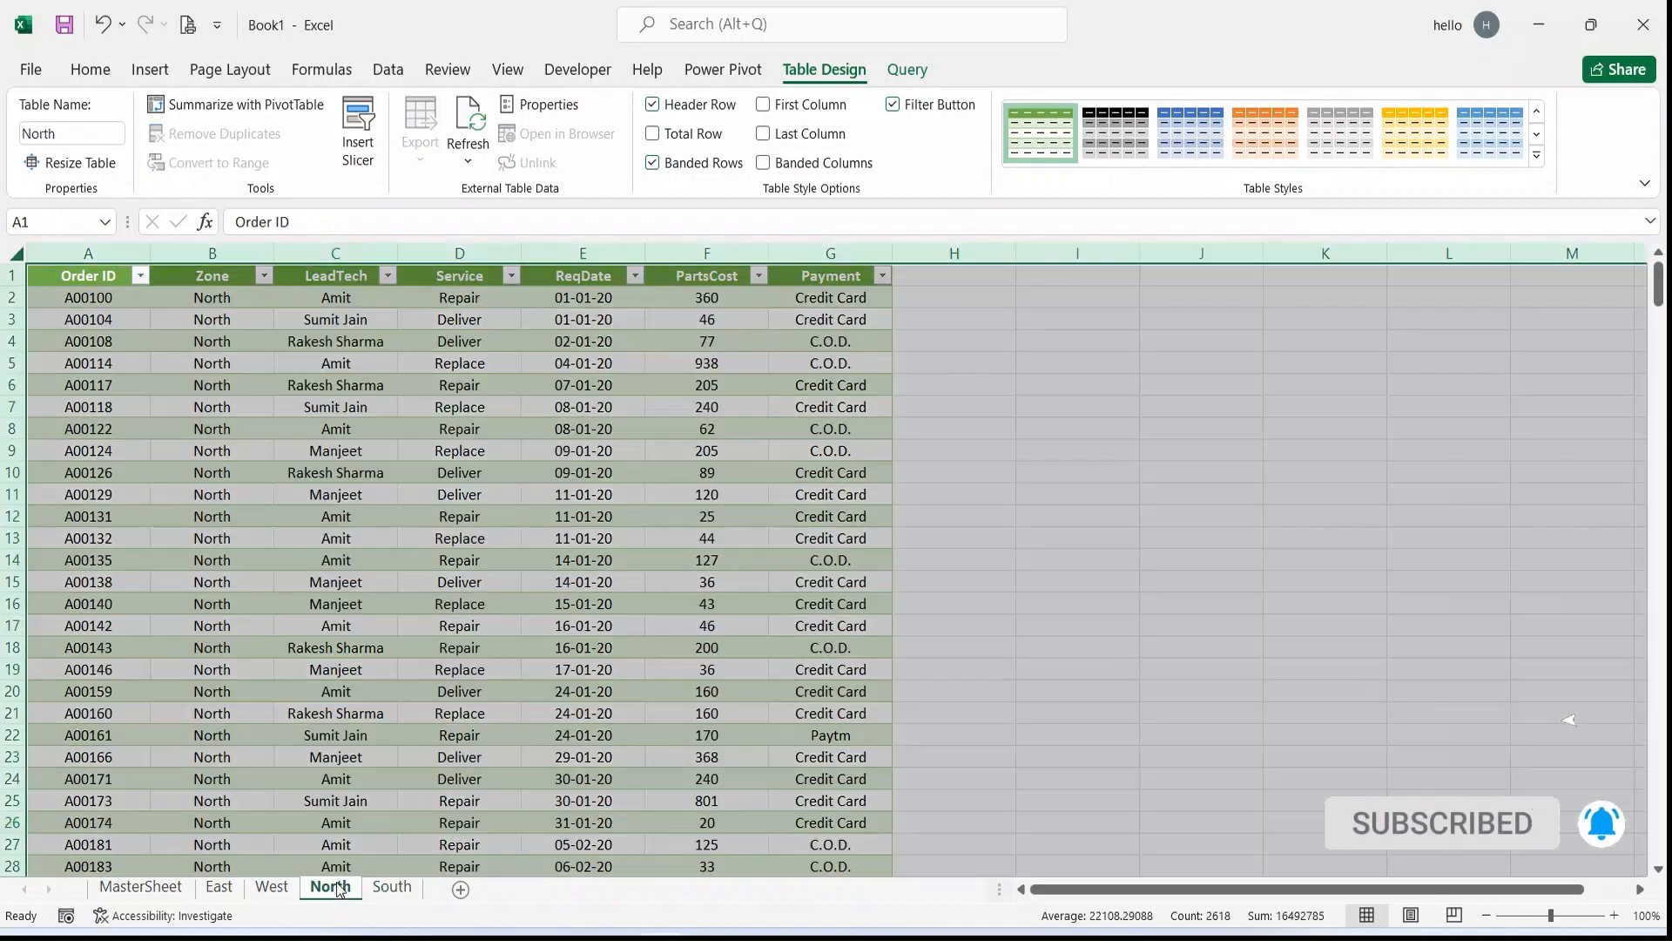
pyautogui.click(433, 473)
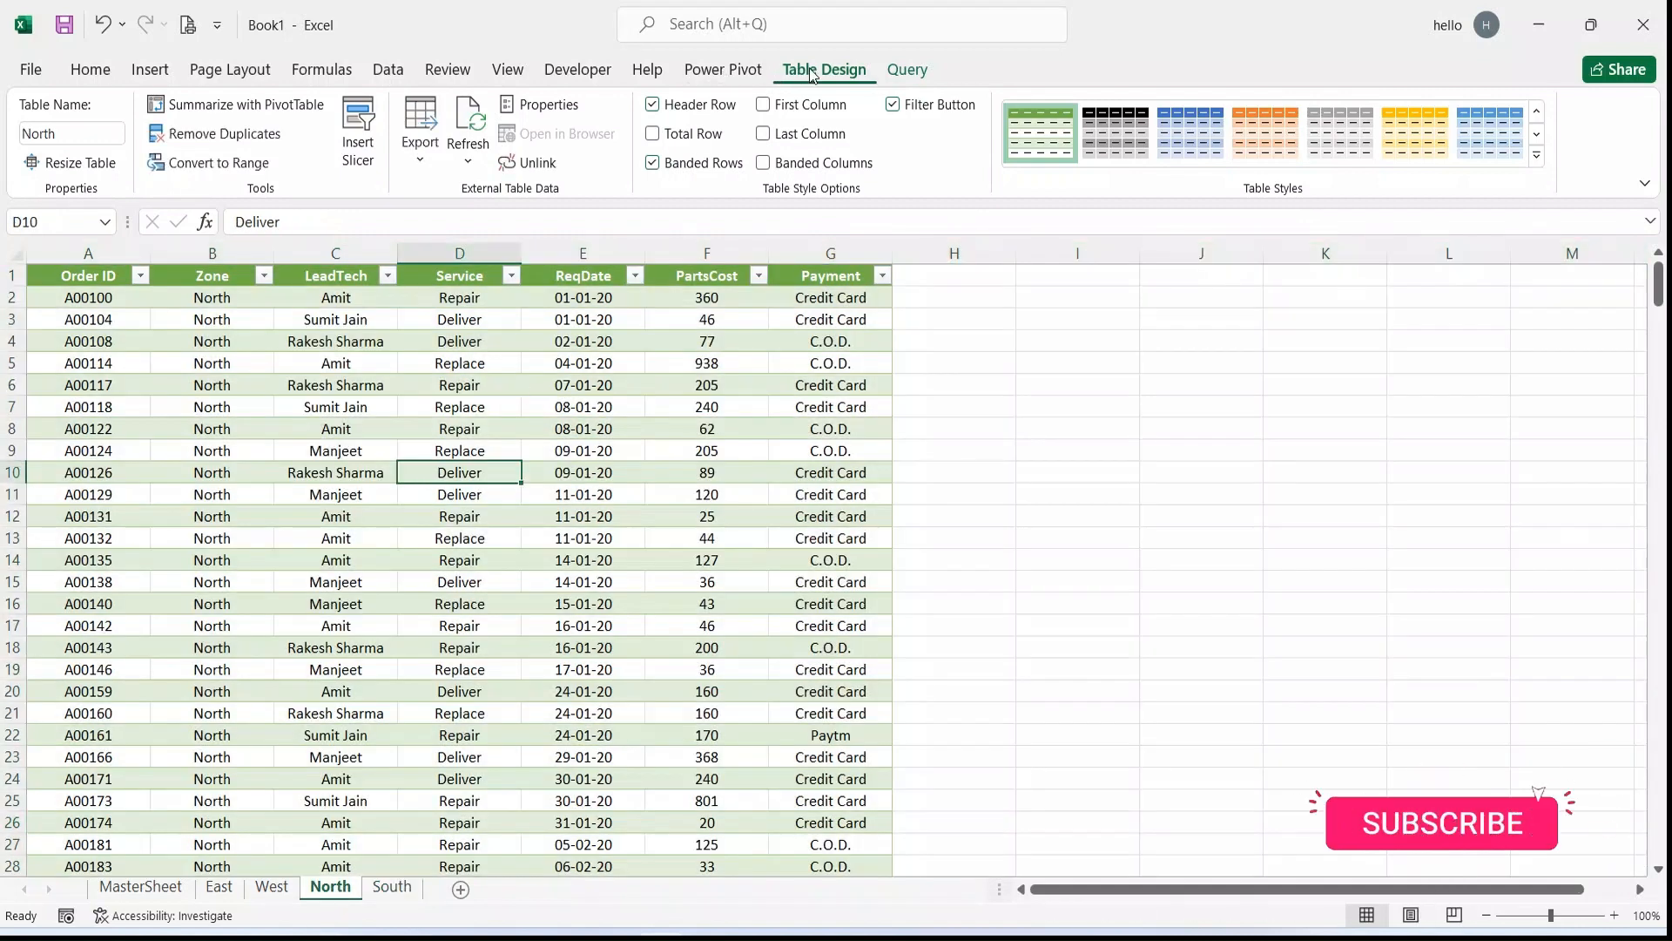
pyautogui.click(548, 108)
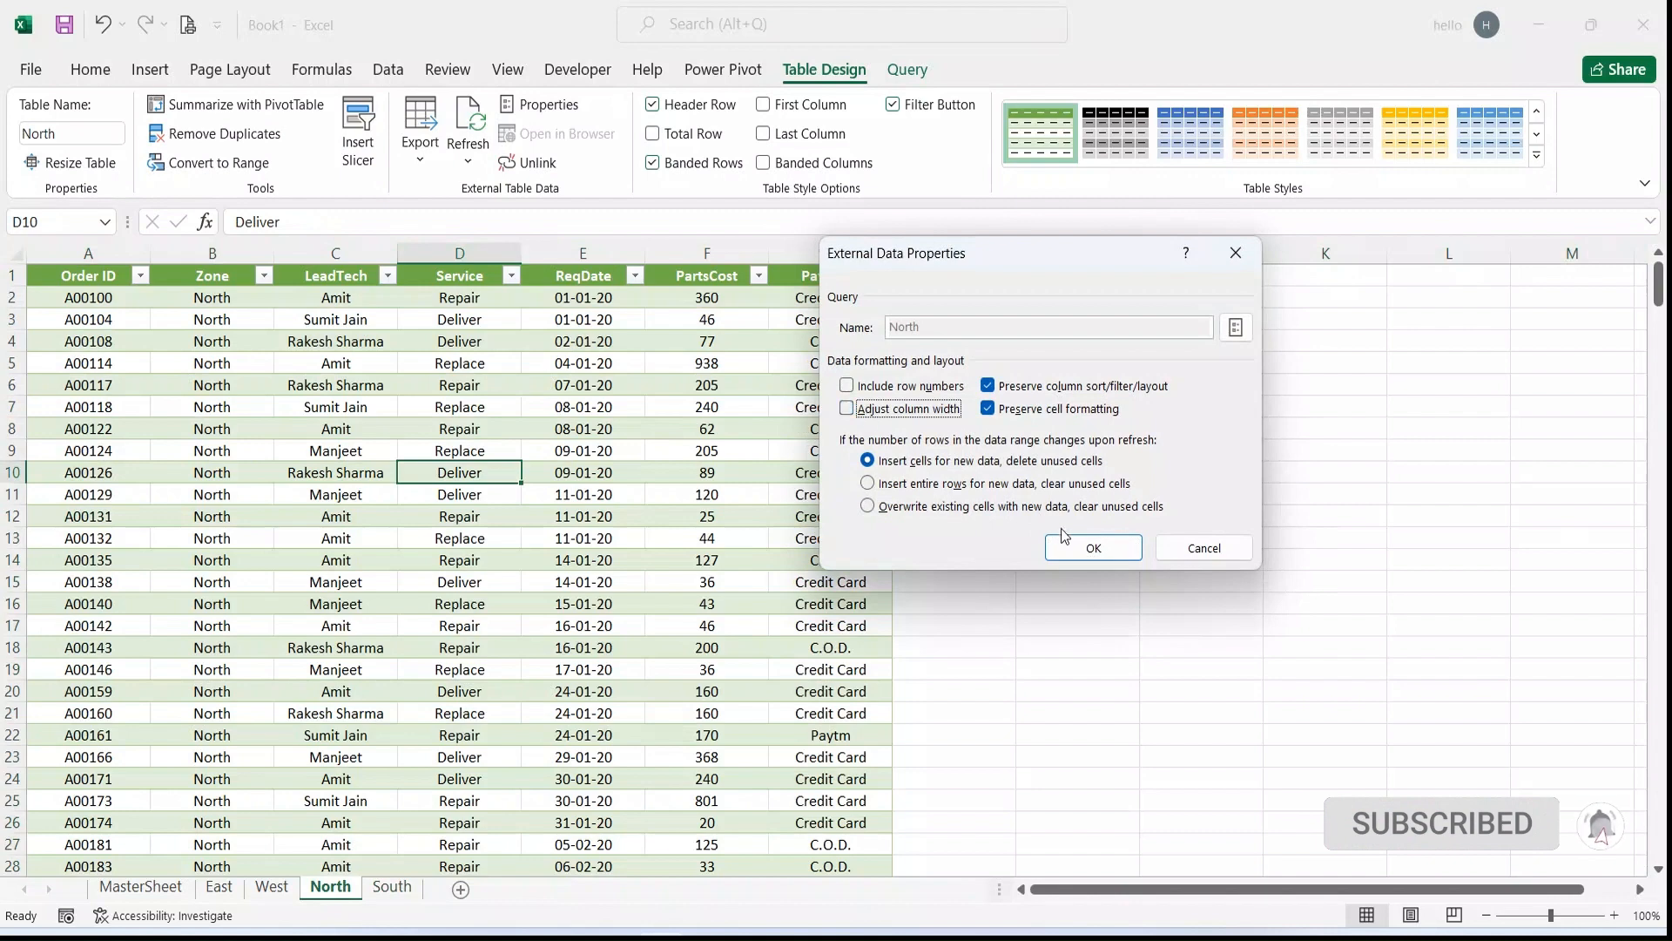
pyautogui.click(1080, 546)
# Step: Disable Adjust column width in the external data properties of the West sheet's table
pyautogui.click(272, 886)
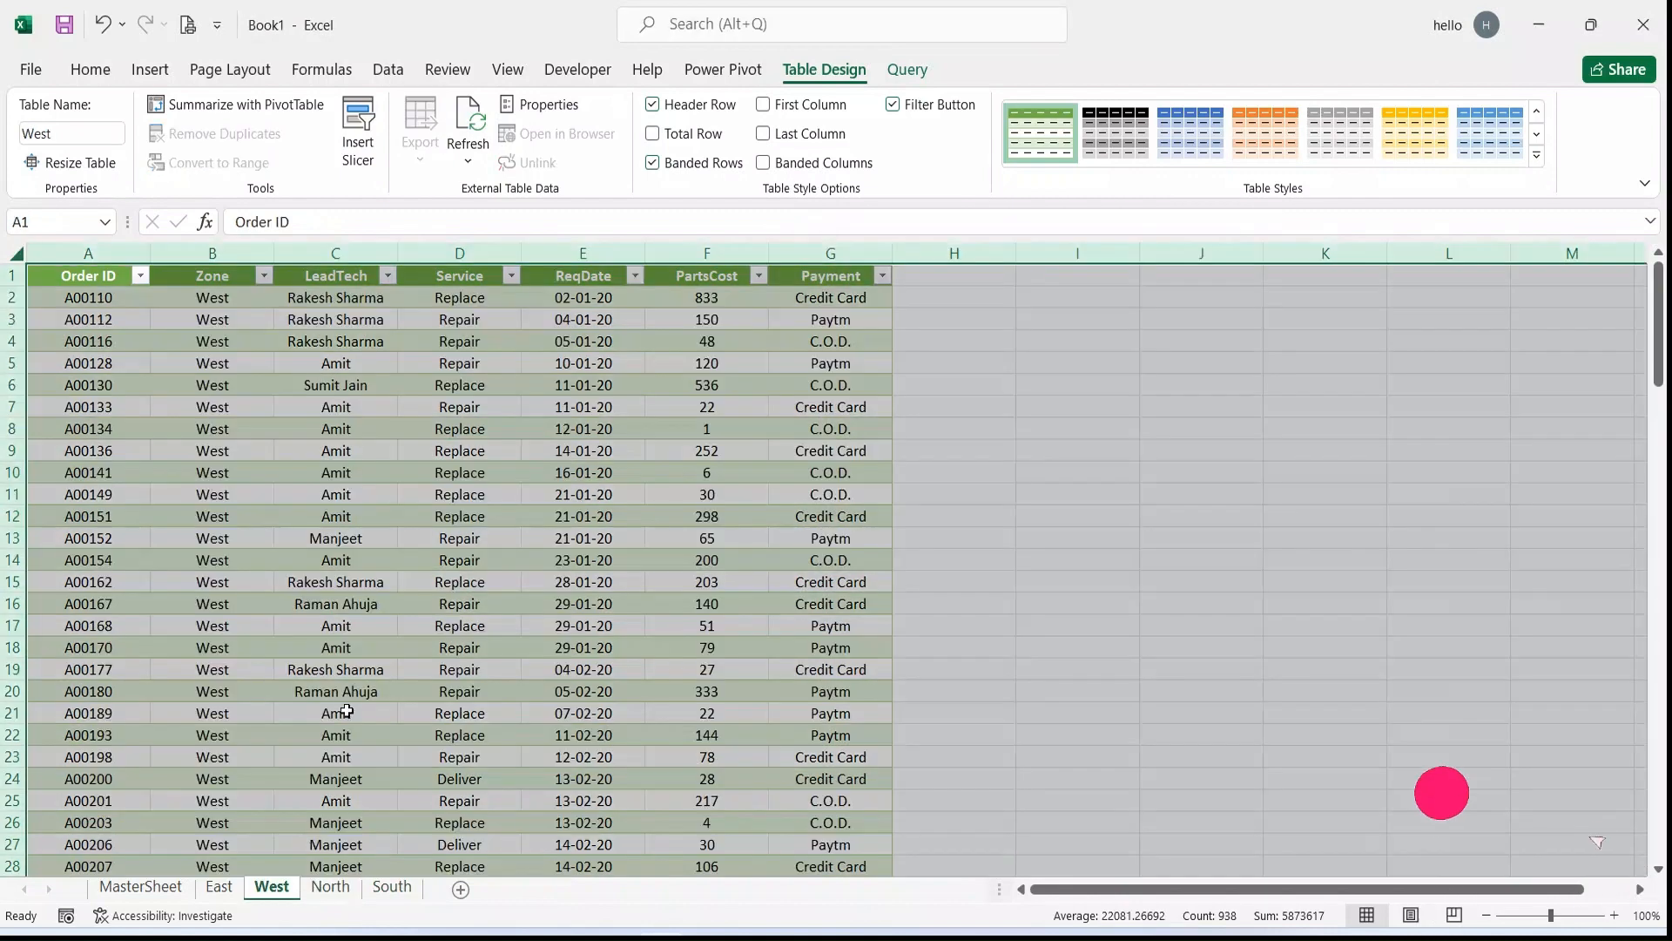
pyautogui.click(346, 712)
pyautogui.click(547, 106)
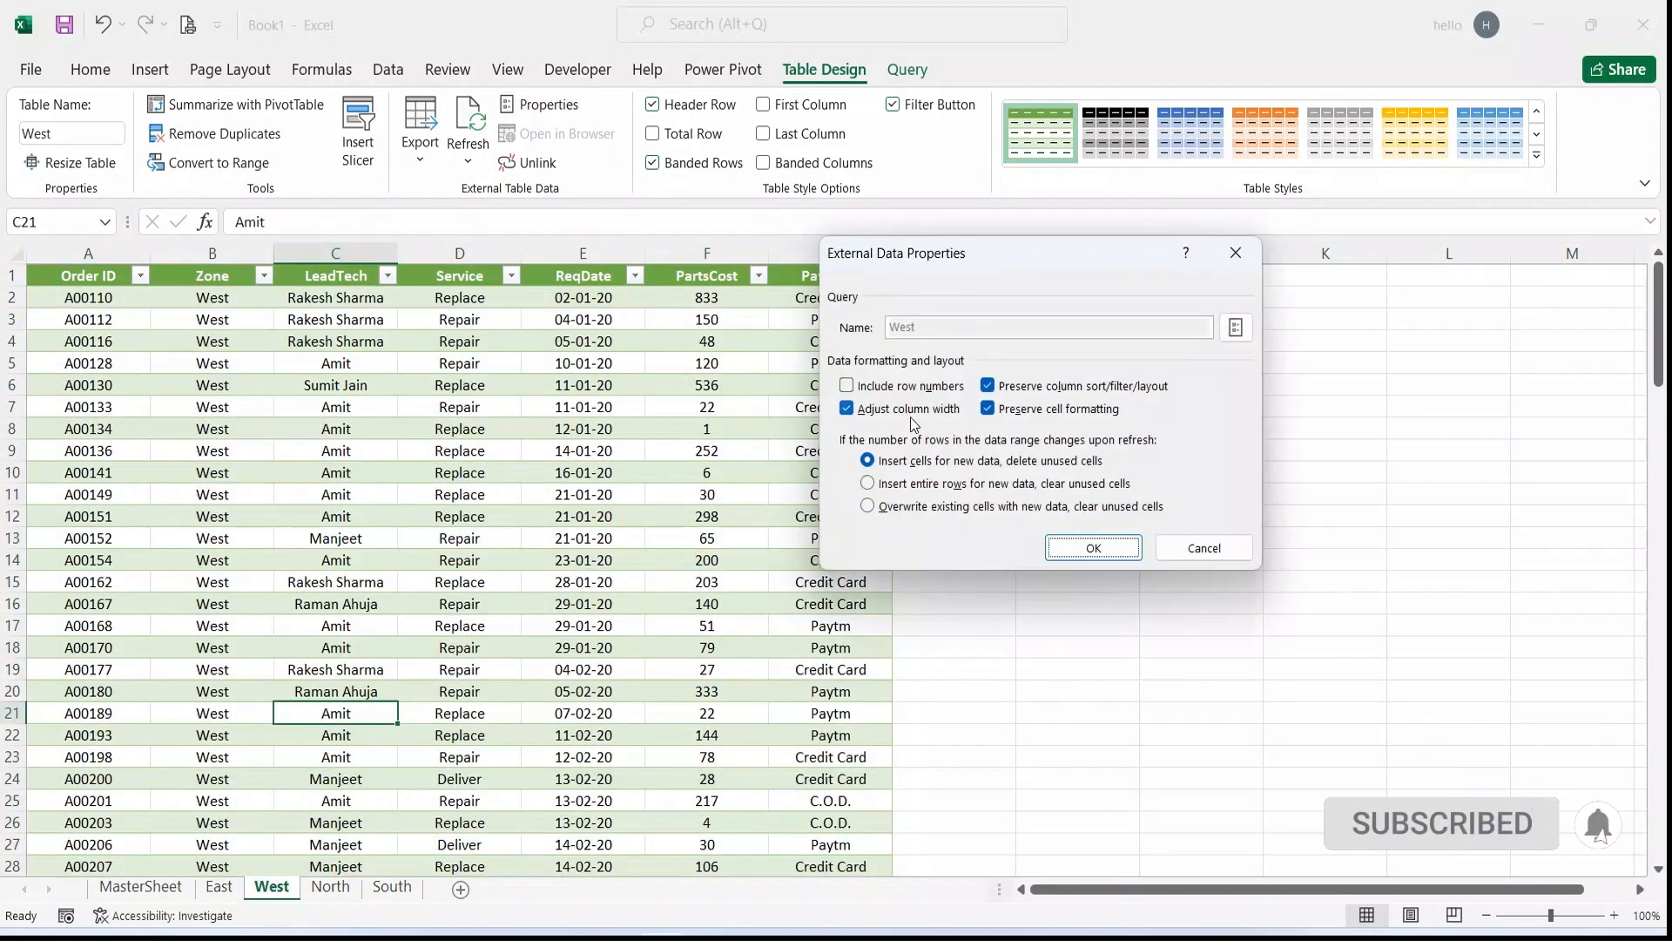
pyautogui.click(1089, 547)
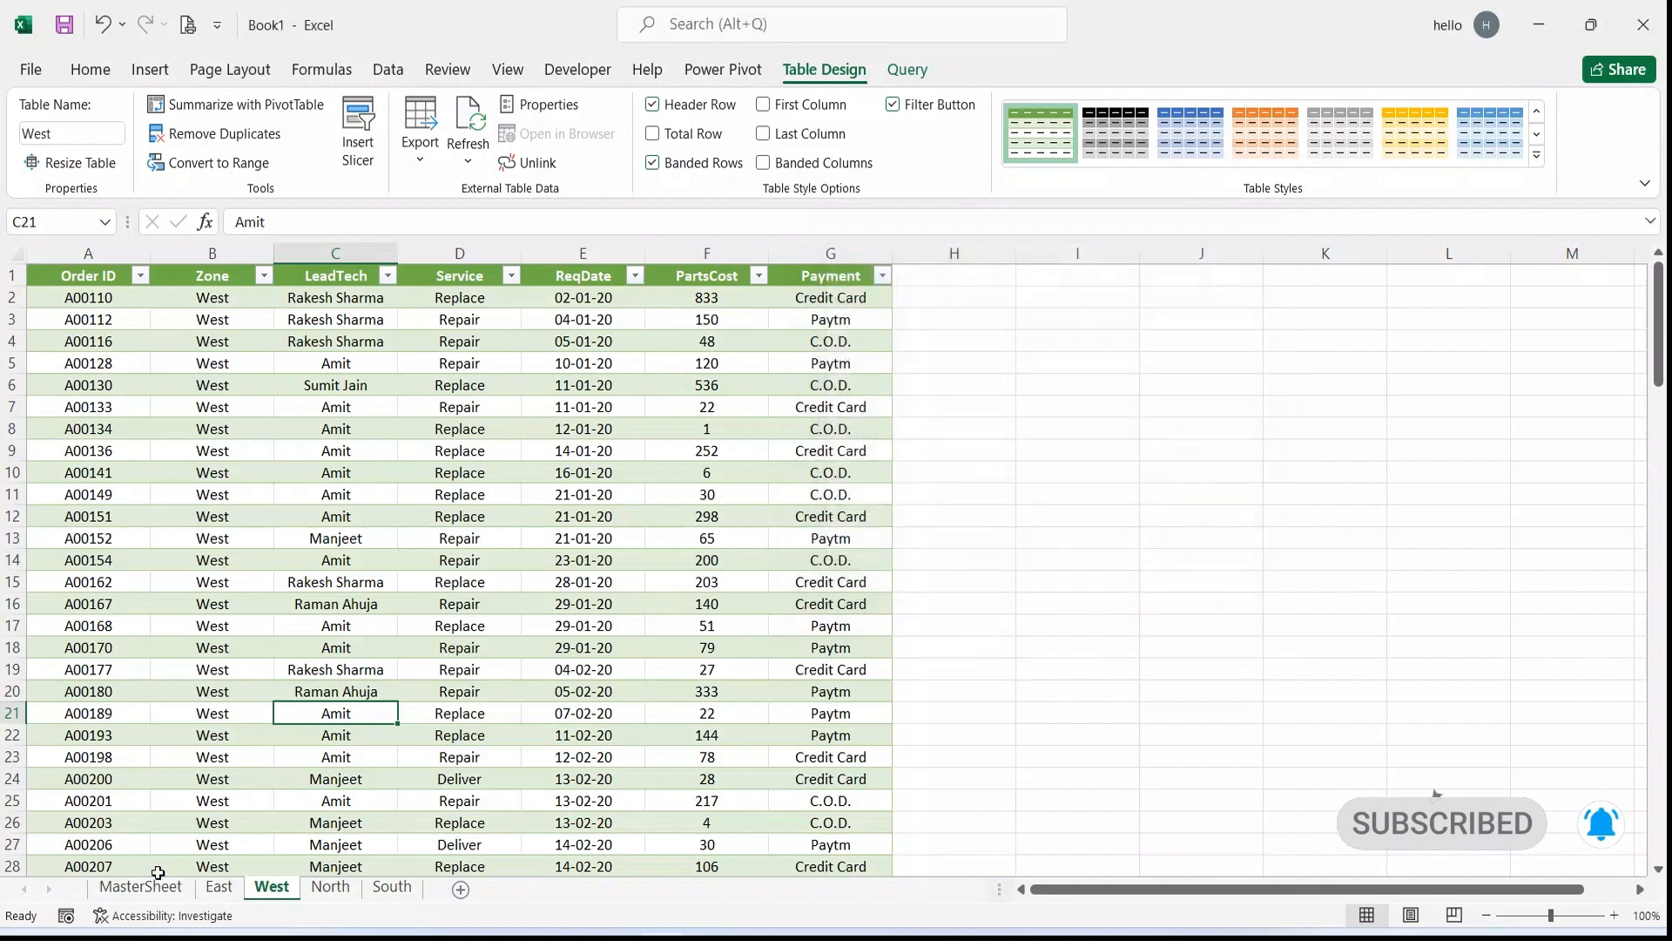
# Step: Disable Adjust column width in the external data properties of the East sheet's table
pyautogui.click(218, 887)
pyautogui.click(318, 691)
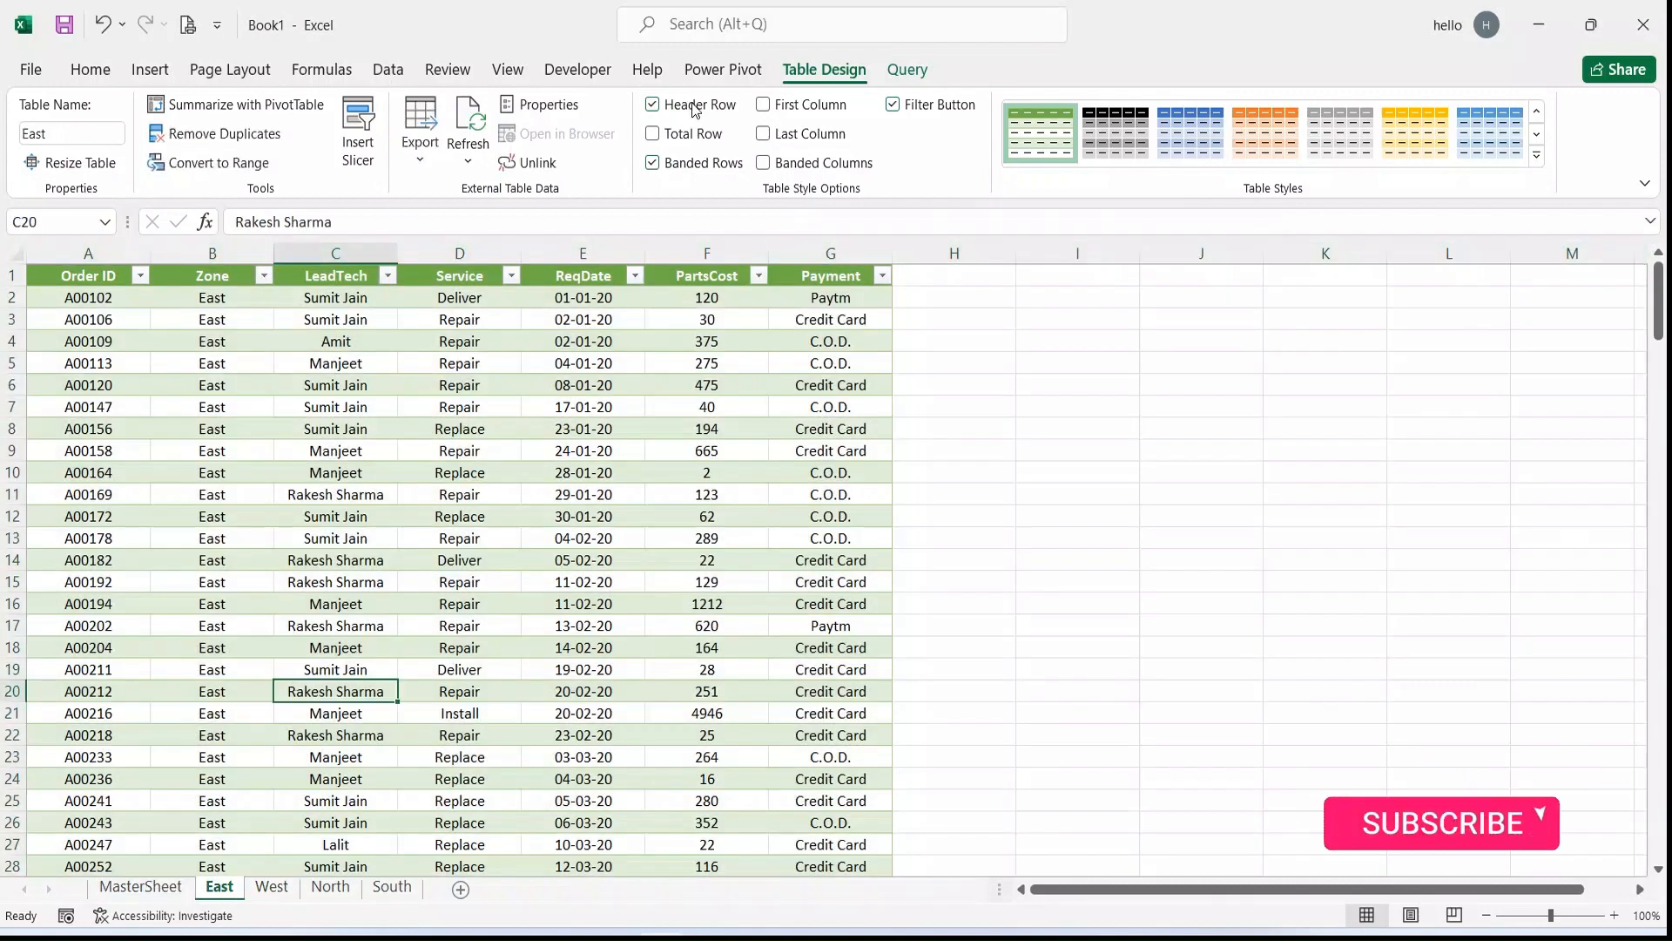
pyautogui.click(540, 106)
pyautogui.click(1091, 546)
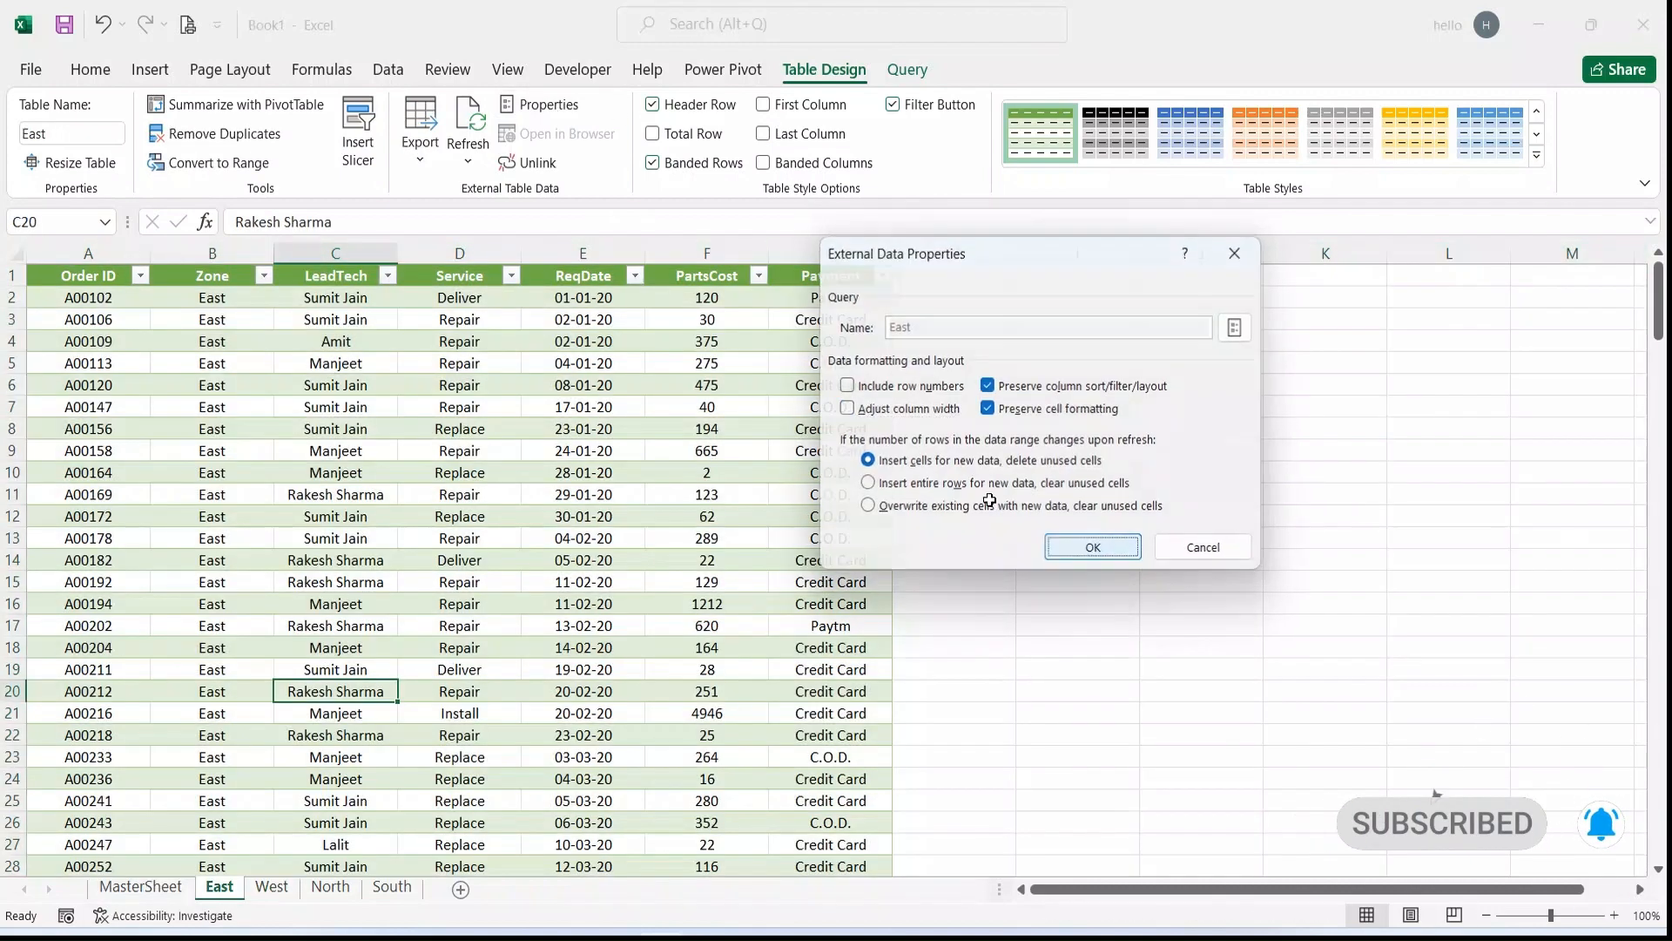
# Step: Try refreshing the East table with Adjust column width enabled in its external data properties, and undo the refresh
pyautogui.click(462, 494)
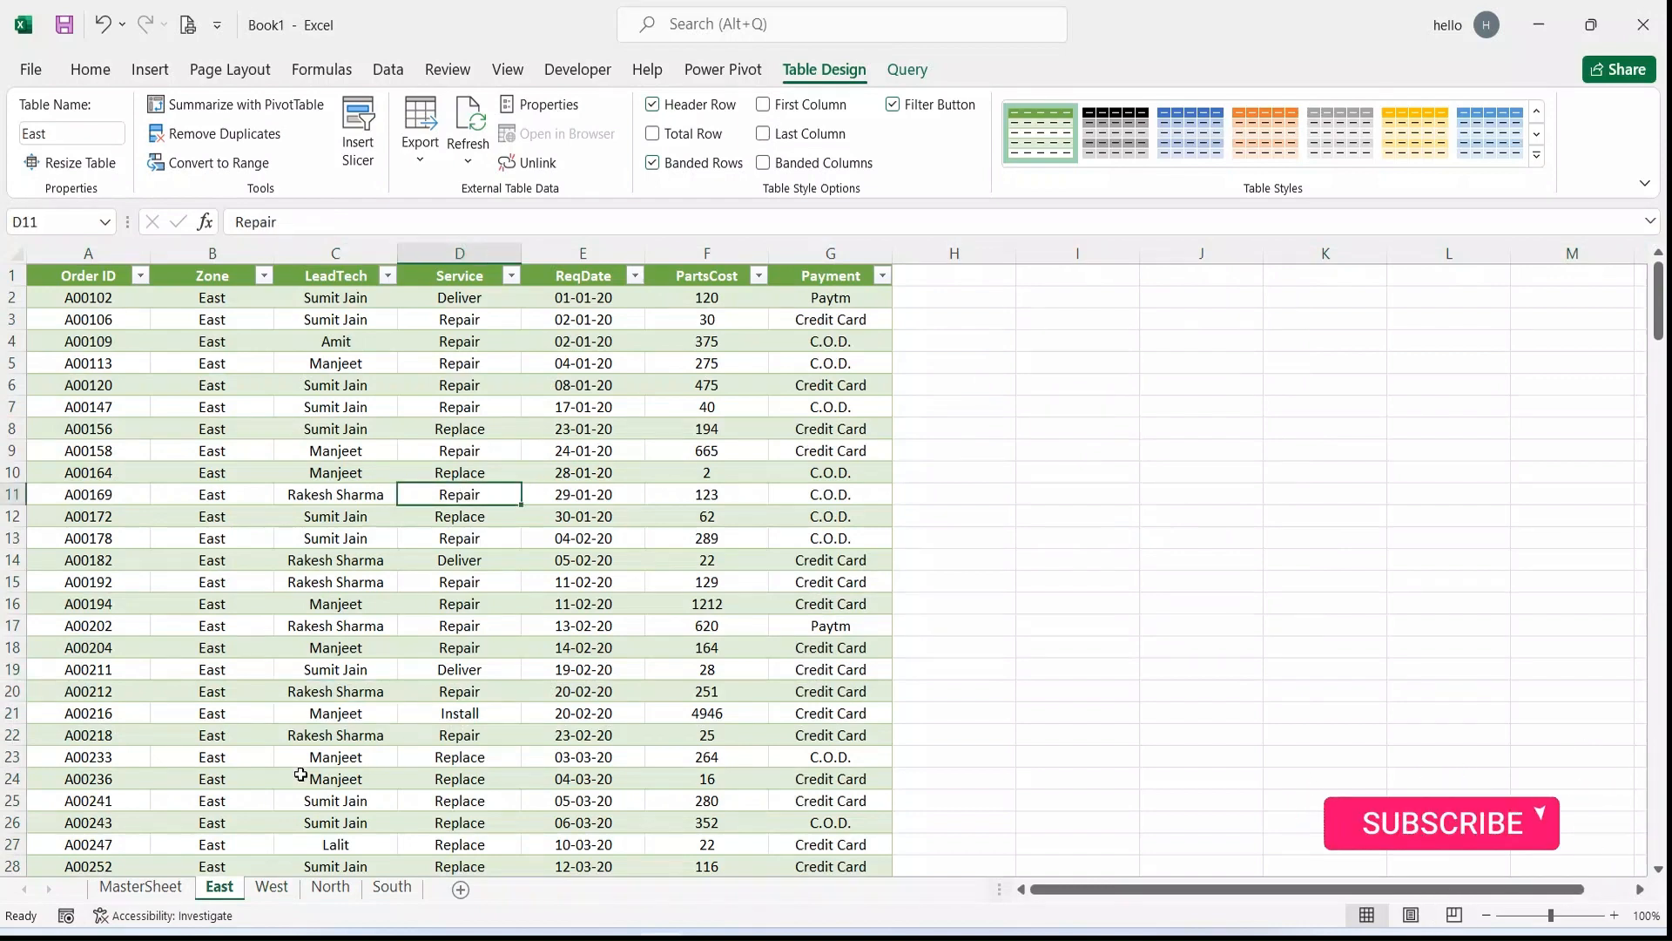
pyautogui.click(574, 114)
pyautogui.click(906, 409)
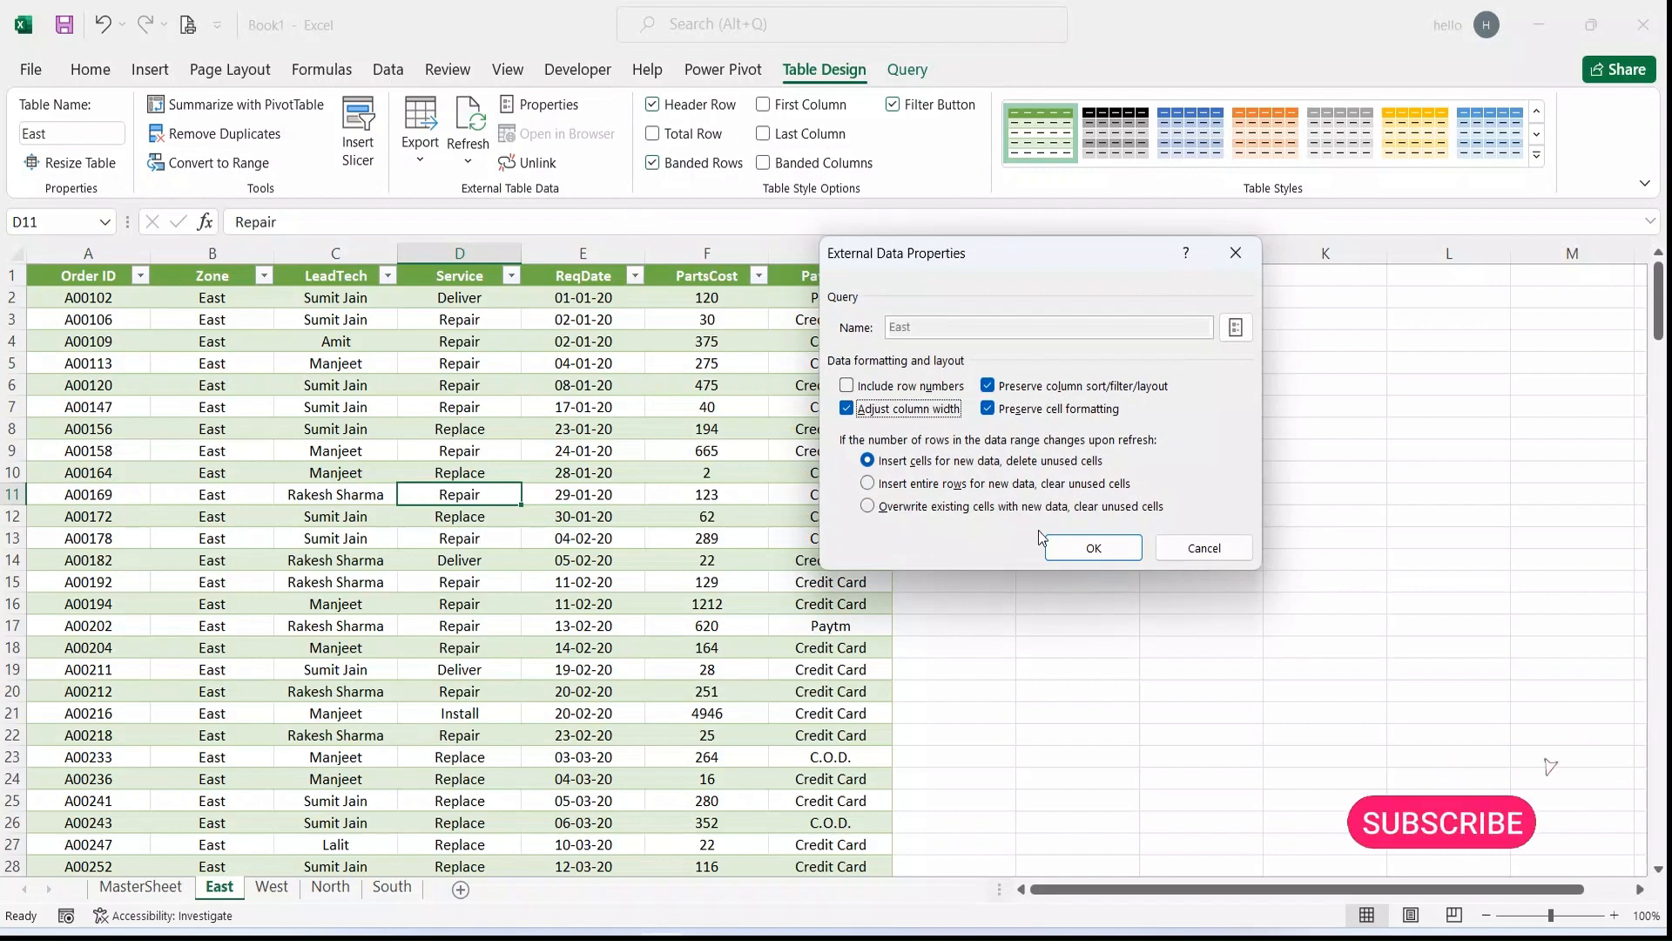
pyautogui.click(1089, 547)
pyautogui.rightClick(313, 525)
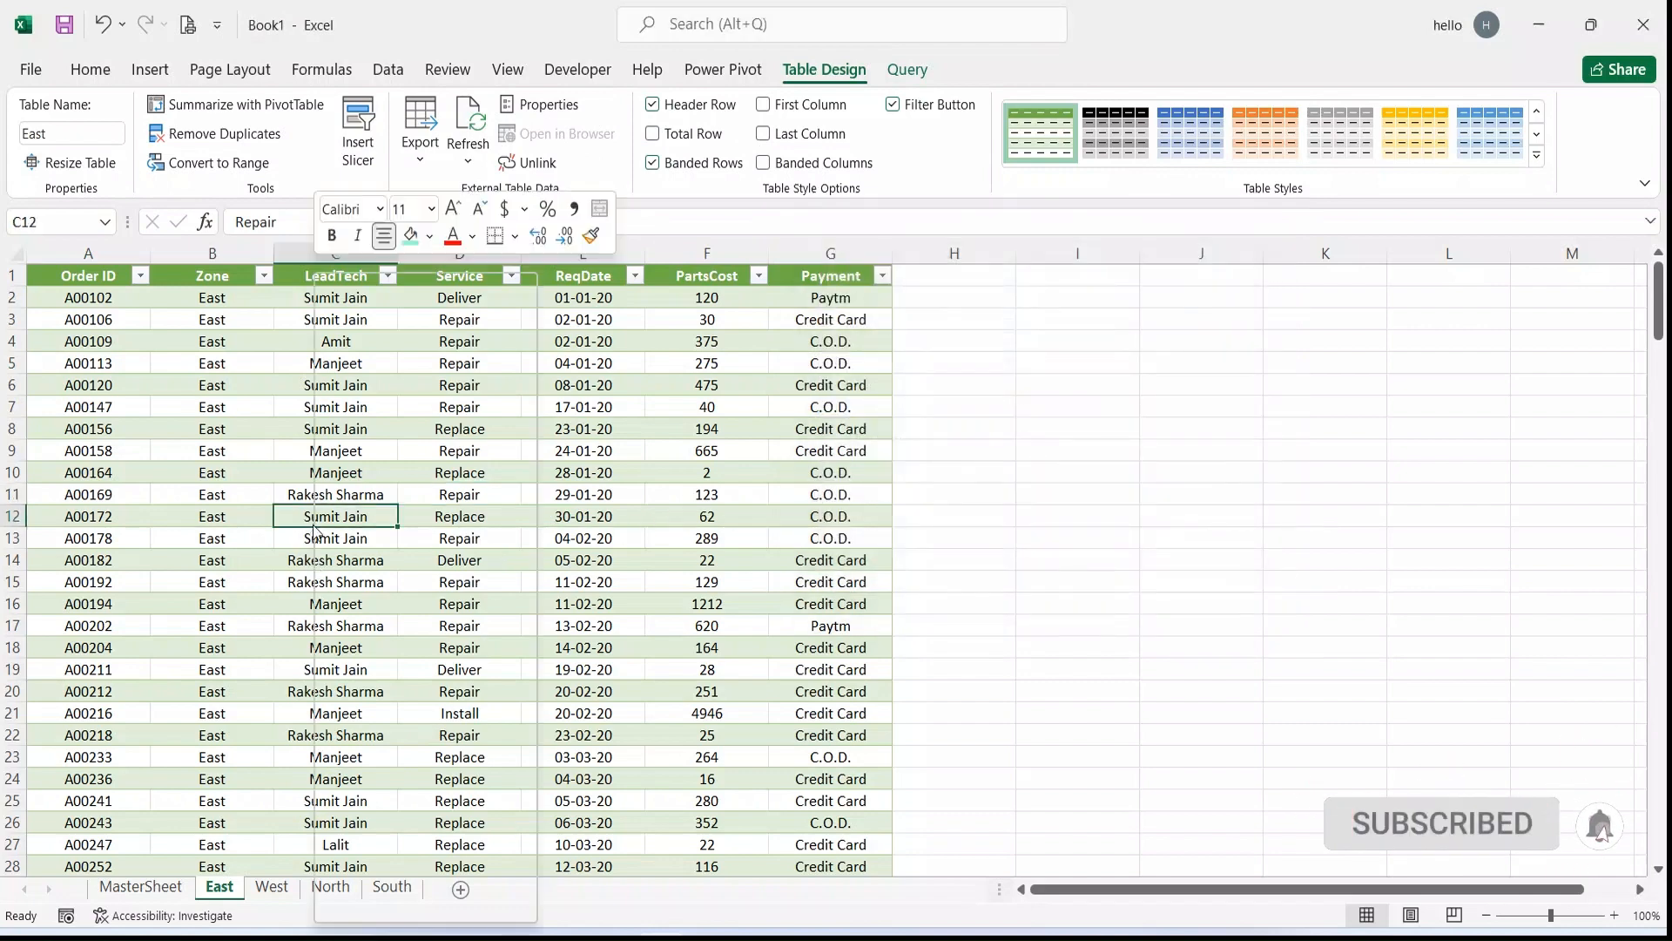
pyautogui.click(372, 494)
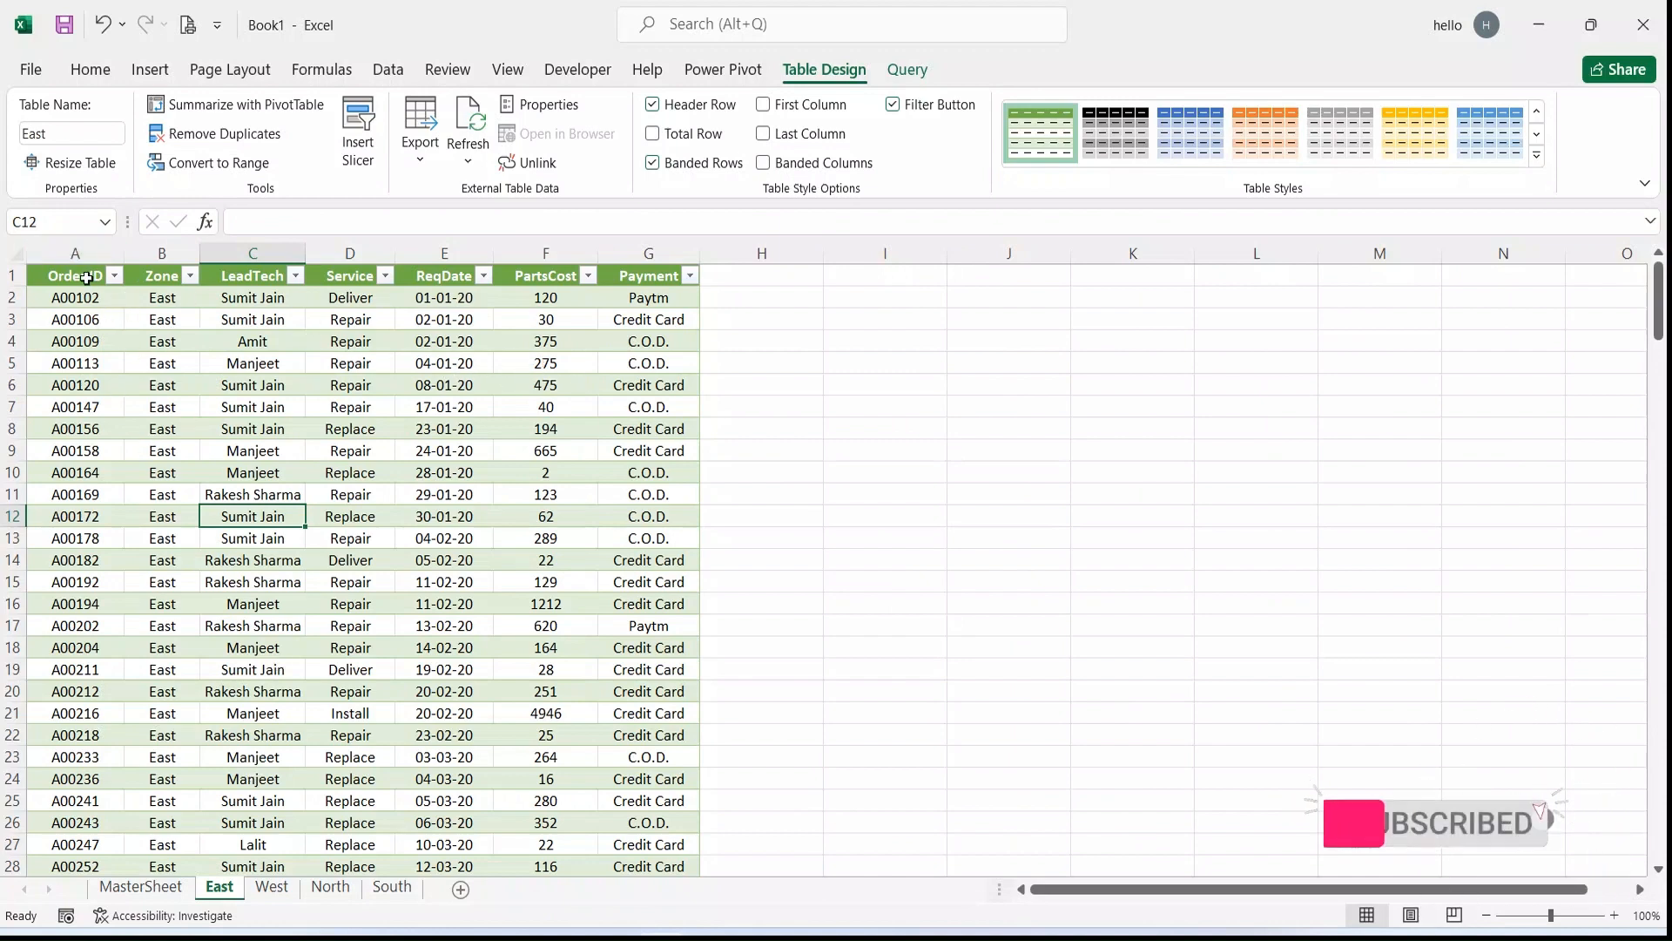
pyautogui.hotkey('ctrl', 'z')
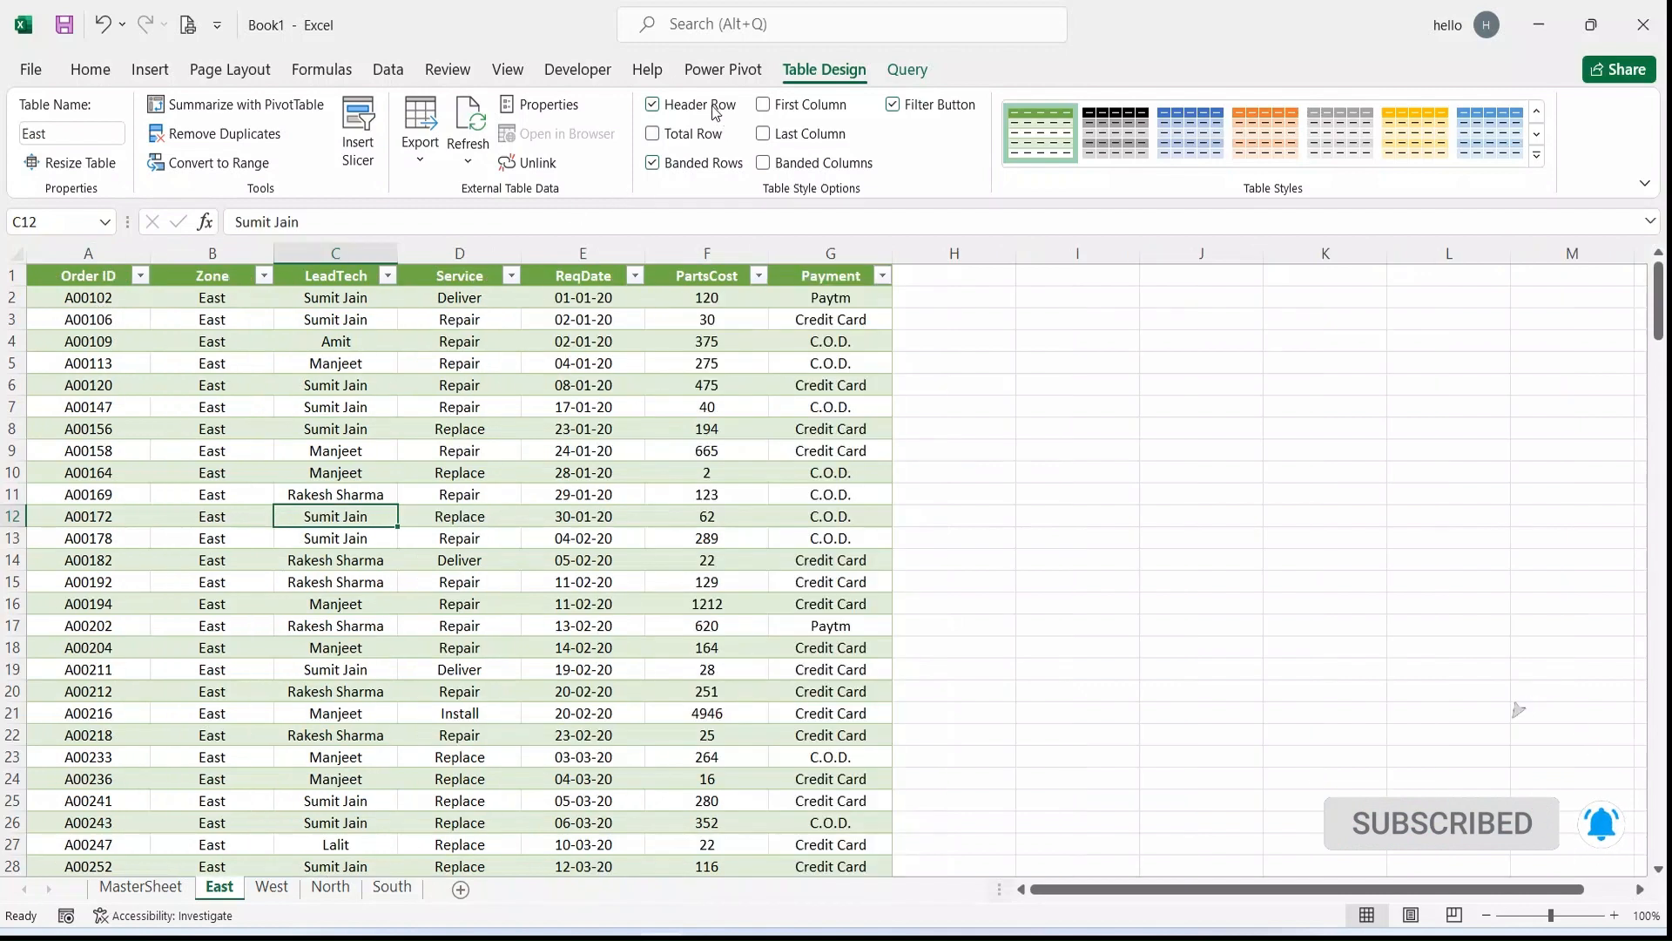
# Step: Turn off Adjust column width in the East table's external data properties and refresh the table
pyautogui.click(514, 105)
pyautogui.click(878, 409)
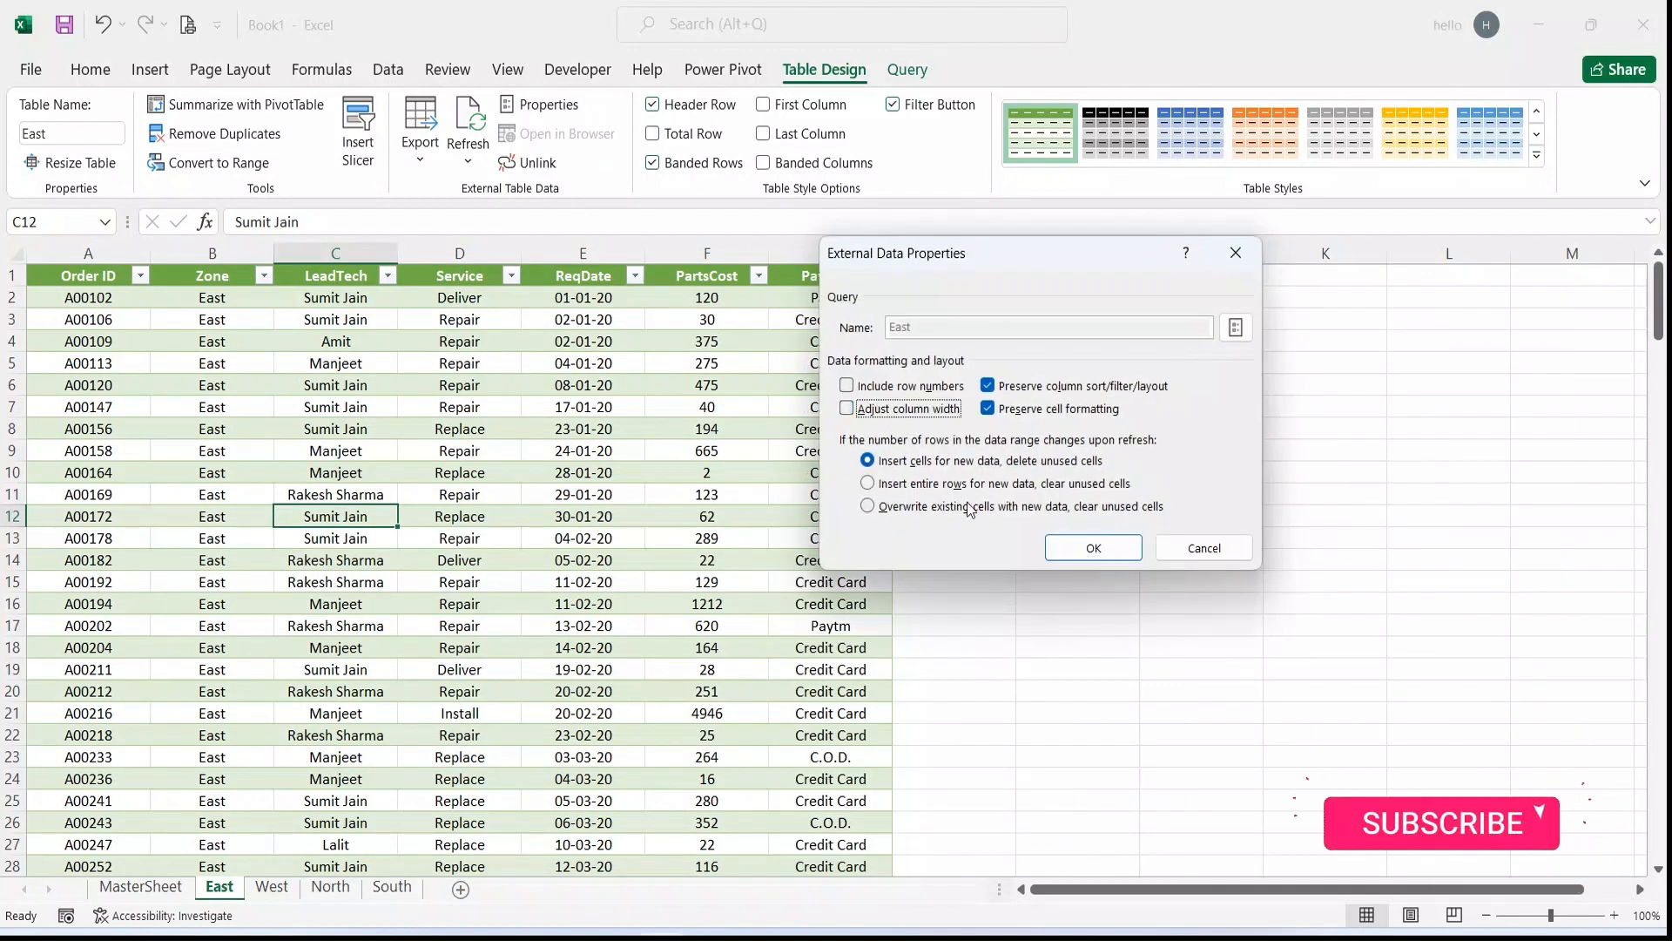
pyautogui.click(1093, 548)
pyautogui.rightClick(347, 391)
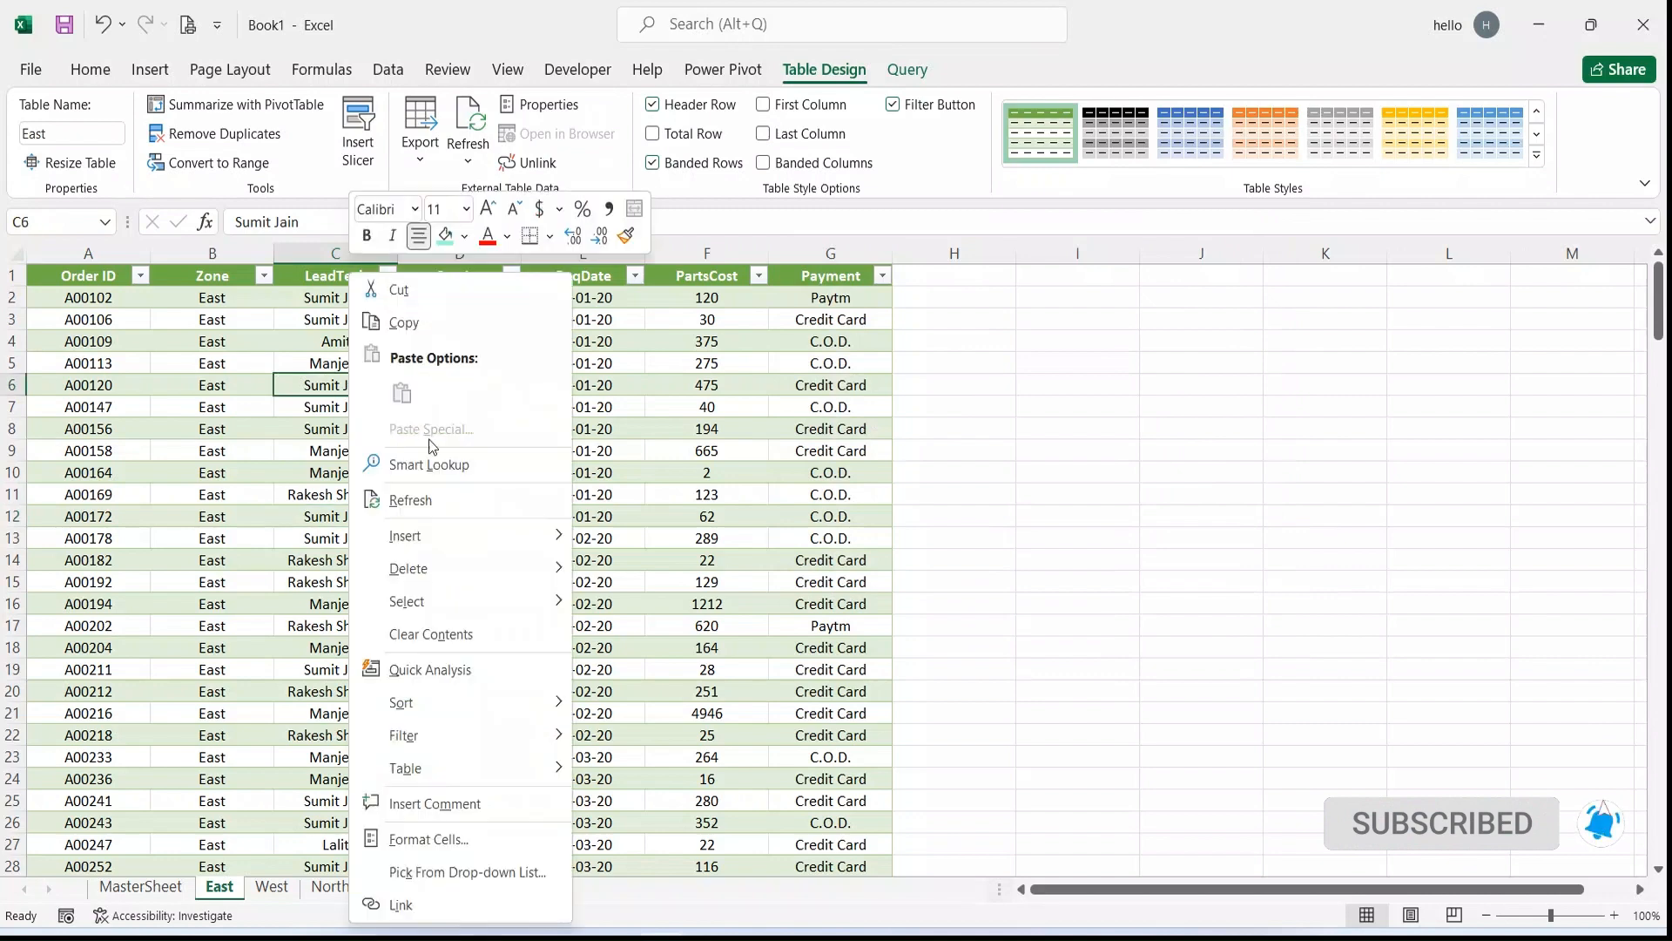
pyautogui.click(435, 498)
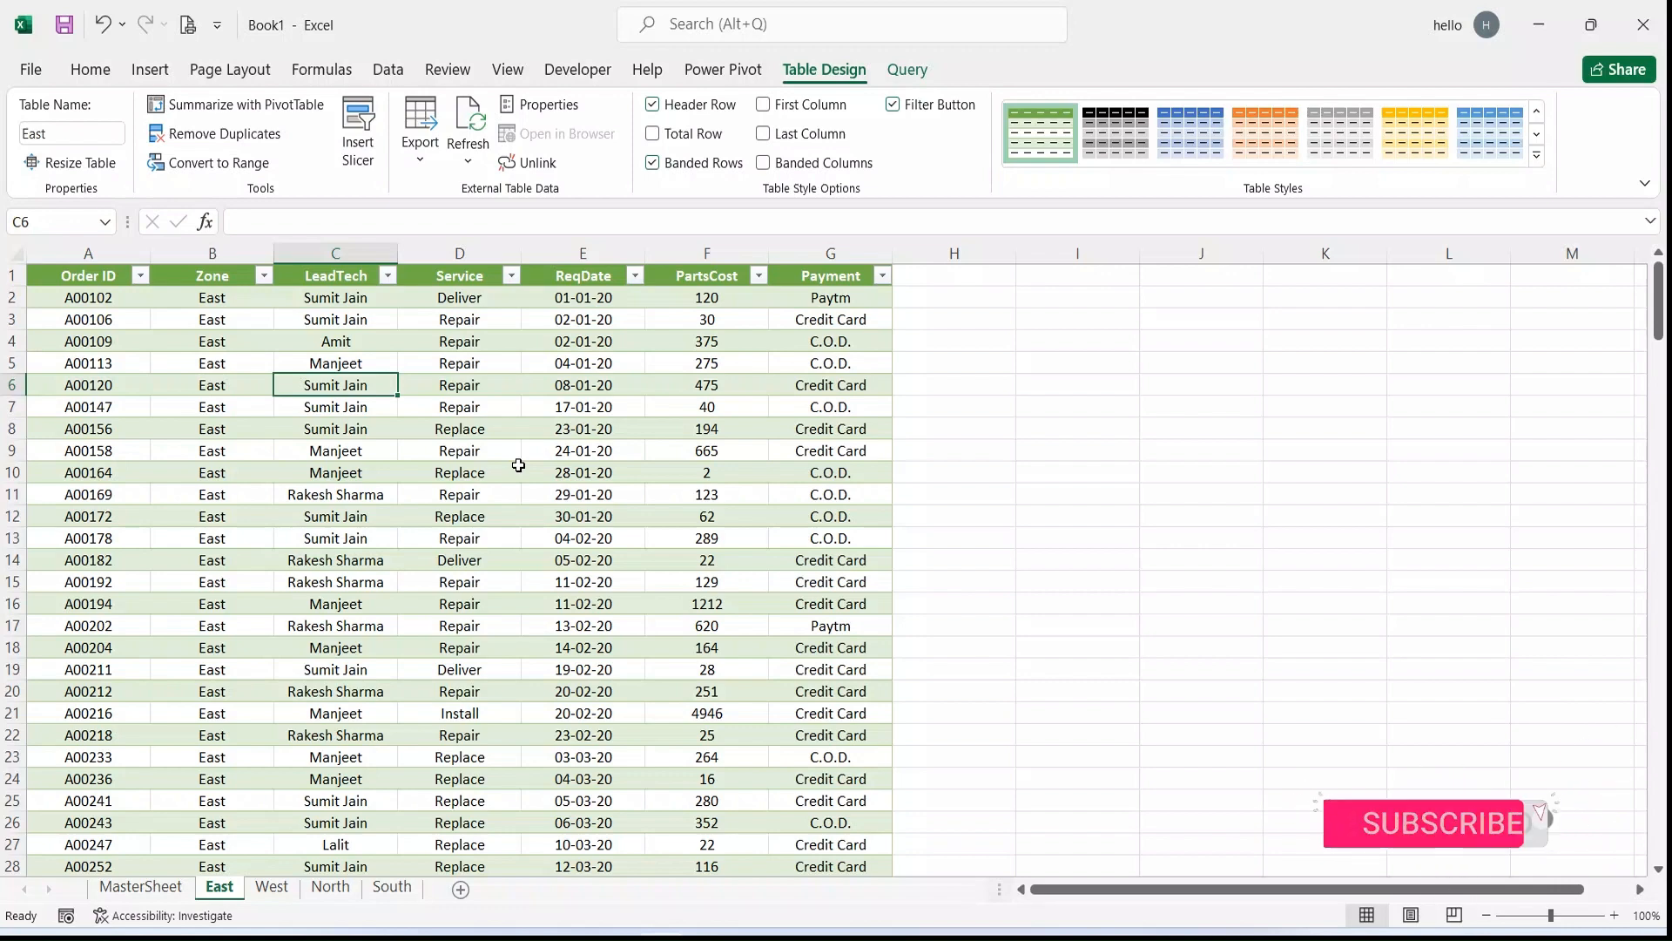
# Step: Start a record in row 1008 of MasterSheet with the next sequential order ID, zone West and the lead technician's name
pyautogui.click(153, 889)
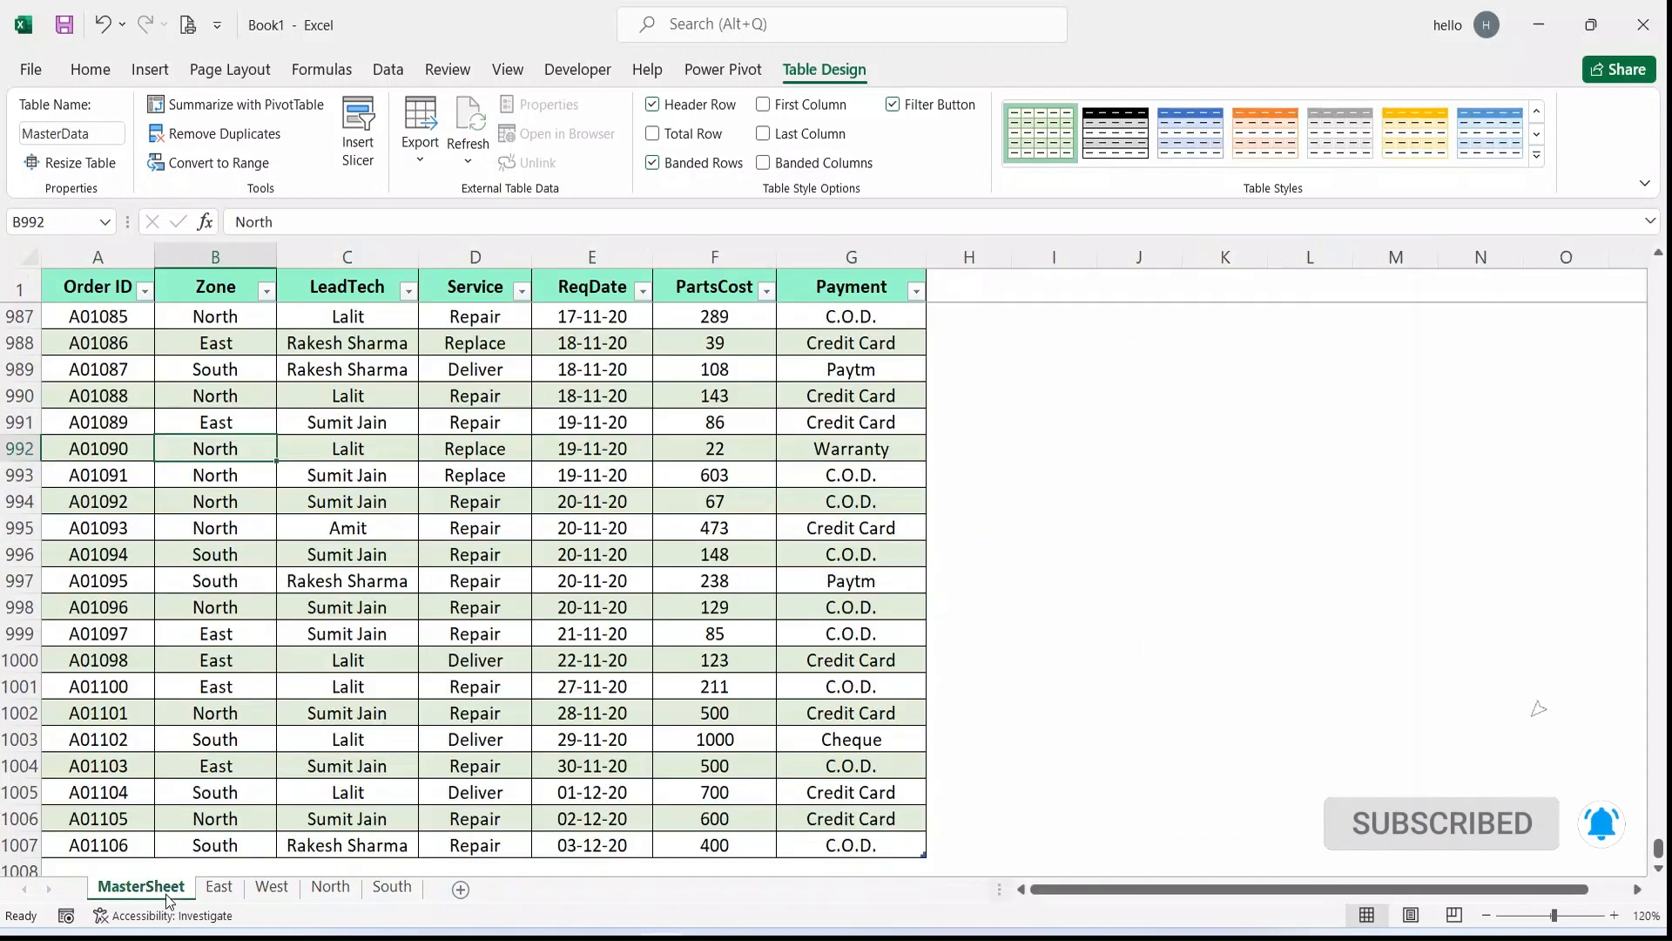
pyautogui.scroll(-2, 250, 627)
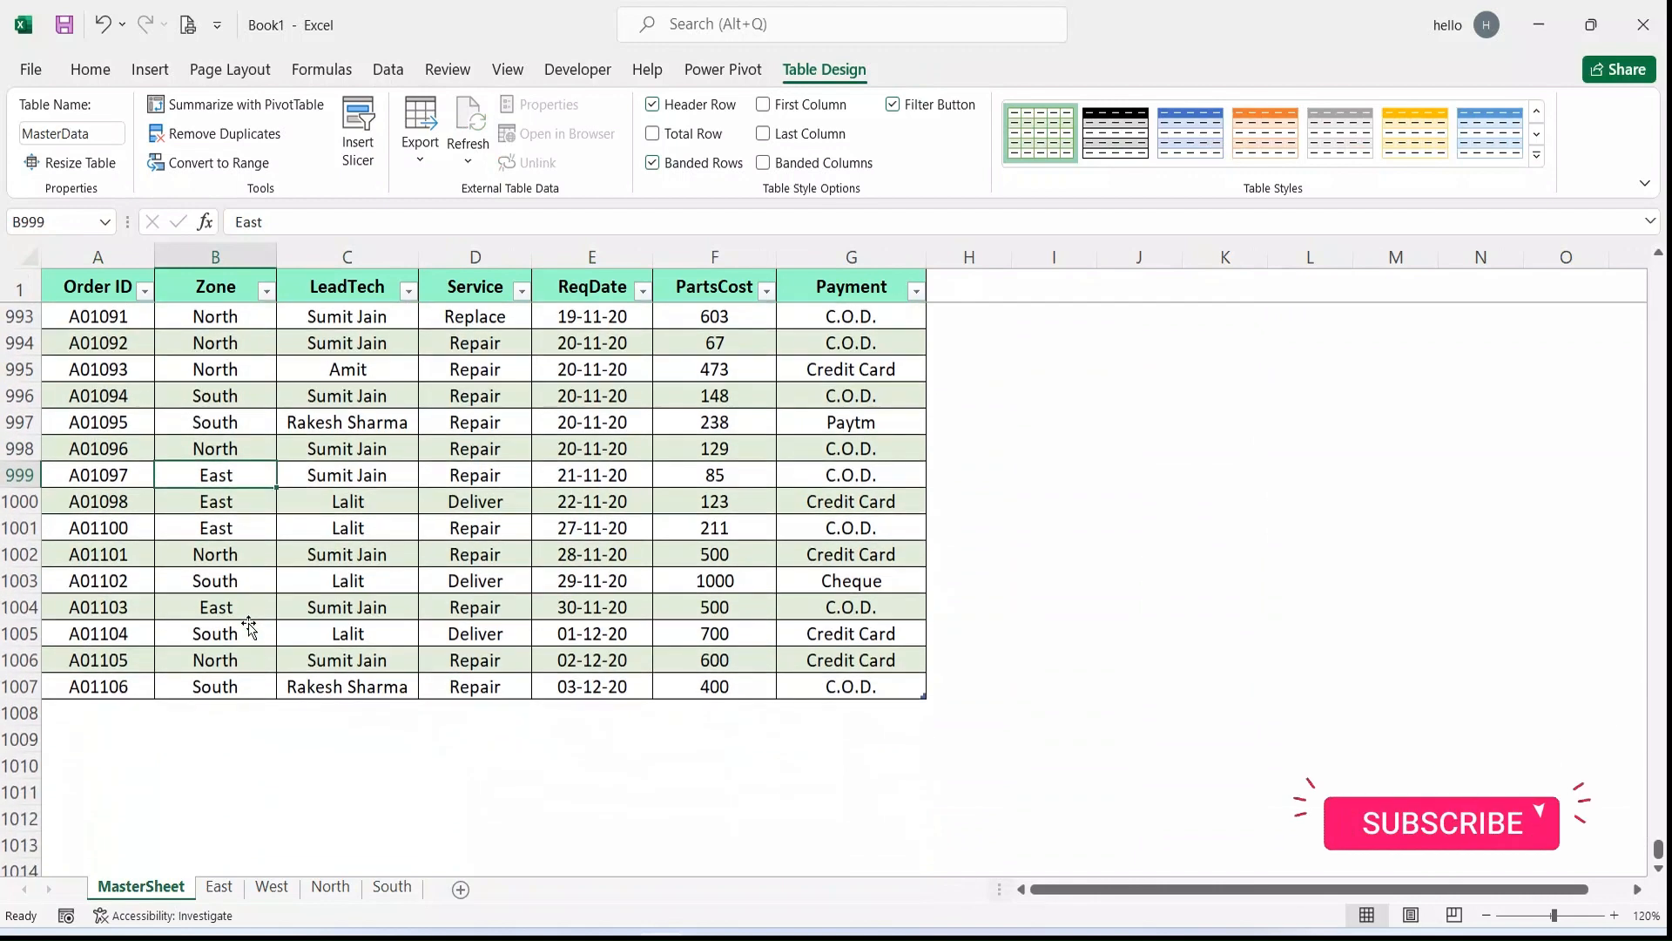
pyautogui.click(91, 710)
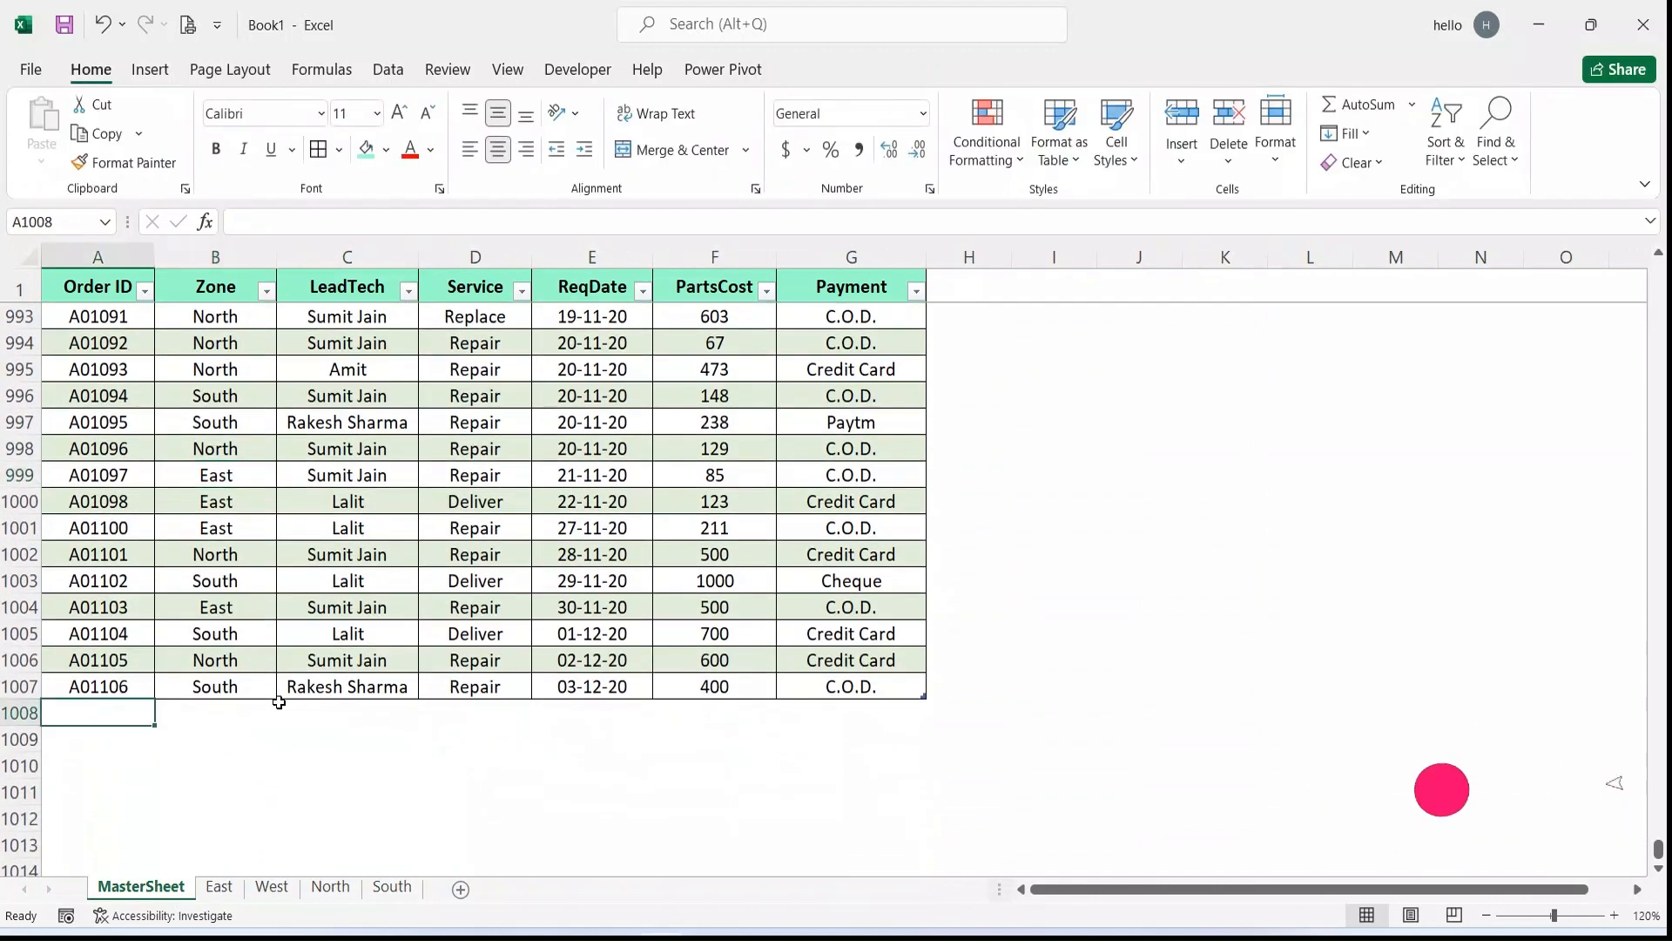
pyautogui.write('A0110')
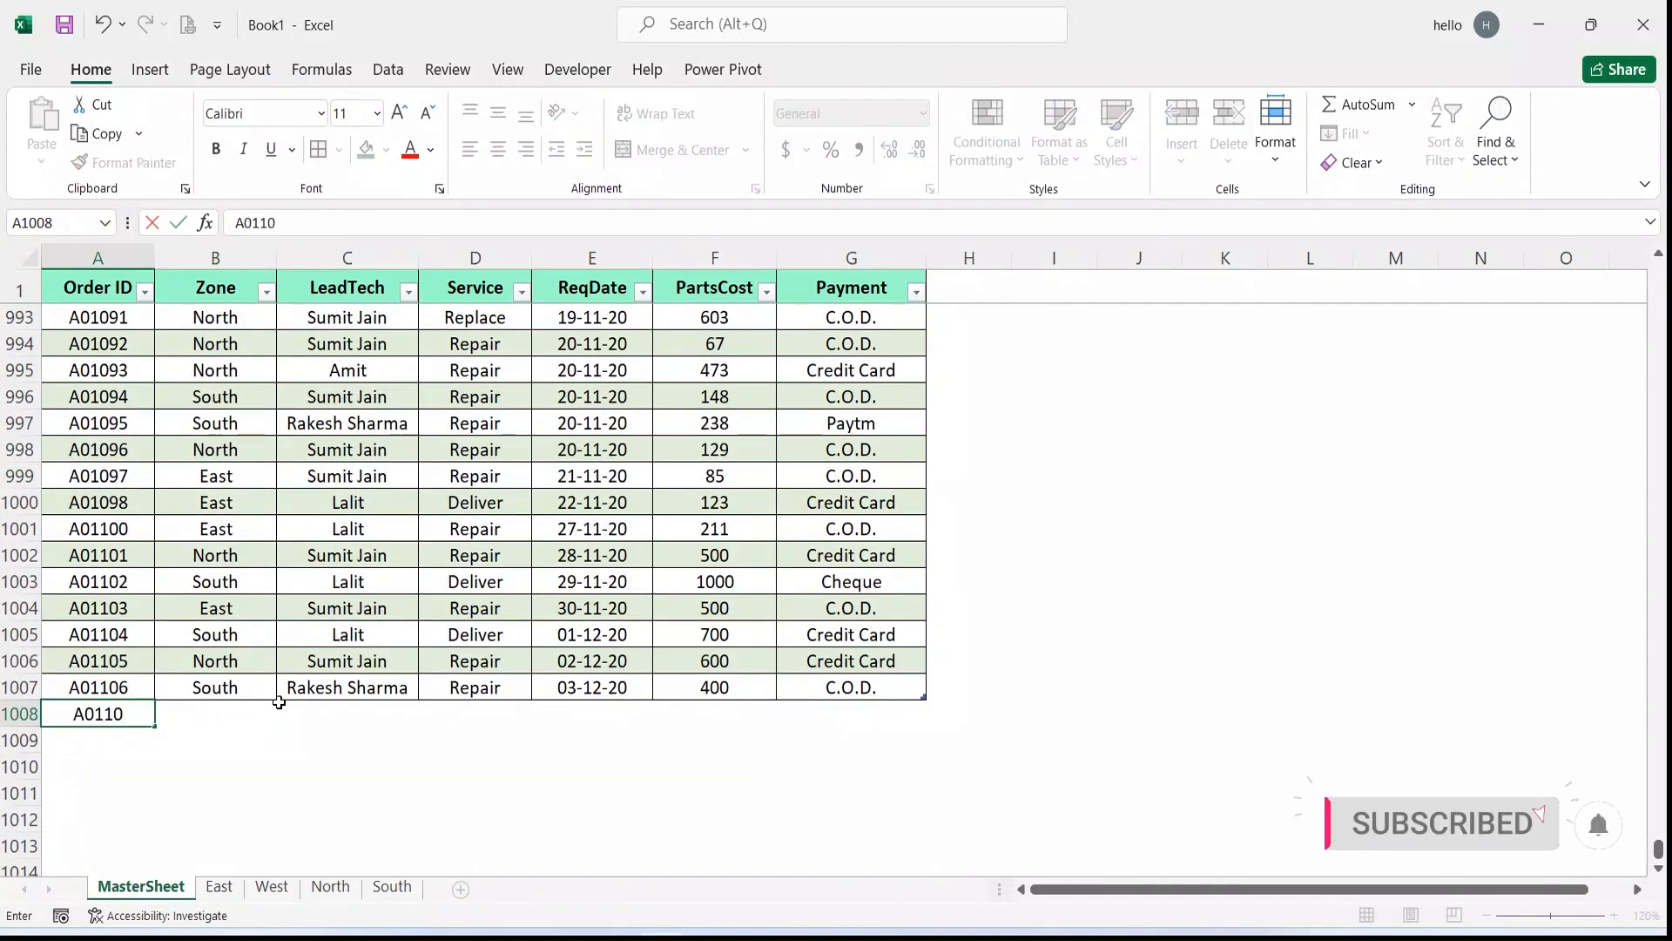
pyautogui.write('7')
pyautogui.press('Tab')
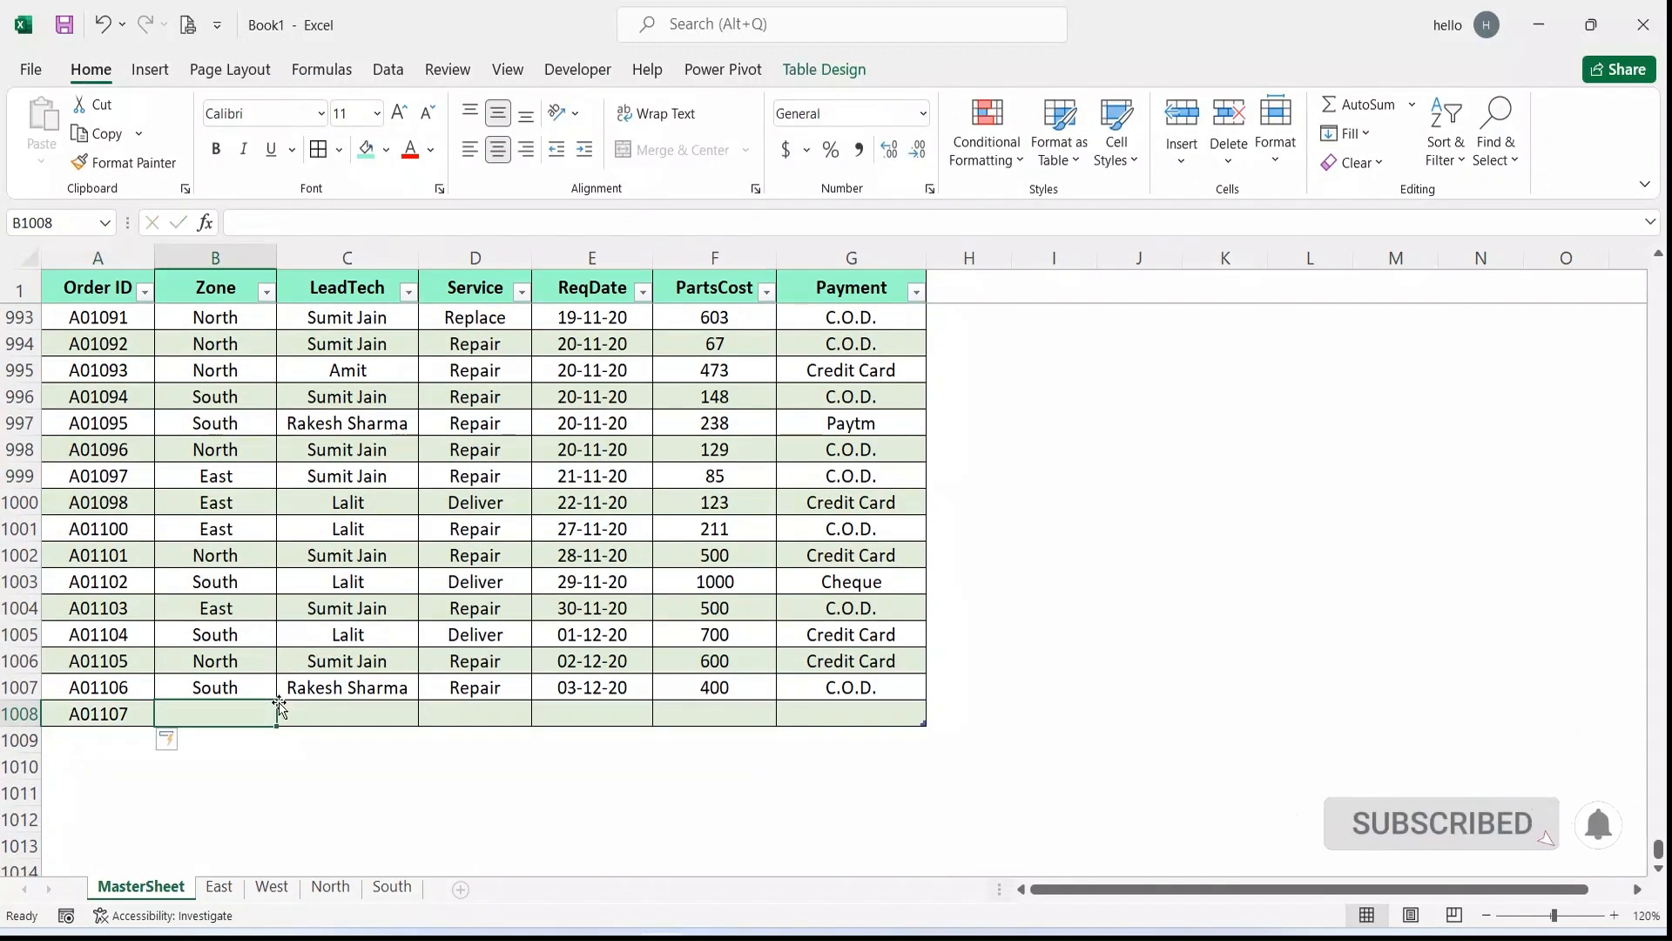
pyautogui.write('West')
pyautogui.press('Tab')
pyautogui.write('S')
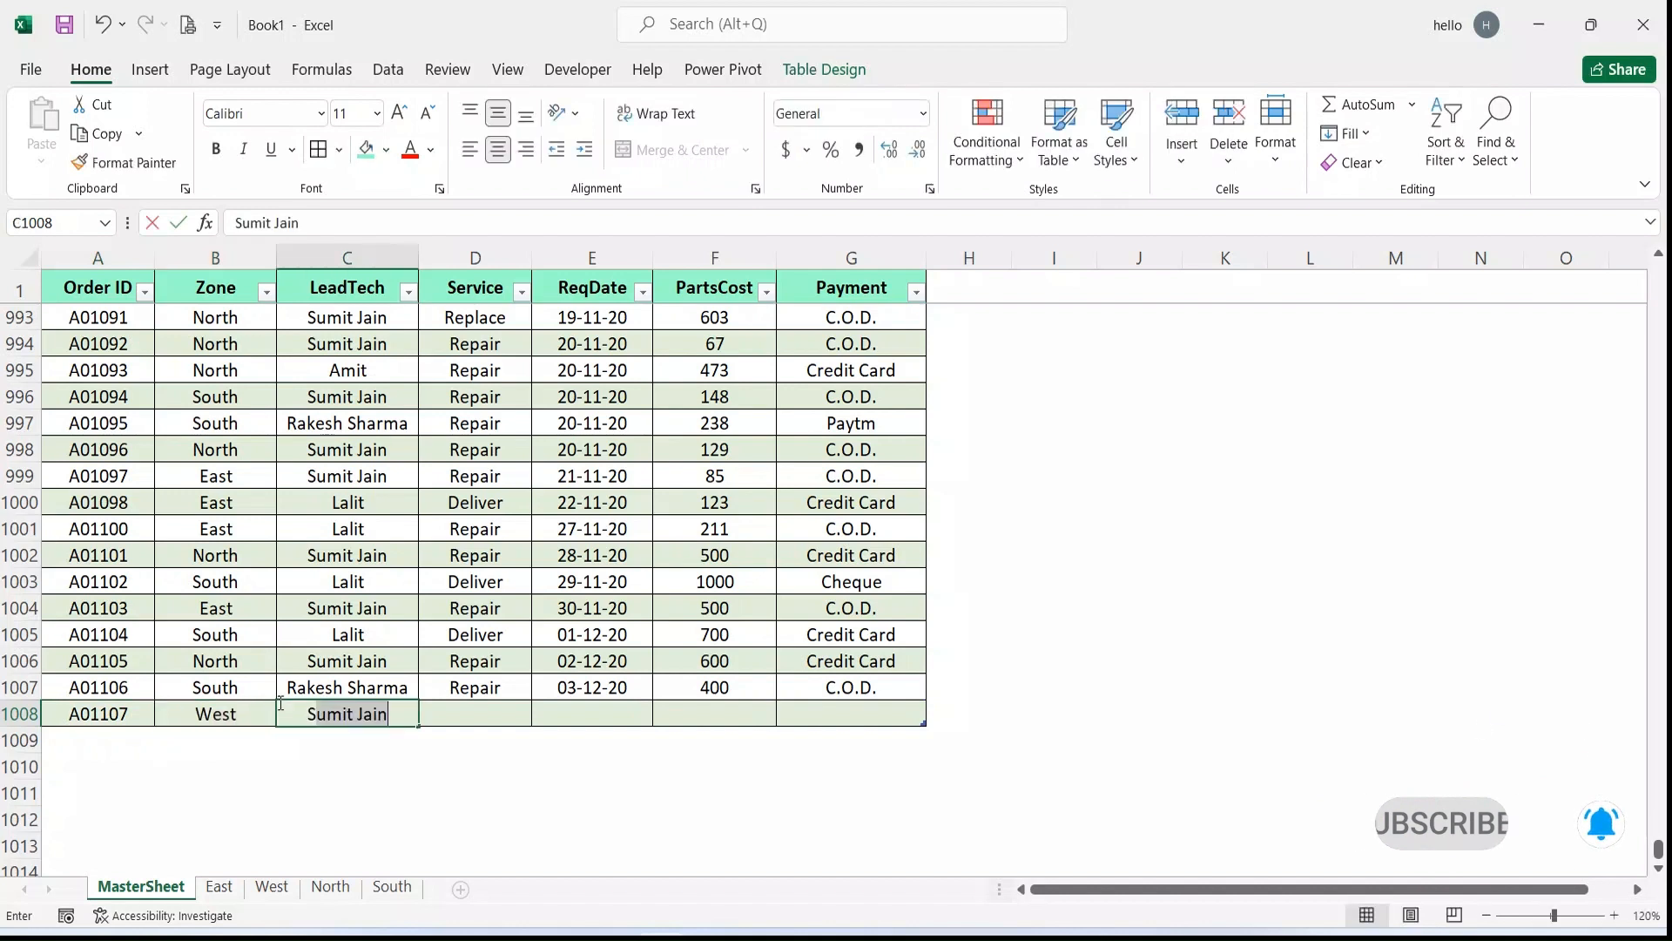
pyautogui.press('Tab')
# Step: Complete row 1008 of MasterSheet with service Repair, request date 4-12-20, parts cost 500 and payment Warranty
pyautogui.write('R')
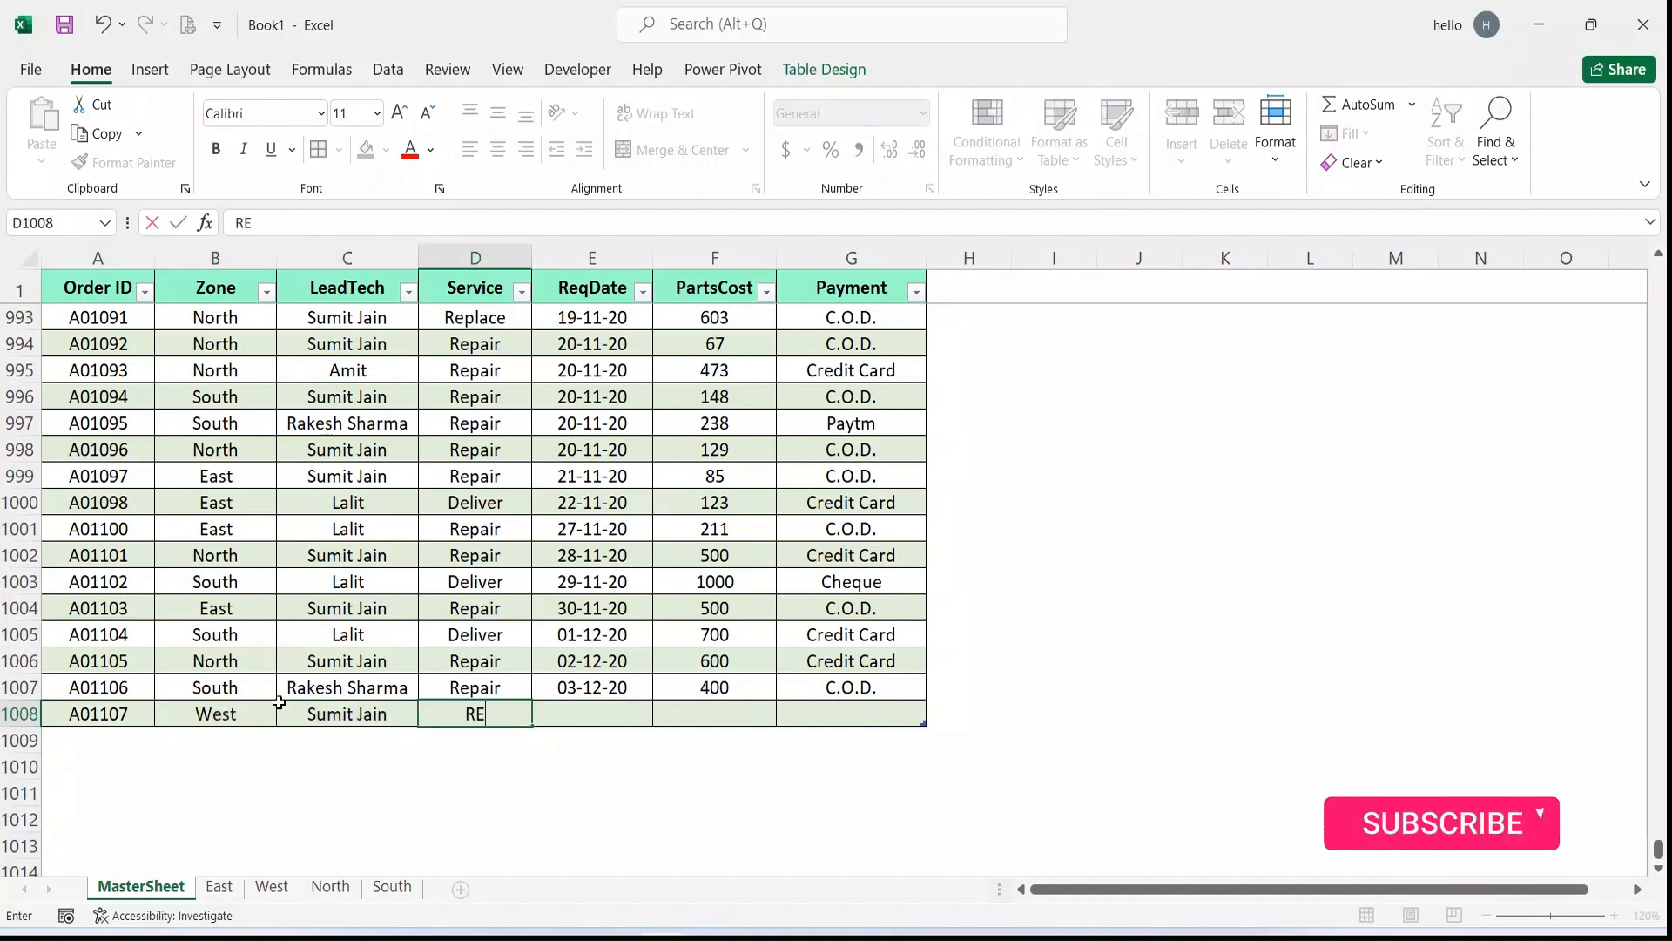
pyautogui.write('EP')
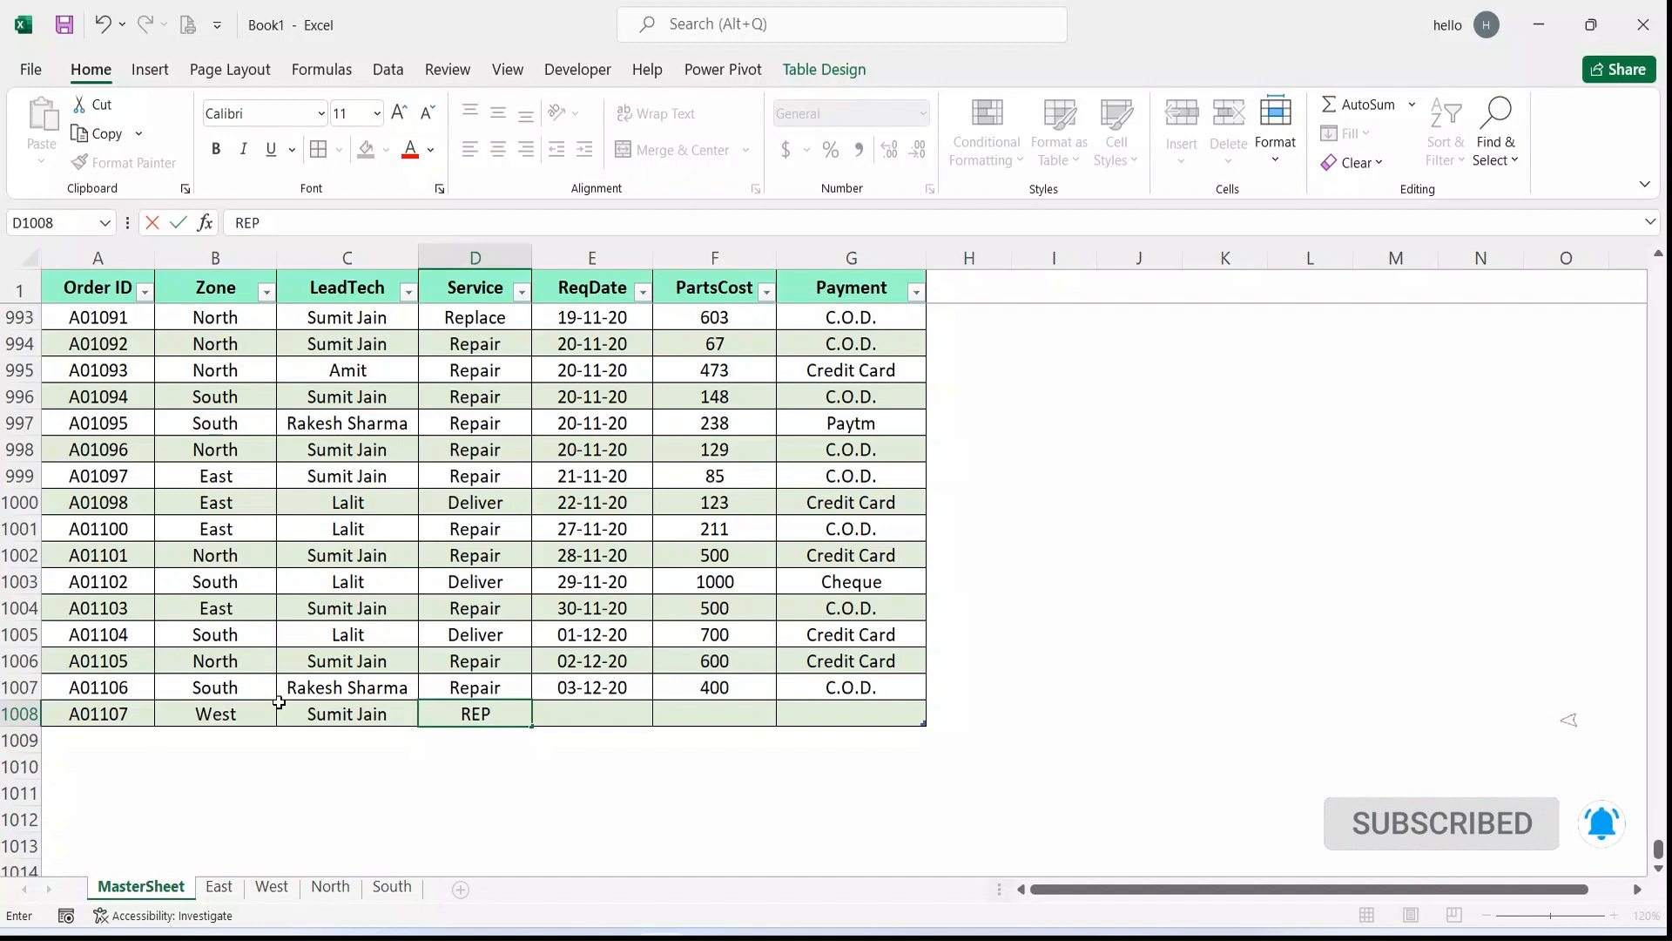
pyautogui.write('AI')
pyautogui.press('Tab')
pyautogui.write('4')
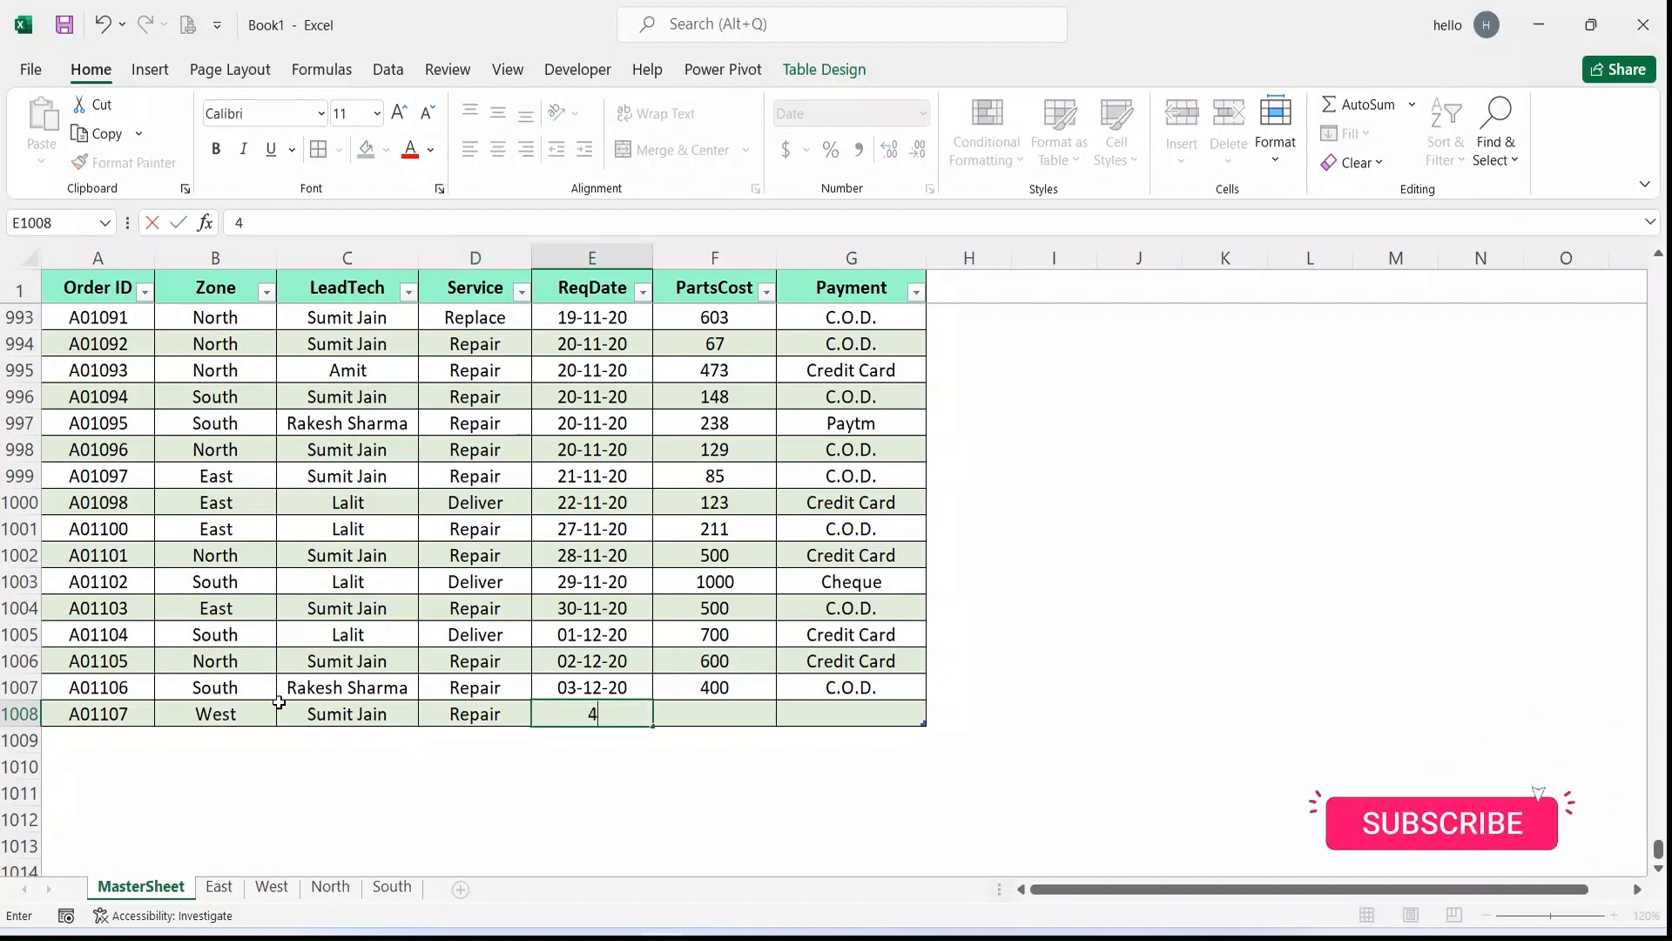
pyautogui.write('-12-')
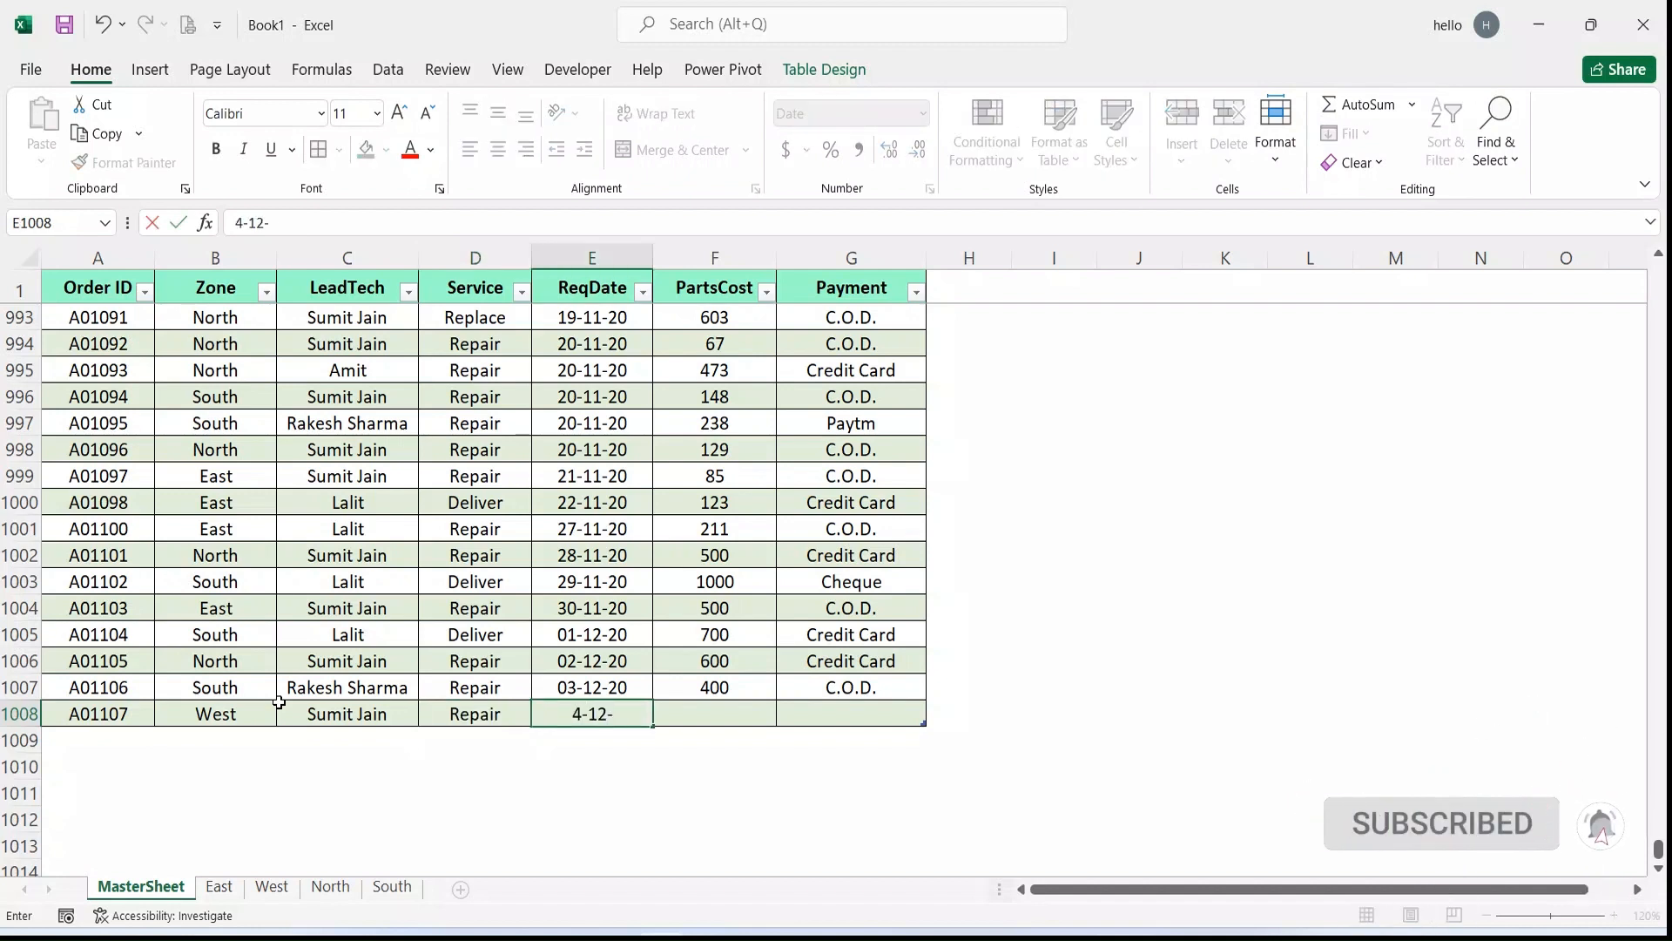
pyautogui.write('20')
pyautogui.press('Tab')
pyautogui.write('500')
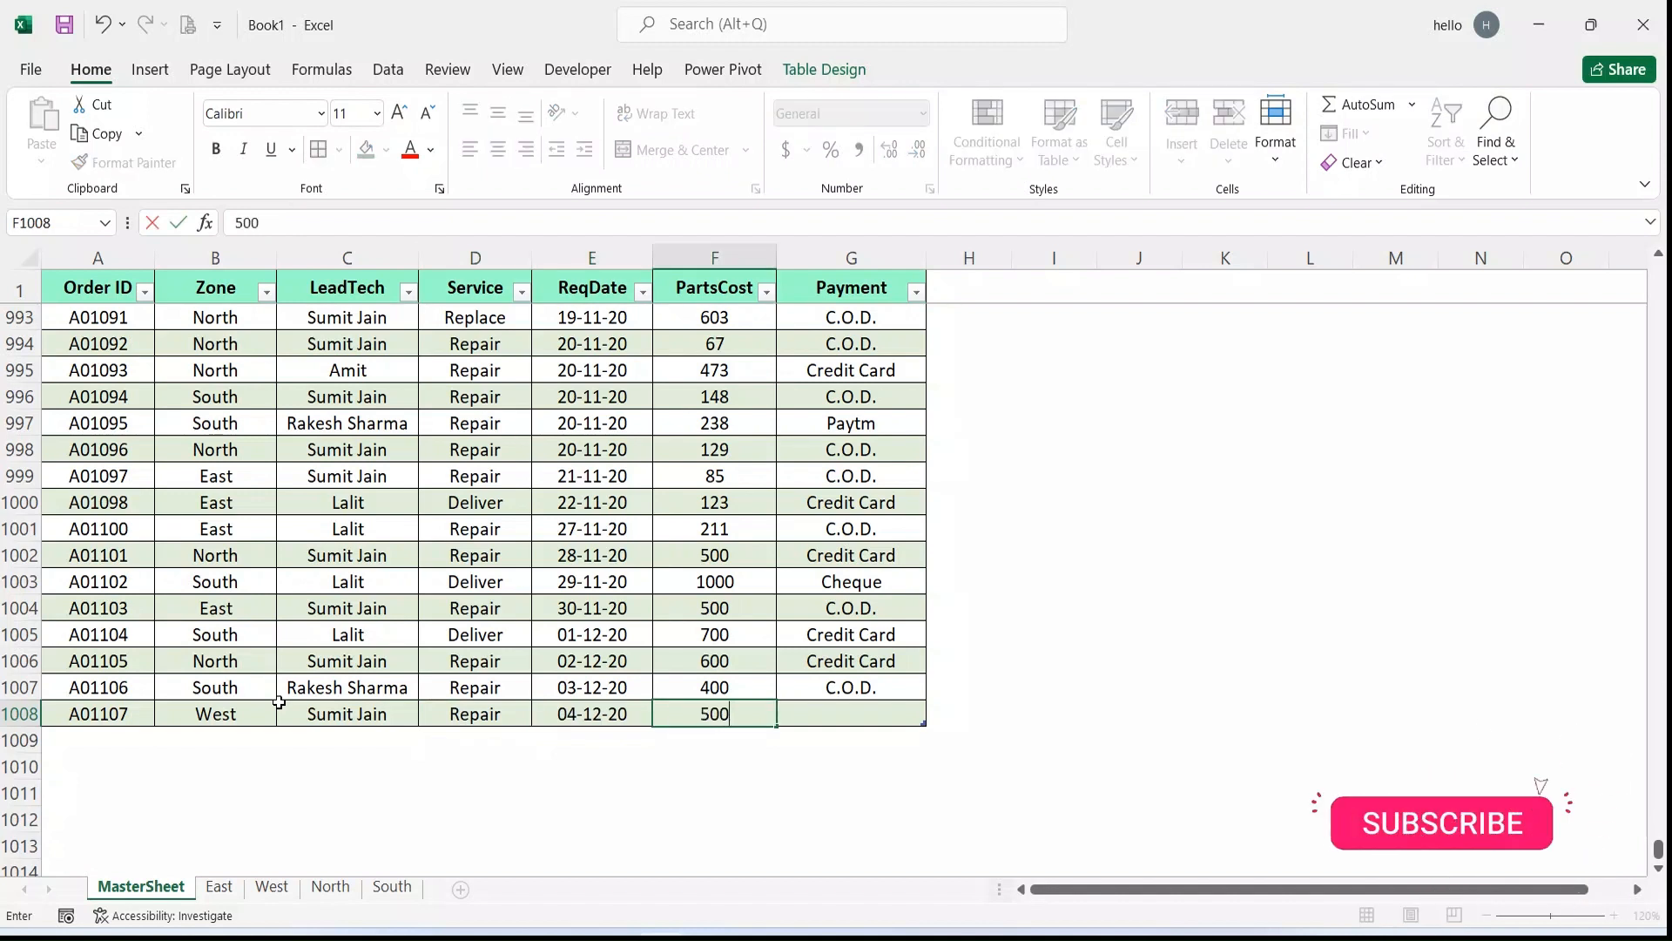
pyautogui.press('Tab')
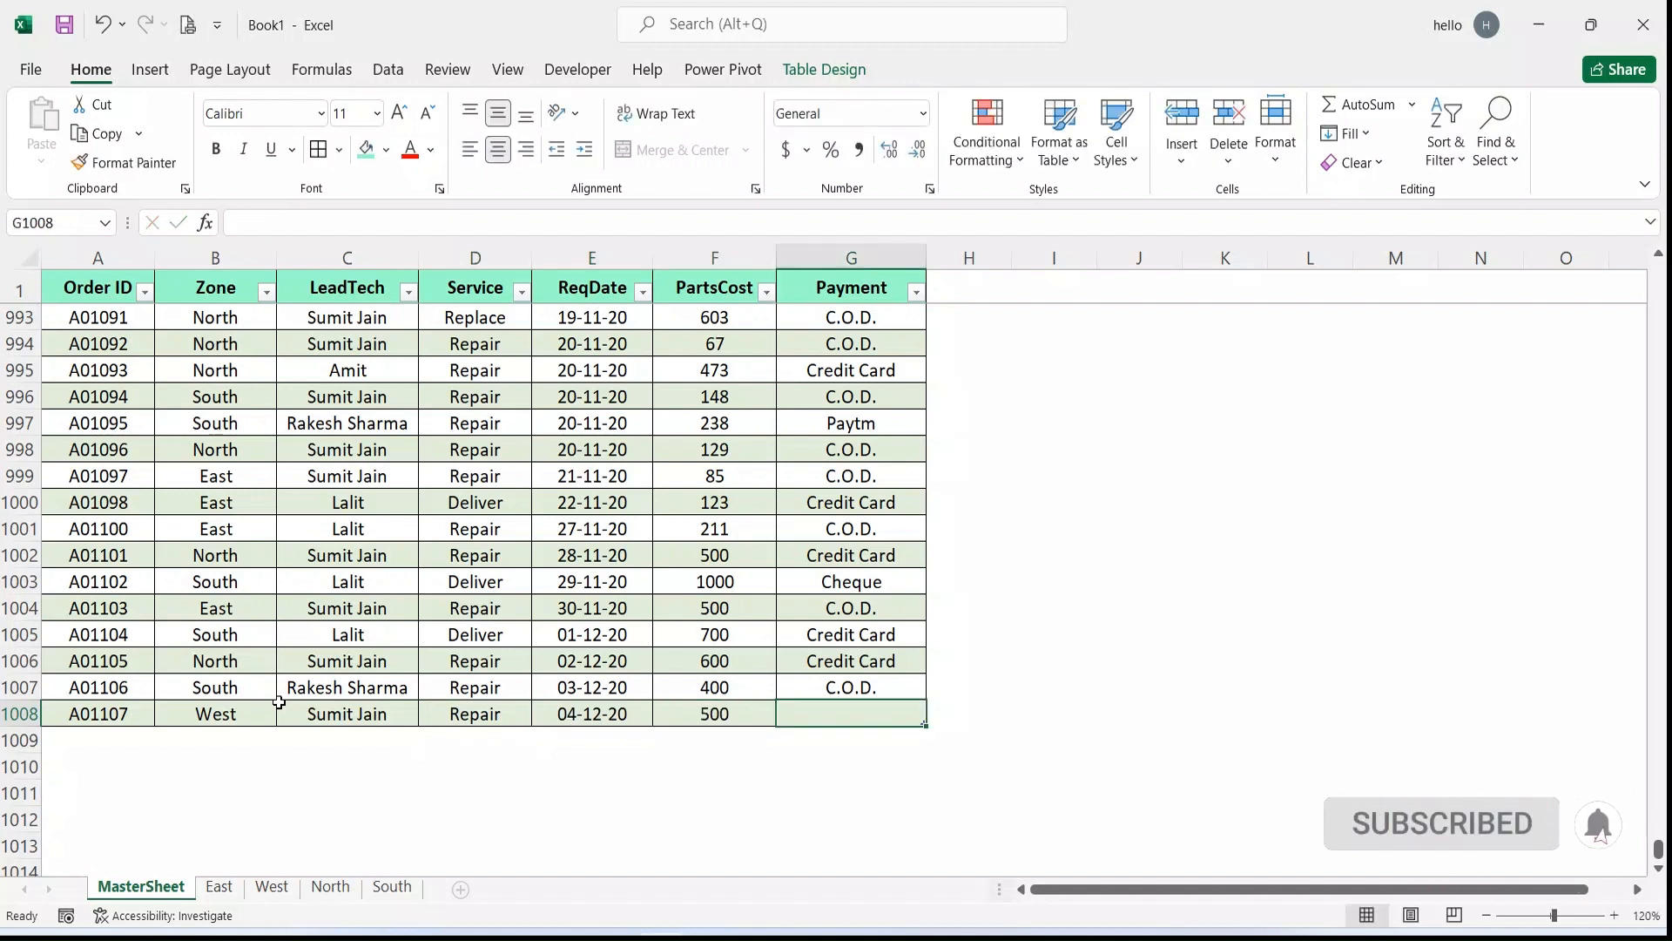
pyautogui.write('Warranty')
pyautogui.press('Return')
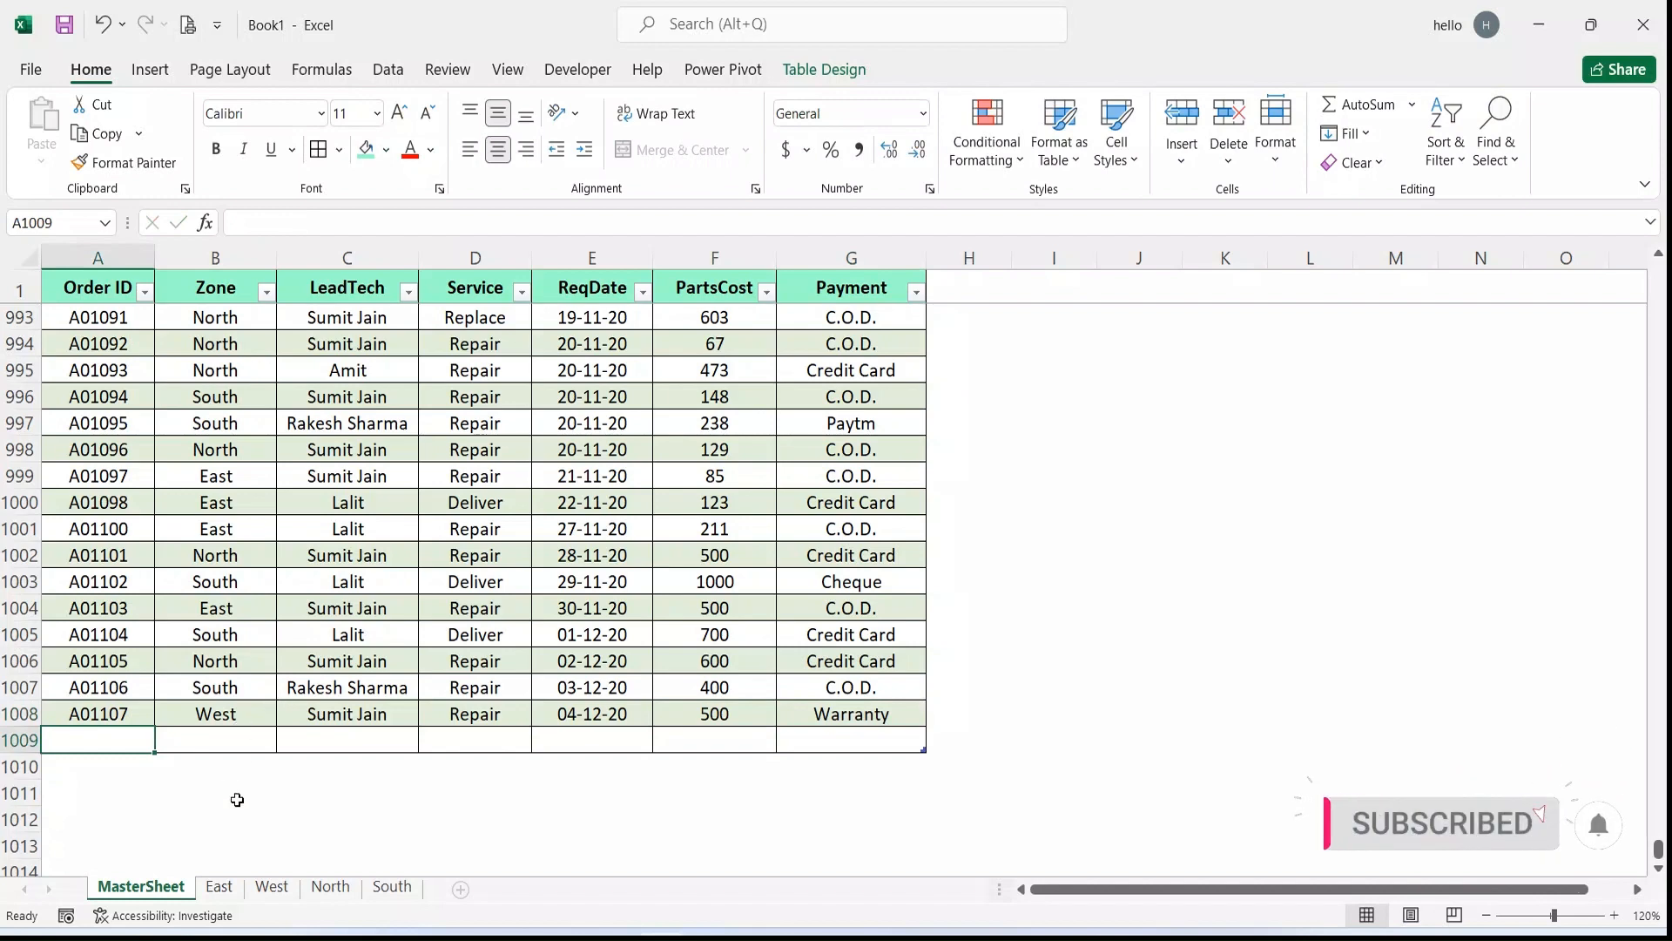
# Step: Refresh the West sheet's table and go to its last record to check for the new entry
pyautogui.click(271, 888)
pyautogui.click(326, 452)
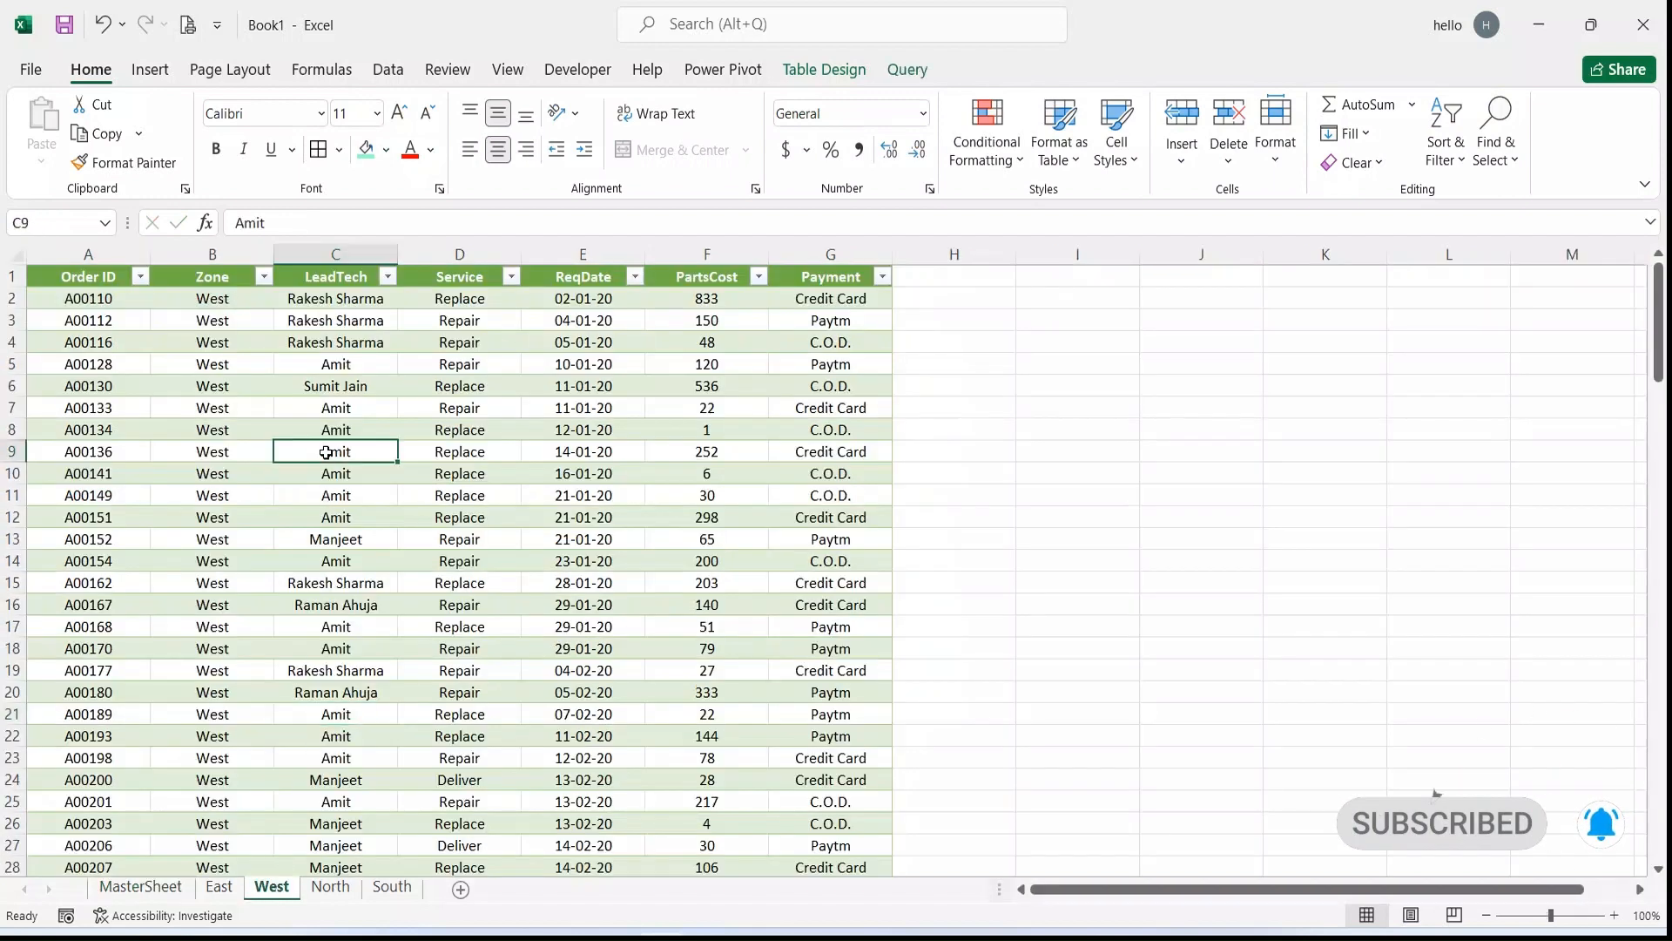
pyautogui.rightClick(327, 452)
pyautogui.click(398, 504)
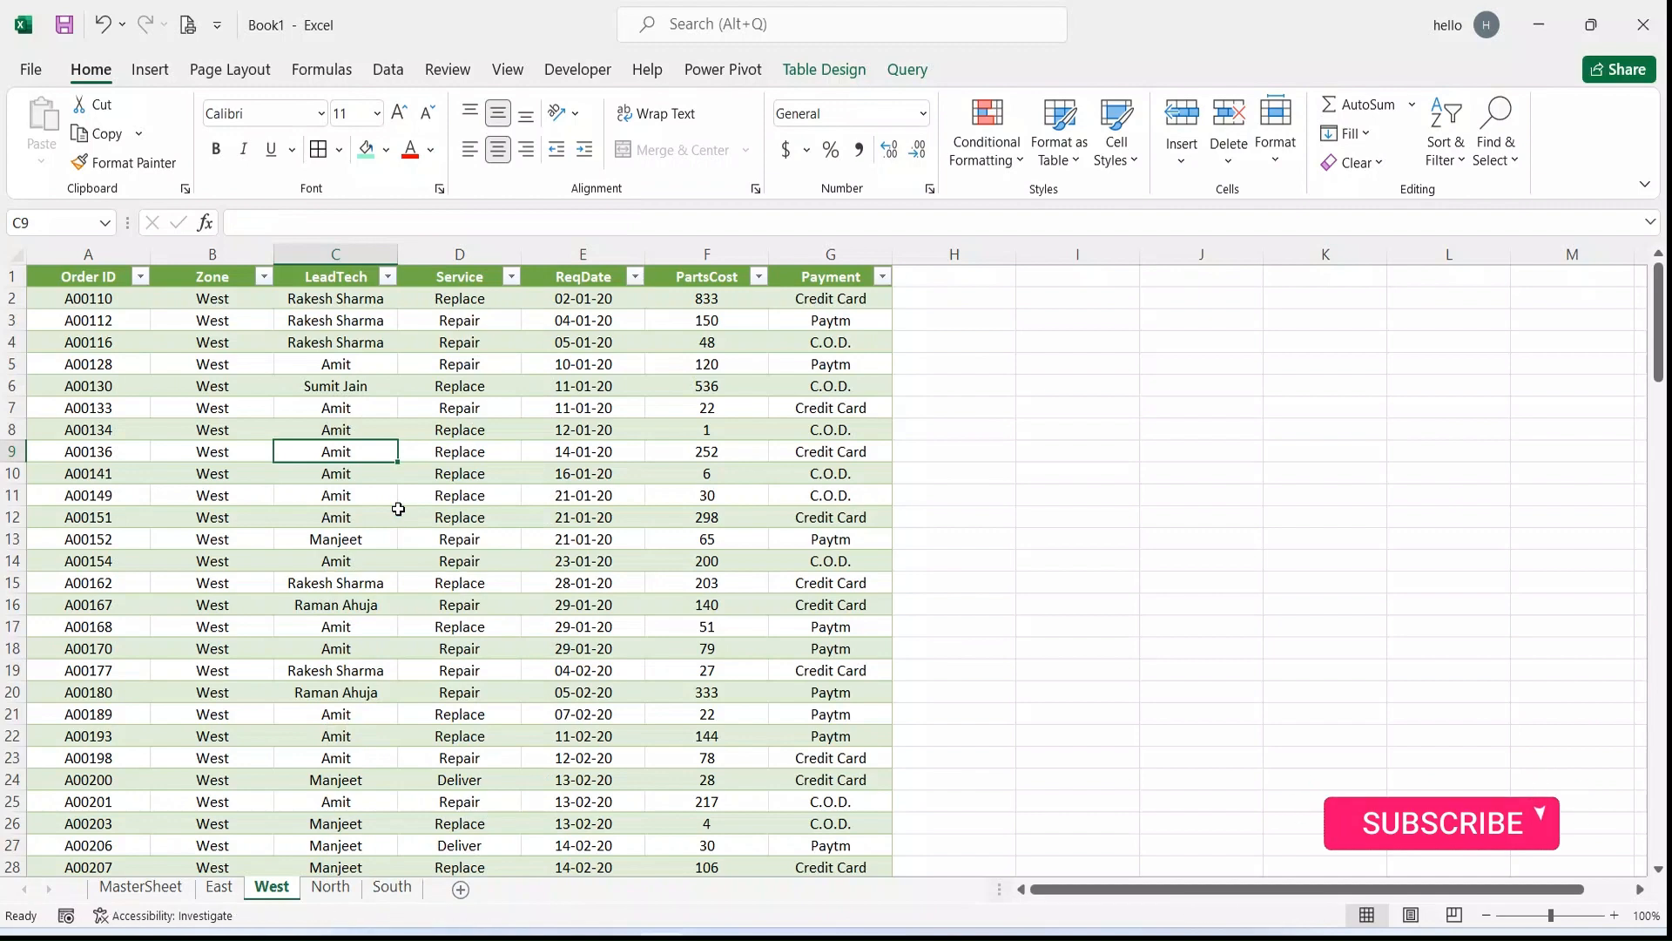
pyautogui.scroll(-6, 374, 560)
pyautogui.click(378, 562)
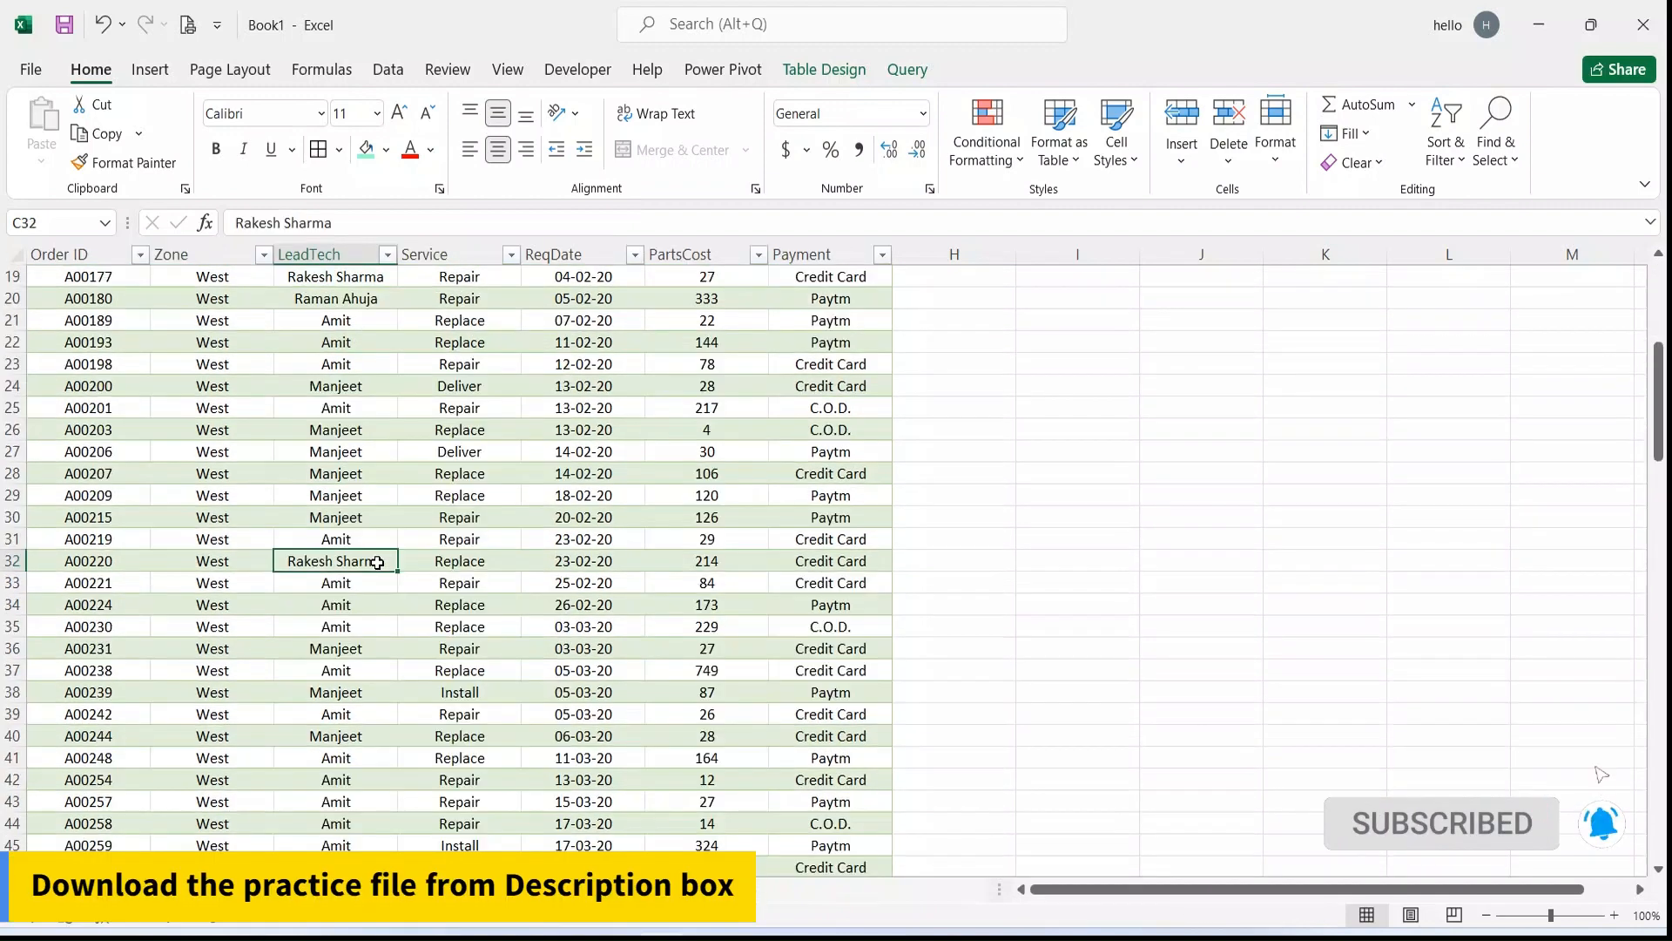
pyautogui.hotkey('ctrl', 'Down')
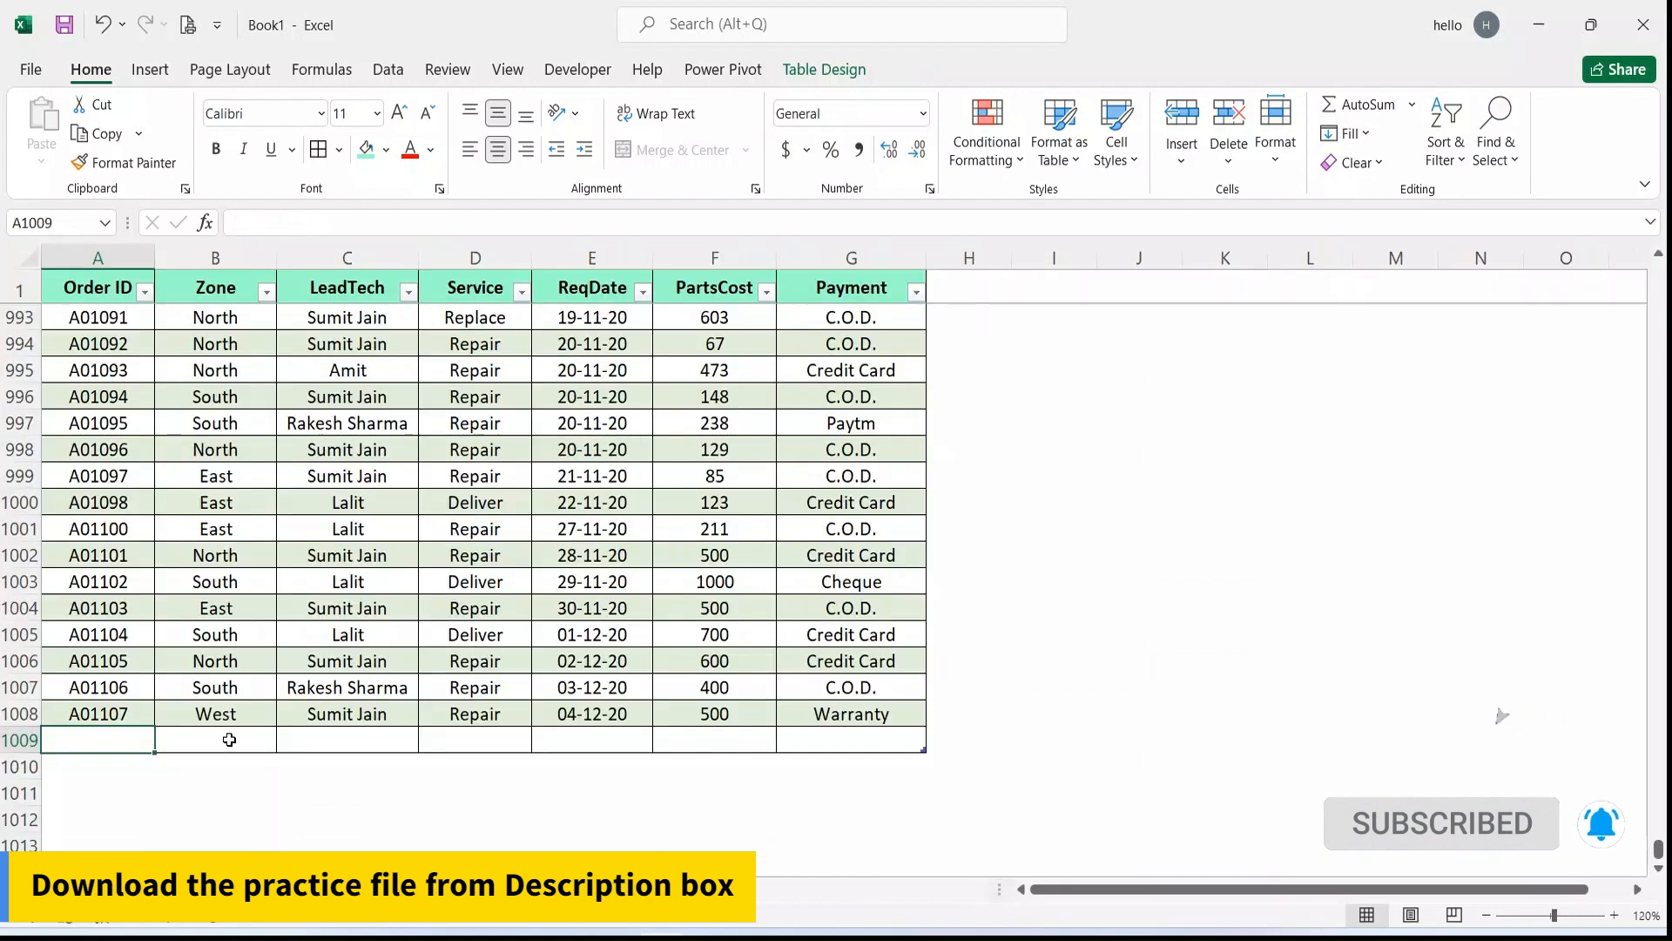
# Step: Change the zone in row 1008 of MasterSheet to North and refresh the West sheet's table
pyautogui.click(227, 717)
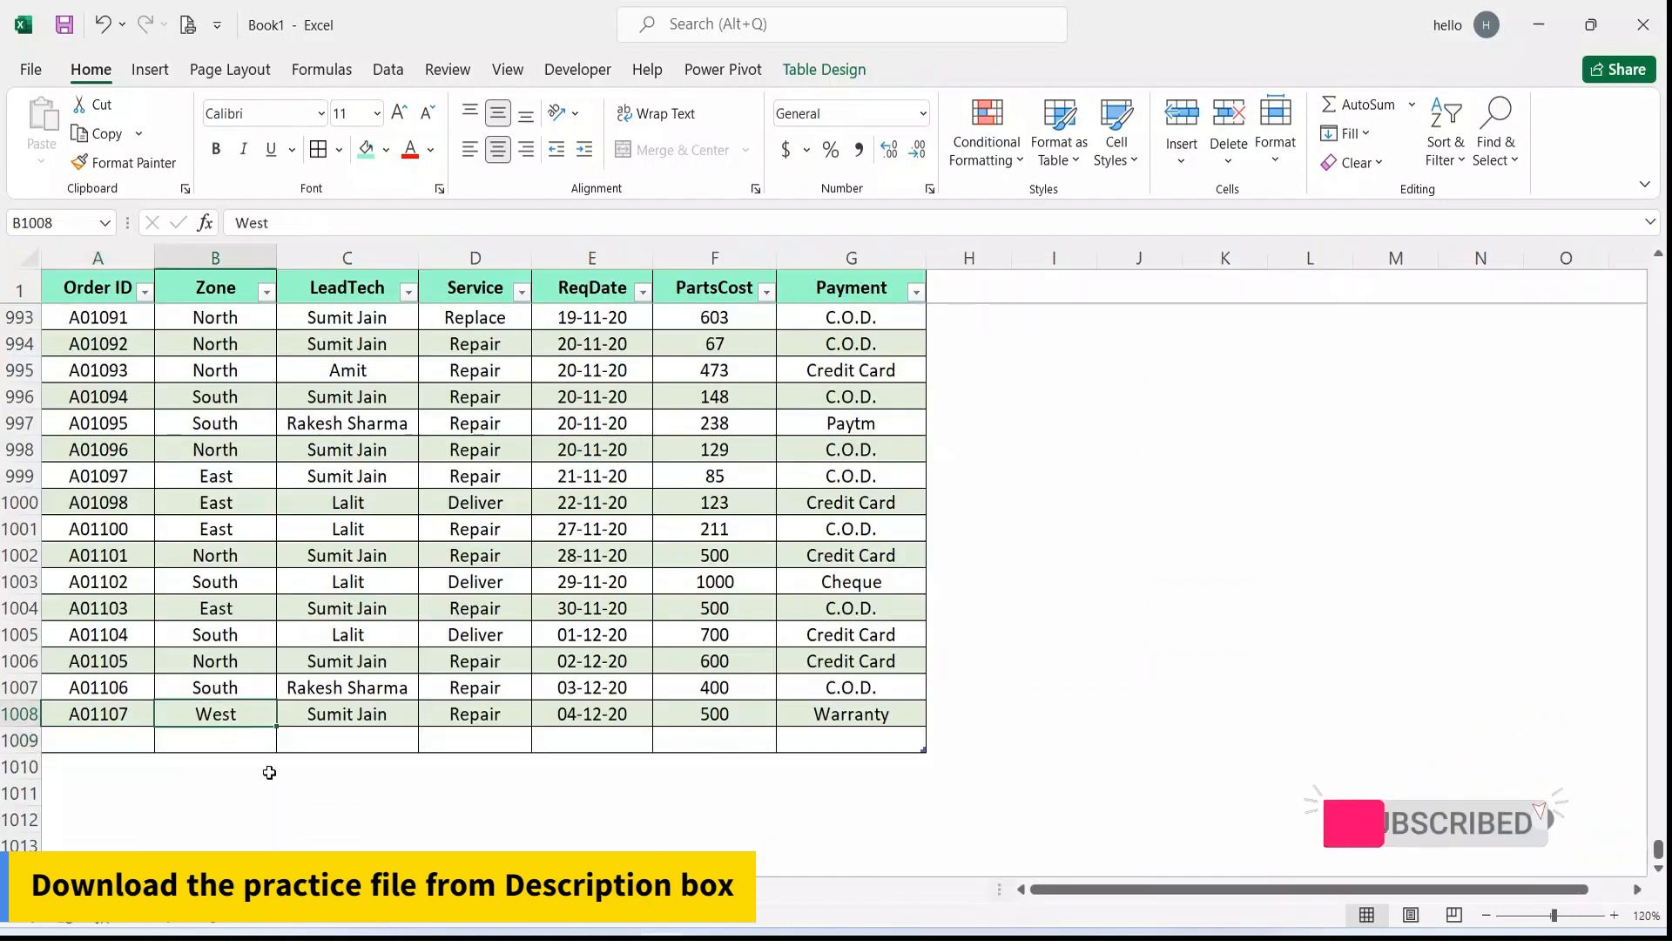
pyautogui.write('North')
pyautogui.press('Tab')
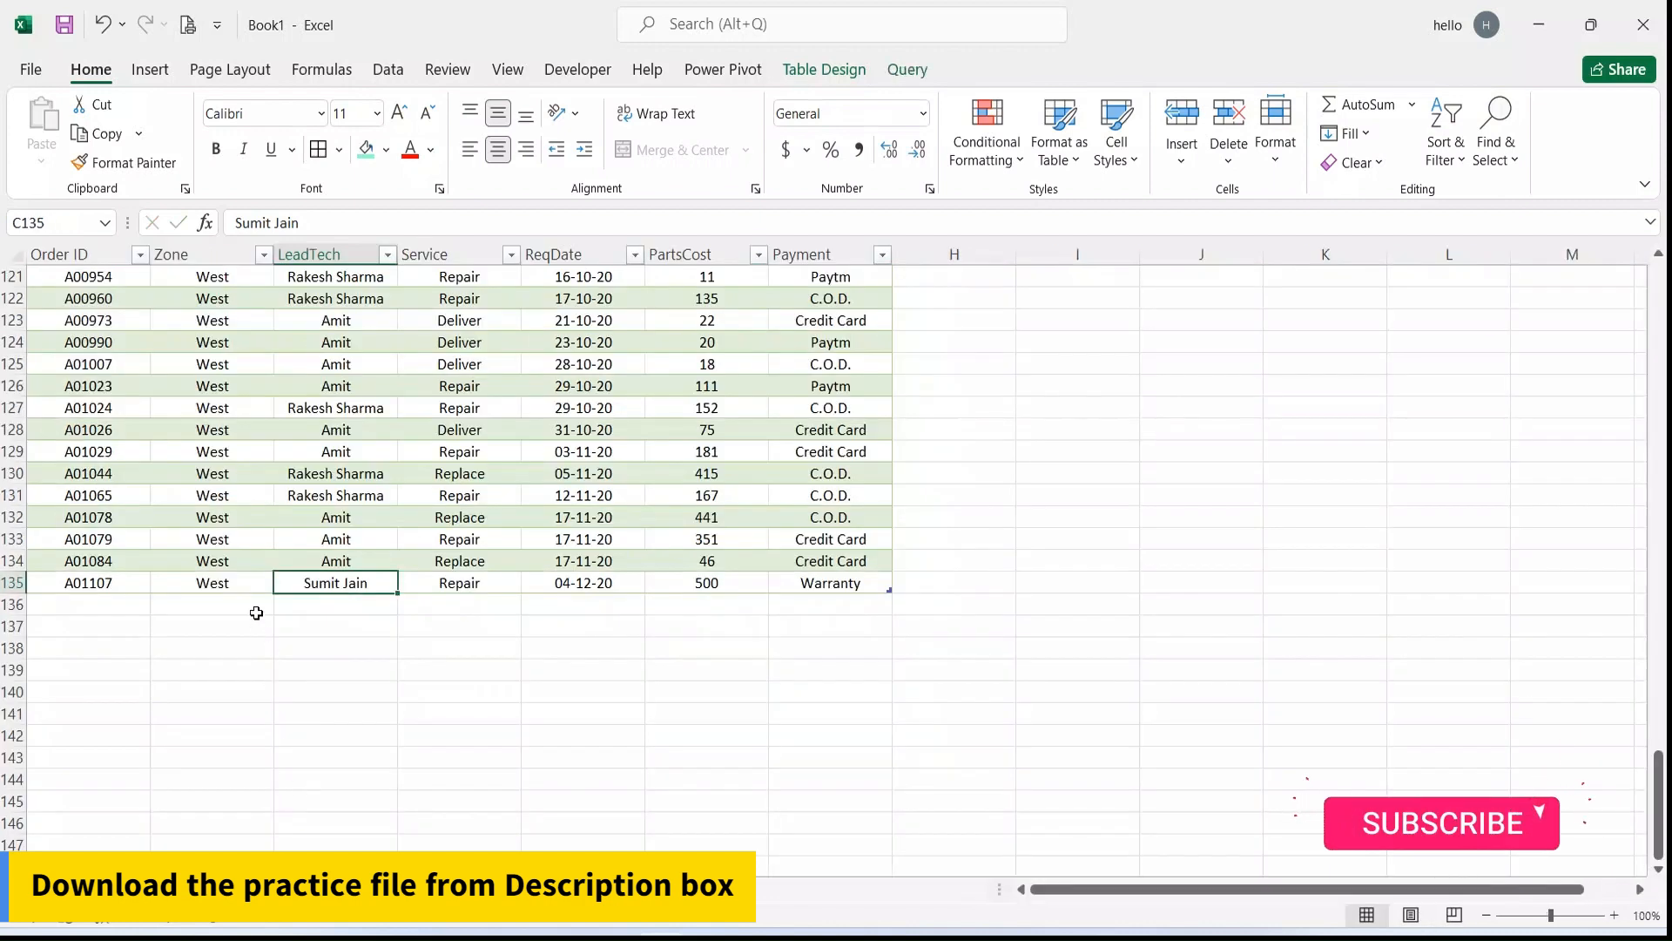
pyautogui.rightClick(231, 518)
pyautogui.click(294, 503)
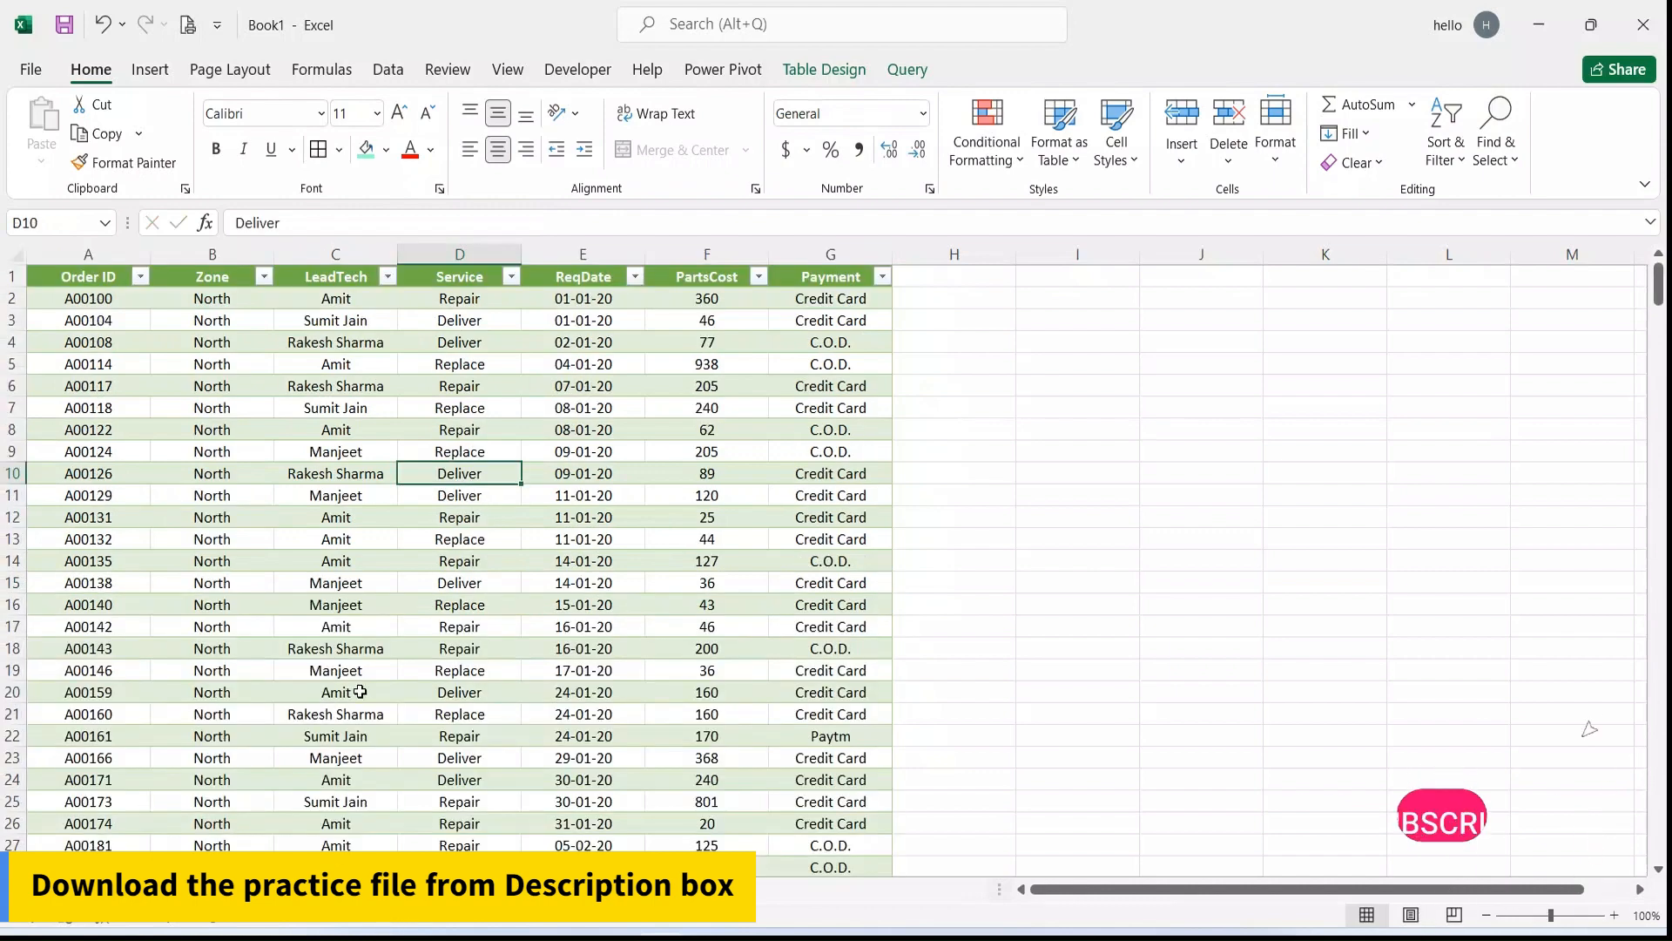
# Step: Refresh the North sheet's table, check its last record and return to MasterSheet
pyautogui.rightClick(336, 539)
pyautogui.click(330, 617)
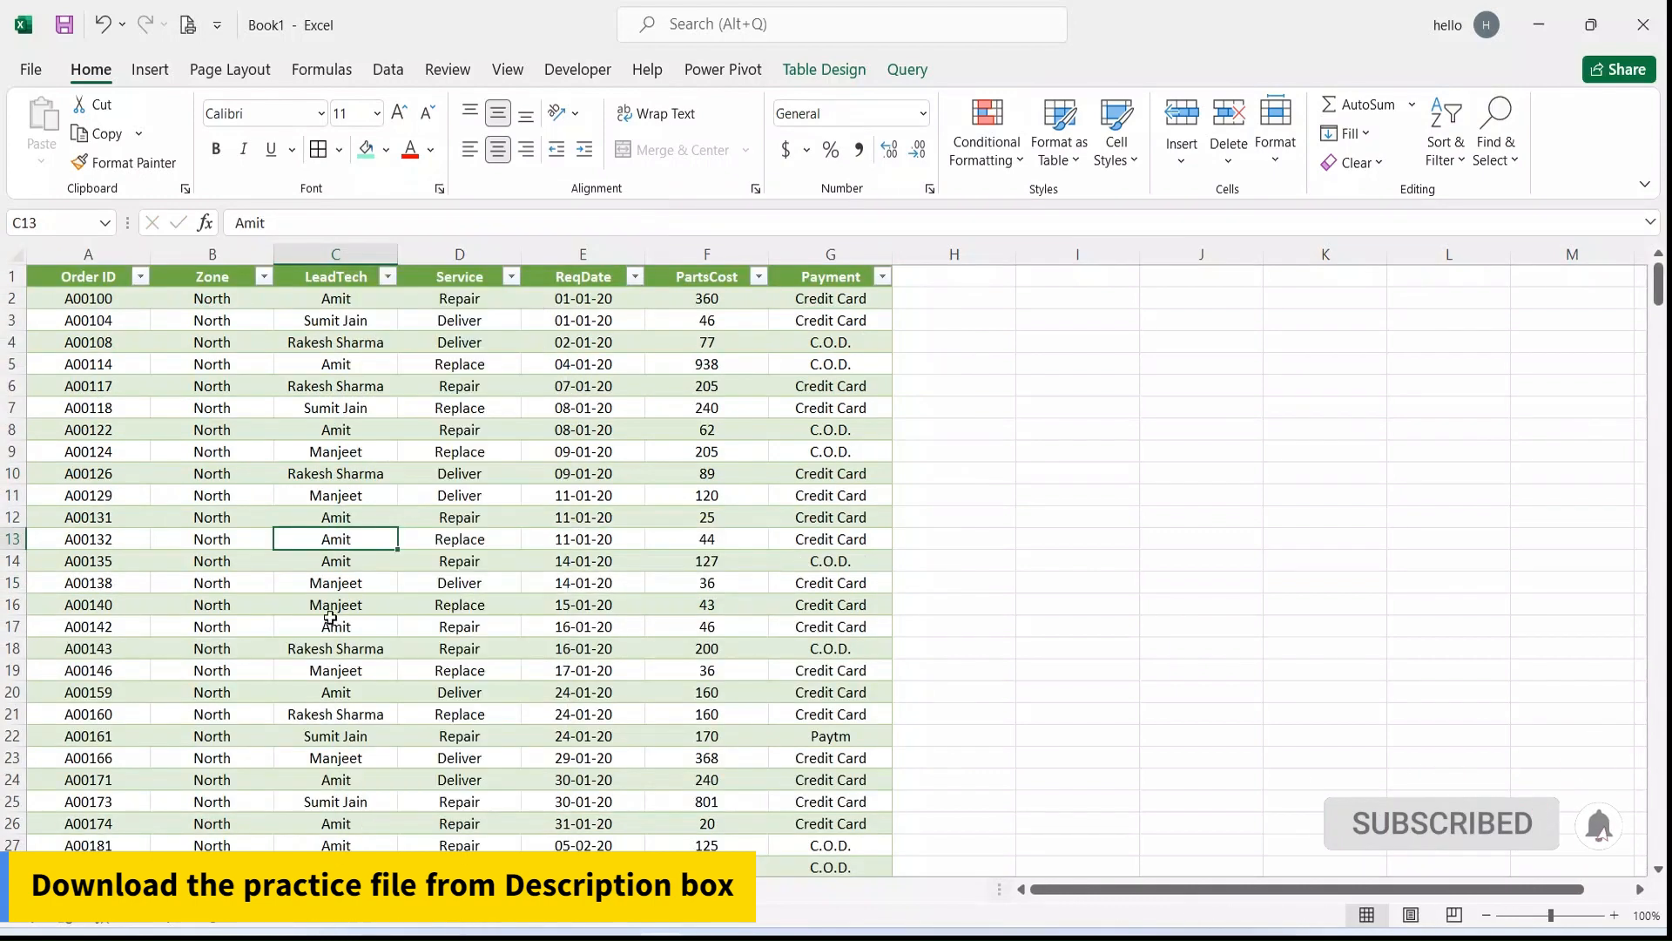
pyautogui.click(212, 823)
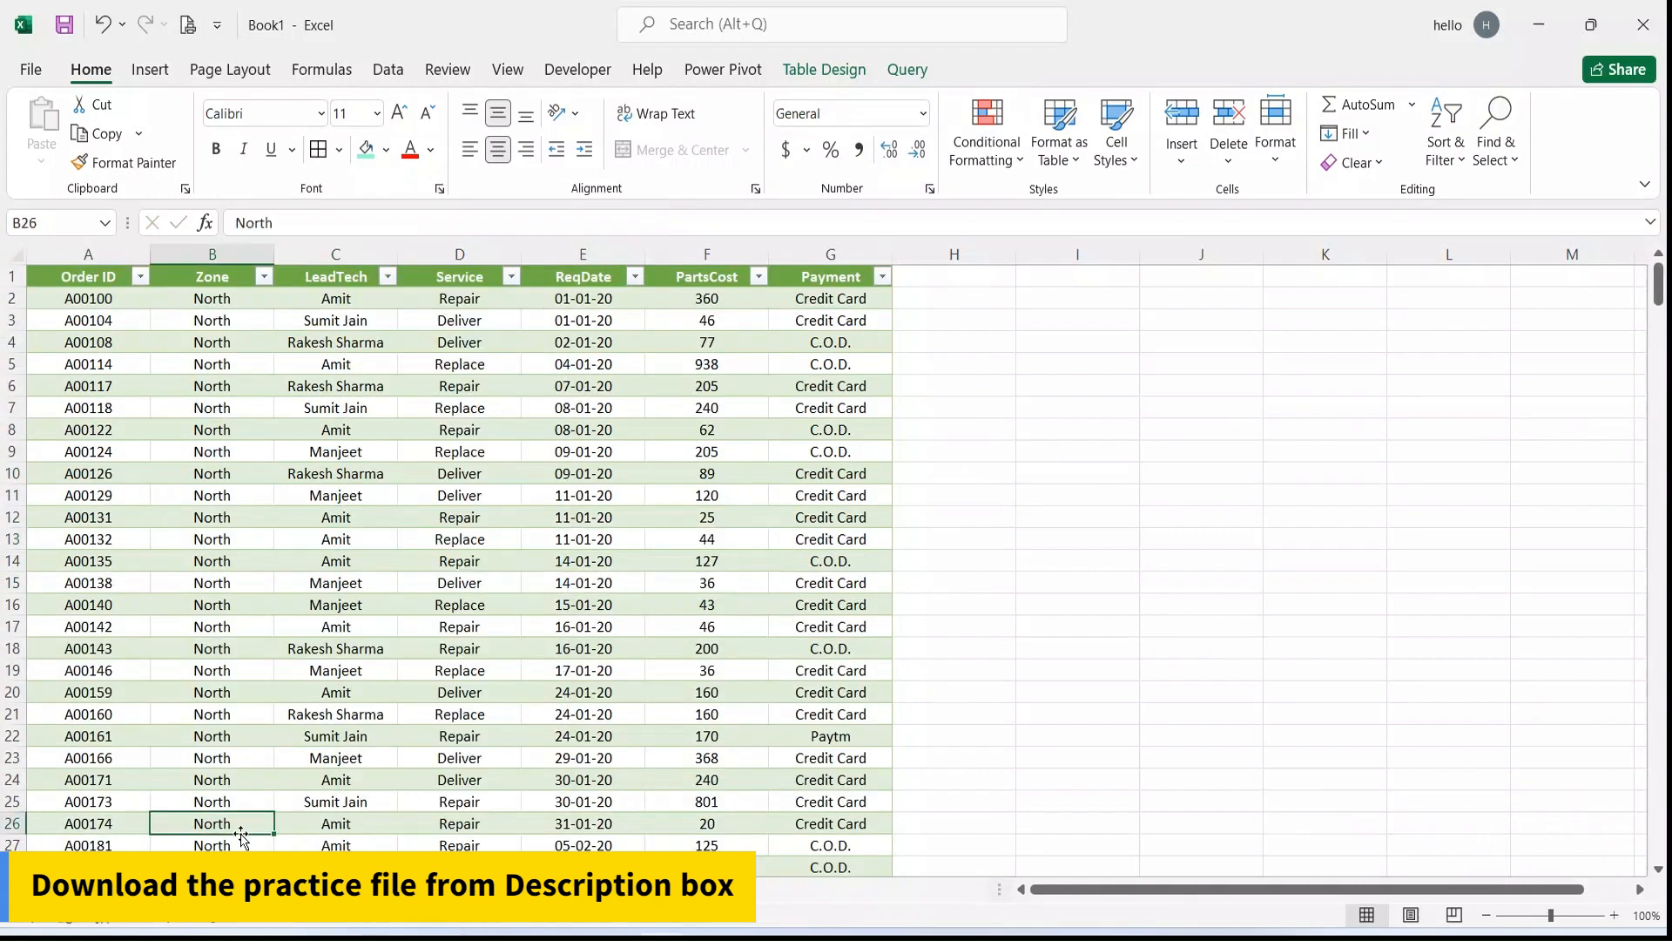
pyautogui.hotkey('ctrl', 'Down')
pyautogui.scroll(-2, 240, 770)
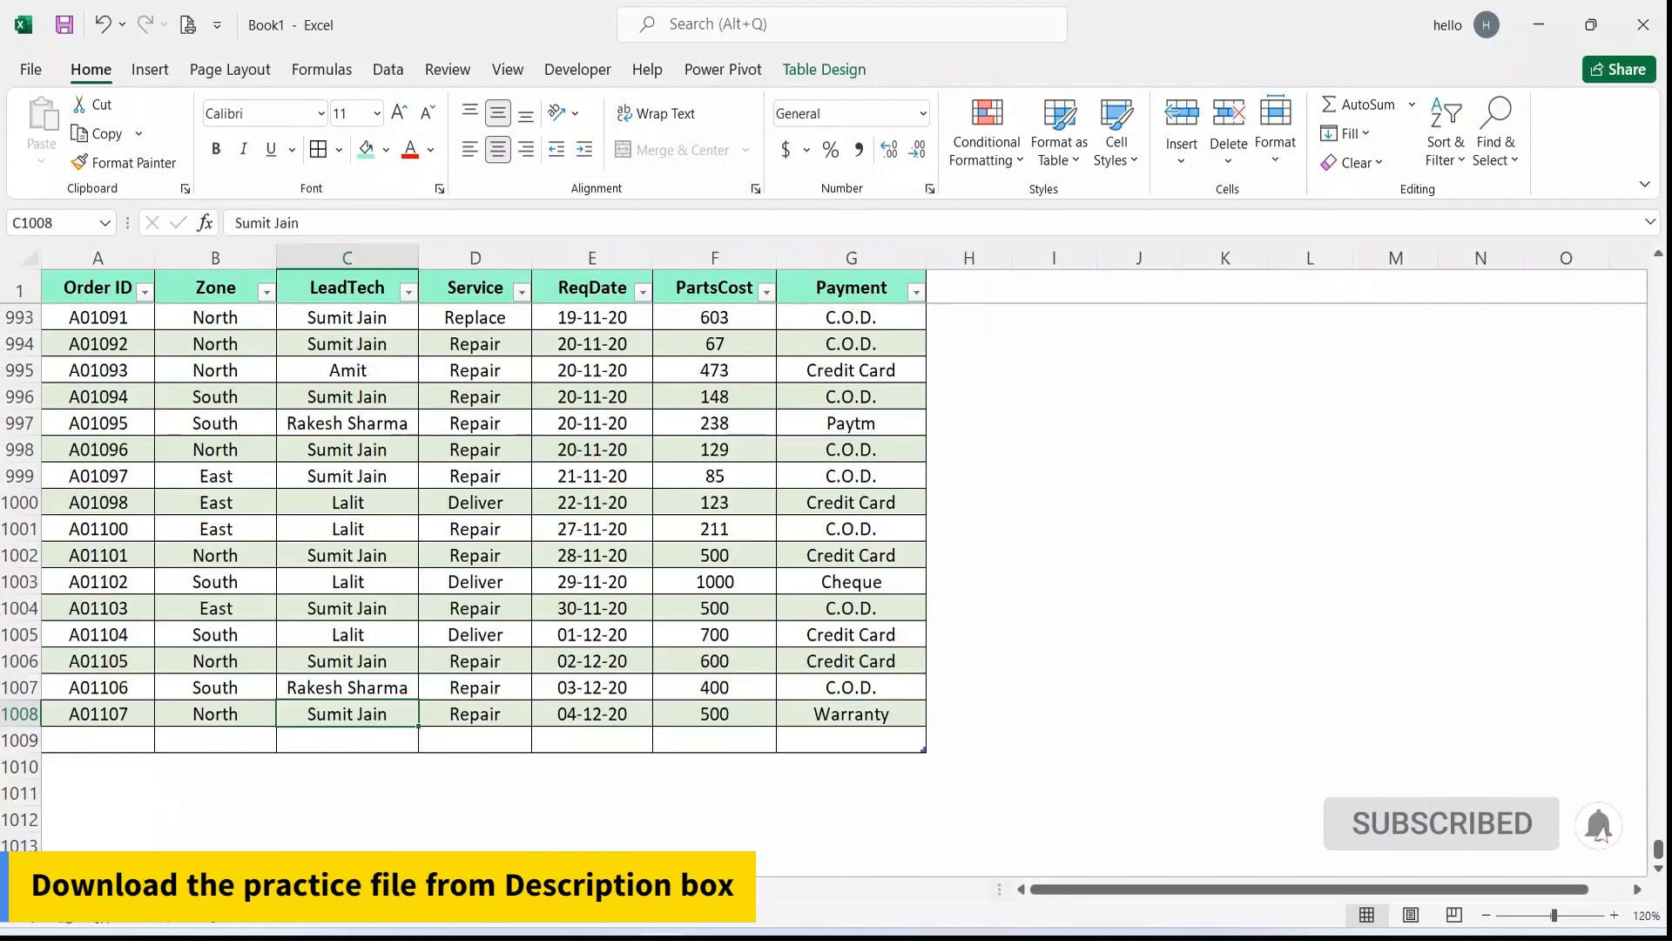
pyautogui.click(215, 819)
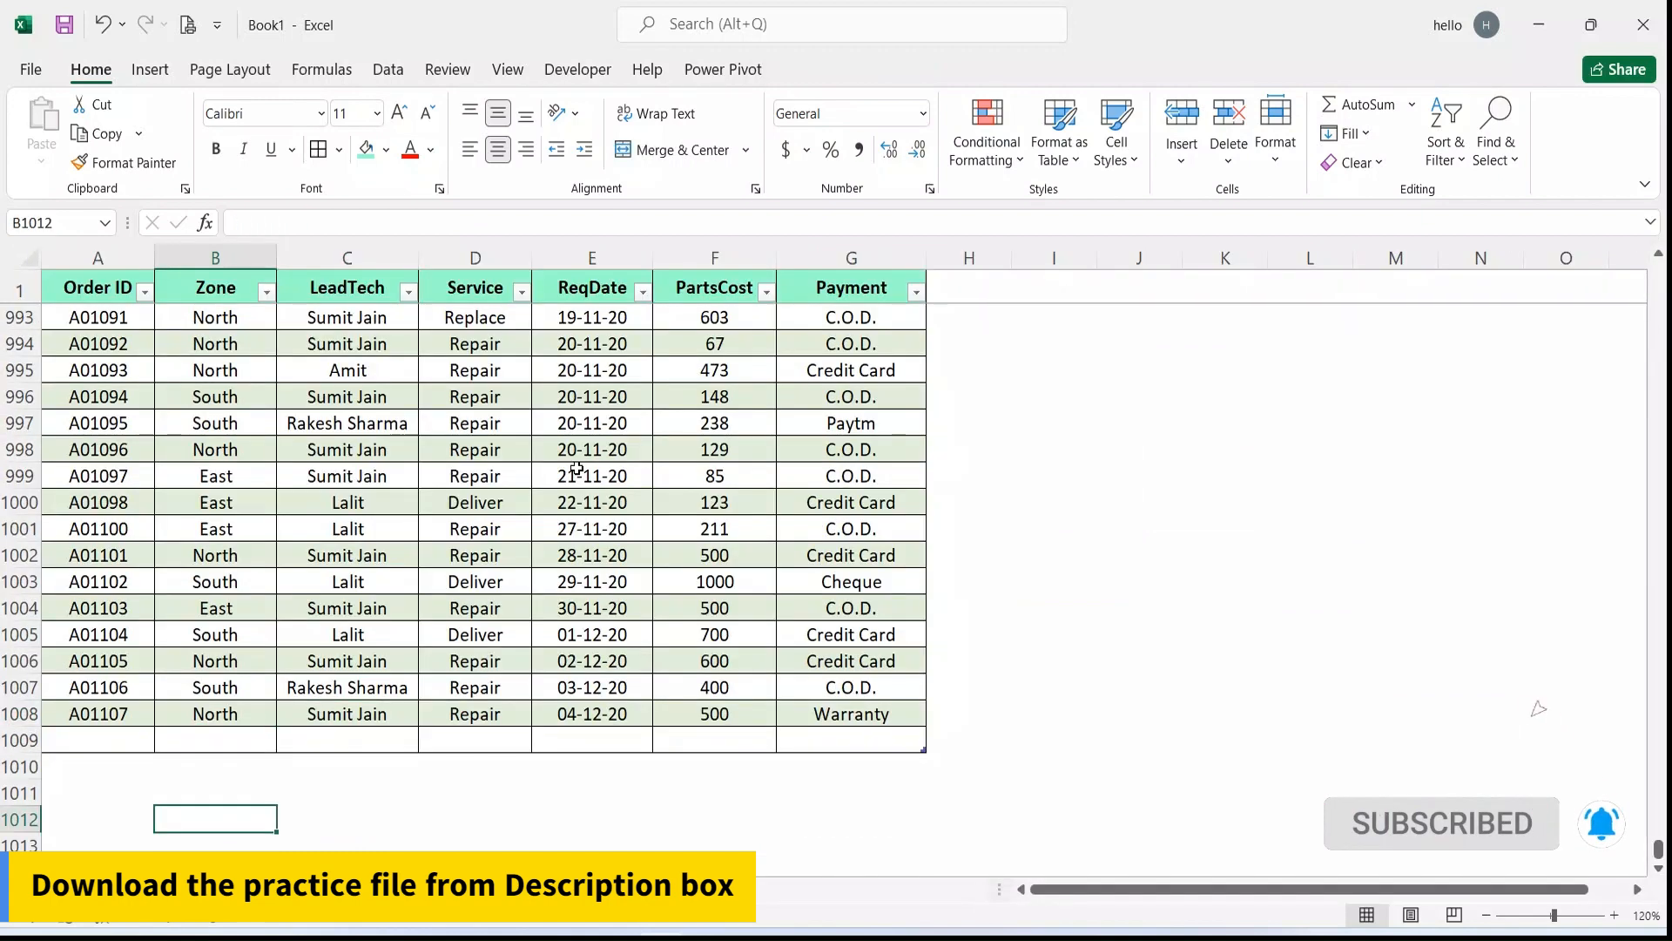